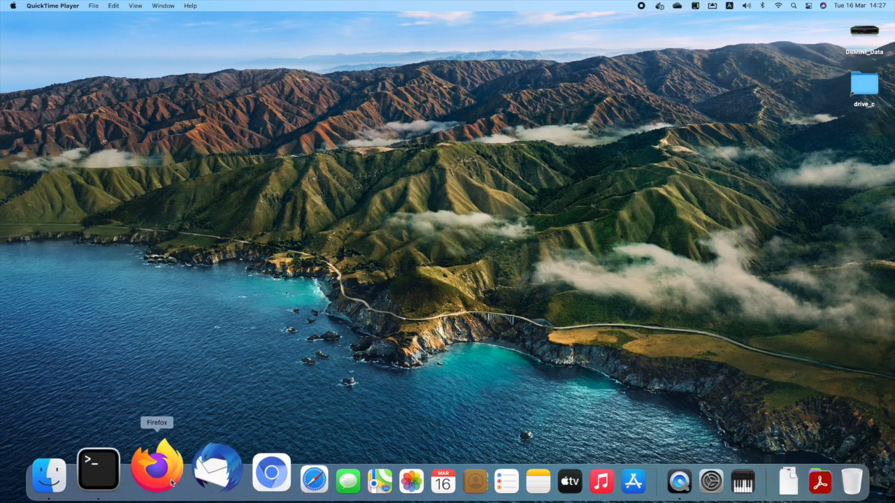
Switch to Firefox, go to github.com and open the Gcenx/WineskinServer repository
{"action": "left_click", "coordinate": [163, 481]}
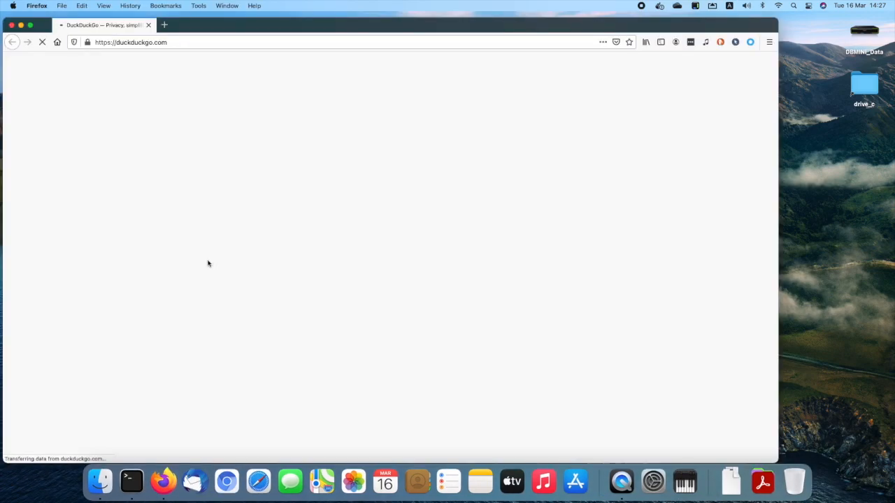
{"action": "left_click", "coordinate": [664, 117]}
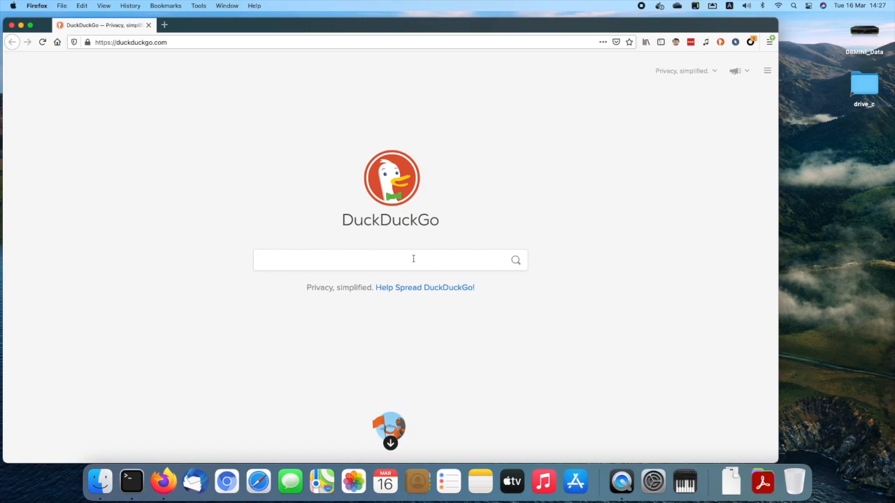
{"action": "left_click", "coordinate": [191, 45]}
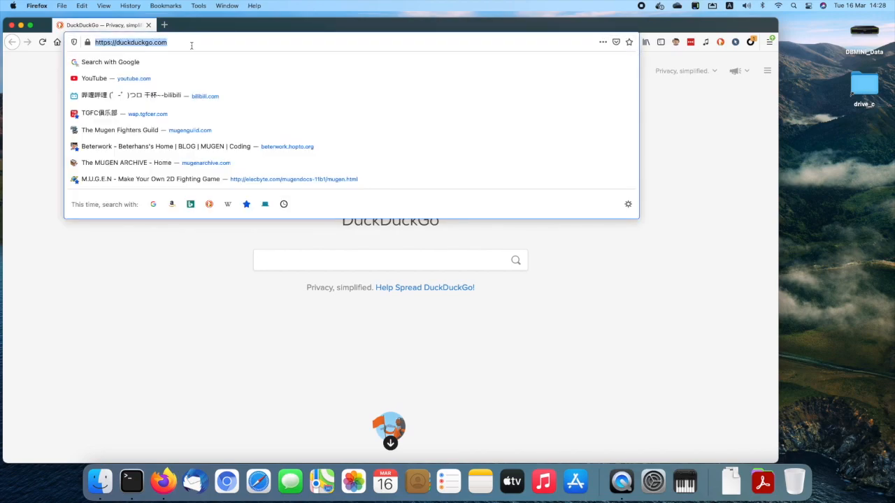
{"action": "type", "text": "github.com/"}
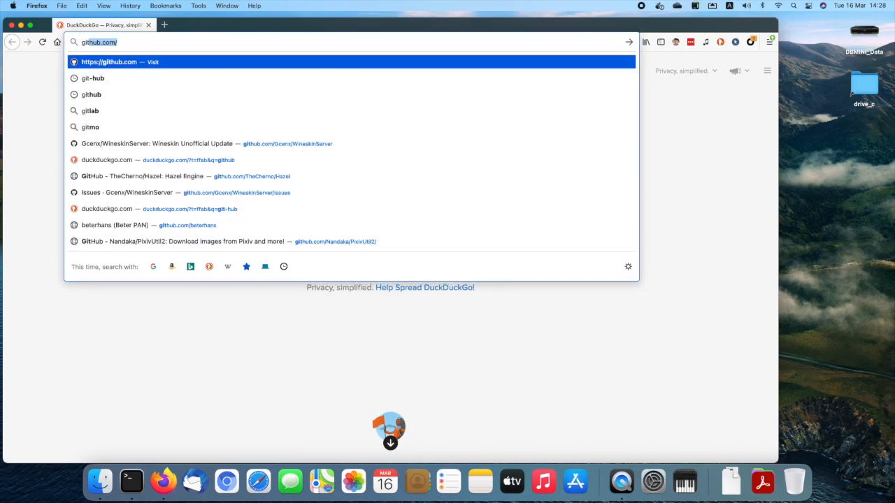
{"action": "key", "text": "Return"}
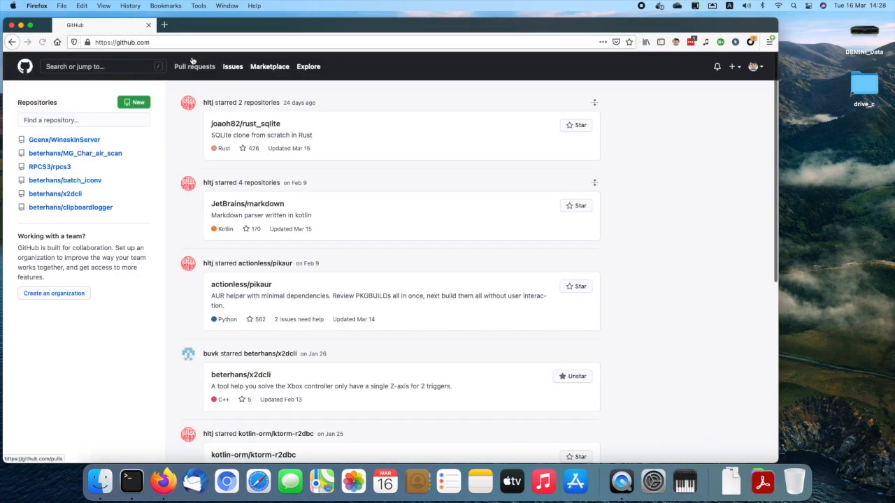
{"action": "left_click", "coordinate": [125, 66]}
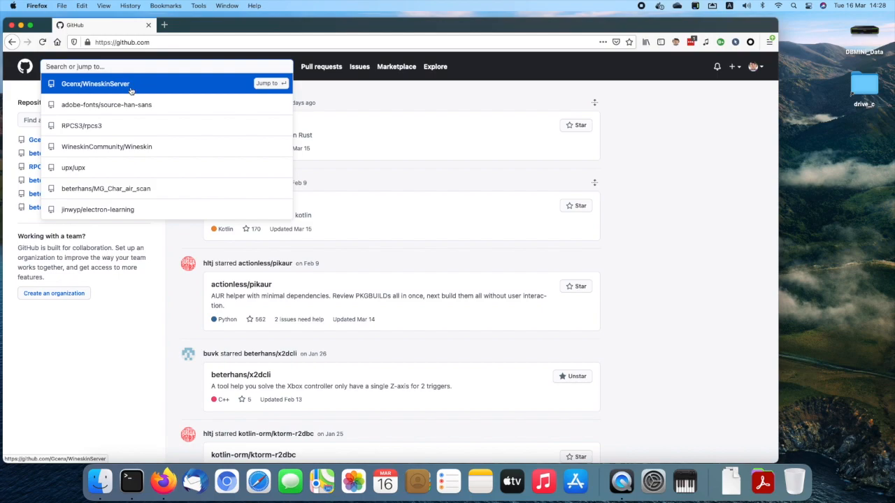
{"action": "left_click", "coordinate": [89, 86]}
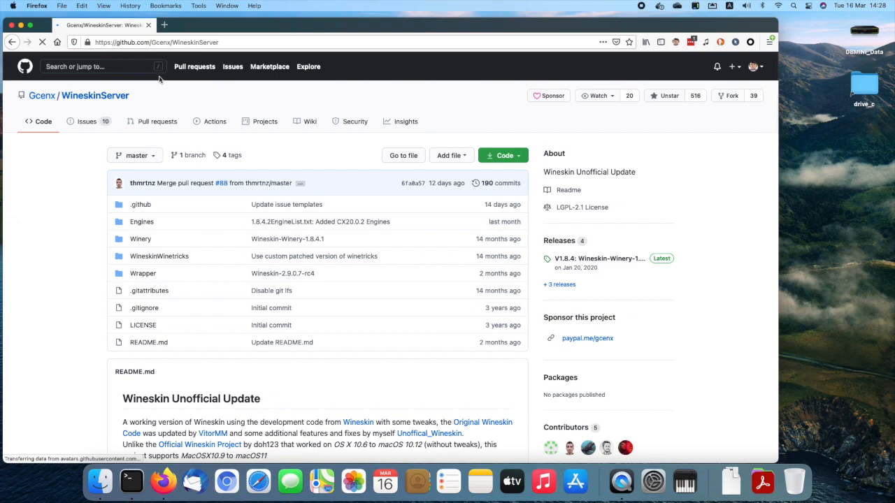
Download the recommended Wineskin Winery v1.8.4.2 from the README and save the Wineskin.Winery.txz file to disk
{"action": "scroll", "coordinate": [75, 149], "scroll_direction": "down", "scroll_amount": 5}
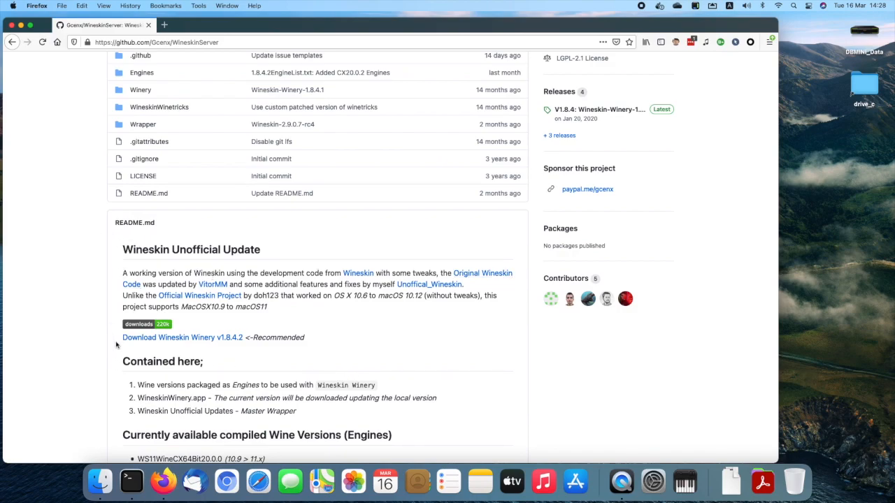
{"action": "left_click_drag", "start_coordinate": [251, 339], "coordinate": [305, 342]}
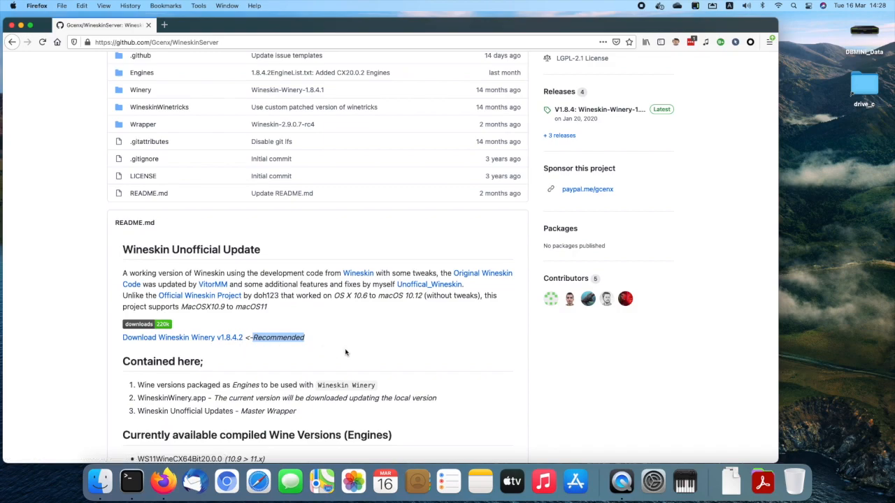
{"action": "scroll", "coordinate": [345, 352], "scroll_direction": "up", "scroll_amount": 1}
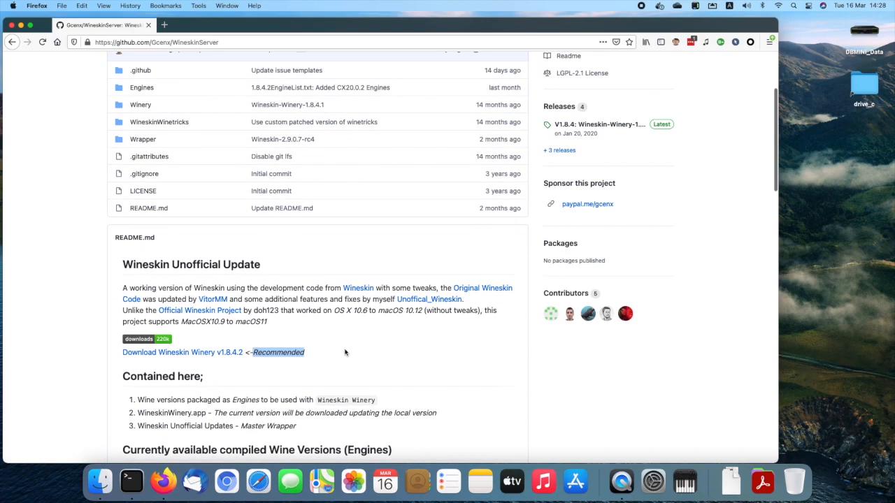
{"action": "left_click", "coordinate": [218, 355]}
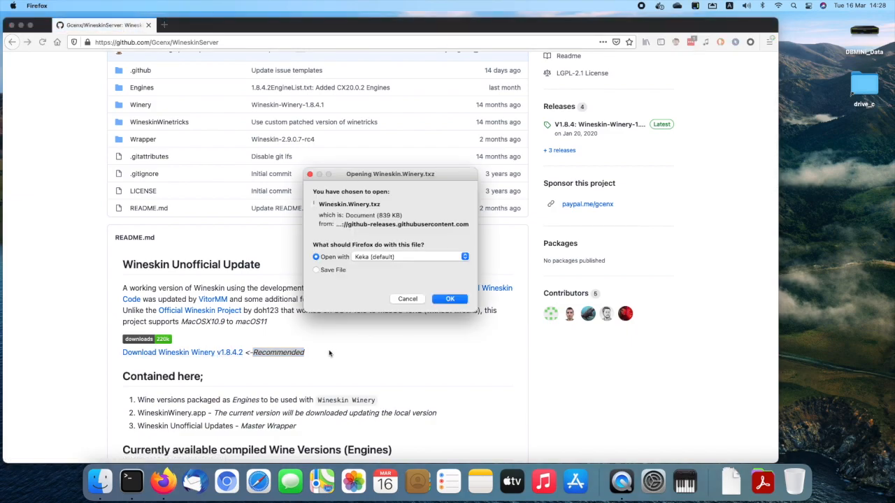
{"action": "left_click", "coordinate": [332, 271]}
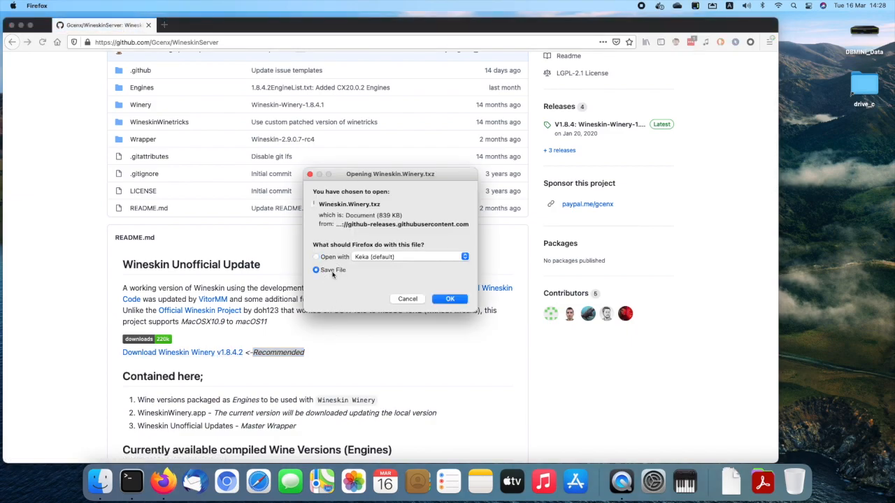
{"action": "left_click", "coordinate": [452, 300]}
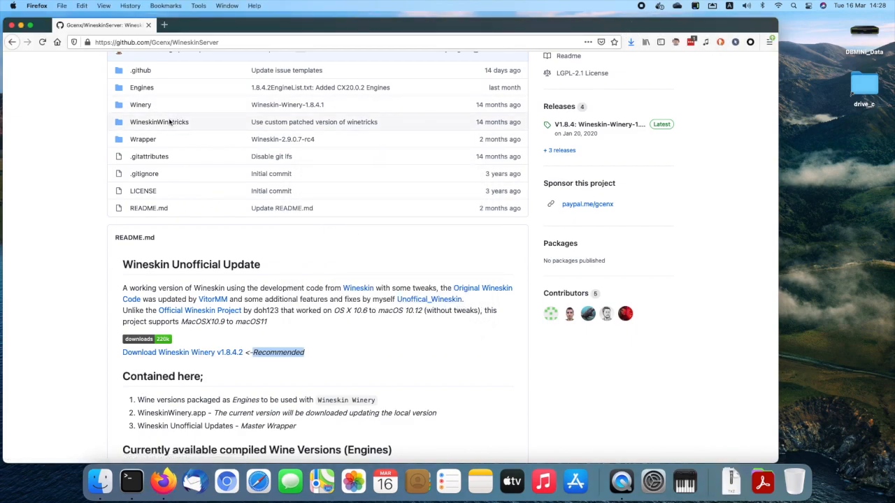
Show the Downloads folder in Finder and delete the duplicate archive Wineskin.Winery(1).txz
{"action": "scroll", "coordinate": [455, 299], "scroll_direction": "down", "scroll_amount": 7}
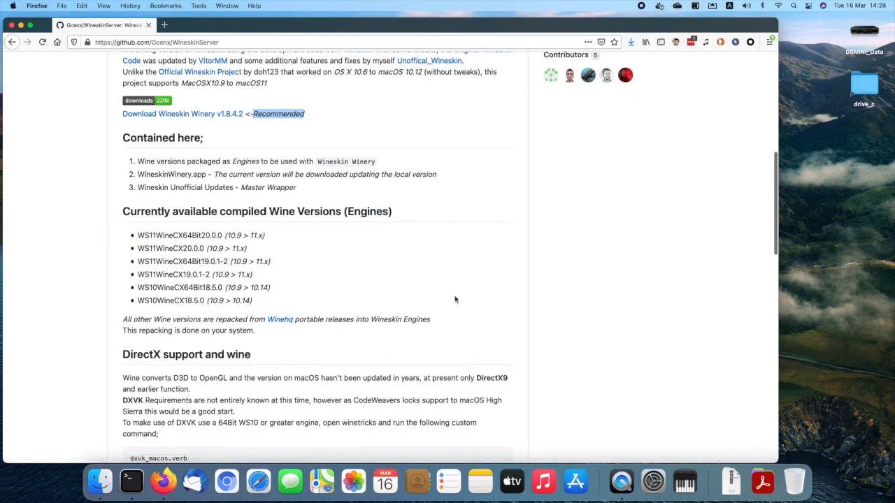
{"action": "left_click", "coordinate": [727, 479]}
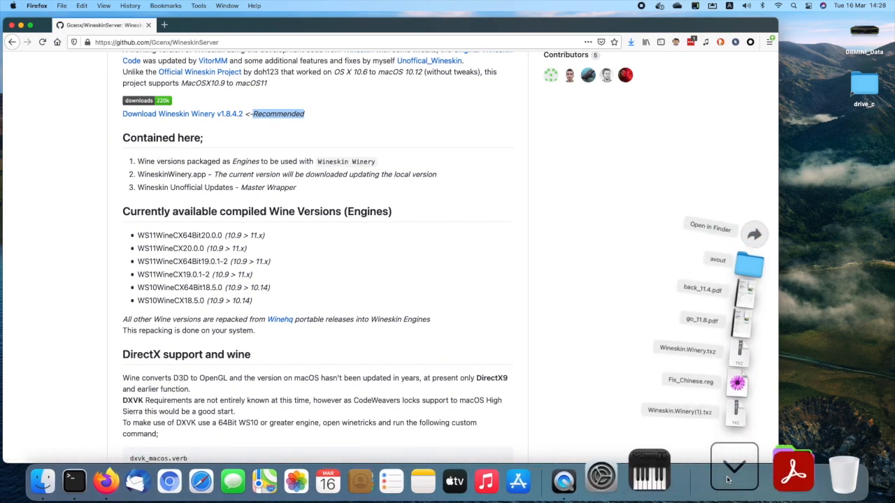
{"action": "left_click", "coordinate": [726, 235]}
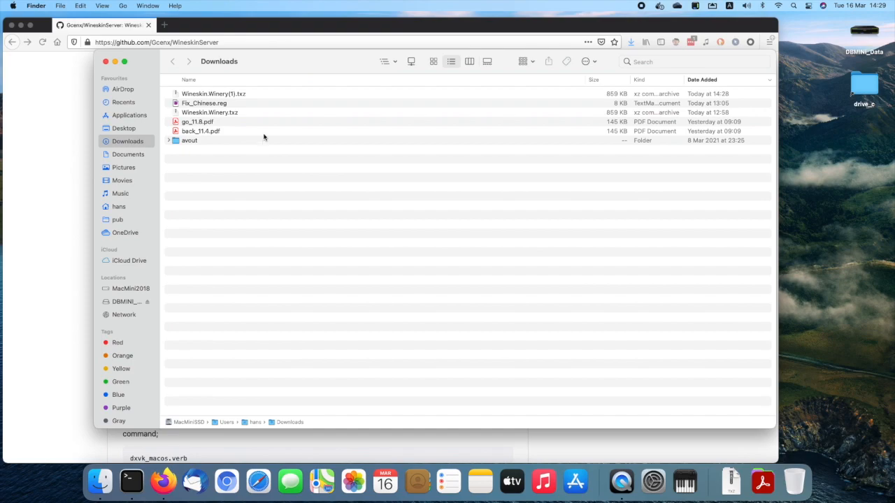
{"action": "left_click", "coordinate": [232, 94]}
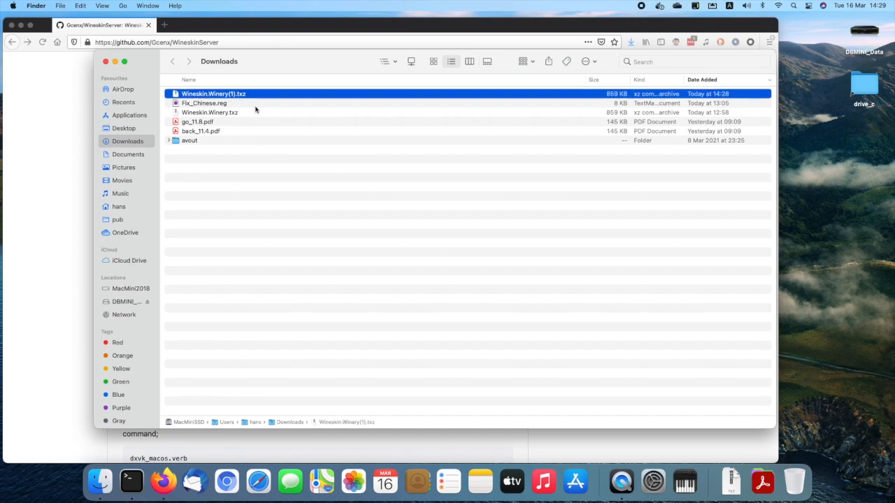
{"action": "key", "text": "super+BackSpace"}
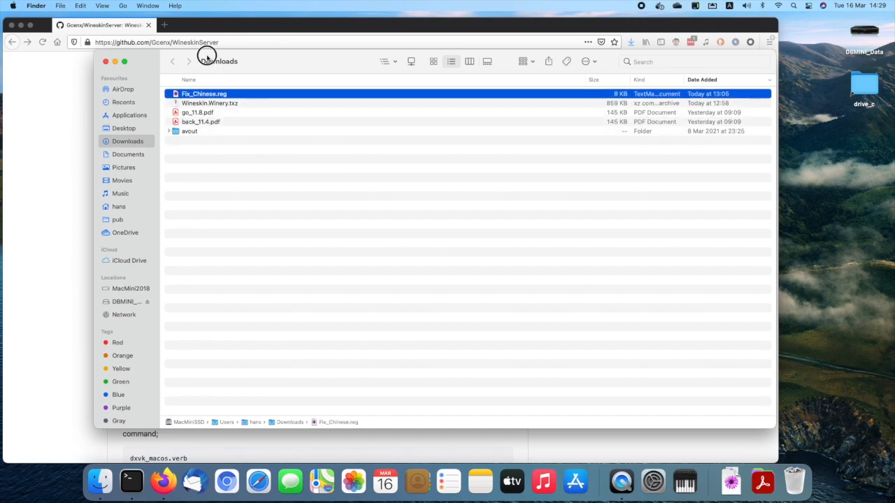
Extract the Wineskin.Winery.txz archive in the Downloads folder and select the extracted Wineskin Winery.app
{"action": "left_click_drag", "start_coordinate": [208, 59], "coordinate": [338, 60]}
{"action": "left_click", "coordinate": [343, 105]}
{"action": "double_click", "coordinate": [347, 105]}
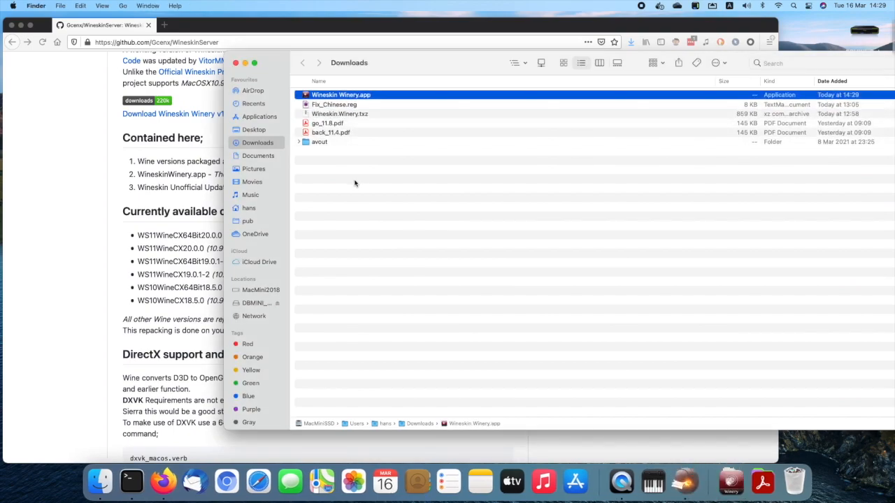
{"action": "left_click", "coordinate": [357, 115]}
{"action": "left_click", "coordinate": [340, 102]}
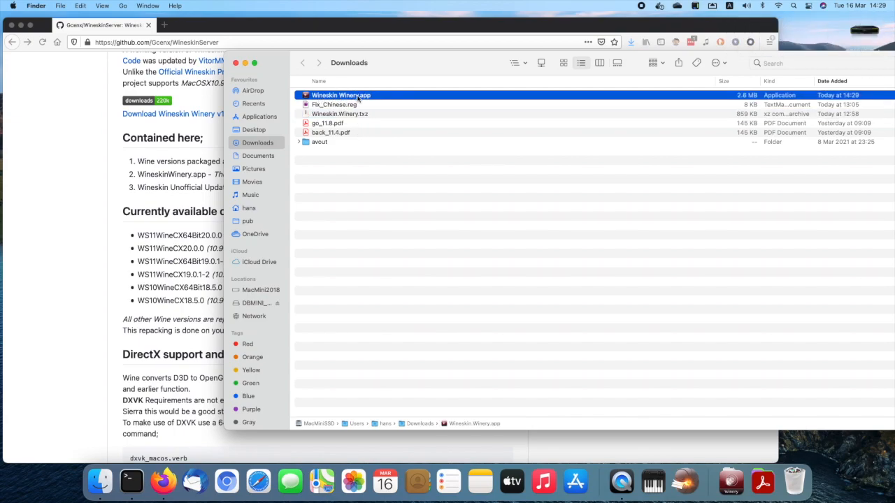
{"action": "left_click", "coordinate": [368, 166]}
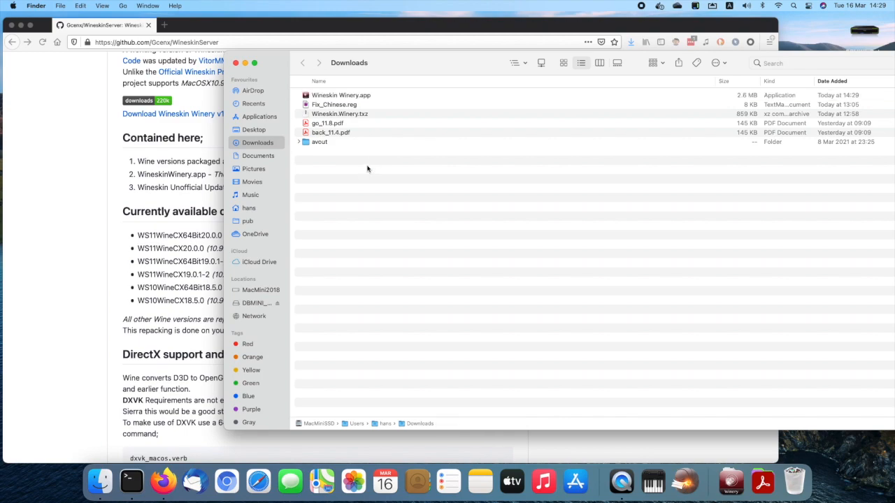
{"action": "left_click", "coordinate": [348, 101]}
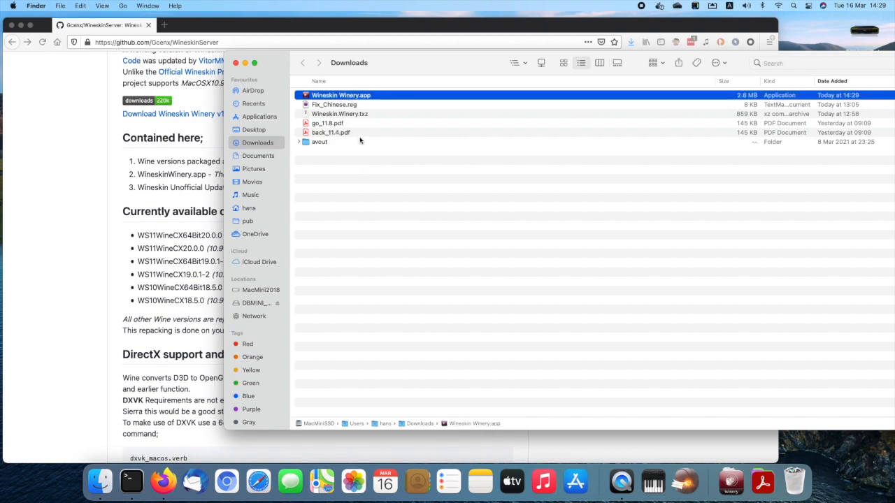
Open the Wine folder inside Applications and check the WinApp.app and Wineskin Winery.app entries
{"action": "left_click", "coordinate": [260, 117]}
{"action": "left_click", "coordinate": [325, 152]}
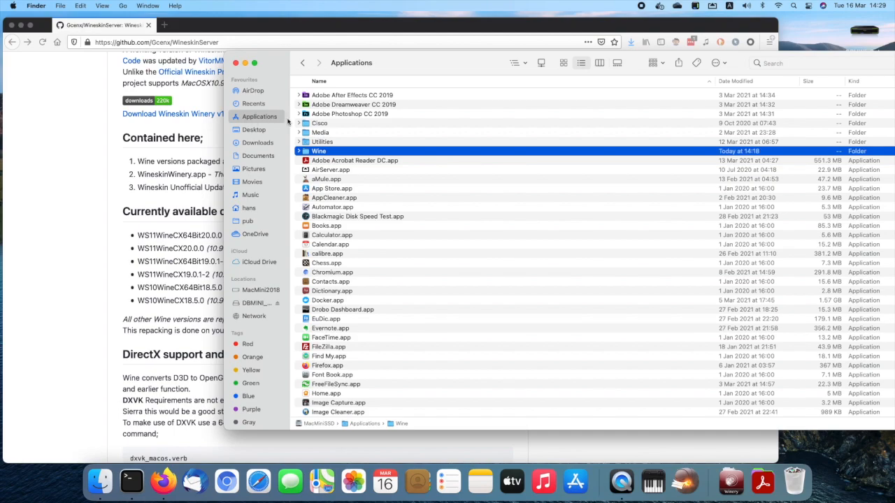
{"action": "double_click", "coordinate": [320, 153]}
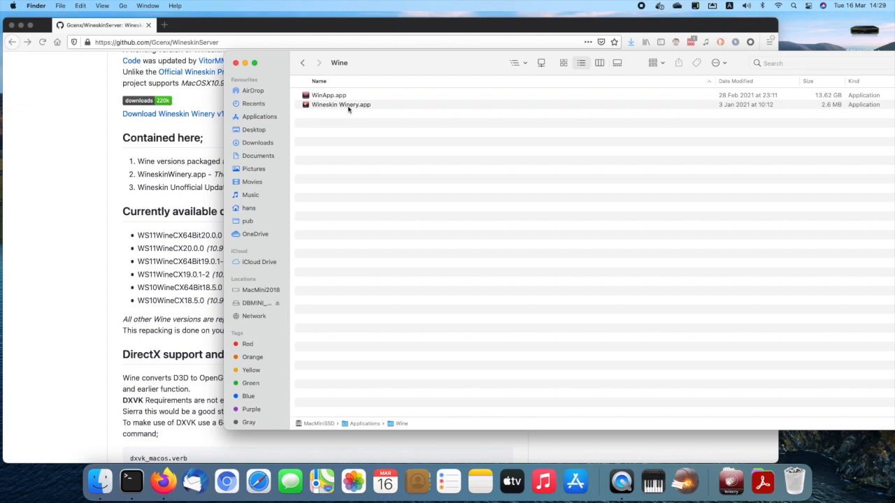
{"action": "left_click", "coordinate": [348, 106]}
{"action": "left_click", "coordinate": [340, 97]}
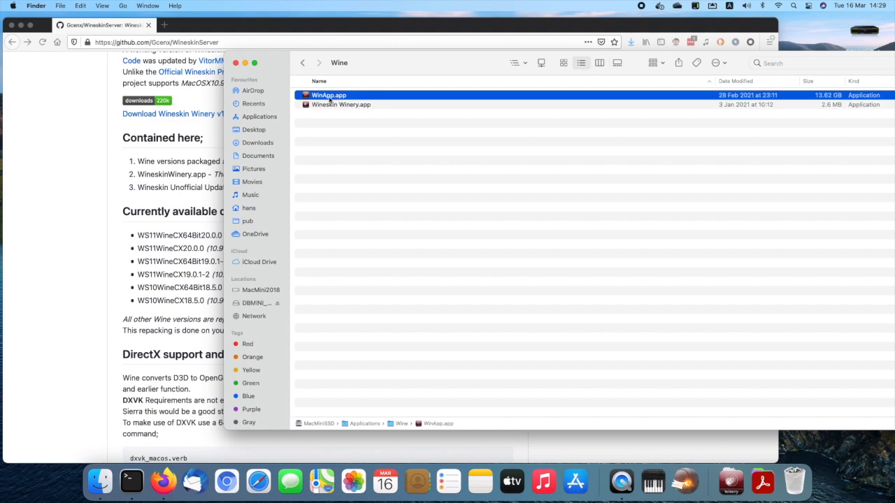
{"action": "left_click", "coordinate": [328, 105]}
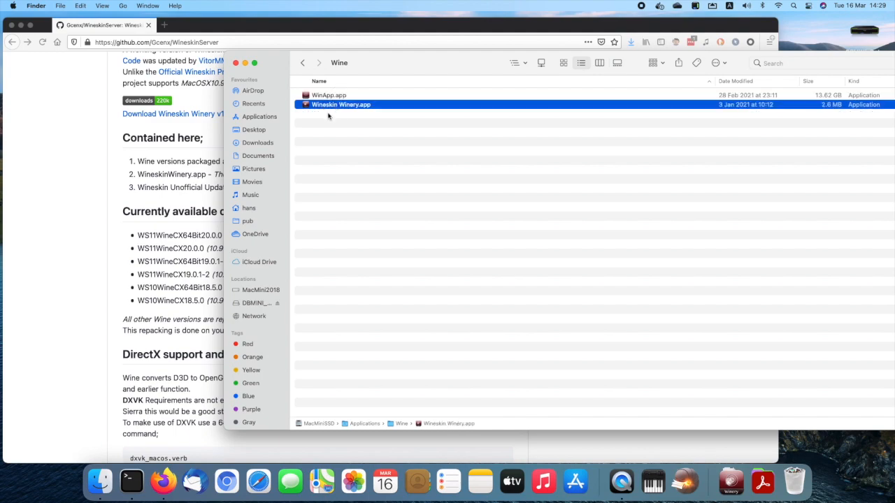
{"action": "left_click", "coordinate": [362, 126]}
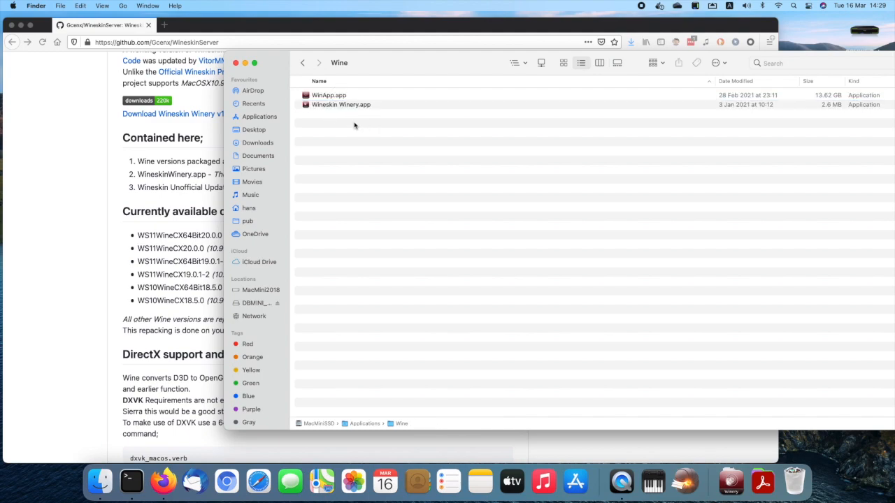
Try to launch Wineskin Winery.app from the Wine folder and cancel the alert
{"action": "left_click", "coordinate": [360, 106]}
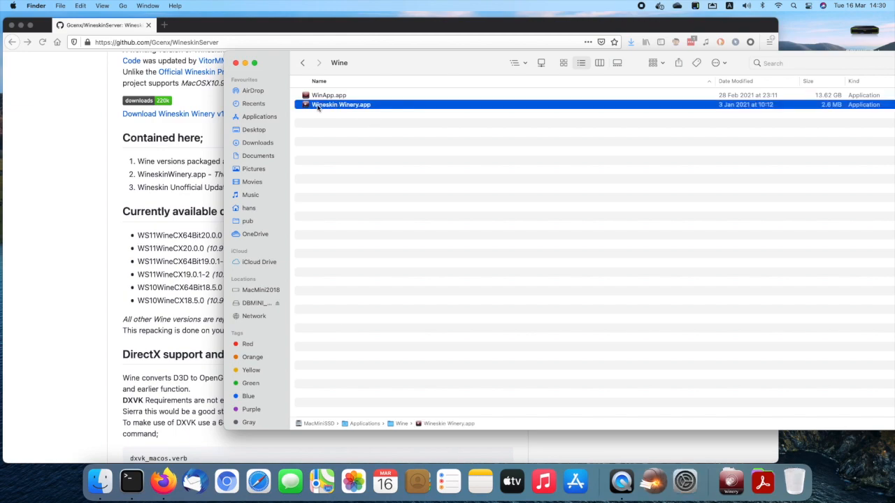
{"action": "double_click", "coordinate": [374, 106]}
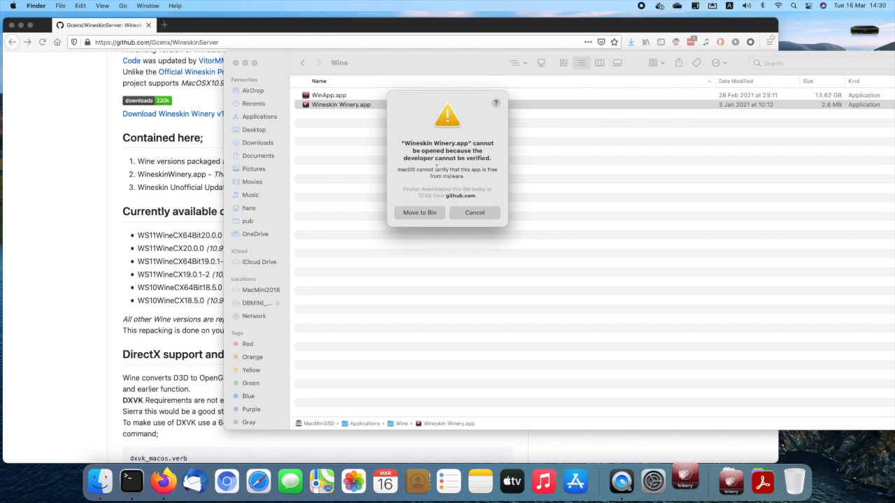
{"action": "left_click", "coordinate": [483, 214]}
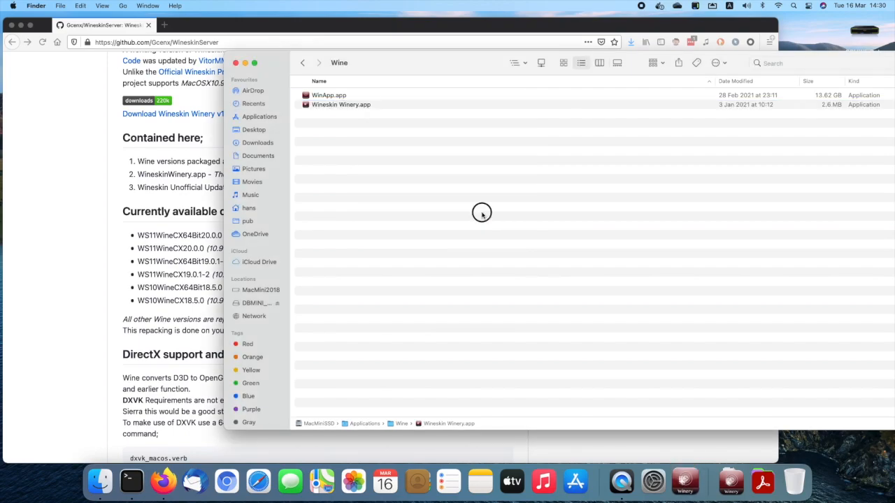
{"action": "left_click", "coordinate": [54, 136]}
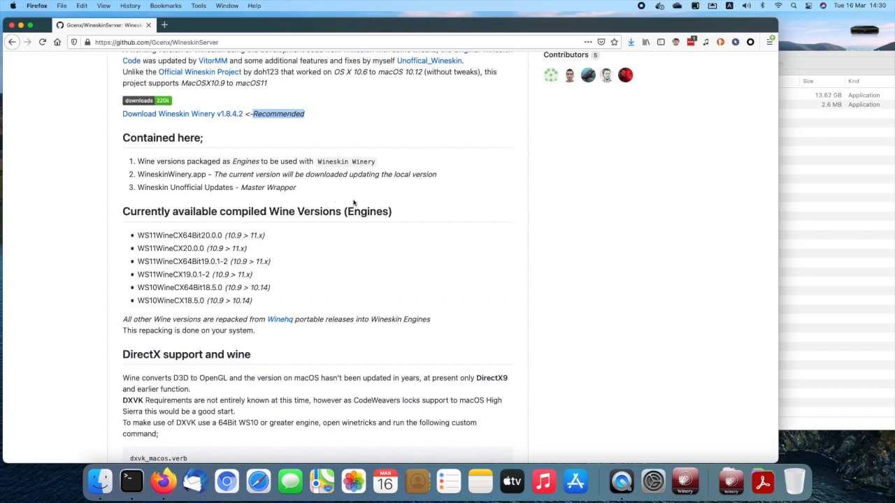
{"action": "left_click", "coordinate": [829, 222]}
{"action": "scroll", "coordinate": [90, 191], "scroll_direction": "up", "scroll_amount": 10}
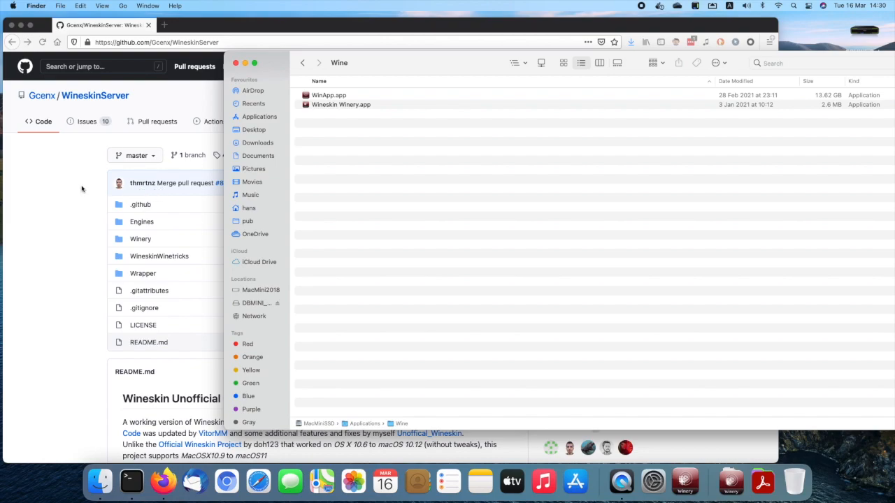
Open System Preferences and show the General settings of Security & Privacy
{"action": "left_click", "coordinate": [13, 5]}
{"action": "left_click", "coordinate": [17, 34]}
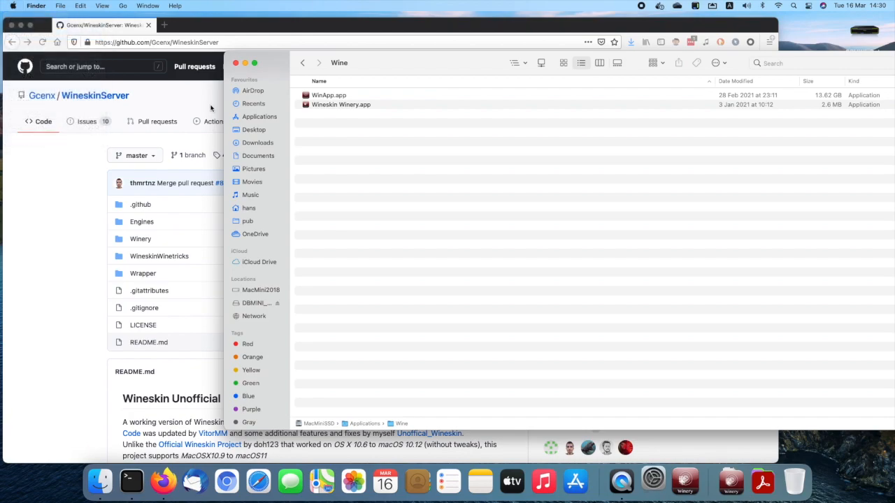
{"action": "left_click_drag", "start_coordinate": [294, 120], "coordinate": [552, 133]}
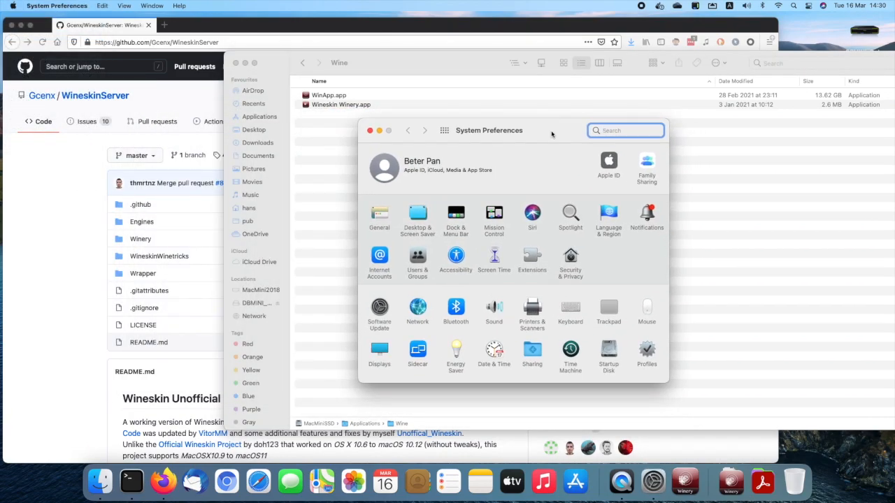
{"action": "left_click", "coordinate": [572, 260]}
{"action": "left_click", "coordinate": [465, 159]}
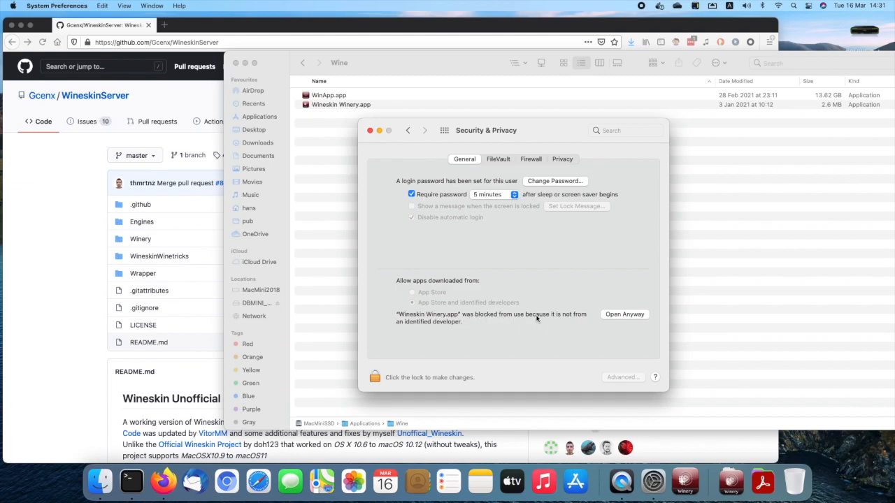
Allow the blocked Wineskin Winery.app to open anyway, confirm its launch, and close the Security & Privacy window
{"action": "left_click", "coordinate": [624, 315]}
{"action": "left_click", "coordinate": [470, 223]}
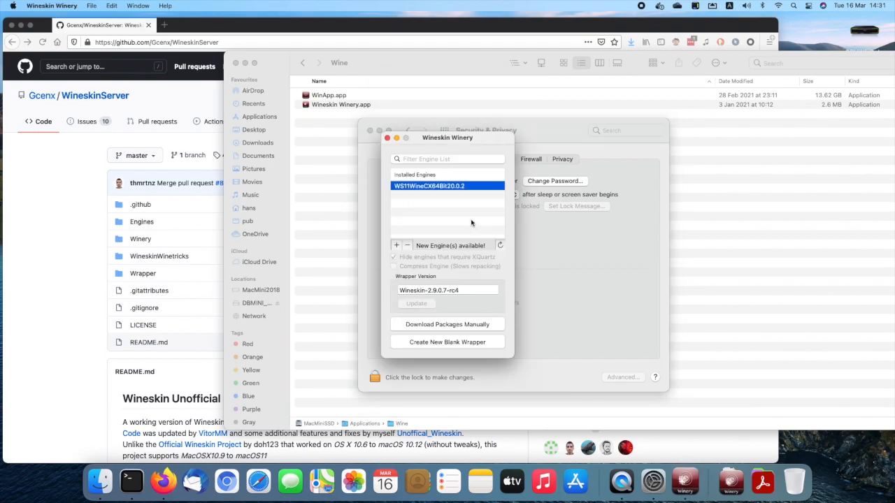
{"action": "left_click_drag", "start_coordinate": [458, 142], "coordinate": [429, 120]}
{"action": "left_click", "coordinate": [445, 131]}
{"action": "left_click", "coordinate": [371, 133]}
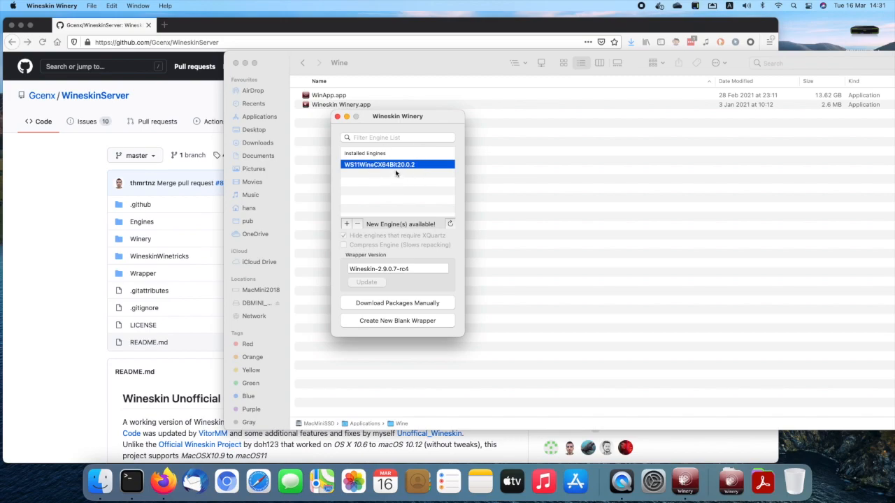
Delete the installed engine WS11WineCX64Bit20.0.2 from Wineskin Winery and confirm the deletion
{"action": "left_click", "coordinate": [357, 224]}
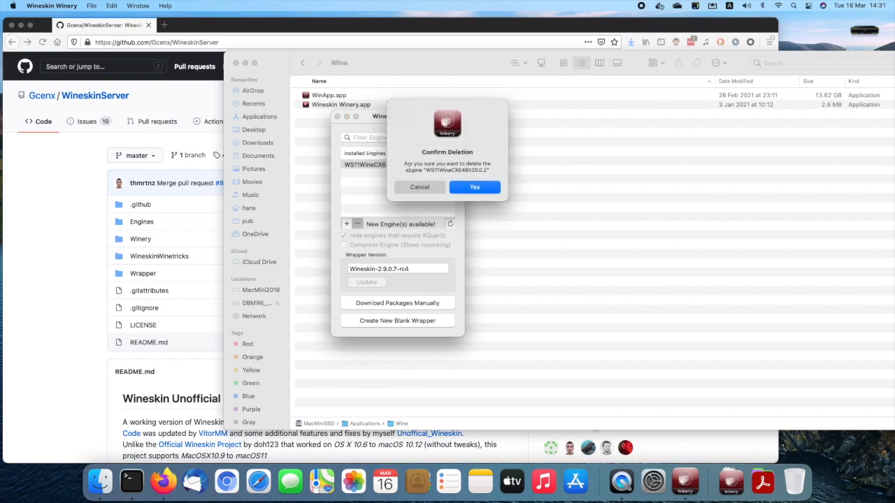
{"action": "left_click", "coordinate": [464, 188]}
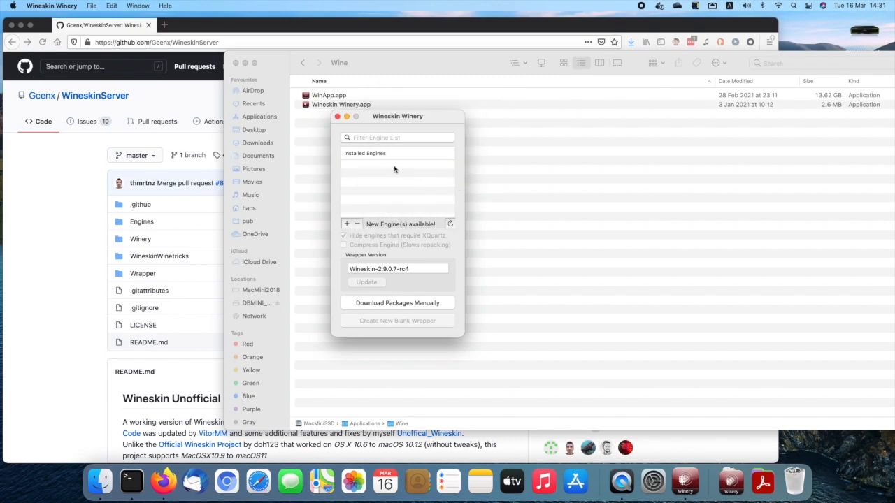
Examine the wrapper version entry in Wineskin Winery and whether an update for it is offered
{"action": "left_click", "coordinate": [374, 285]}
{"action": "left_click_drag", "start_coordinate": [420, 270], "coordinate": [330, 270]}
{"action": "left_click", "coordinate": [414, 269]}
{"action": "left_click_drag", "start_coordinate": [428, 268], "coordinate": [352, 269]}
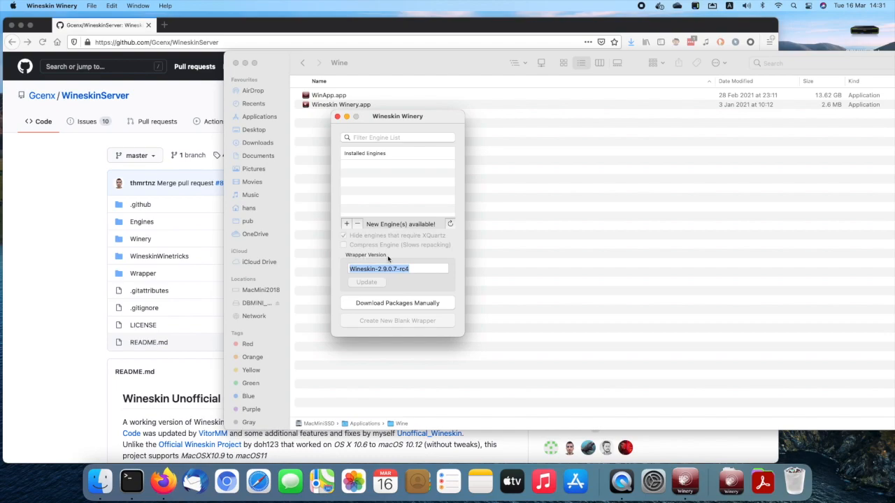
{"action": "left_click", "coordinate": [421, 268]}
{"action": "left_click_drag", "start_coordinate": [413, 268], "coordinate": [337, 270]}
{"action": "left_click", "coordinate": [358, 283]}
{"action": "left_click", "coordinate": [426, 268]}
{"action": "left_click", "coordinate": [375, 283]}
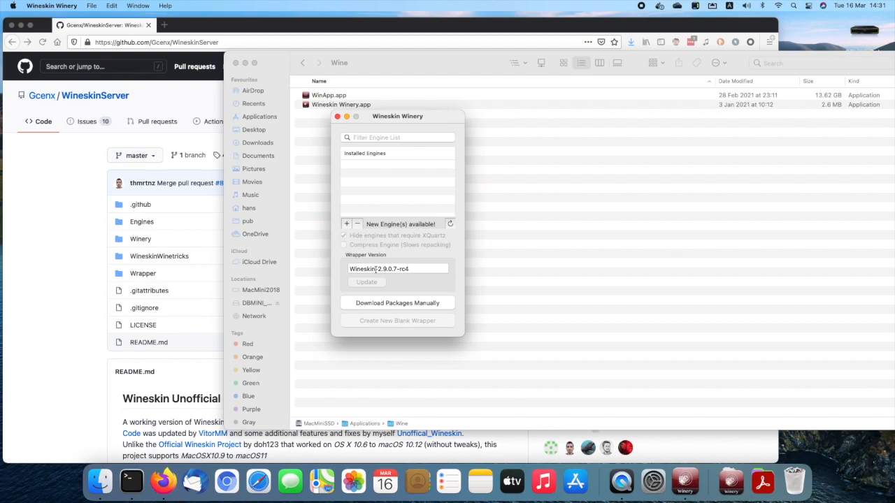
{"action": "left_click_drag", "start_coordinate": [377, 268], "coordinate": [300, 270]}
{"action": "left_click", "coordinate": [418, 268]}
{"action": "left_click", "coordinate": [400, 269]}
{"action": "left_click_drag", "start_coordinate": [399, 269], "coordinate": [427, 268]}
{"action": "left_click", "coordinate": [427, 268]}
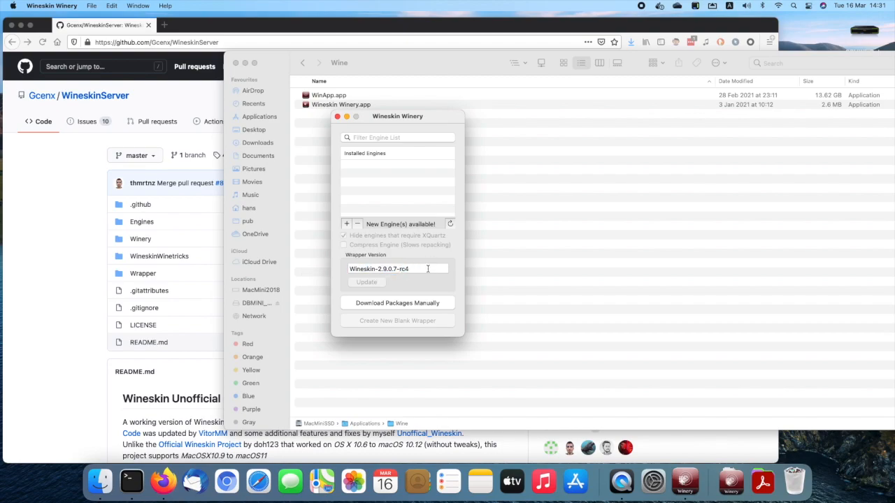
Empty the Bin and confirm permanently erasing its items
{"action": "right_click", "coordinate": [793, 468]}
{"action": "left_click", "coordinate": [796, 420]}
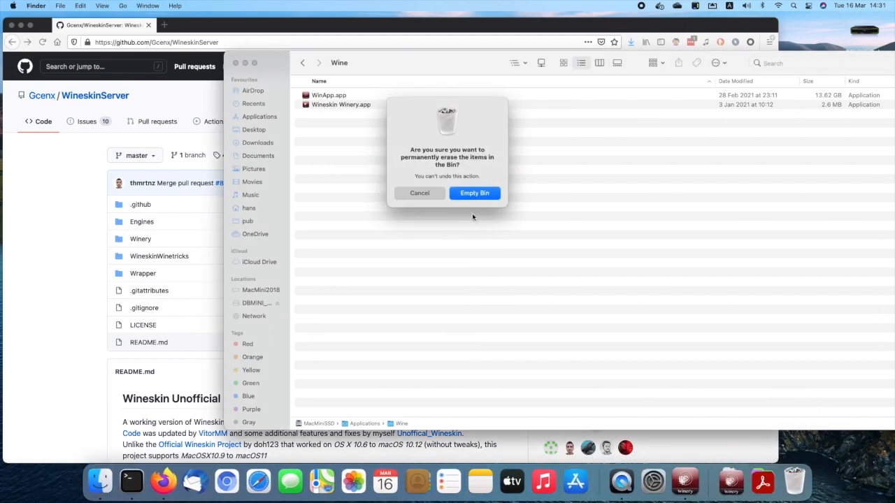
{"action": "left_click", "coordinate": [473, 195]}
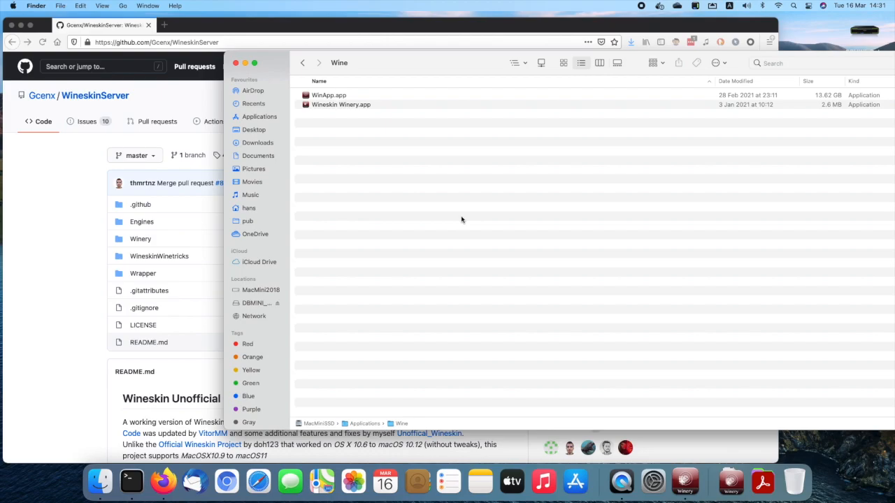
Bring the Wineskin Winery window back to the front, move it aside, and start adding a new engine
{"action": "key", "text": "ctrl+Up"}
{"action": "left_click", "coordinate": [417, 132]}
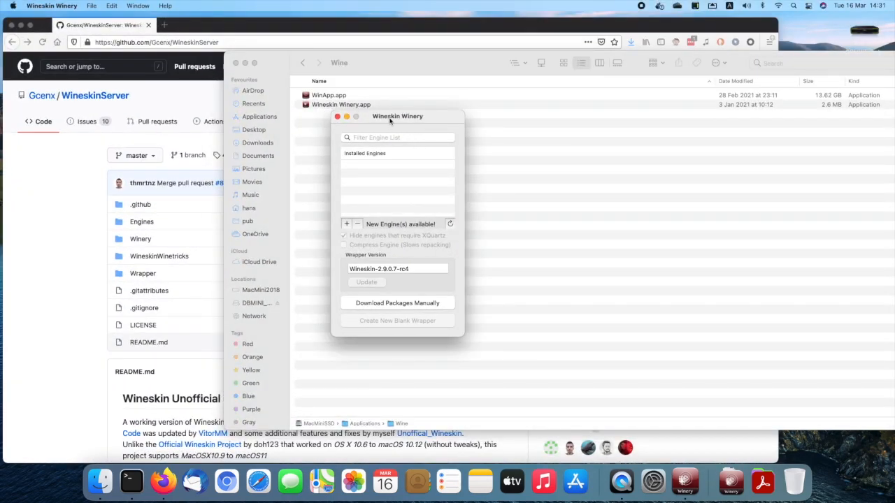
{"action": "left_click_drag", "start_coordinate": [390, 120], "coordinate": [250, 172]}
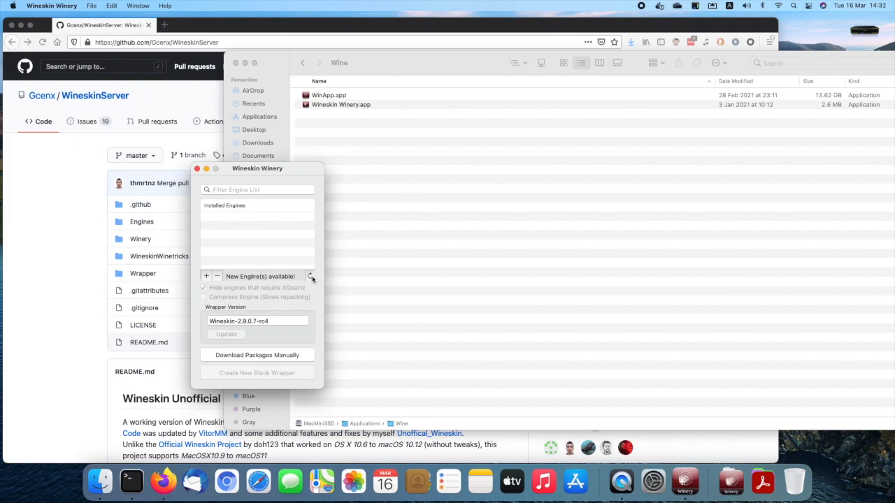
{"action": "left_click", "coordinate": [207, 277]}
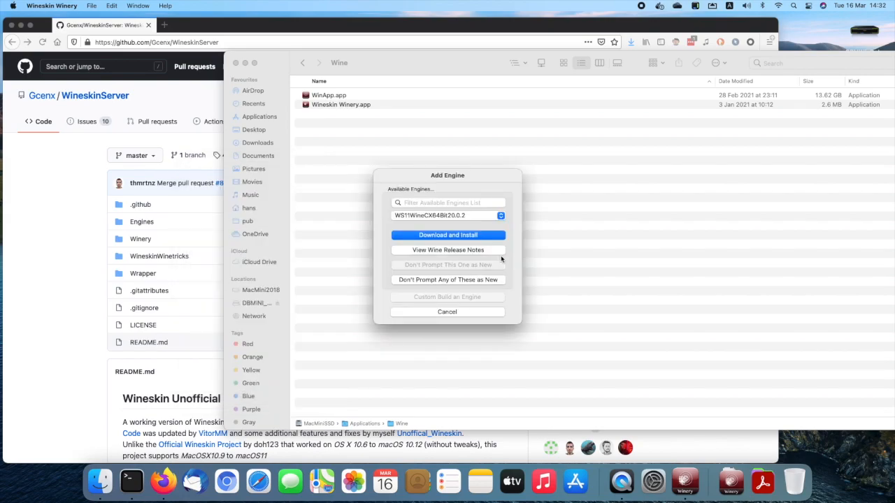
Switch to the WineskinServer page in Firefox and check the WS11WineCX64Bit entry among the available compiled Wine versions
{"action": "left_click", "coordinate": [114, 291]}
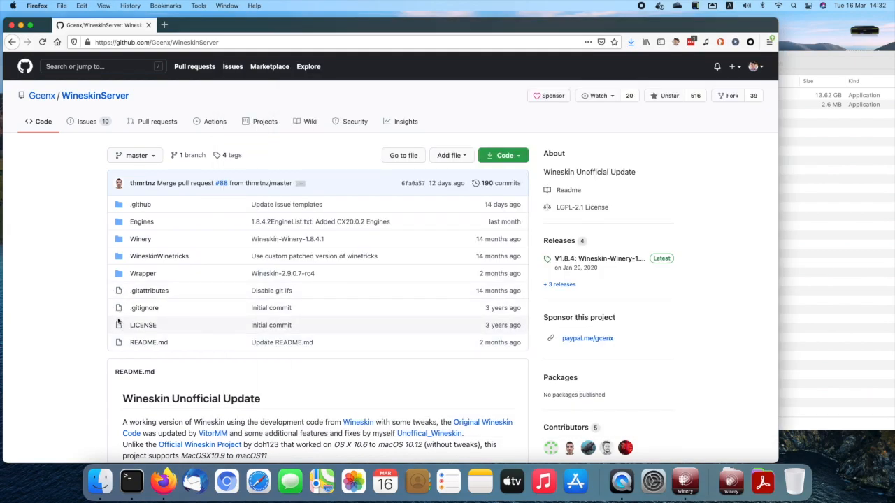
{"action": "scroll", "coordinate": [117, 319], "scroll_direction": "down", "scroll_amount": 5}
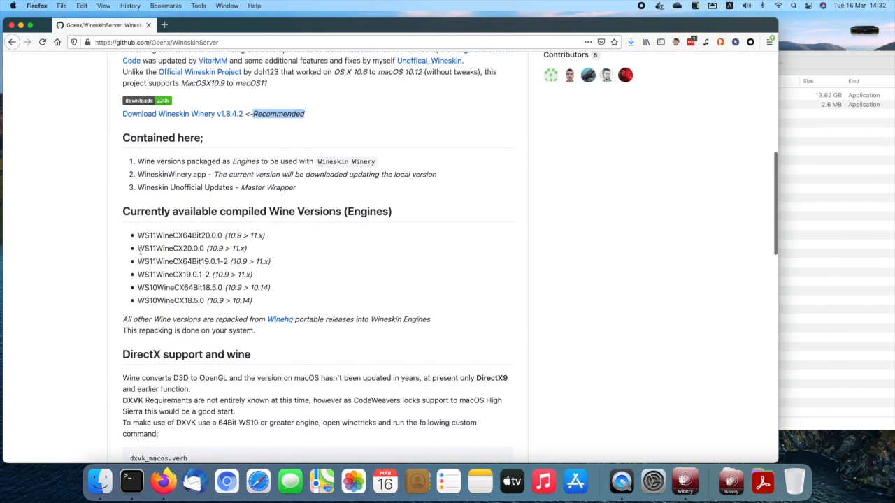
{"action": "left_click_drag", "start_coordinate": [140, 236], "coordinate": [201, 236]}
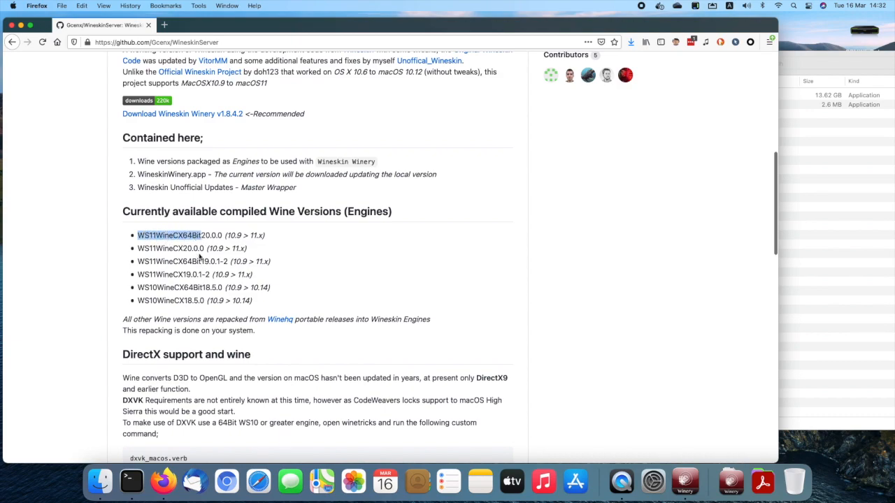
Choose WS11WineCX64Bit20.0.2 from the available engines, then download and install it
{"action": "left_click", "coordinate": [501, 217]}
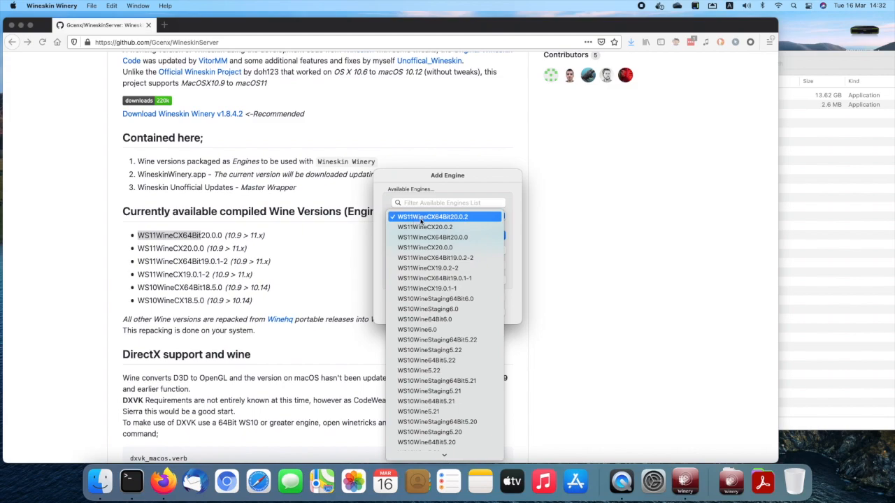
{"action": "left_click", "coordinate": [465, 218]}
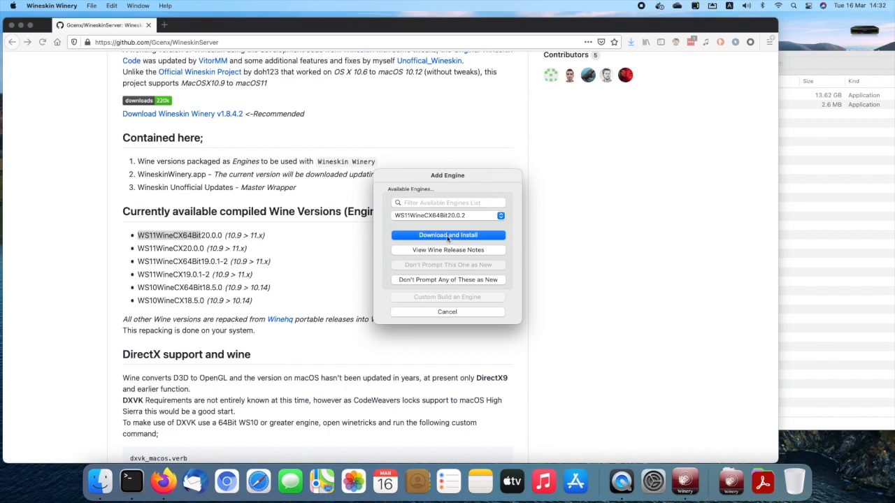
{"action": "left_click", "coordinate": [480, 237]}
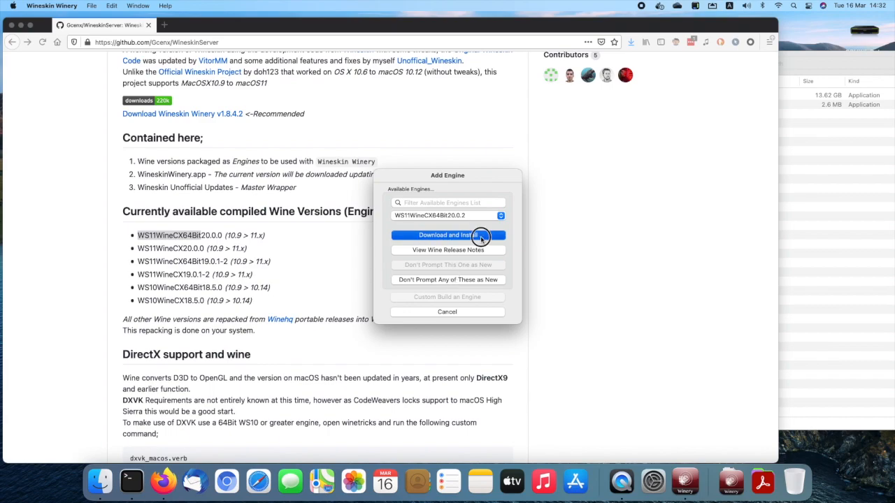
{"action": "left_click", "coordinate": [481, 273]}
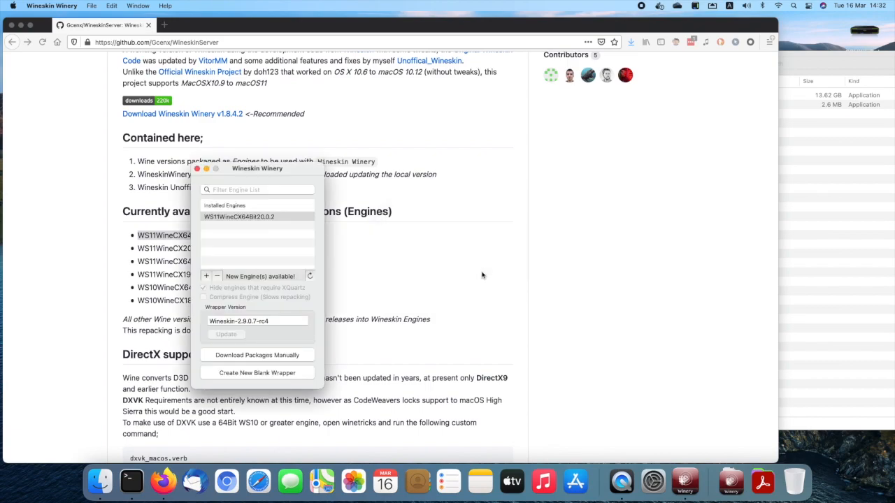
Move the Wineskin Winery window aside and create a new blank wrapper named WinApp
{"action": "left_click_drag", "start_coordinate": [294, 172], "coordinate": [557, 127]}
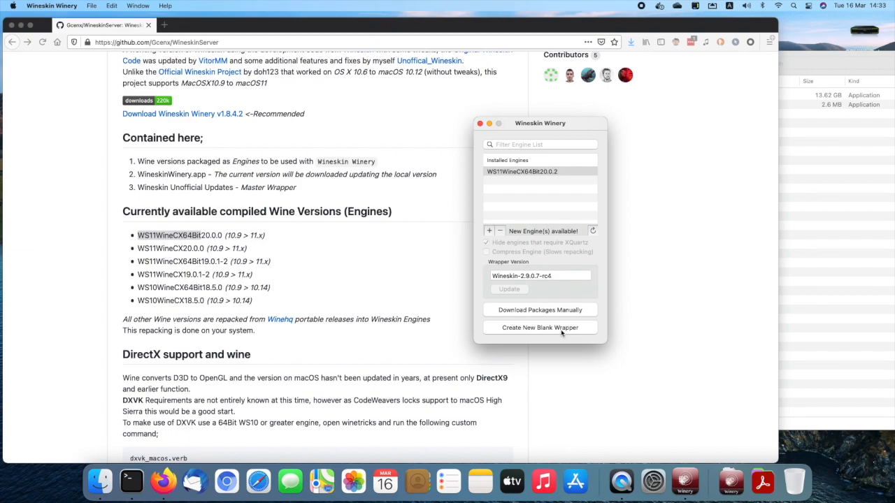
{"action": "left_click_drag", "start_coordinate": [520, 125], "coordinate": [710, 167]}
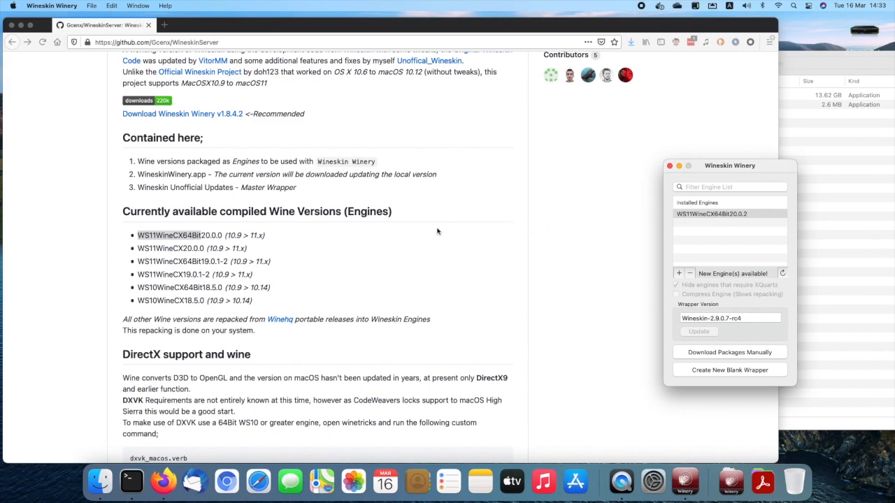
{"action": "left_click", "coordinate": [730, 370]}
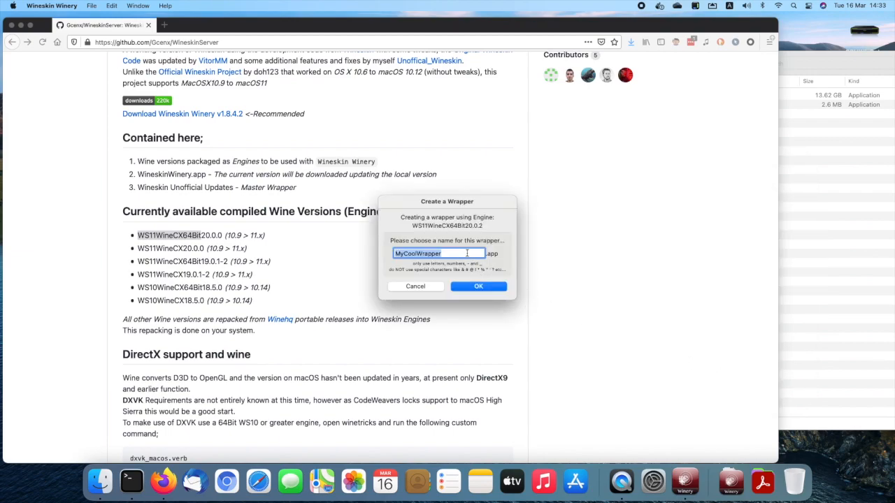
{"action": "type", "text": "WinApp"}
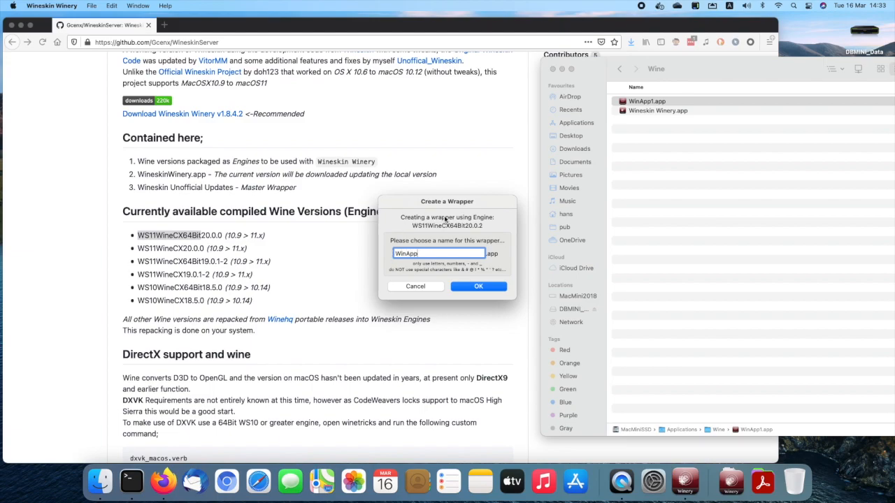
{"action": "left_click", "coordinate": [478, 289]}
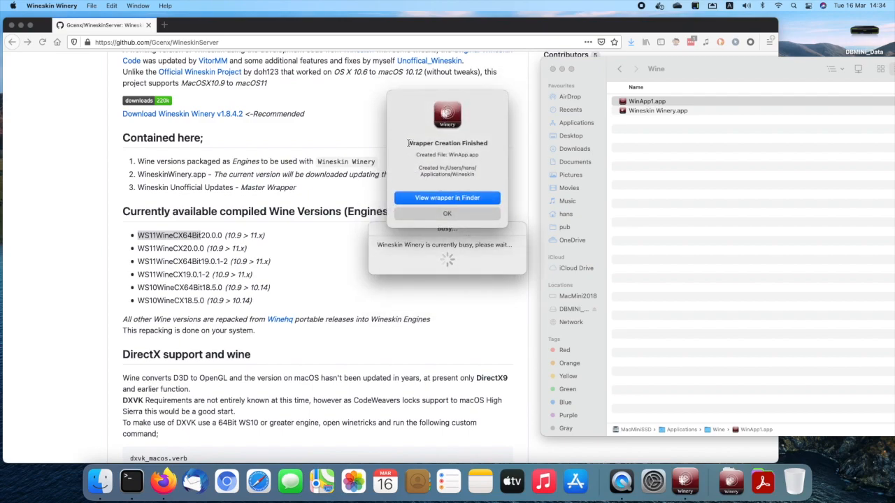
Check the location where the WinApp.app wrapper was created and show the wrapper in Finder
{"action": "left_click_drag", "start_coordinate": [409, 142], "coordinate": [501, 144]}
{"action": "left_click", "coordinate": [494, 143]}
{"action": "left_click_drag", "start_coordinate": [445, 169], "coordinate": [471, 174]}
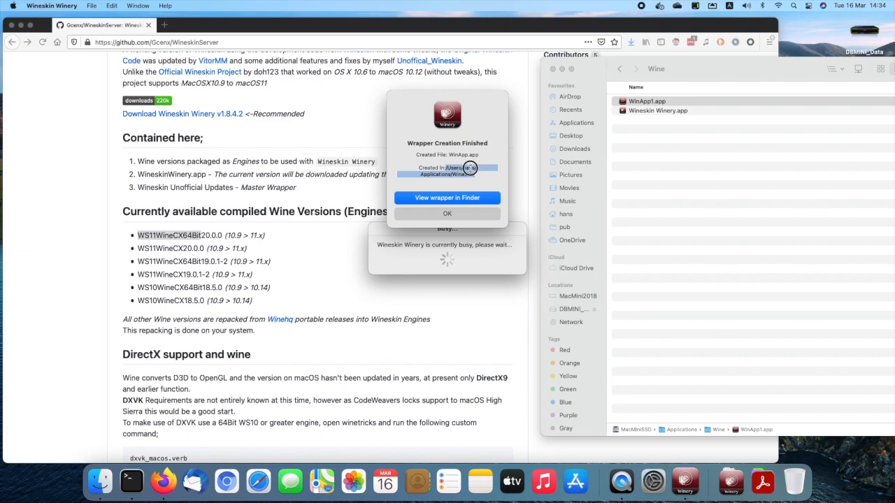
{"action": "left_click", "coordinate": [470, 168]}
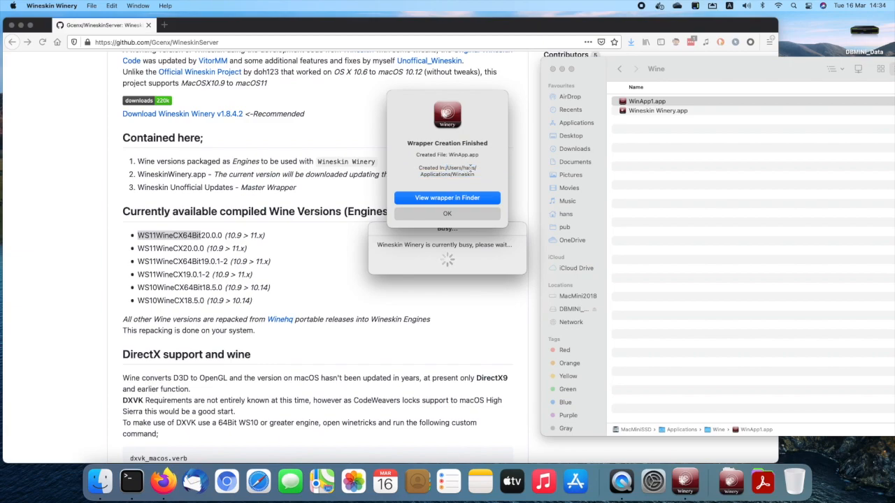
{"action": "left_click", "coordinate": [455, 201]}
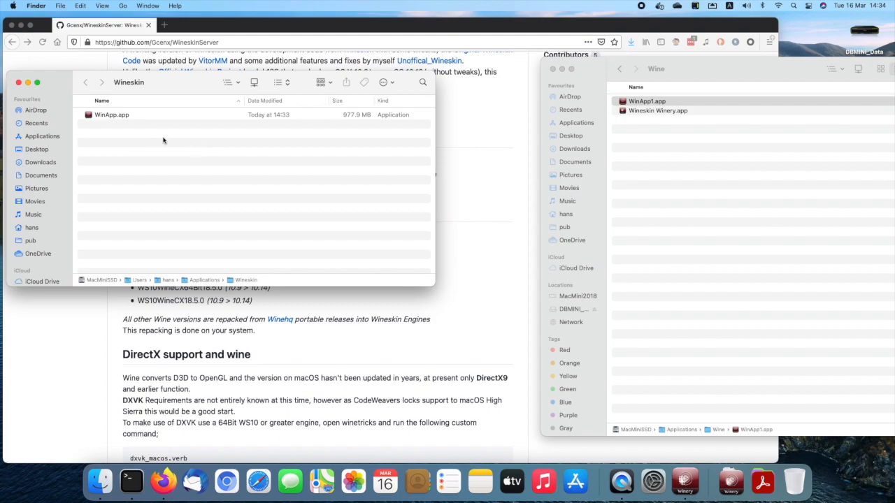
Move WinApp.app from the Wineskin folder into the Wine folder inside Applications and close the Wineskin folder window
{"action": "left_click", "coordinate": [120, 117]}
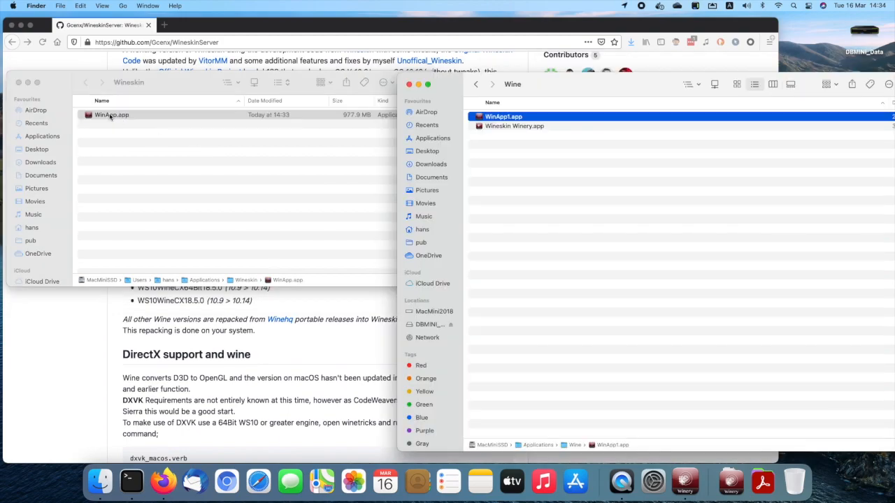
{"action": "left_click_drag", "start_coordinate": [110, 114], "coordinate": [538, 200]}
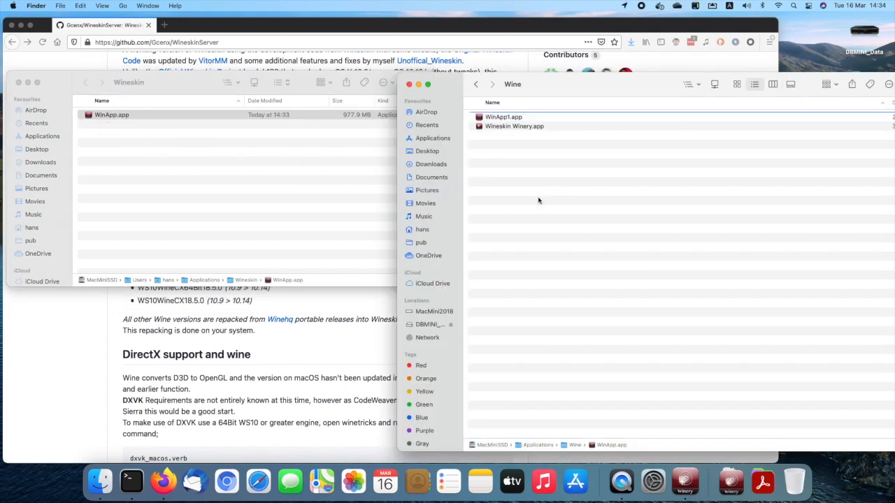
{"action": "left_click", "coordinate": [20, 83]}
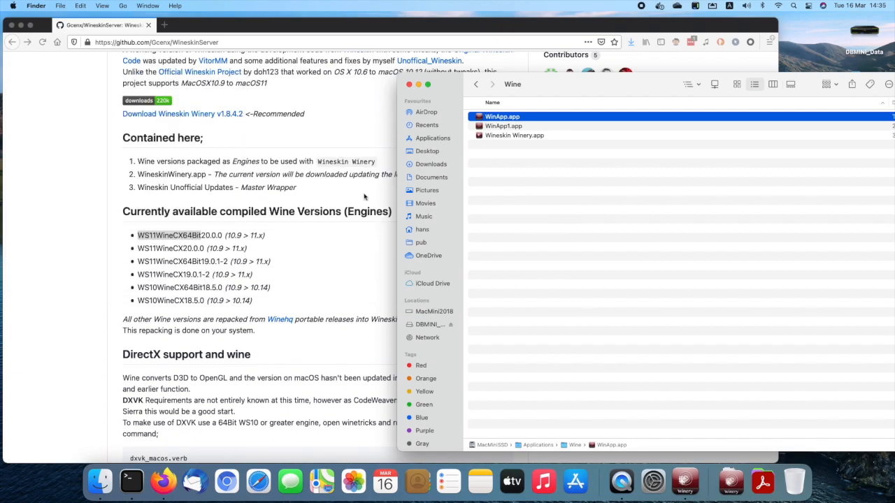
Rearrange the Wine folder window and compare the dates and sizes of WinApp.app and WinApp1.app
{"action": "left_click", "coordinate": [574, 169]}
{"action": "left_click", "coordinate": [508, 119]}
{"action": "left_click", "coordinate": [509, 127]}
{"action": "left_click_drag", "start_coordinate": [555, 88], "coordinate": [396, 70]}
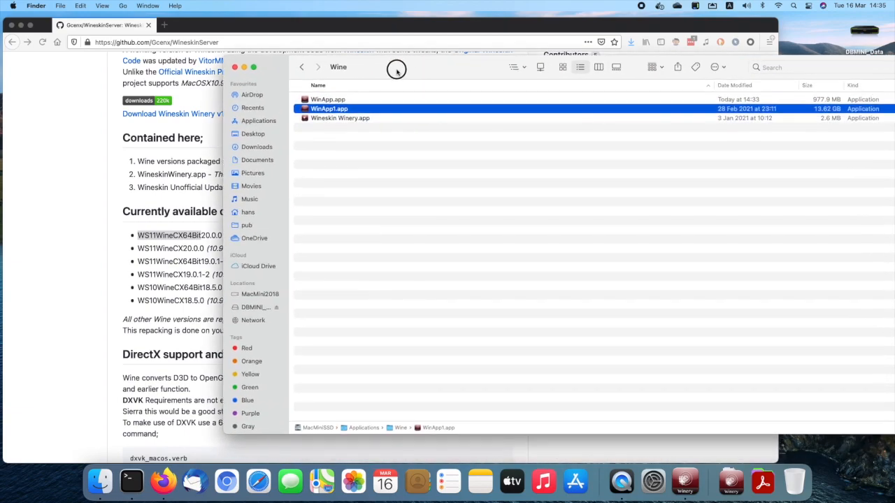
{"action": "left_click", "coordinate": [488, 165]}
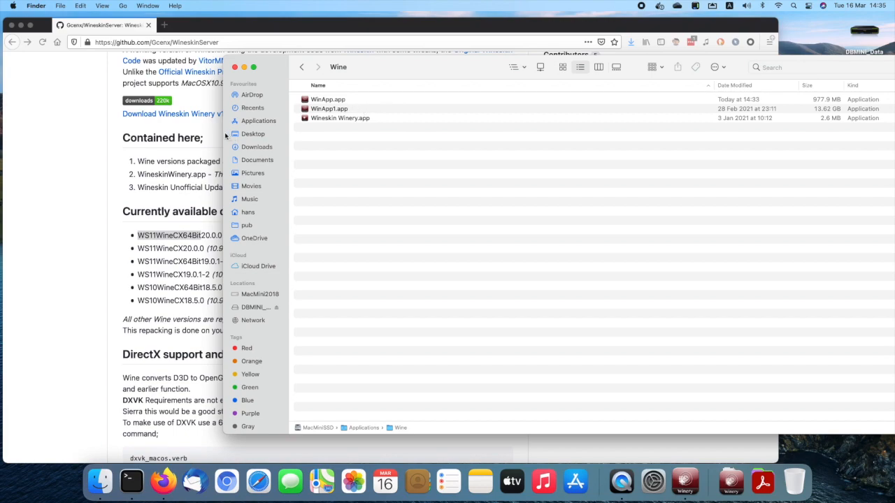
{"action": "left_click_drag", "start_coordinate": [224, 133], "coordinate": [382, 133]}
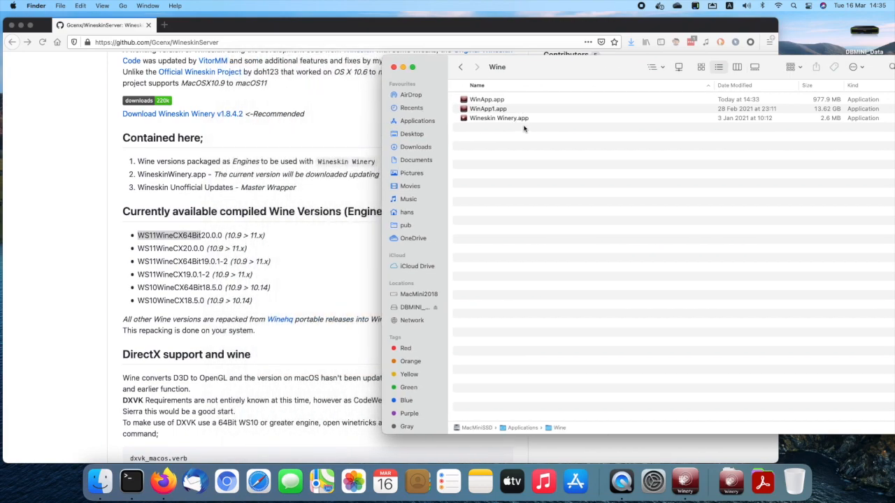
{"action": "left_click", "coordinate": [483, 101]}
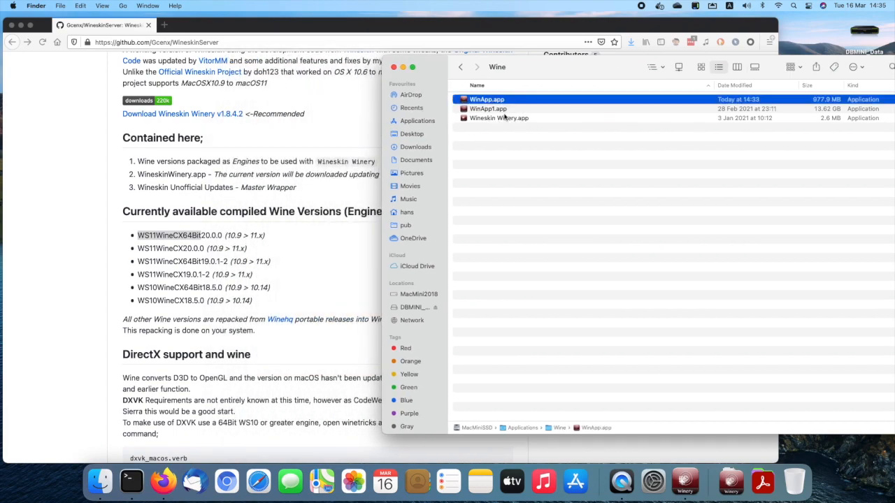
{"action": "left_click", "coordinate": [502, 111]}
{"action": "left_click", "coordinate": [497, 101]}
{"action": "left_click_drag", "start_coordinate": [581, 67], "coordinate": [562, 60]}
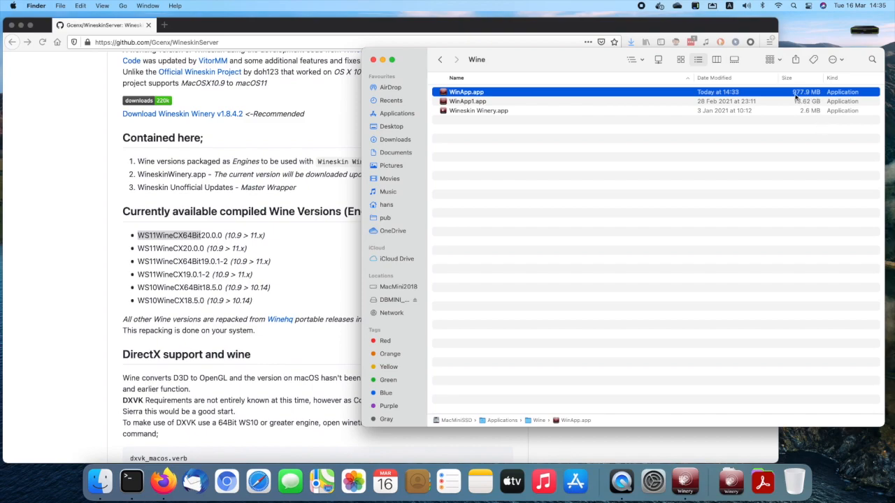
Launch WinApp.app from the Wine folder, open its advanced Wineskin settings, and place that window beside the file list
{"action": "left_click", "coordinate": [501, 103]}
{"action": "left_click", "coordinate": [500, 95]}
{"action": "left_click", "coordinate": [472, 103]}
{"action": "left_click", "coordinate": [480, 93]}
{"action": "double_click", "coordinate": [479, 93]}
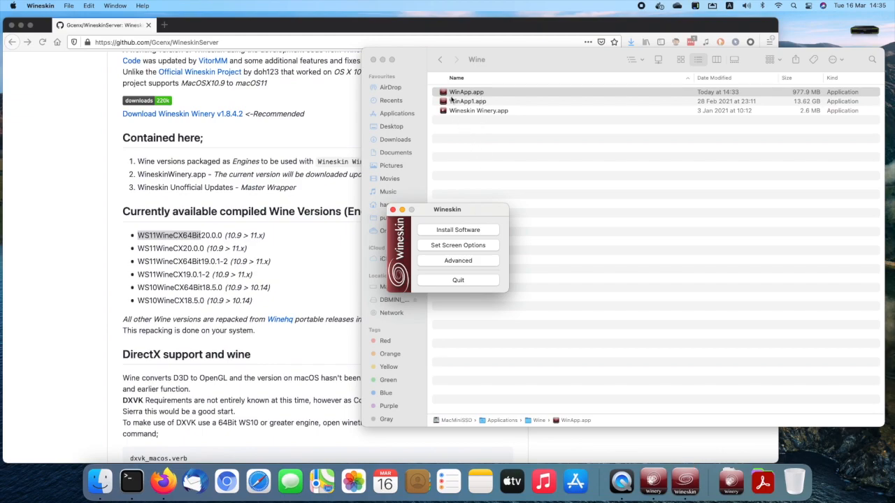
{"action": "left_click_drag", "start_coordinate": [480, 211], "coordinate": [371, 145]}
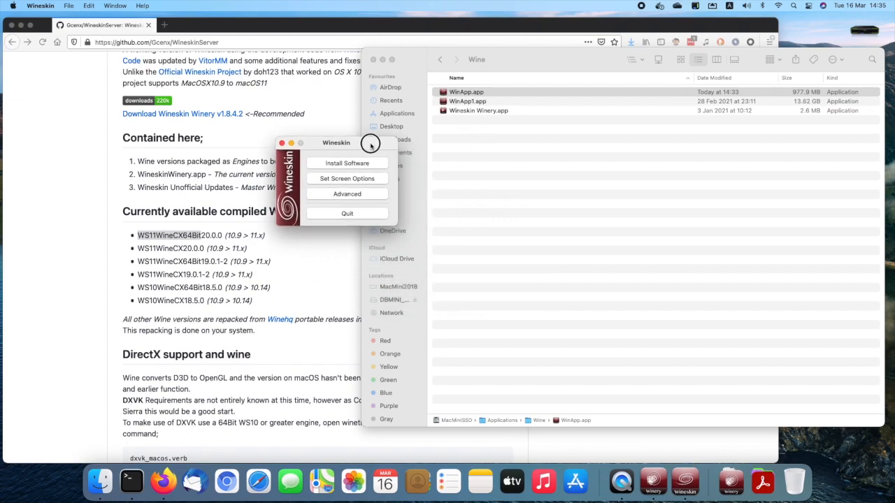
{"action": "left_click", "coordinate": [370, 194]}
{"action": "left_click_drag", "start_coordinate": [438, 168], "coordinate": [310, 172]}
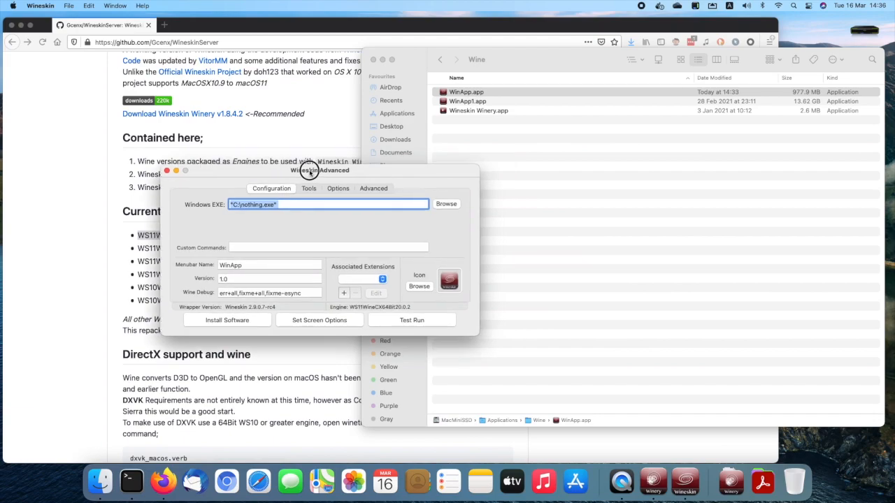
Examine the Windows EXE path configured for the WinApp wrapper
{"action": "left_click", "coordinate": [299, 205]}
{"action": "left_click_drag", "start_coordinate": [290, 205], "coordinate": [242, 205]}
{"action": "left_click", "coordinate": [244, 204]}
{"action": "left_click", "coordinate": [286, 206]}
{"action": "left_click", "coordinate": [290, 205]}
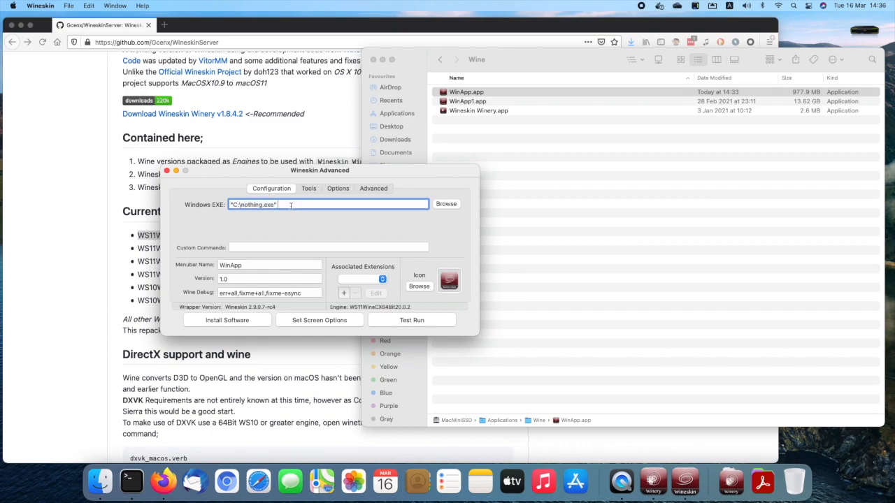
Open the file chooser for the Windows EXE, look into the windows folder, and return to drive_c
{"action": "left_click", "coordinate": [447, 207]}
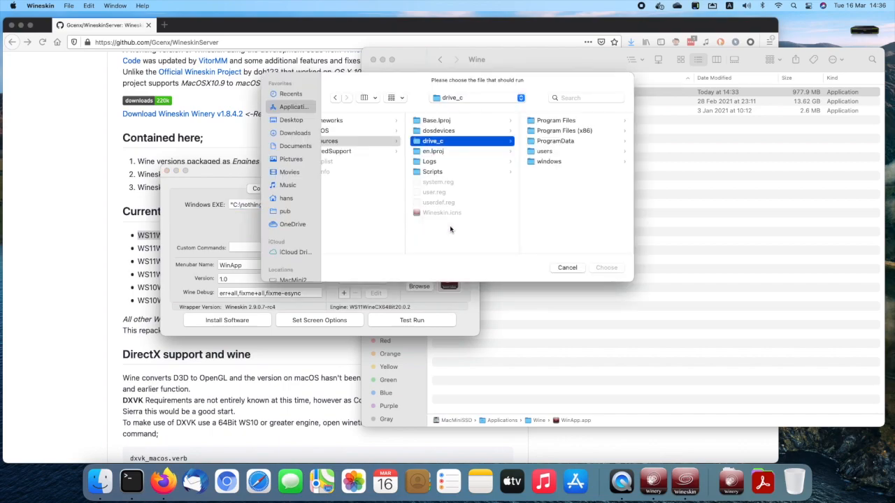
{"action": "left_click_drag", "start_coordinate": [348, 88], "coordinate": [396, 167]}
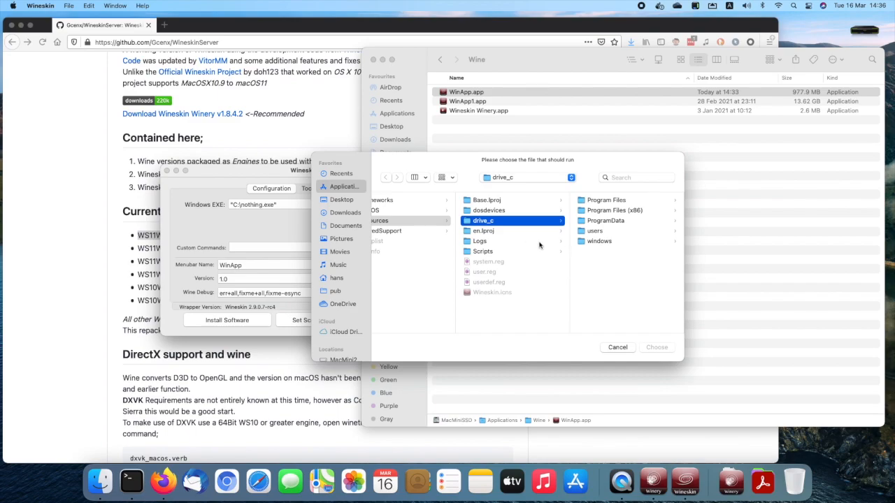
{"action": "left_click", "coordinate": [601, 243]}
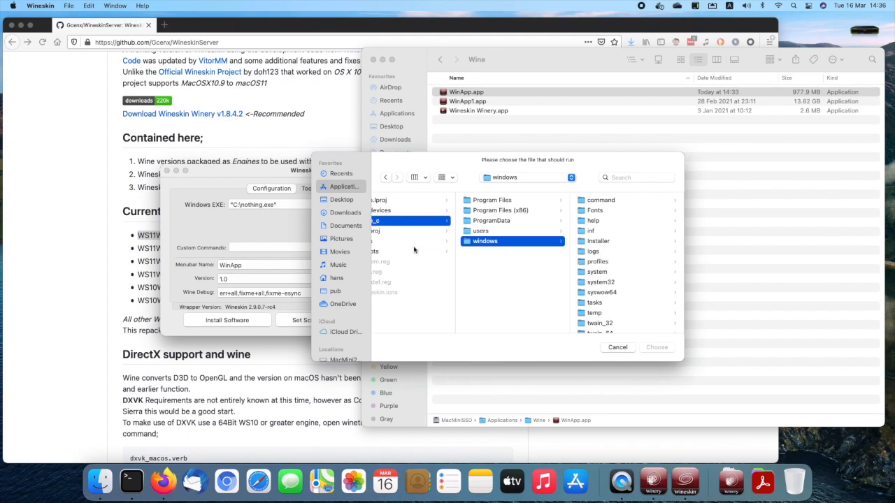
{"action": "left_click", "coordinate": [402, 223]}
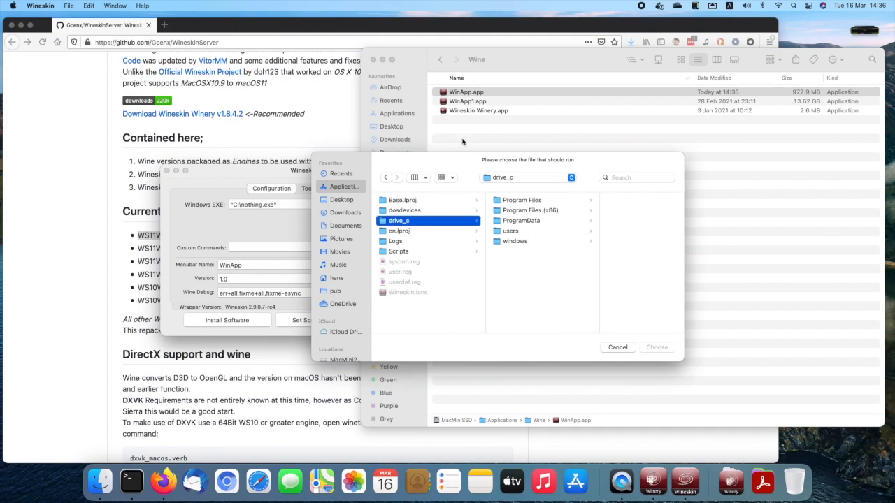
{"action": "left_click_drag", "start_coordinate": [466, 161], "coordinate": [272, 211]}
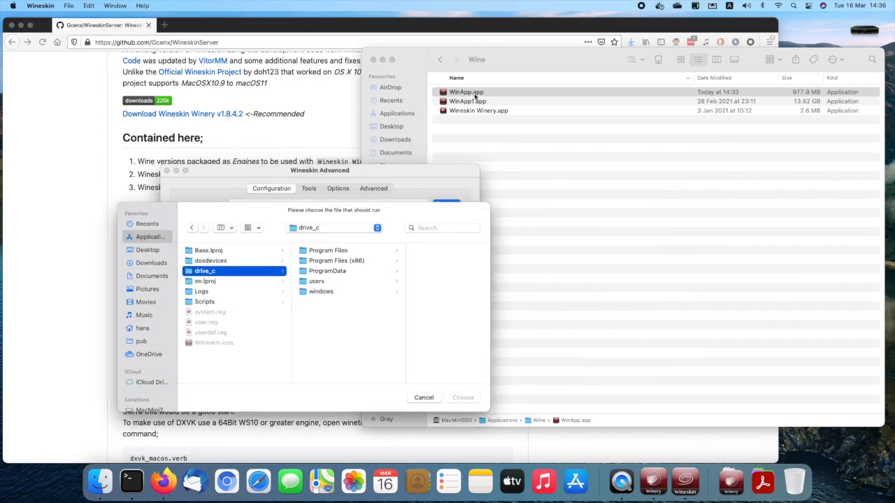
Show the package contents of WinApp.app in Finder and open its drive_c folder to view the windows folder
{"action": "right_click", "coordinate": [475, 94]}
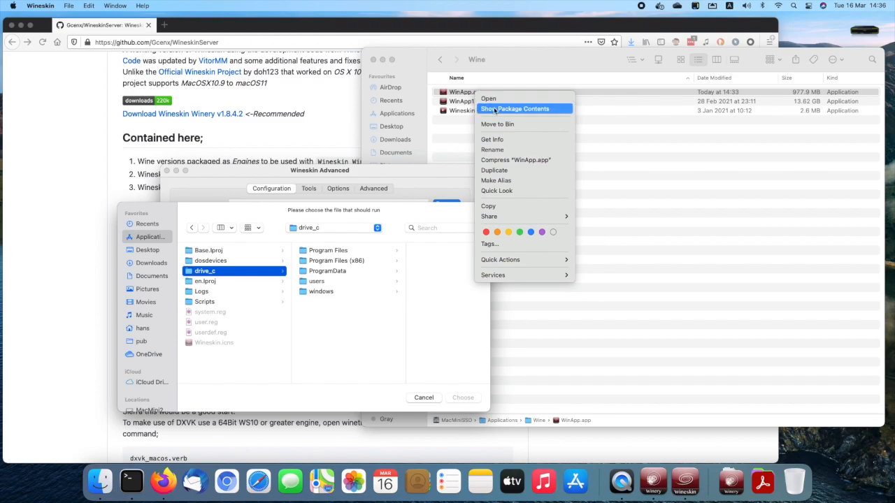
{"action": "left_click", "coordinate": [474, 72]}
{"action": "left_click", "coordinate": [475, 94]}
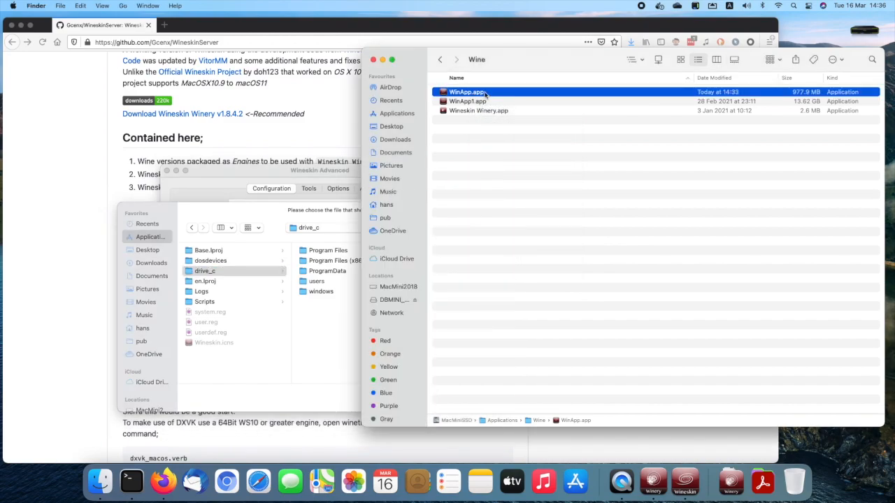
{"action": "right_click", "coordinate": [491, 94]}
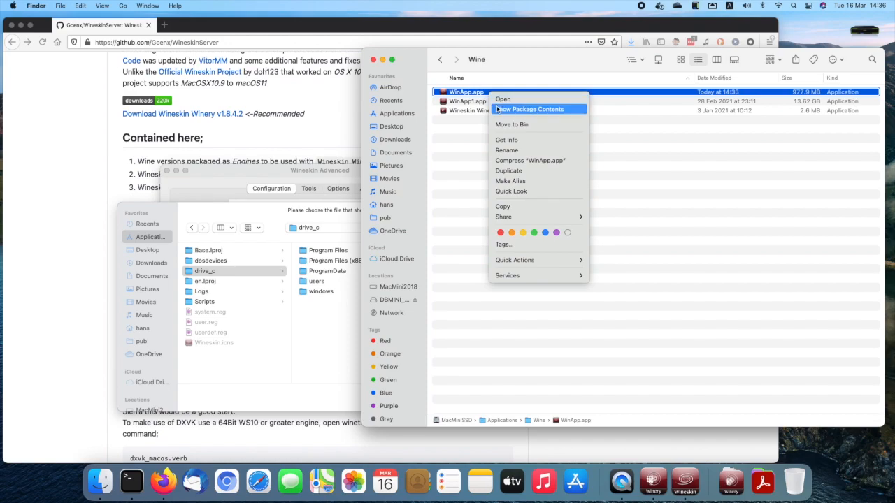
{"action": "left_click", "coordinate": [533, 110]}
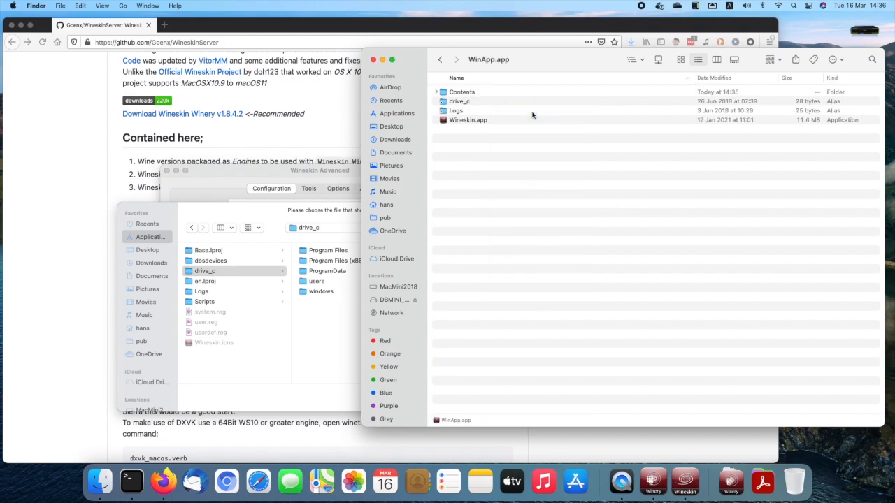
{"action": "left_click", "coordinate": [468, 112]}
{"action": "left_click", "coordinate": [478, 102]}
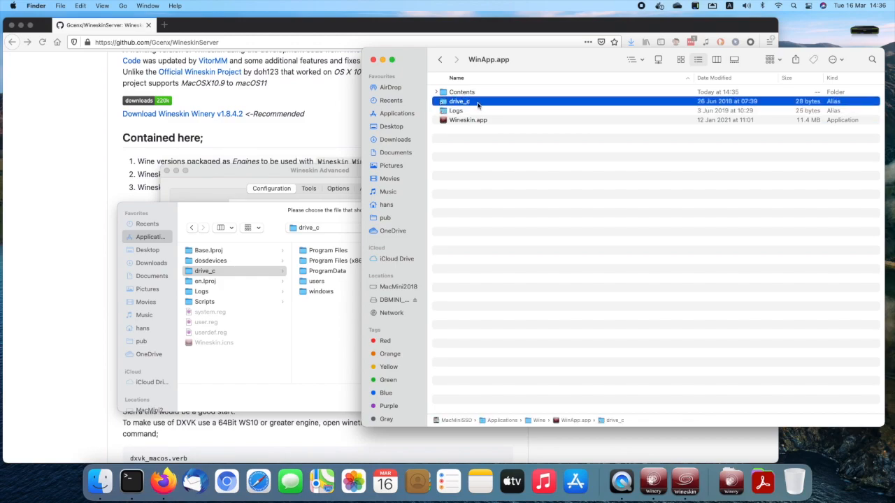
{"action": "double_click", "coordinate": [478, 102]}
{"action": "left_click", "coordinate": [471, 129]}
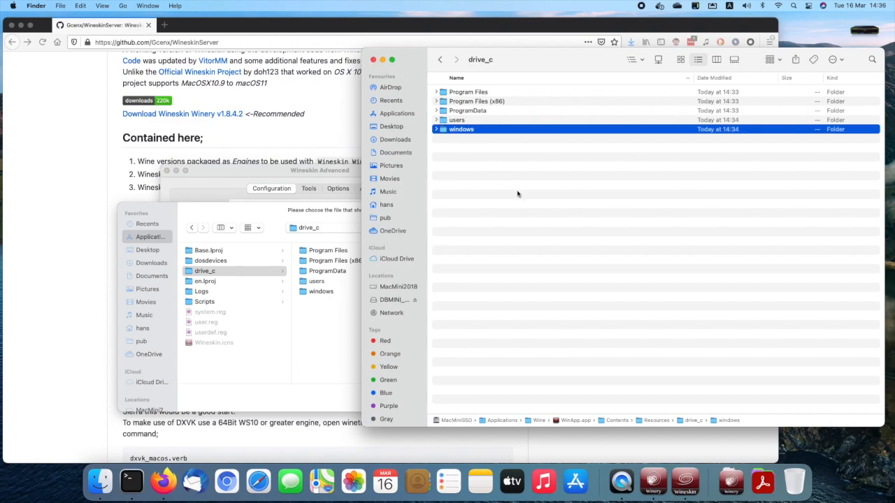
Choose explorer.exe from the windows folder in drive_c as the wrapper's Windows EXE
{"action": "left_click", "coordinate": [335, 211]}
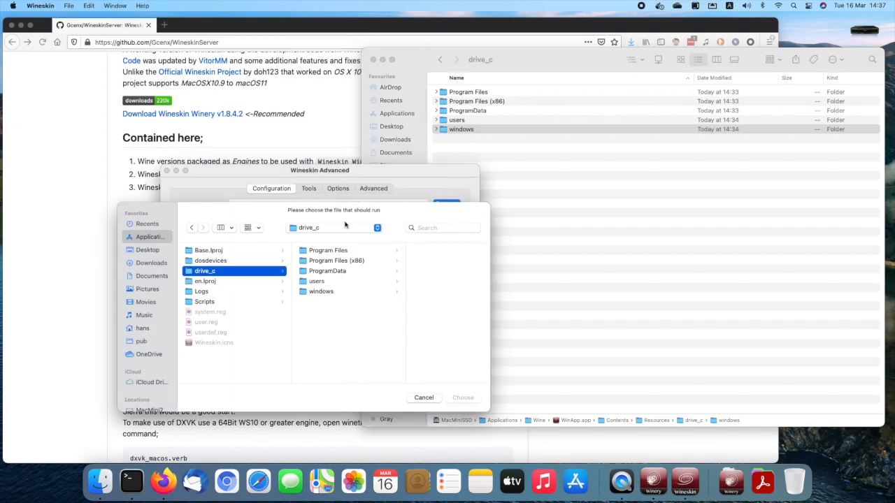
{"action": "left_click", "coordinate": [321, 293]}
{"action": "scroll", "coordinate": [452, 316], "scroll_direction": "down", "scroll_amount": 5}
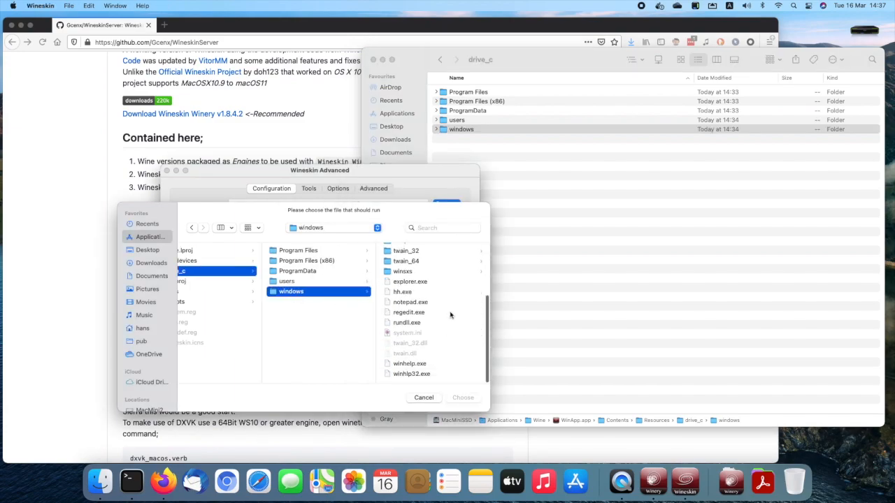
{"action": "left_click", "coordinate": [410, 281]}
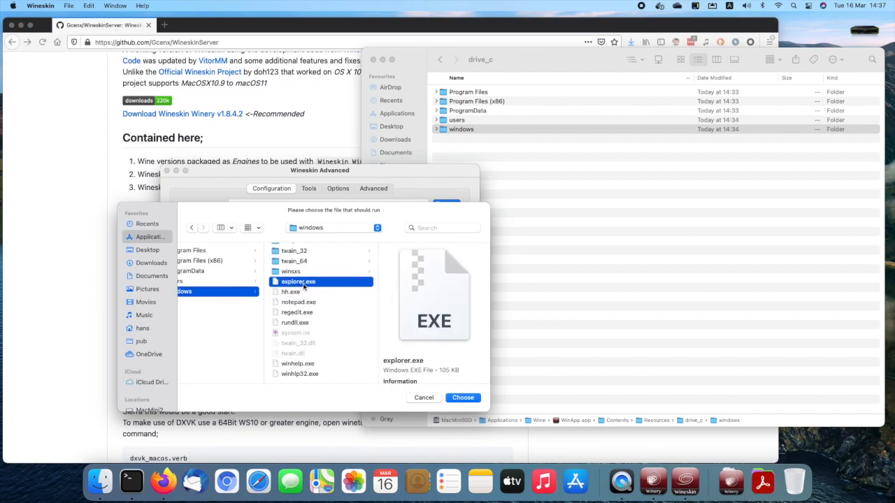
{"action": "left_click", "coordinate": [463, 399]}
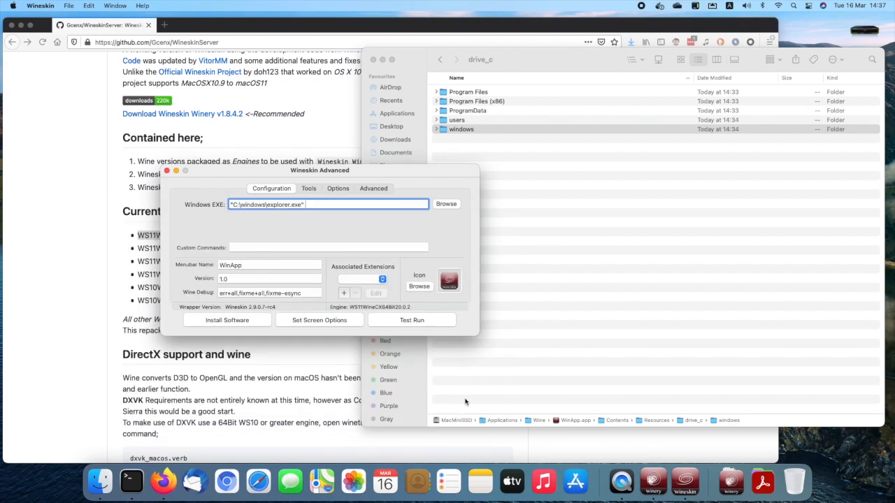
Launch the winecfg Config Utility and review its Libraries, Graphics and Desktop Integration settings
{"action": "left_click_drag", "start_coordinate": [260, 169], "coordinate": [389, 174]}
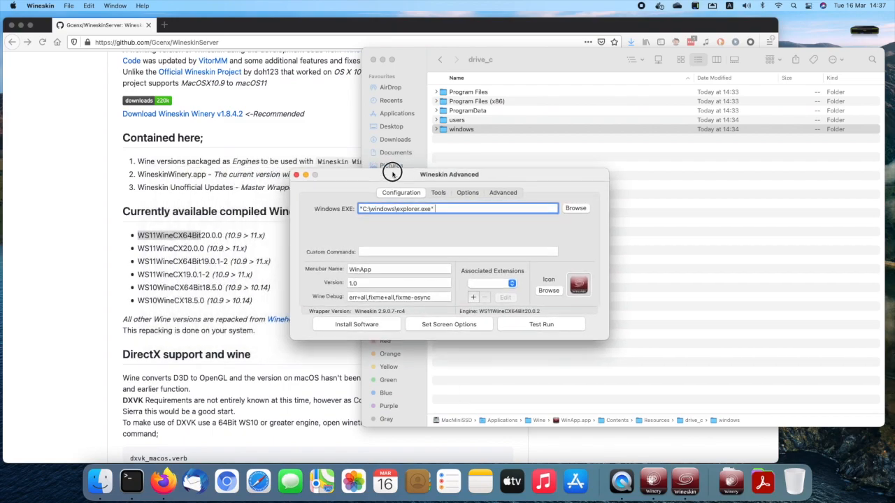
{"action": "left_click", "coordinate": [439, 194]}
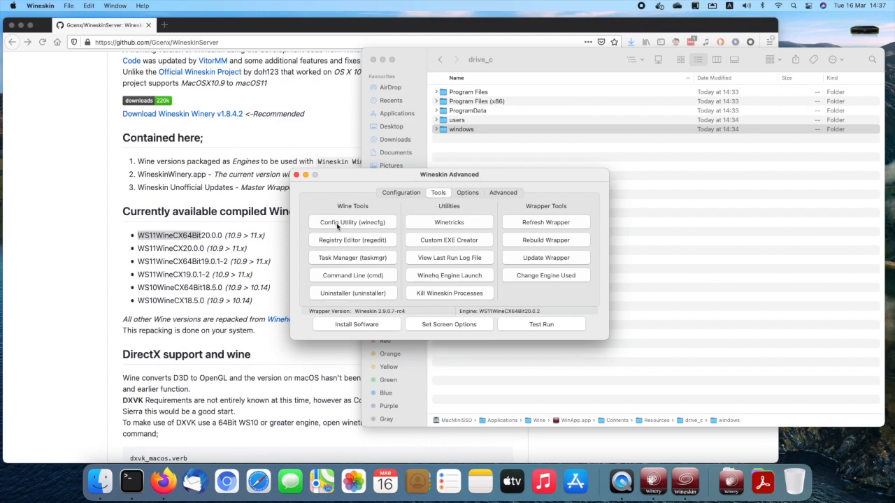
{"action": "left_click", "coordinate": [382, 224]}
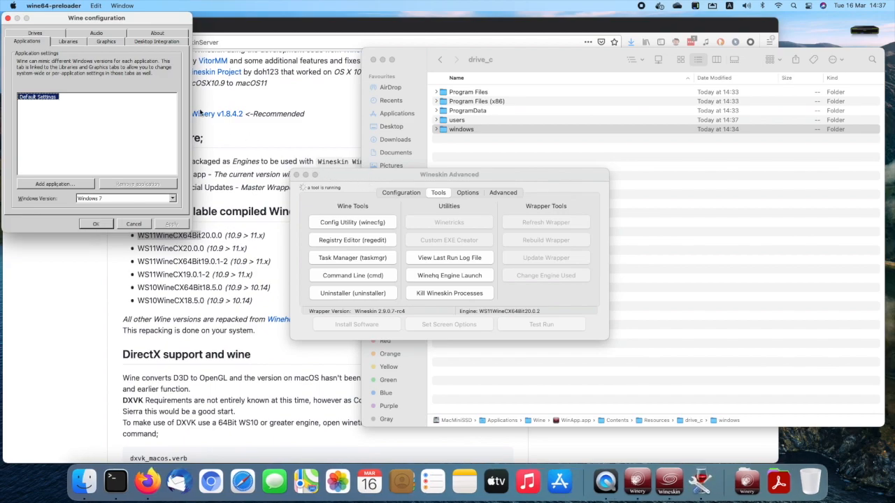
{"action": "left_click", "coordinate": [67, 43]}
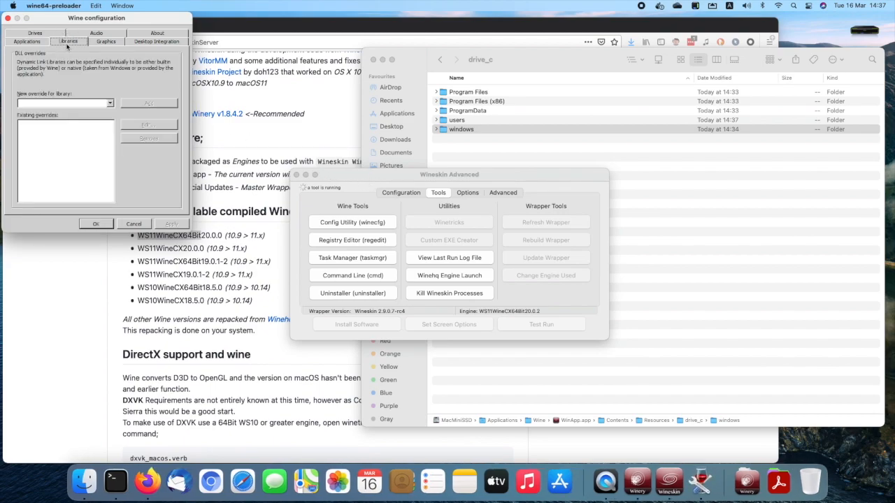
{"action": "left_click", "coordinate": [107, 44]}
{"action": "left_click", "coordinate": [148, 44]}
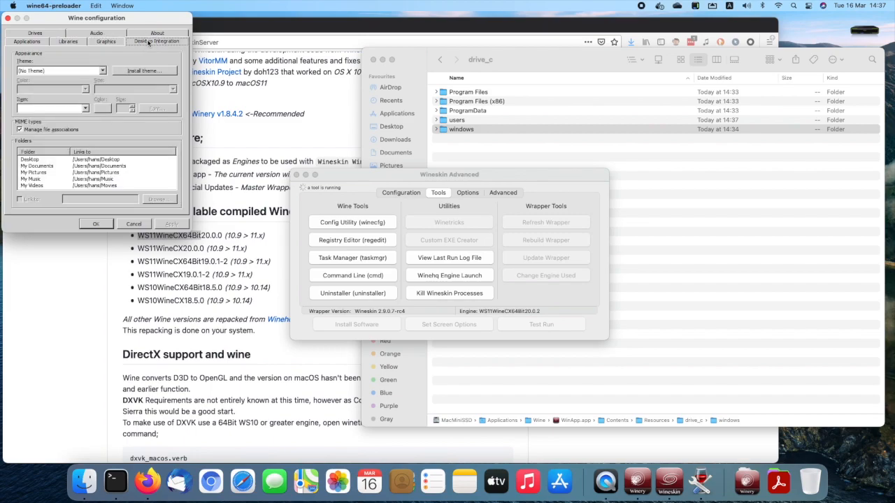
Review the C: and Z: drive mappings in the Wine configuration and add a D: drive
{"action": "left_click", "coordinate": [54, 34]}
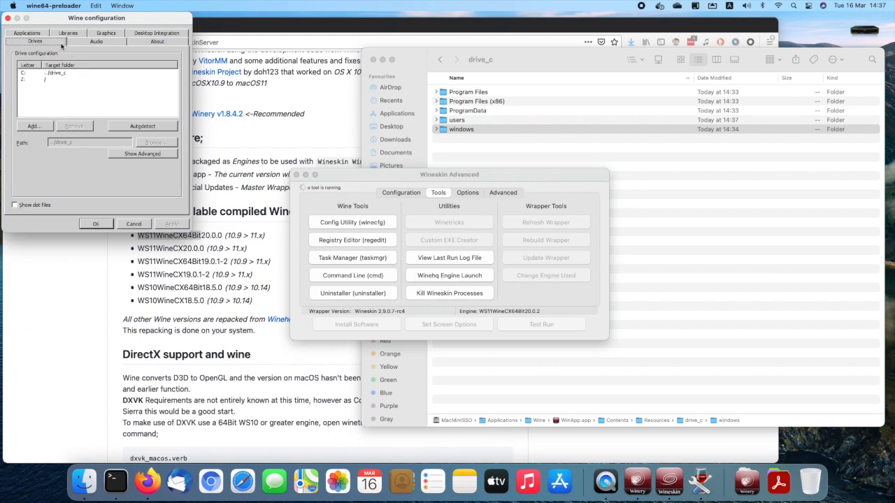
{"action": "left_click", "coordinate": [24, 80]}
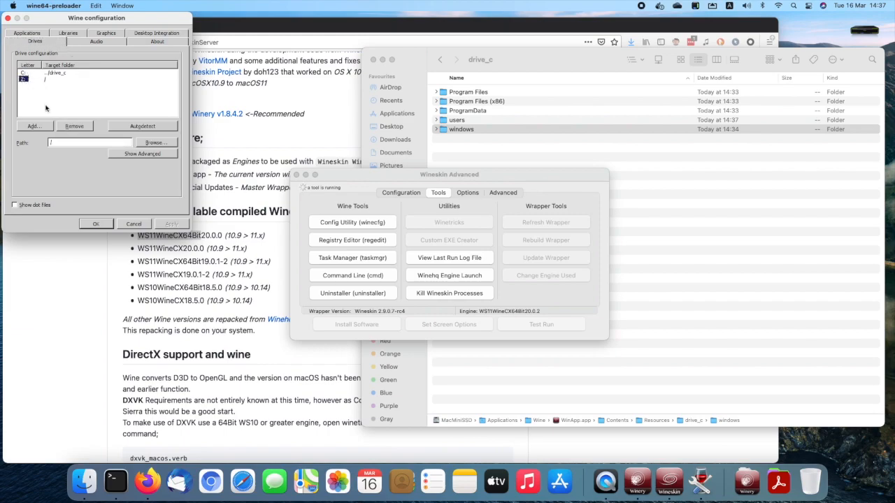
{"action": "left_click", "coordinate": [25, 73]}
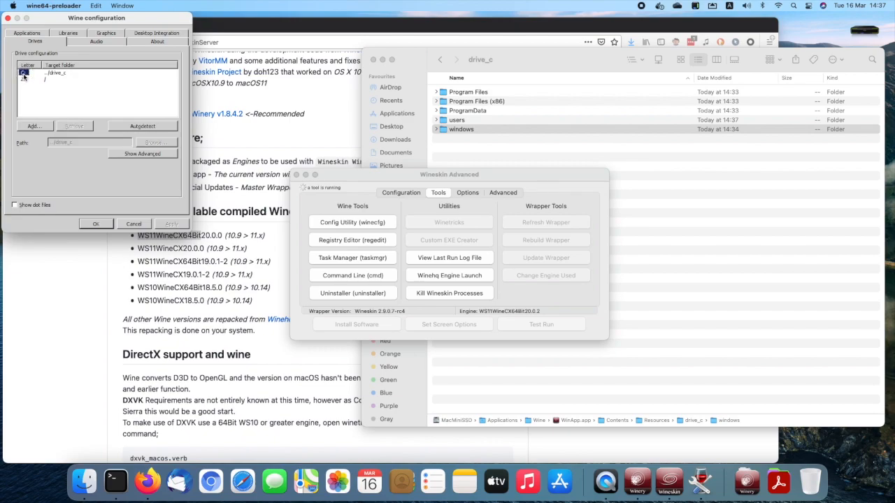
{"action": "left_click", "coordinate": [24, 79]}
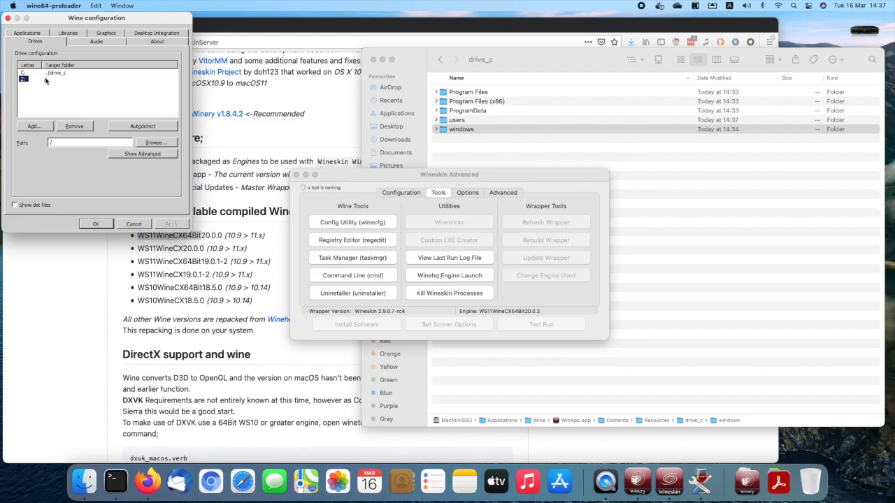
{"action": "left_click", "coordinate": [42, 129]}
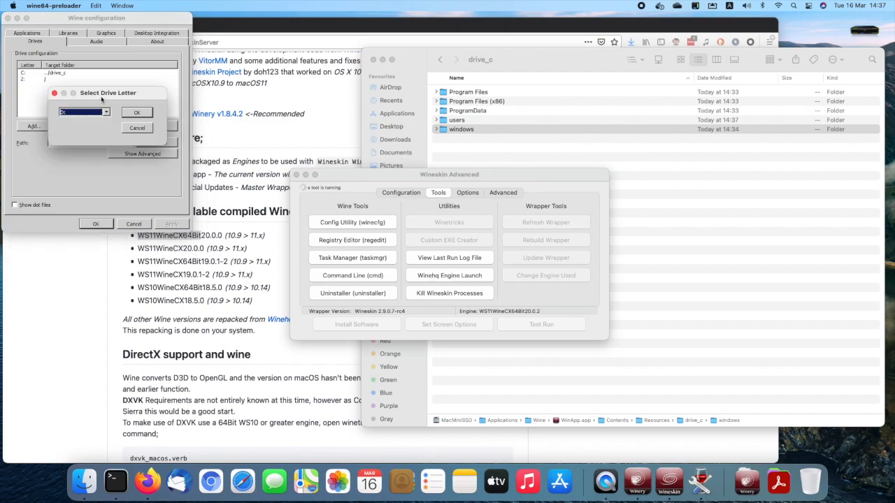
{"action": "left_click", "coordinate": [137, 113]}
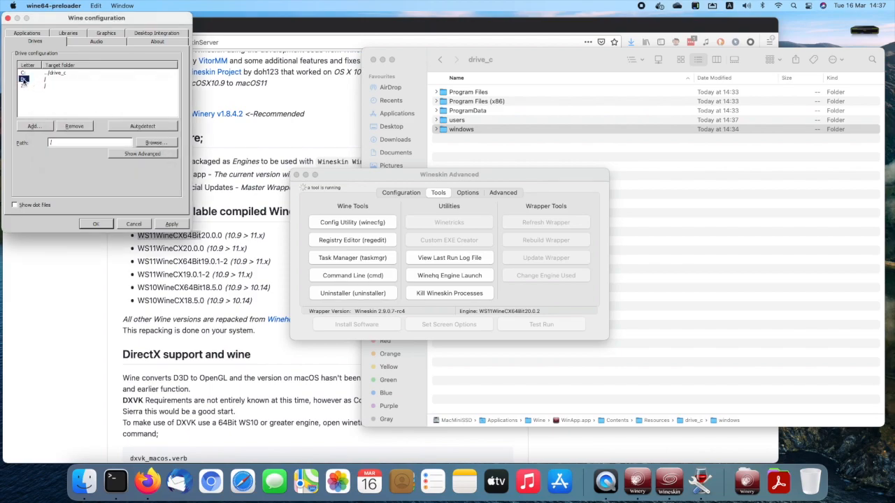
Map the D: drive to the user's Downloads folder, allowing WinApp.app the requested file access
{"action": "left_click", "coordinate": [152, 142]}
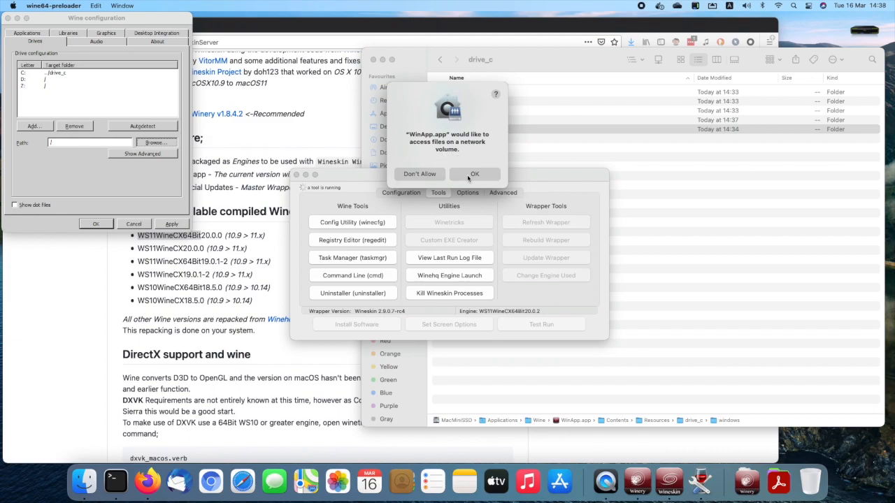
{"action": "left_click", "coordinate": [472, 175]}
{"action": "left_click_drag", "start_coordinate": [88, 73], "coordinate": [242, 84]}
{"action": "left_click_drag", "start_coordinate": [295, 142], "coordinate": [296, 168]}
{"action": "left_click", "coordinate": [188, 176]}
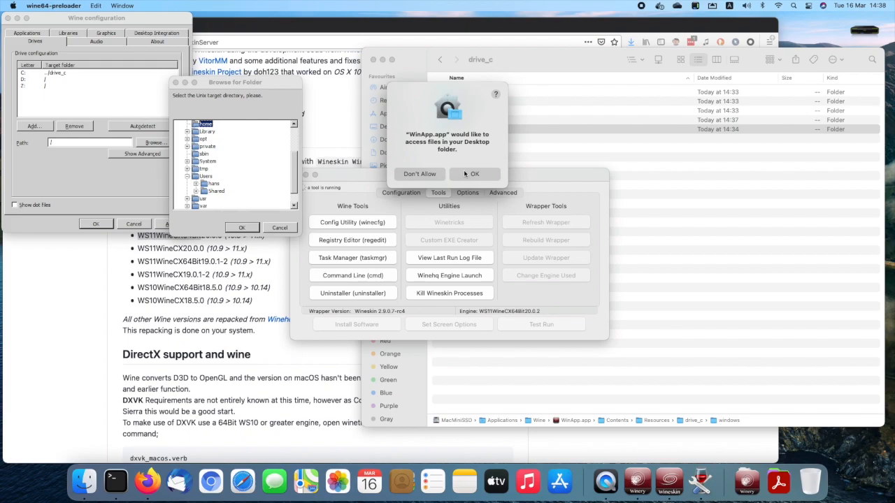
{"action": "left_click", "coordinate": [418, 174]}
{"action": "left_click", "coordinate": [463, 173]}
{"action": "left_click", "coordinate": [475, 174]}
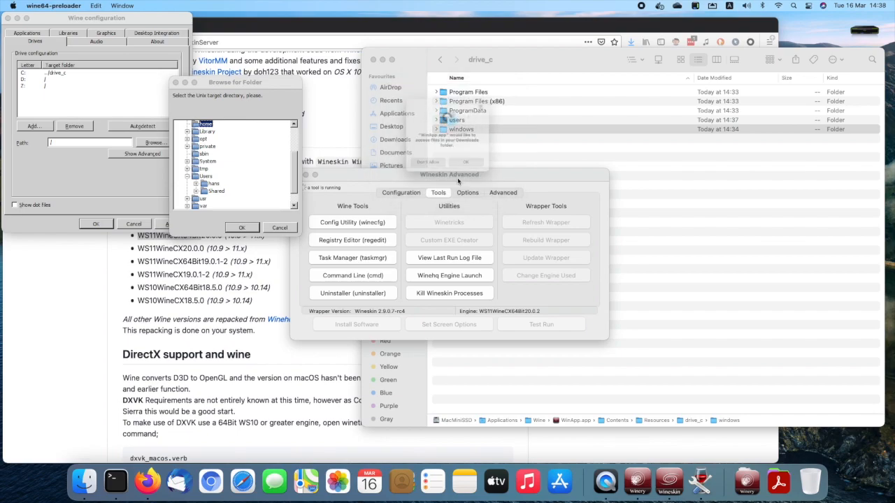
{"action": "left_click", "coordinate": [475, 175]}
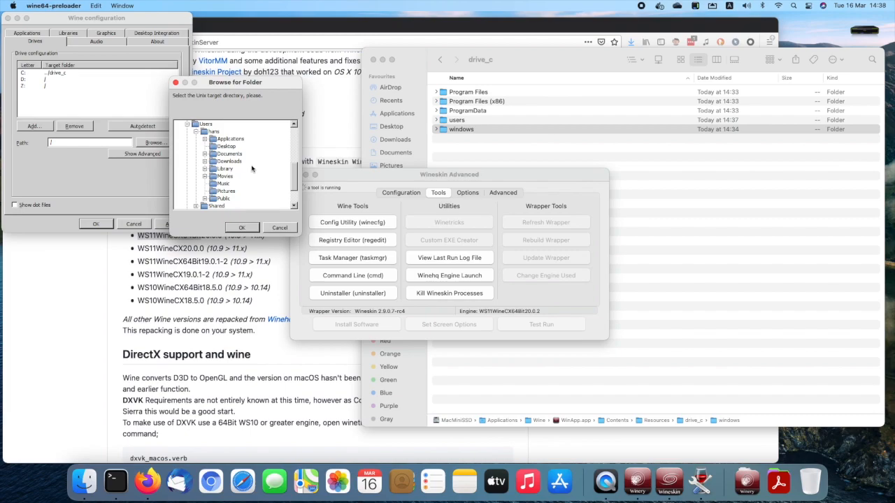
{"action": "left_click", "coordinate": [229, 161]}
{"action": "left_click", "coordinate": [242, 227]}
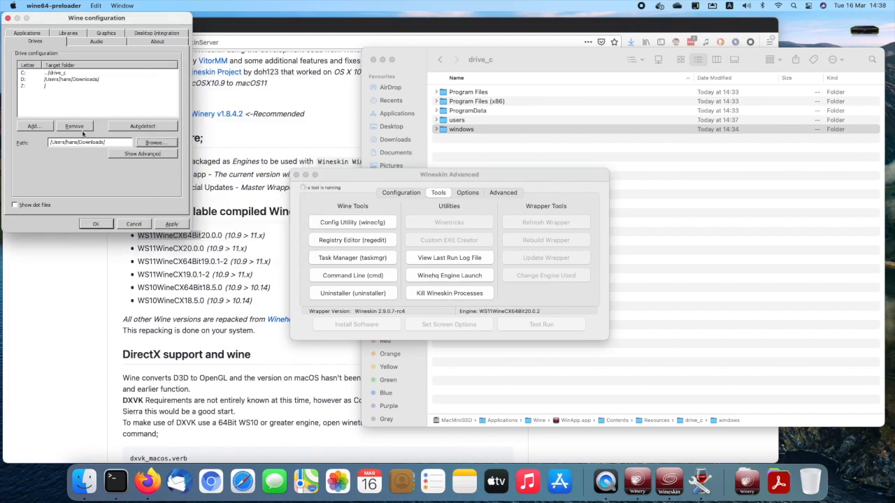
Add an E: drive and map it to the pub folder inside FTP_Share on the DBMINI_Data volume
{"action": "left_click", "coordinate": [34, 126]}
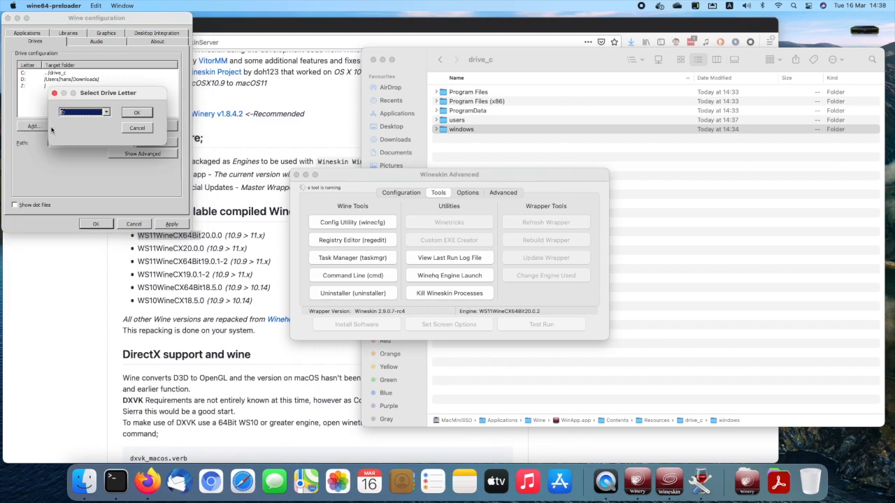
{"action": "left_click_drag", "start_coordinate": [180, 106], "coordinate": [274, 128]}
{"action": "left_click", "coordinate": [277, 141]}
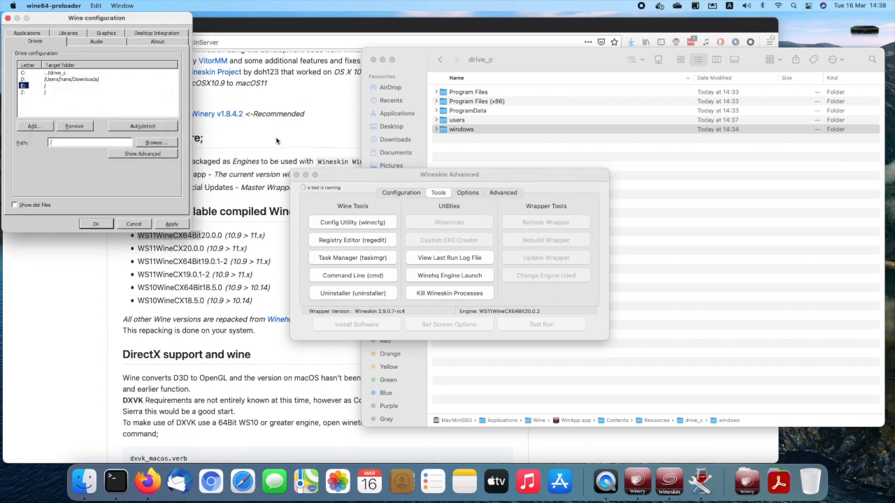
{"action": "left_click", "coordinate": [153, 142]}
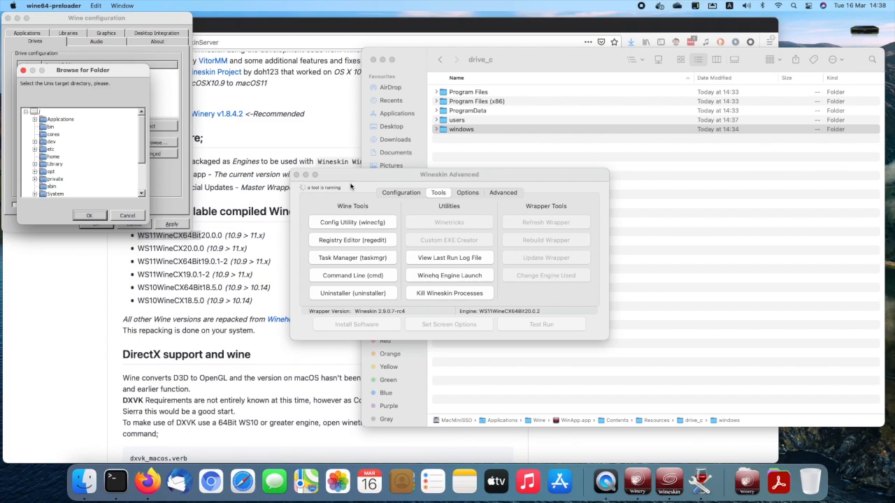
{"action": "left_click_drag", "start_coordinate": [278, 85], "coordinate": [280, 85]}
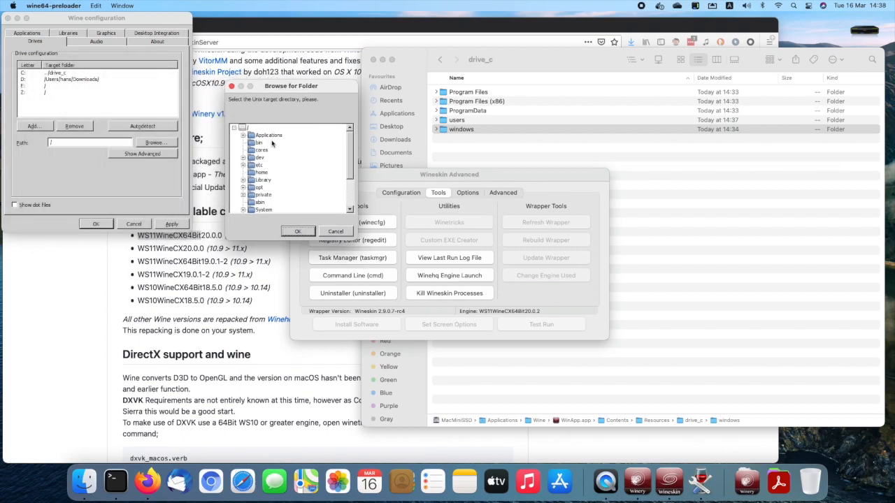
{"action": "scroll", "coordinate": [274, 188], "scroll_direction": "down", "scroll_amount": 2}
{"action": "left_click", "coordinate": [243, 203]}
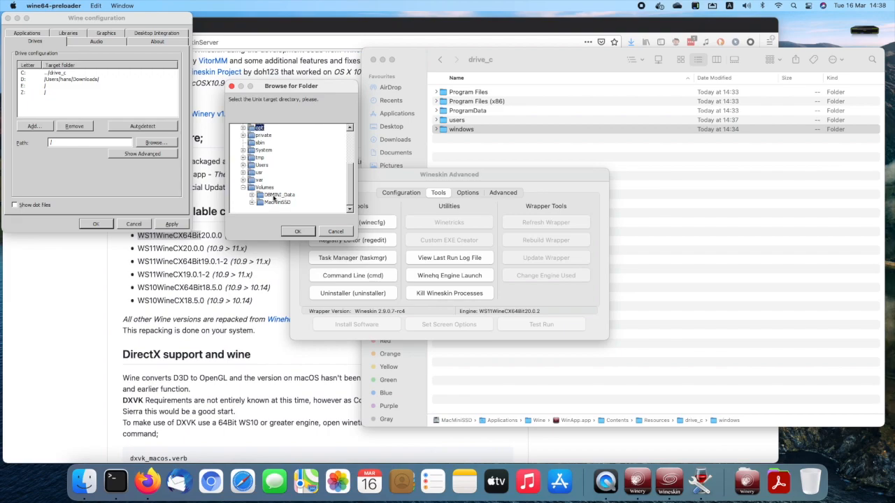
{"action": "left_click", "coordinate": [252, 195]}
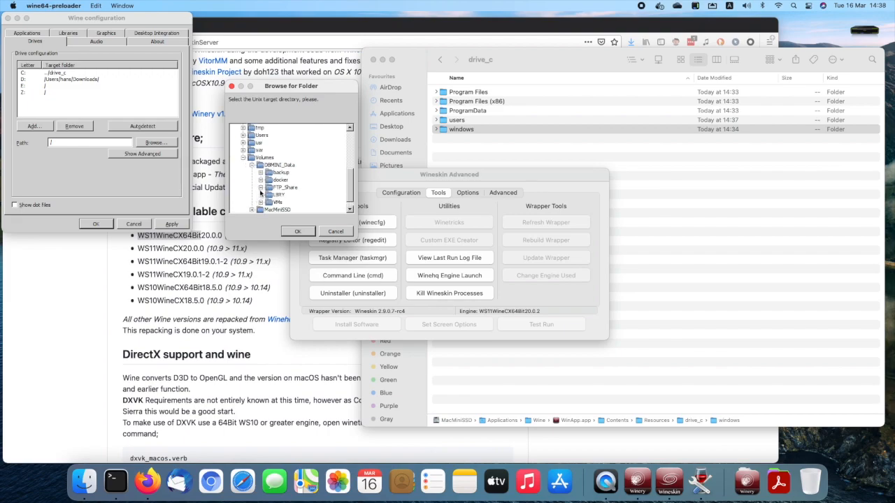
{"action": "left_click", "coordinate": [261, 188]}
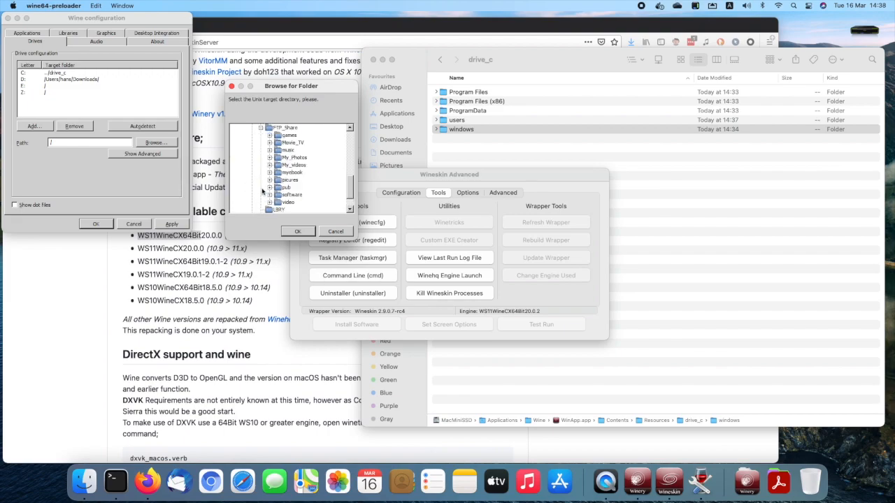
{"action": "left_click", "coordinate": [286, 187]}
{"action": "left_click", "coordinate": [298, 232]}
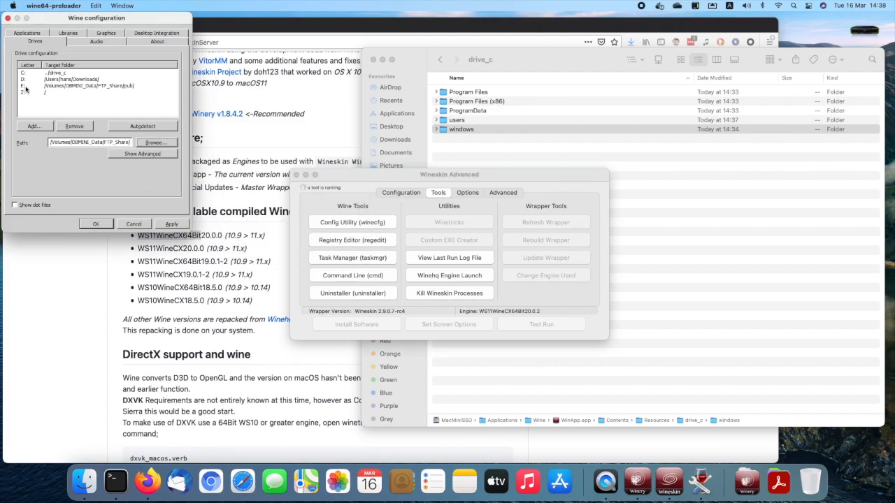
Set the Wine audio output and voice output devices to Multi-Output Device
{"action": "left_click", "coordinate": [105, 44]}
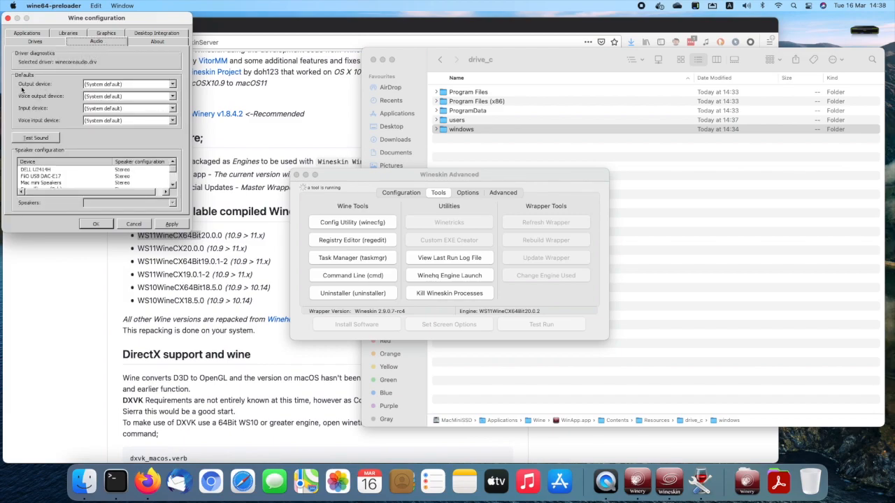
{"action": "left_click", "coordinate": [168, 84]}
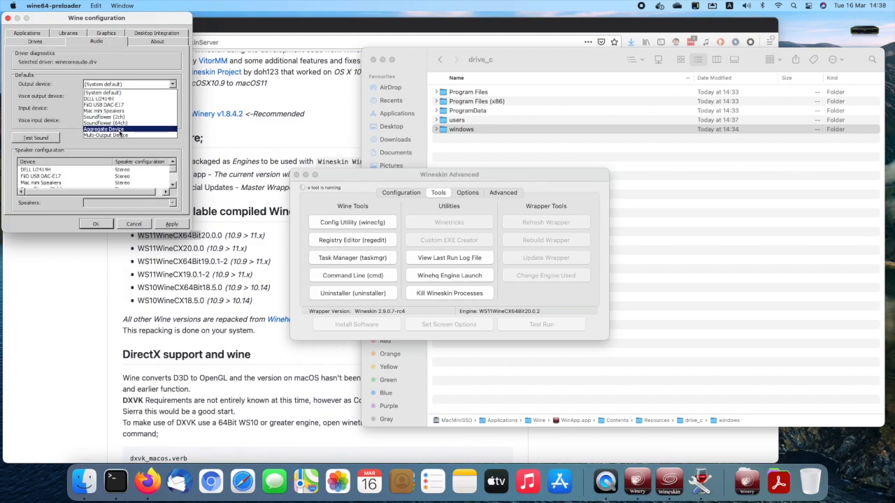
{"action": "left_click", "coordinate": [120, 135]}
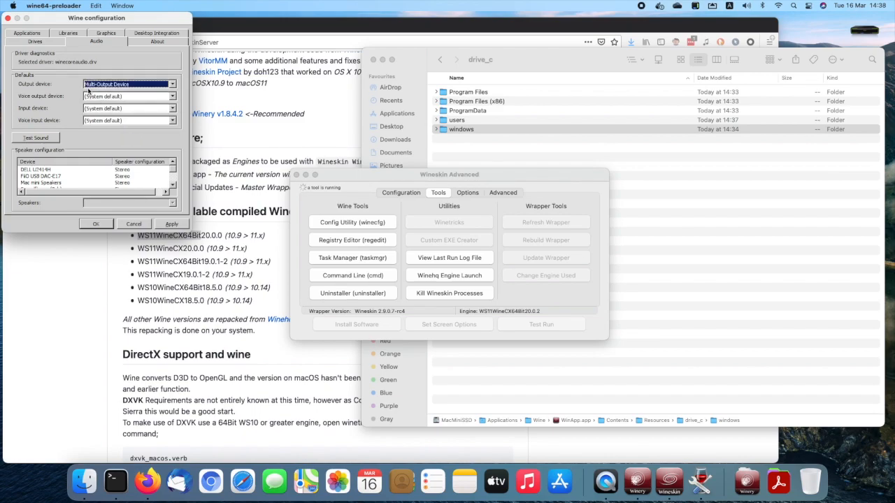
{"action": "left_click", "coordinate": [139, 86]}
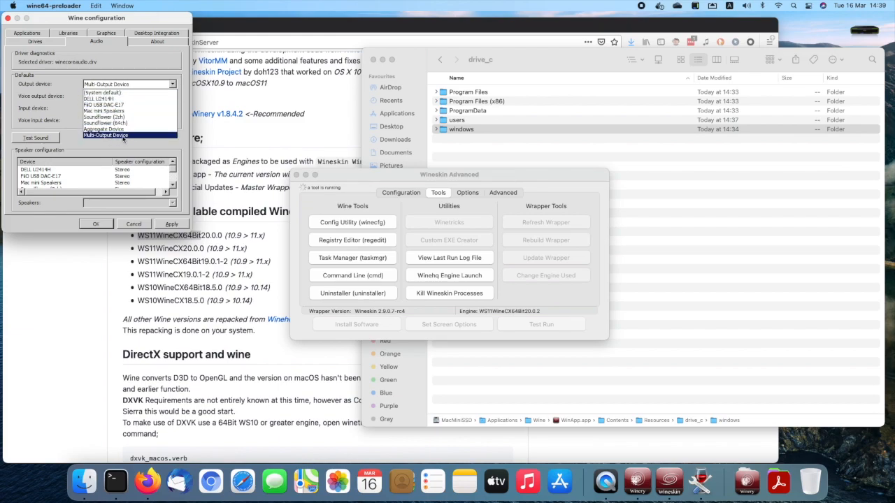
{"action": "left_click", "coordinate": [124, 135]}
{"action": "left_click", "coordinate": [121, 99]}
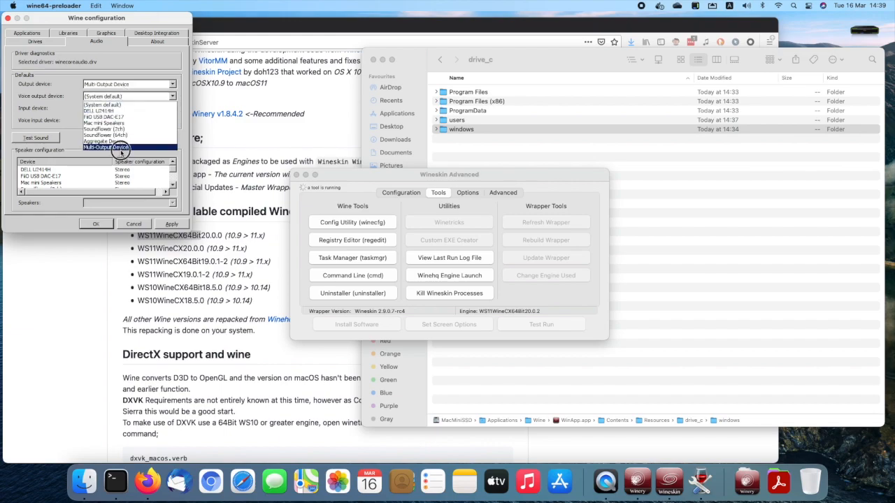
{"action": "left_click", "coordinate": [121, 146]}
Set the Wine audio input and voice input devices to Aggregate Device
{"action": "left_click", "coordinate": [125, 108]}
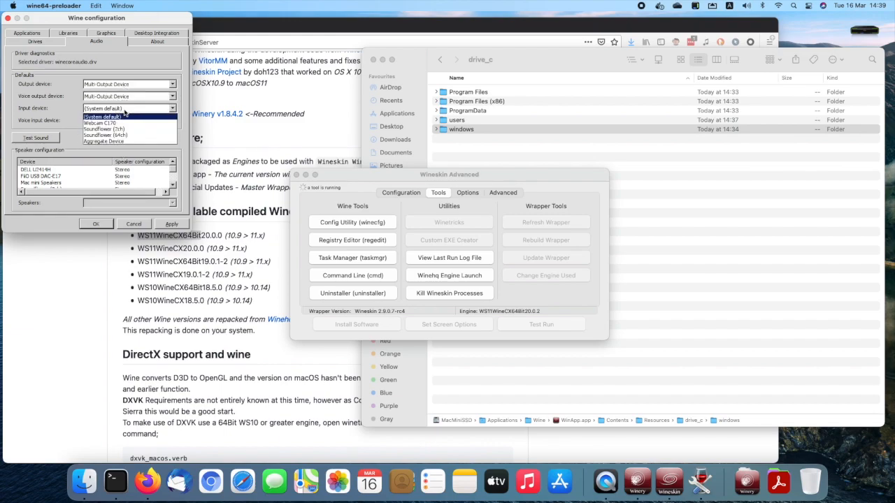
{"action": "left_click", "coordinate": [124, 141]}
{"action": "left_click", "coordinate": [124, 124]}
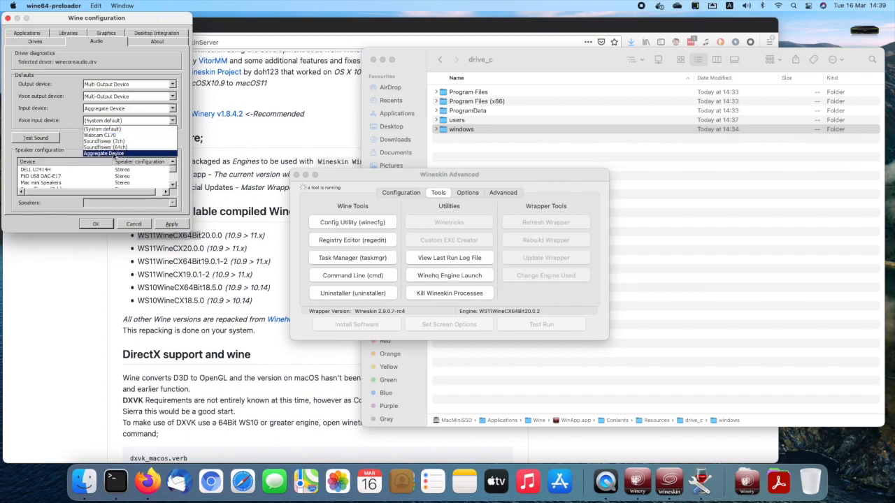
{"action": "left_click", "coordinate": [116, 154]}
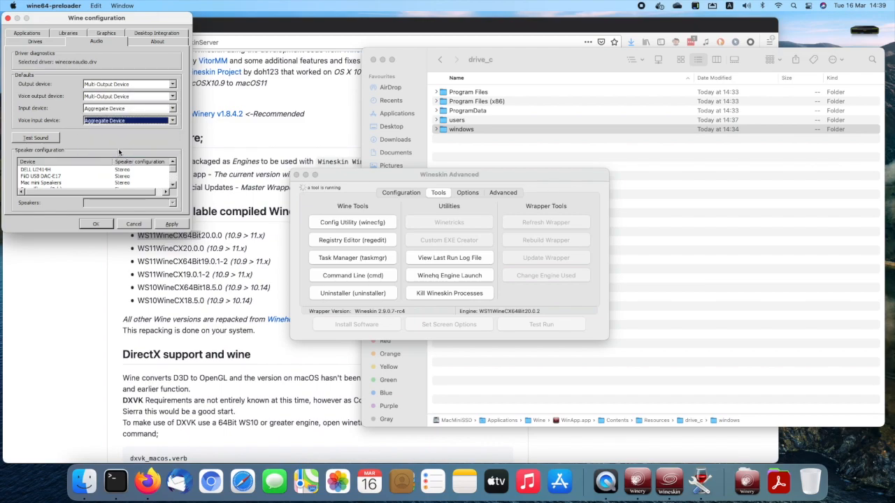
Review the remaining Wine configuration pages, including About and Graphics, and save the configuration
{"action": "left_click", "coordinate": [152, 42]}
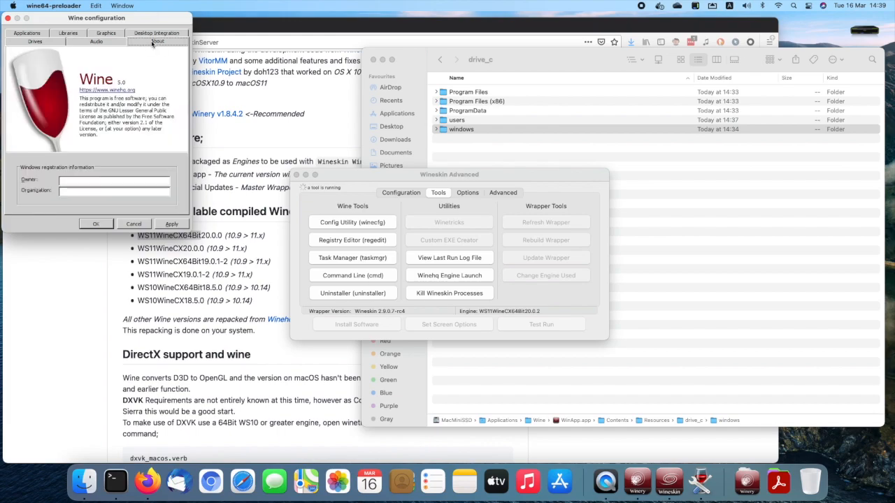
{"action": "left_click", "coordinate": [30, 33]}
{"action": "left_click", "coordinate": [71, 43]}
{"action": "left_click", "coordinate": [107, 44]}
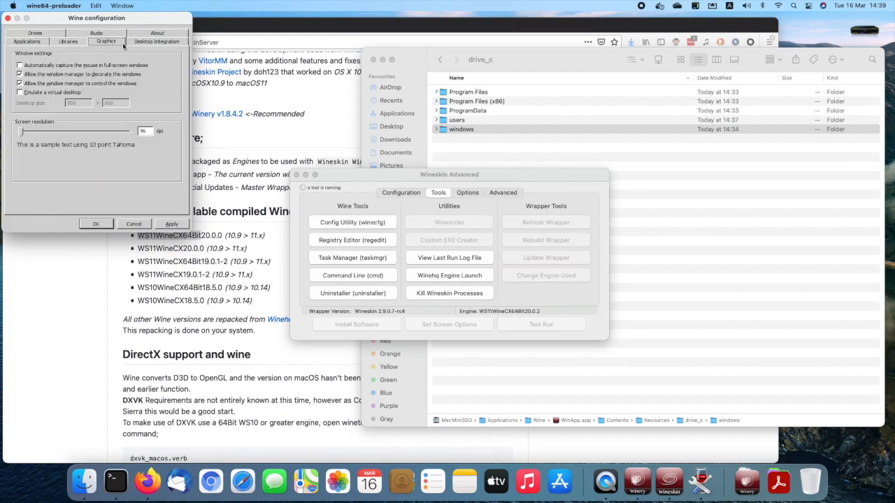
{"action": "left_click", "coordinate": [149, 44]}
{"action": "left_click", "coordinate": [97, 224]}
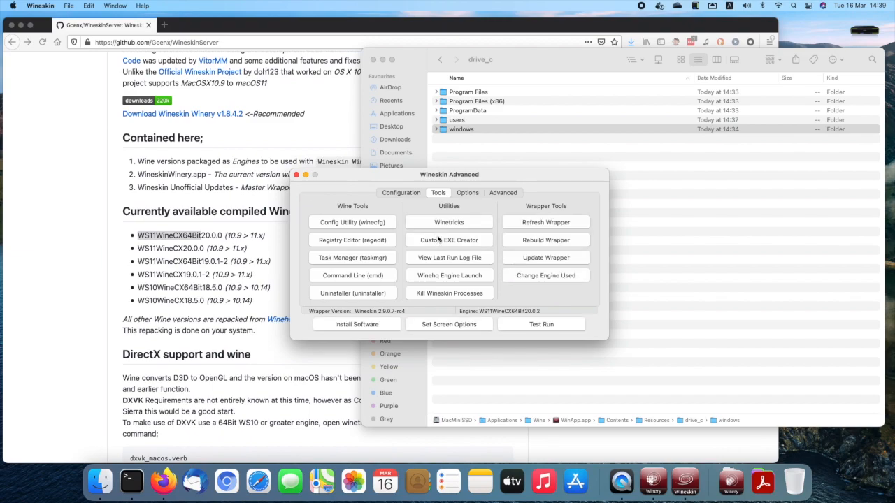
Review the wrapper's options and toggle Auto Detect GPU Info for Direct3D and Use Direct3D Boost in its screen options
{"action": "left_click", "coordinate": [467, 194]}
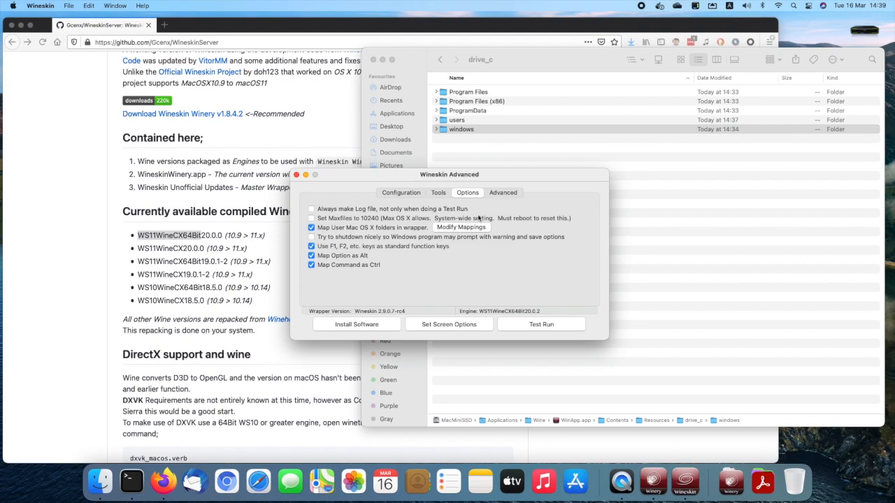
{"action": "left_click", "coordinate": [504, 193]}
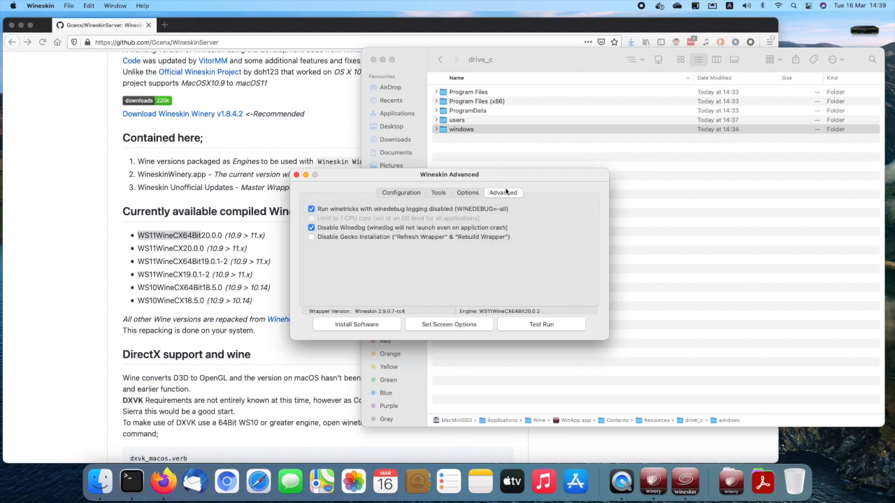
{"action": "left_click", "coordinate": [464, 325]}
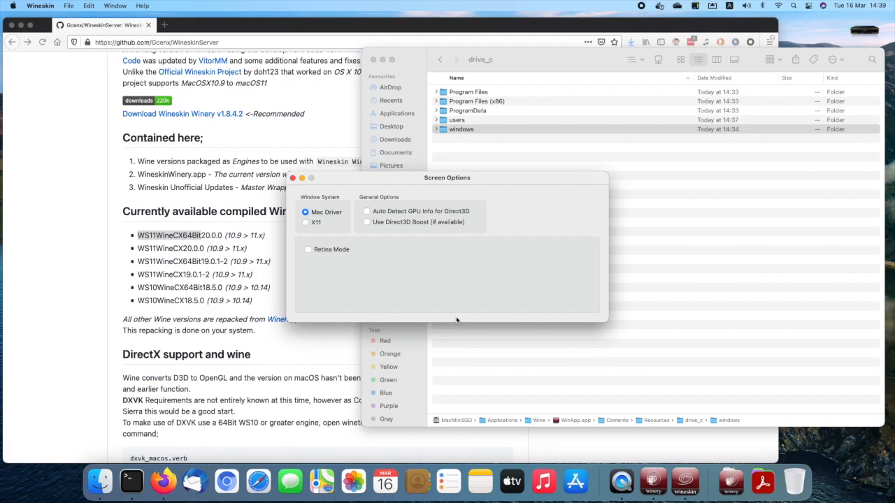
{"action": "left_click", "coordinate": [367, 211]}
{"action": "left_click", "coordinate": [367, 223]}
{"action": "left_click", "coordinate": [292, 179]}
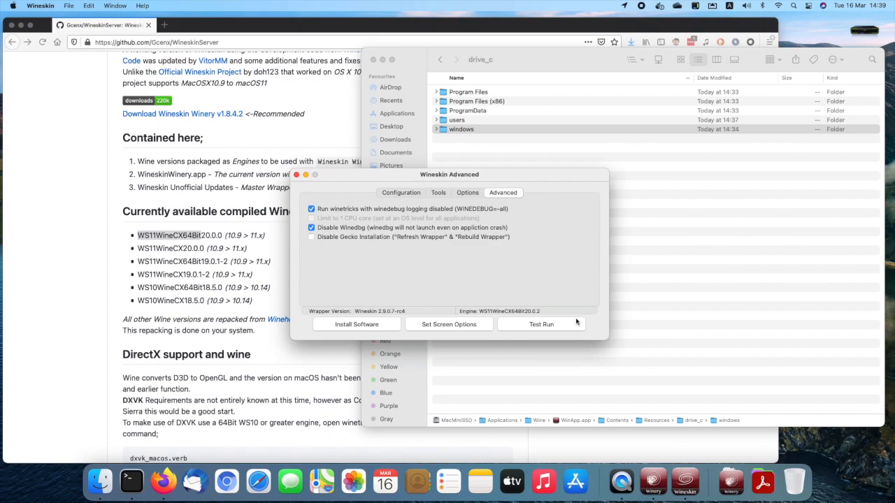
Test run the wrapper and enlarge the Wine explorer window that opens
{"action": "left_click", "coordinate": [401, 193]}
{"action": "left_click", "coordinate": [437, 194]}
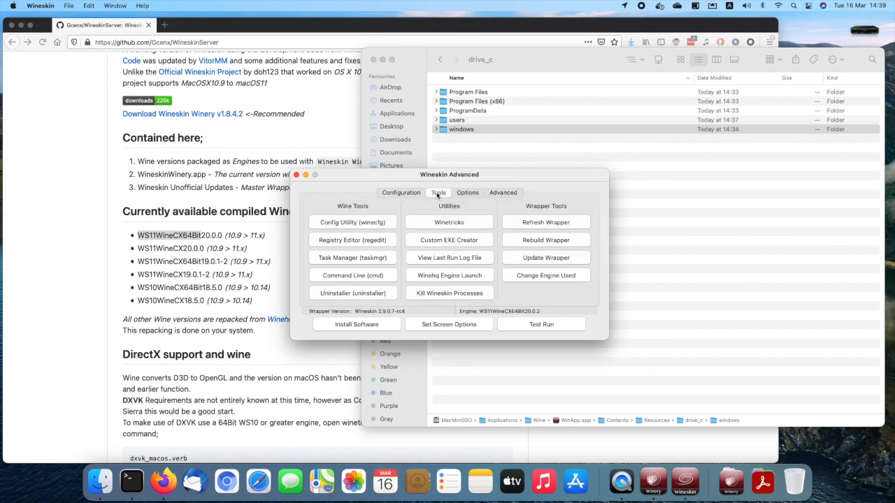
{"action": "left_click_drag", "start_coordinate": [438, 176], "coordinate": [484, 176]}
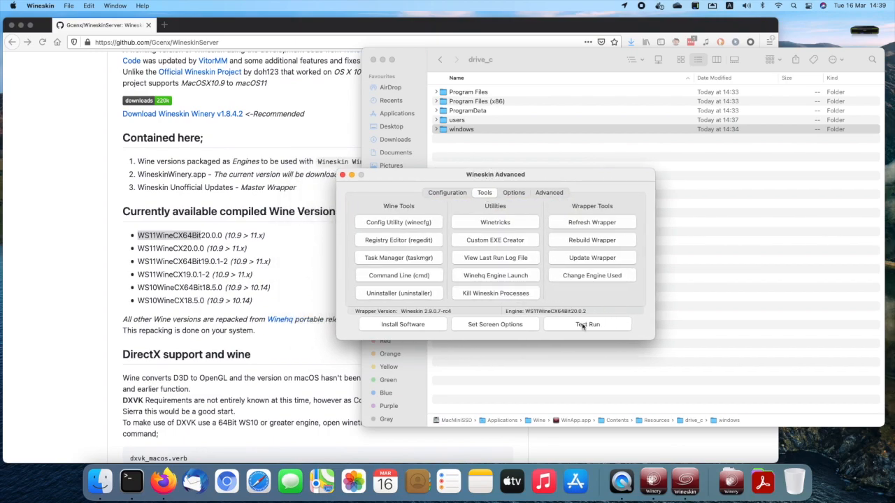
{"action": "left_click", "coordinate": [586, 325]}
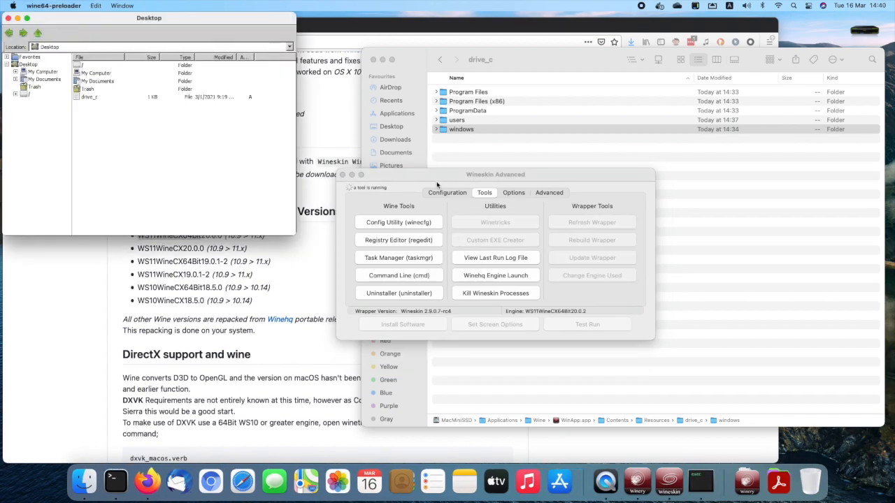
{"action": "left_click", "coordinate": [104, 74]}
{"action": "left_click_drag", "start_coordinate": [88, 20], "coordinate": [104, 54]}
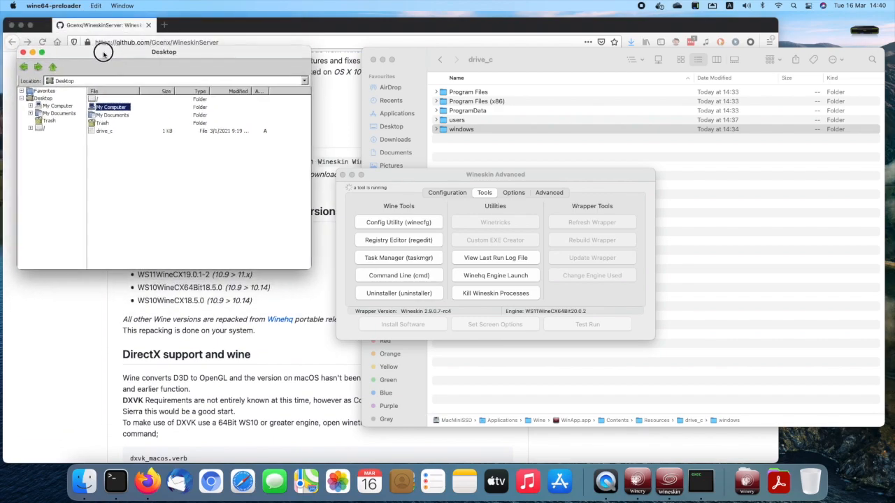
{"action": "left_click_drag", "start_coordinate": [309, 268], "coordinate": [479, 433]}
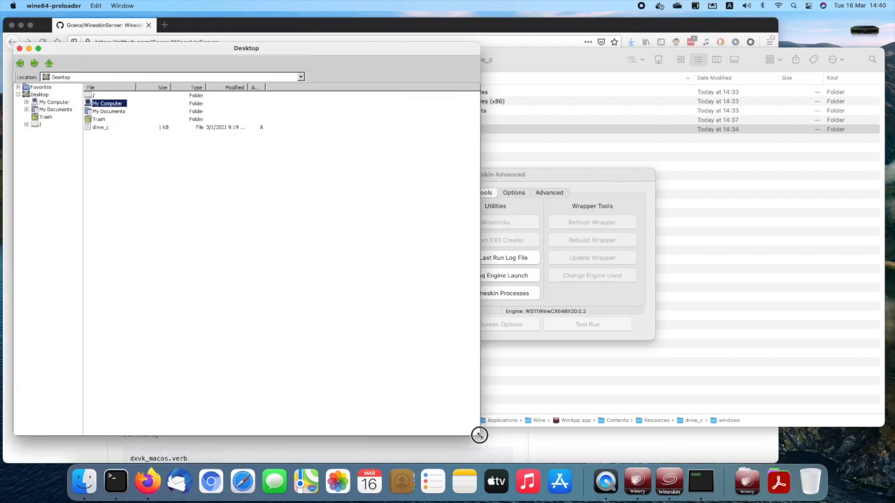
Browse the C: and D: drives under My Computer in Wine explorer and widen the File column
{"action": "double_click", "coordinate": [115, 105]}
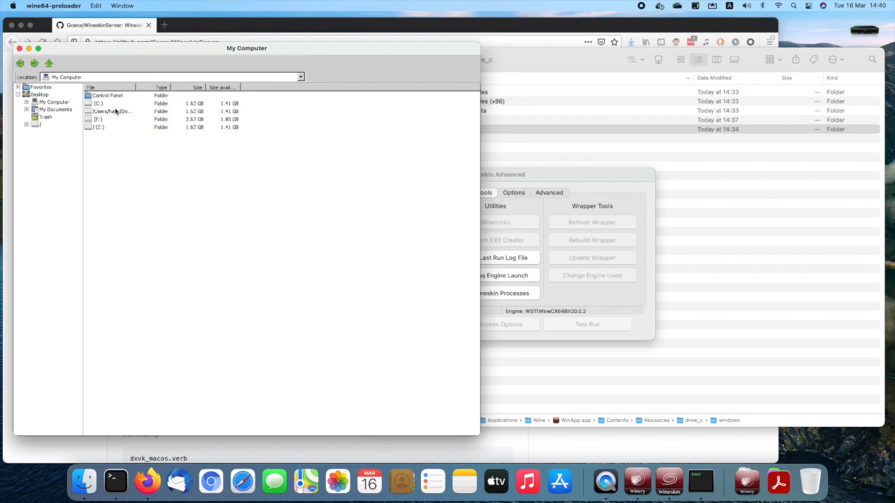
{"action": "double_click", "coordinate": [99, 105]}
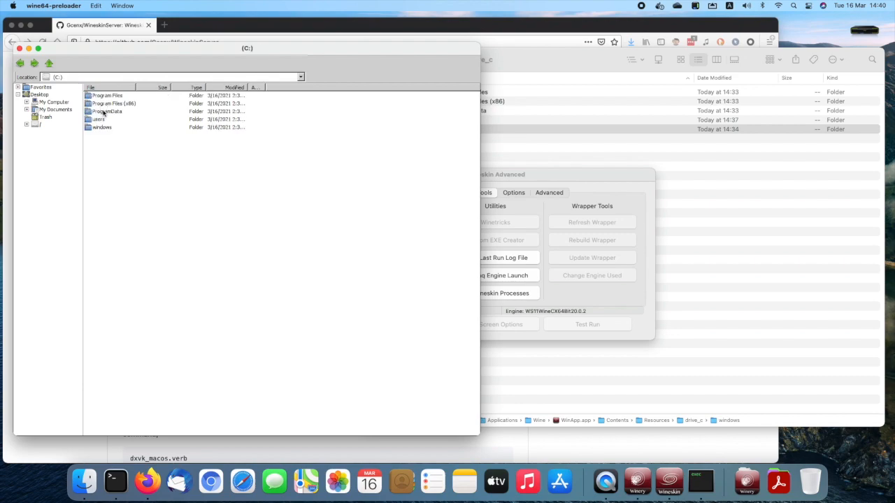
{"action": "left_click", "coordinate": [50, 67]}
{"action": "double_click", "coordinate": [104, 113]}
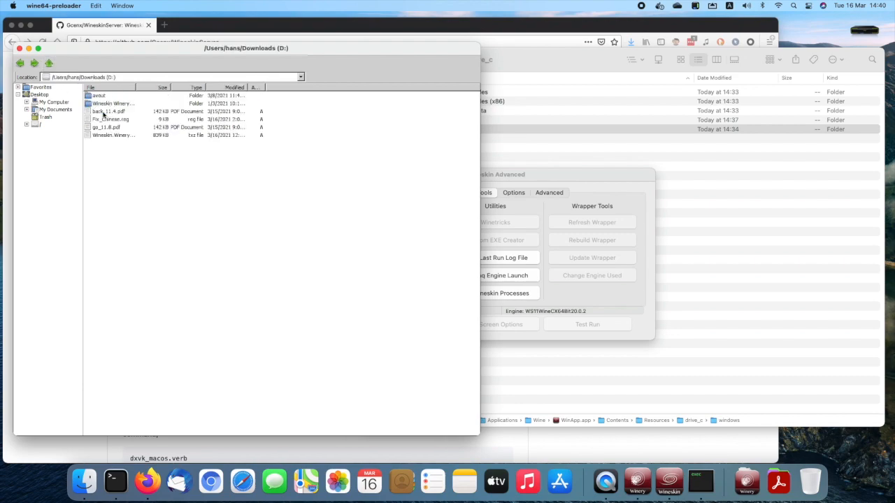
{"action": "left_click_drag", "start_coordinate": [135, 88], "coordinate": [219, 98]}
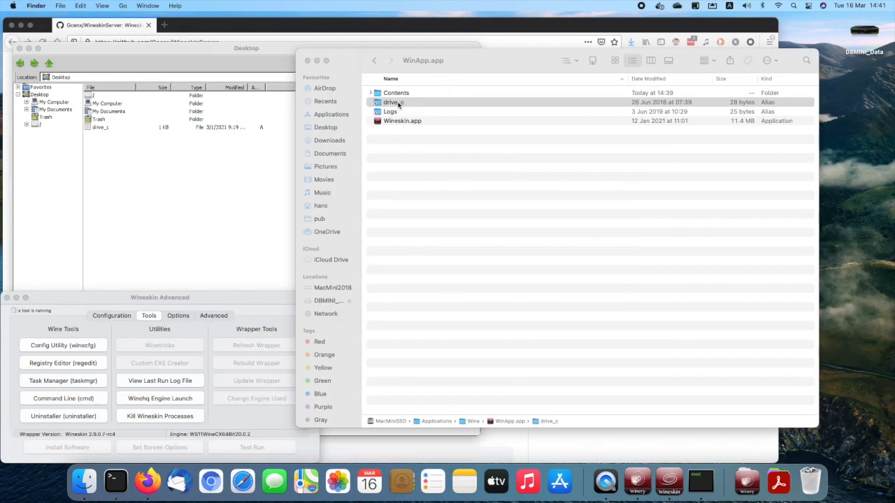
Place a drive_c alias from WinApp.app on the macOS desktop
{"action": "left_click_drag", "start_coordinate": [399, 105], "coordinate": [858, 93]}
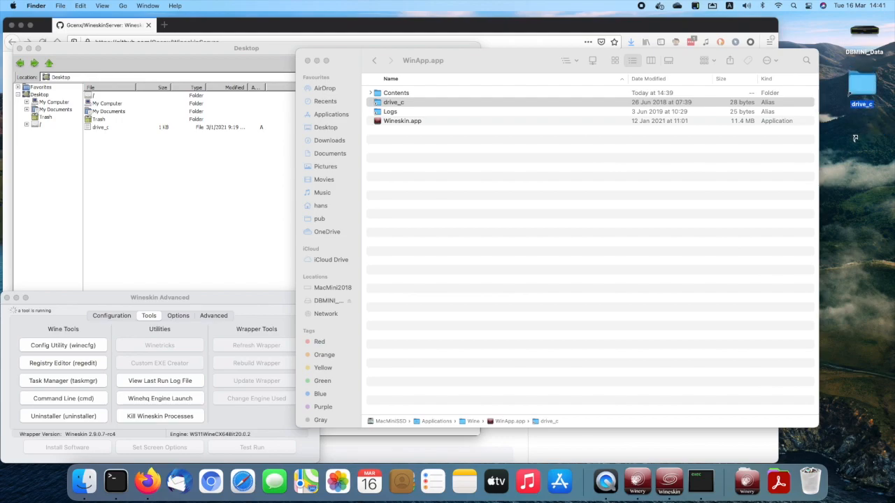
{"action": "left_click", "coordinate": [866, 86]}
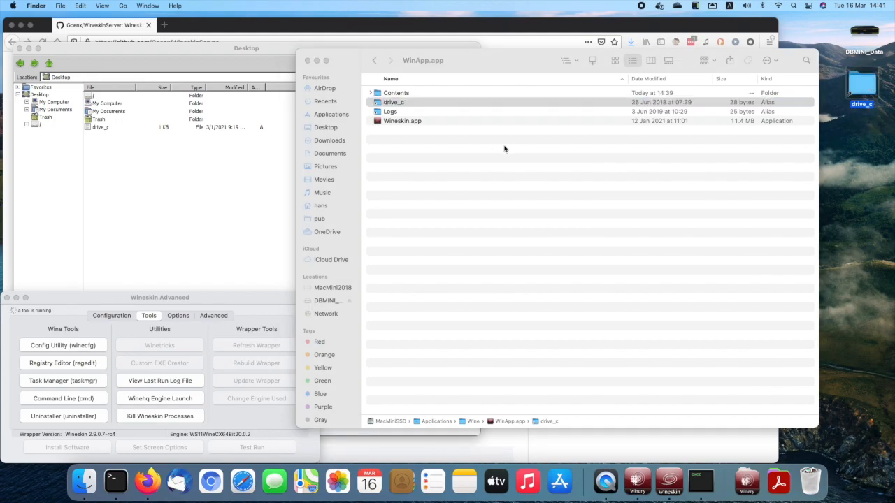
{"action": "left_click", "coordinate": [398, 103]}
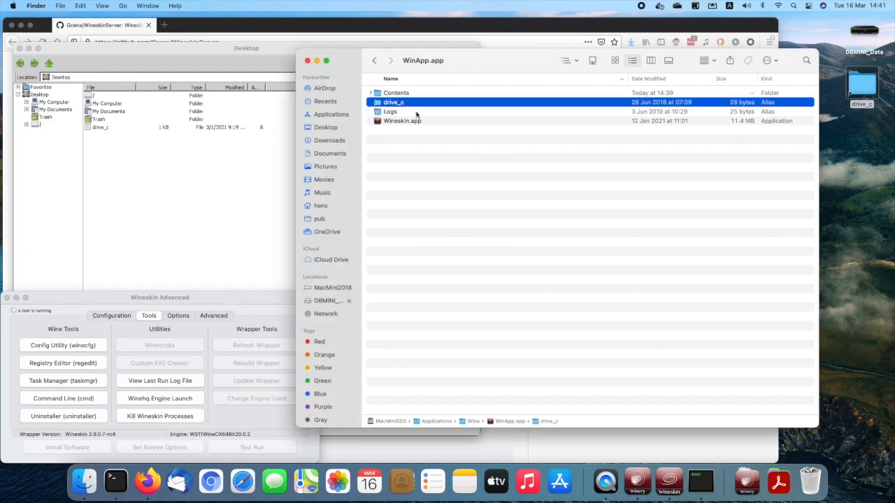
Open the drive_c alias from the macOS desktop and move its Finder window clear of the WinApp.app window
{"action": "left_click", "coordinate": [870, 86]}
{"action": "double_click", "coordinate": [873, 86]}
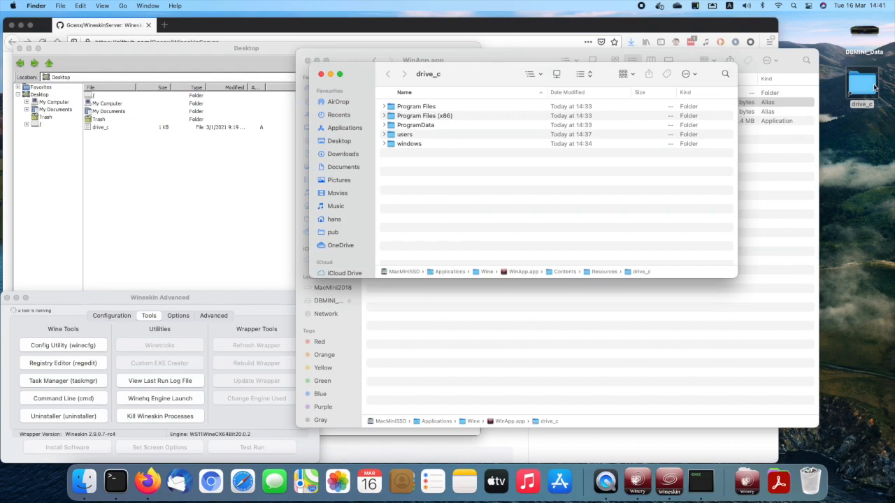
{"action": "left_click_drag", "start_coordinate": [471, 78], "coordinate": [613, 129]}
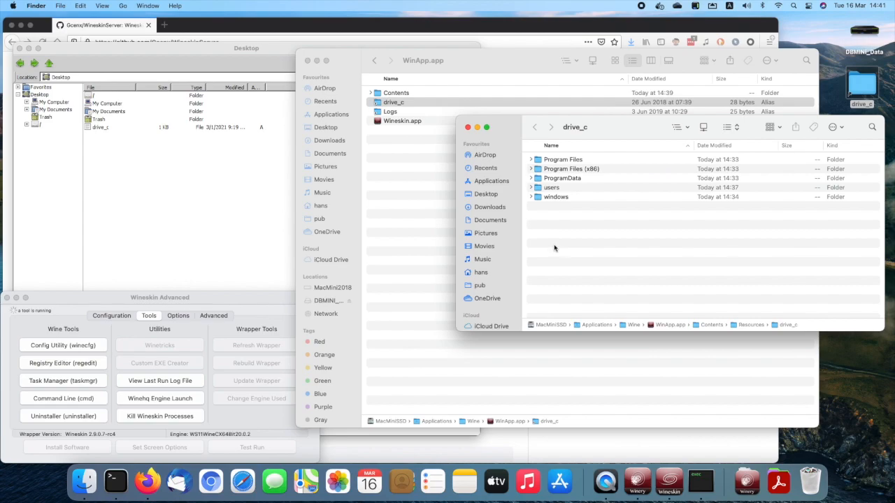
Show the package contents of WinApp1.app from the Wine folder and arrange its window beside WinApp's drive_c window with a wider sidebar
{"action": "left_click", "coordinate": [411, 198]}
{"action": "key", "text": "super+Up"}
{"action": "key", "text": "super+Up"}
{"action": "key", "text": "super+Down"}
{"action": "left_click", "coordinate": [389, 102]}
{"action": "right_click", "coordinate": [389, 102]}
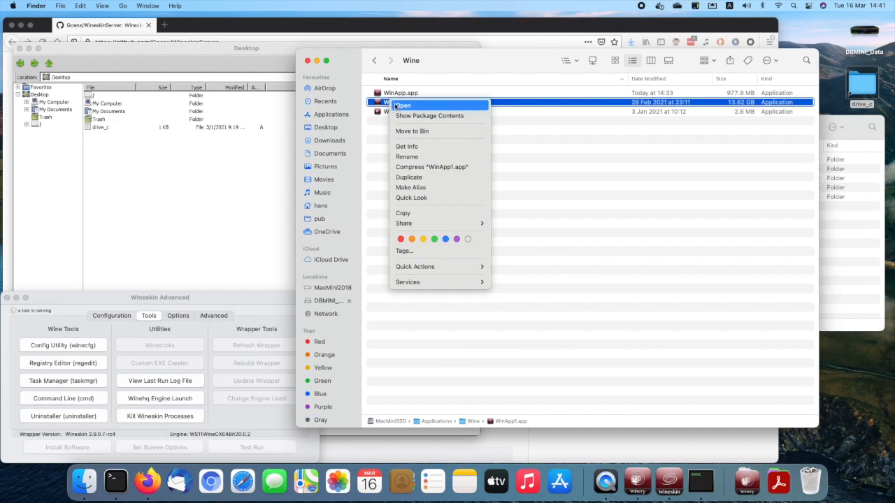
{"action": "left_click", "coordinate": [401, 116]}
{"action": "left_click_drag", "start_coordinate": [473, 63], "coordinate": [293, 81]}
{"action": "left_click", "coordinate": [651, 239]}
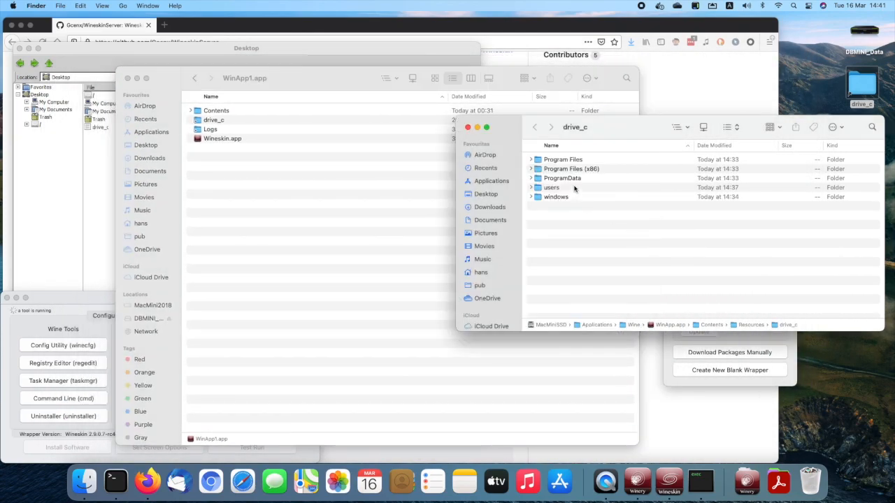
{"action": "left_click_drag", "start_coordinate": [521, 148], "coordinate": [579, 153]}
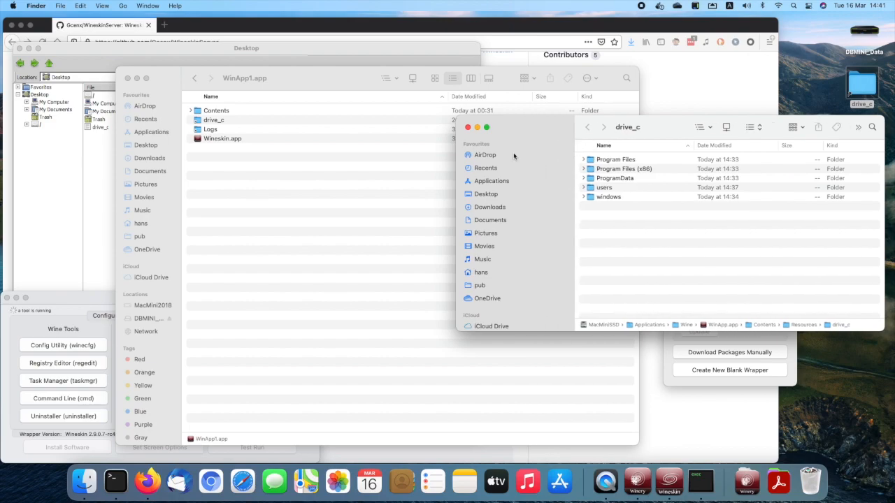
Open drive_c inside WinApp1.app and select its Apps folder
{"action": "left_click", "coordinate": [227, 122]}
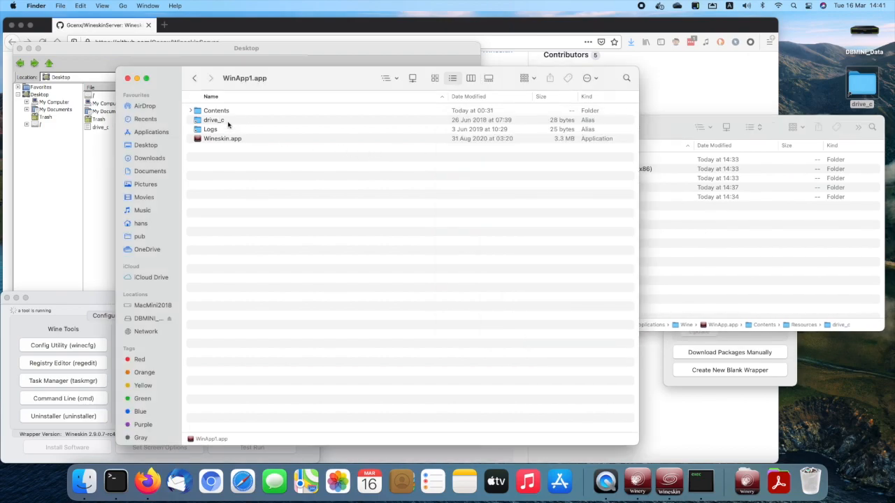
{"action": "double_click", "coordinate": [224, 121]}
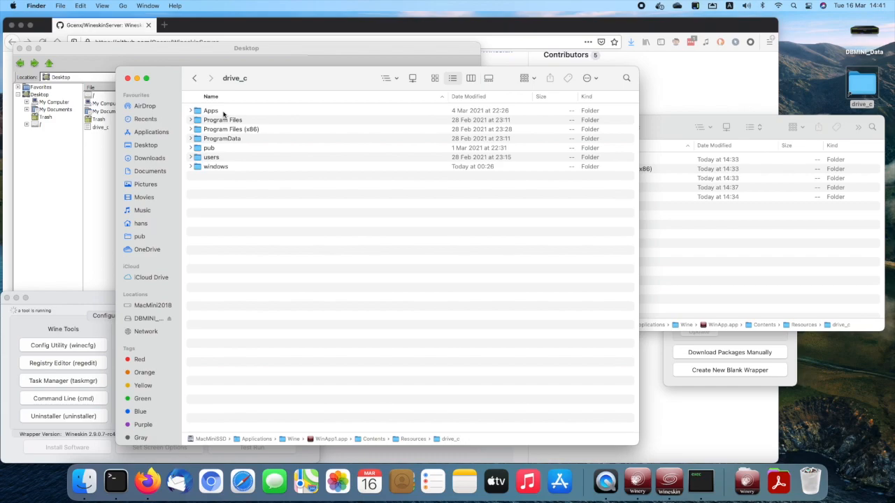
{"action": "left_click", "coordinate": [223, 112]}
Create a folder named Apps in WinApp's drive_c and open it
{"action": "right_click", "coordinate": [640, 237]}
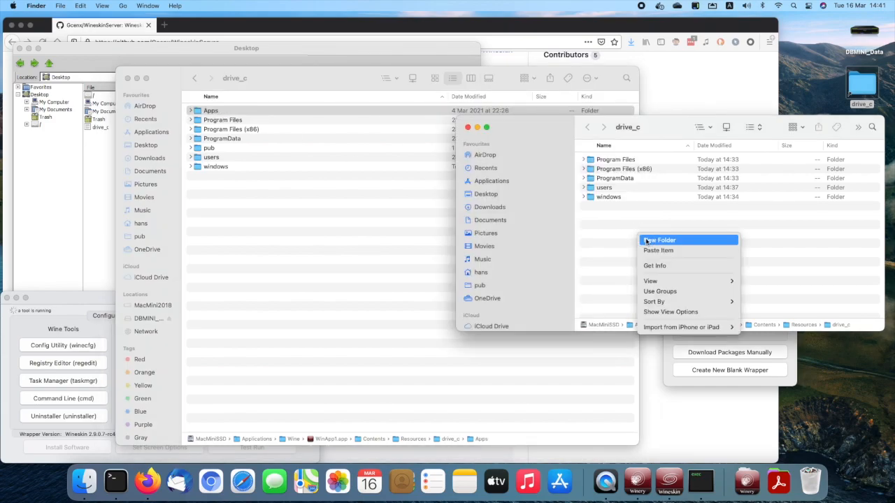
{"action": "left_click", "coordinate": [645, 241]}
{"action": "type", "text": "Ap"}
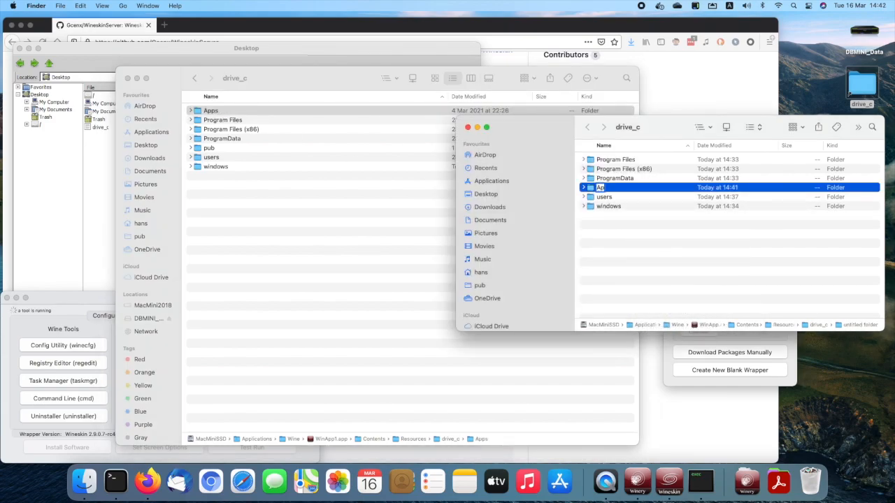
{"action": "type", "text": "ps"}
{"action": "key", "text": "Return"}
{"action": "double_click", "coordinate": [606, 161]}
Move the foobar2000 folder from WinApp1's Apps folder into WinApp's new Apps folder
{"action": "left_click", "coordinate": [225, 112]}
{"action": "double_click", "coordinate": [226, 112]}
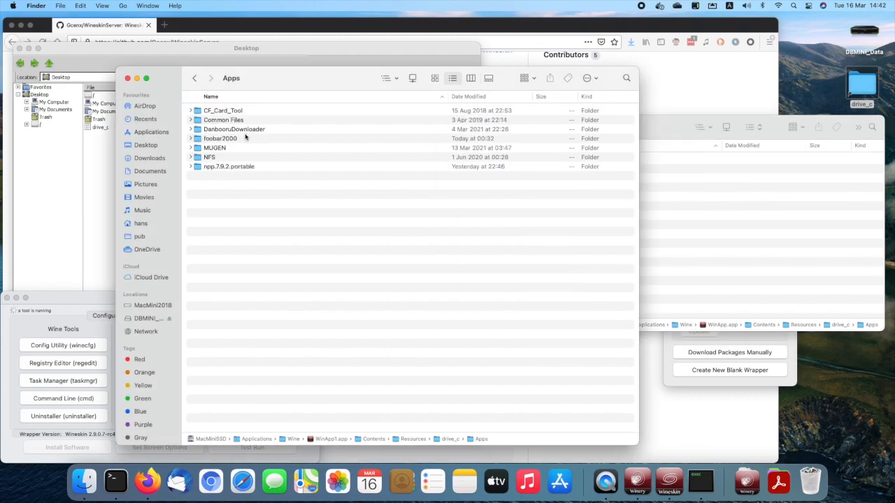
{"action": "left_click", "coordinate": [232, 139]}
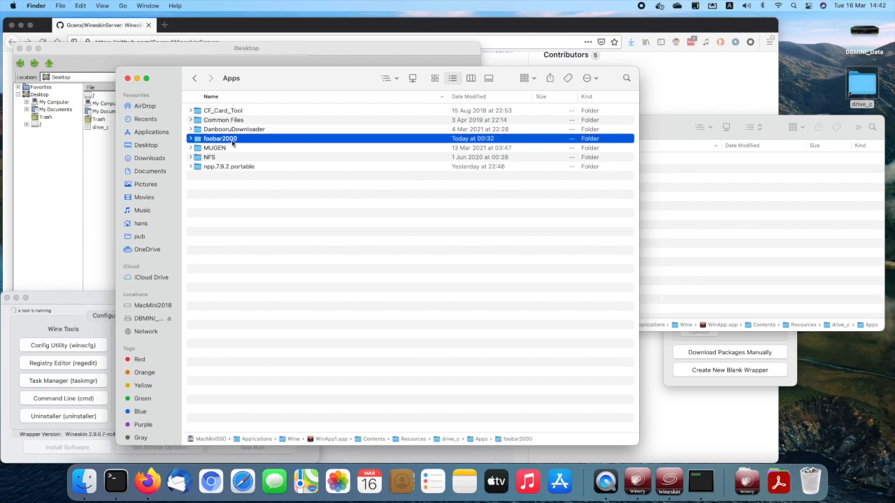
{"action": "left_click_drag", "start_coordinate": [223, 142], "coordinate": [677, 239]}
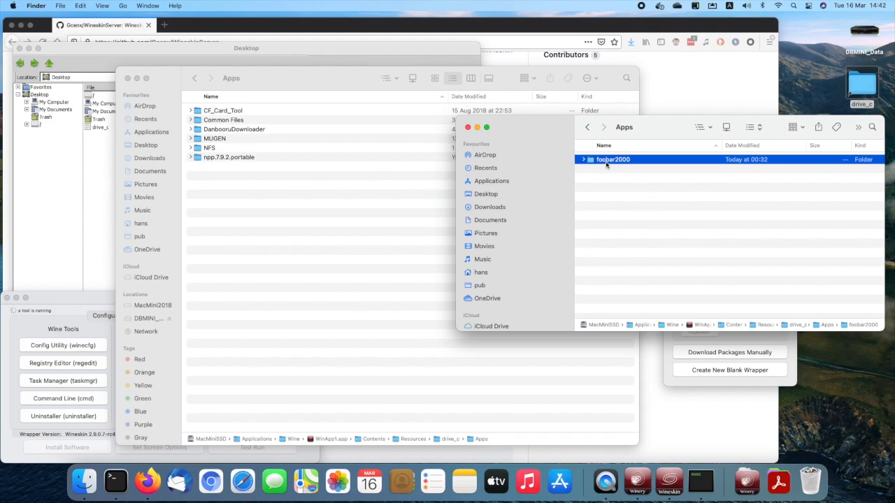
Browse to the Apps\foobar2000 folder on the C: drive in Wine explorer and launch foobar2000.exe
{"action": "left_click", "coordinate": [93, 52]}
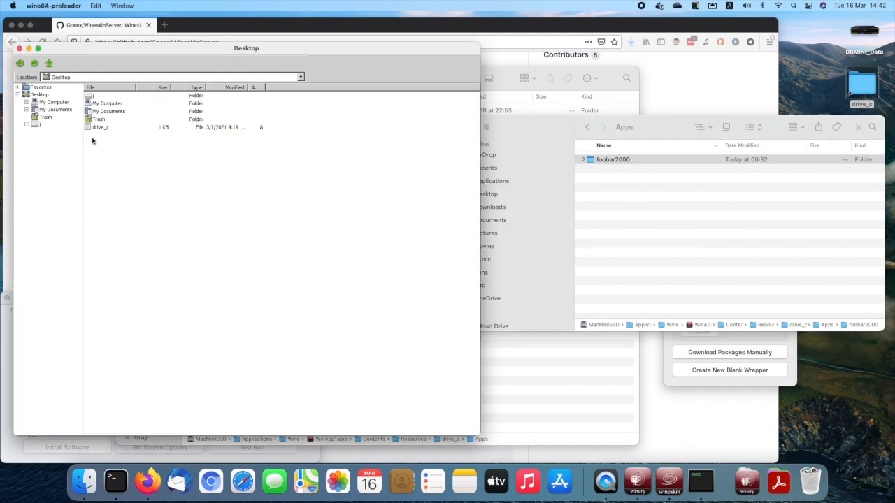
{"action": "left_click_drag", "start_coordinate": [91, 55], "coordinate": [88, 46]}
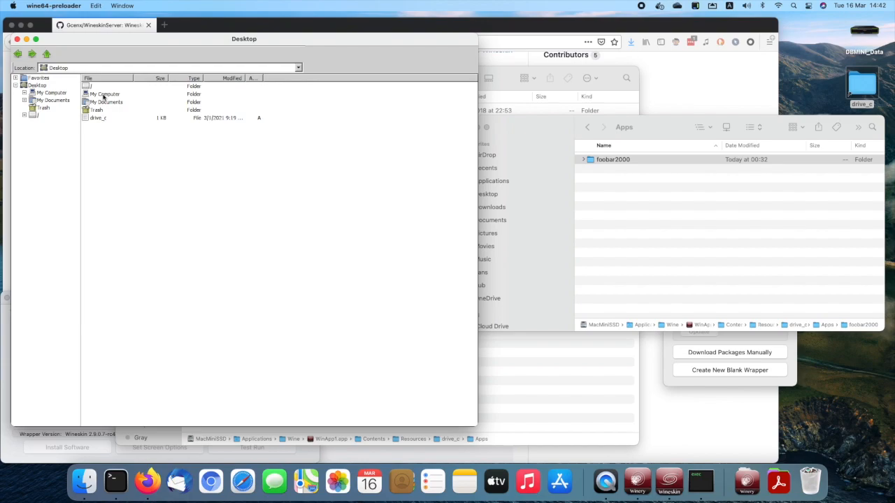
{"action": "double_click", "coordinate": [104, 95]}
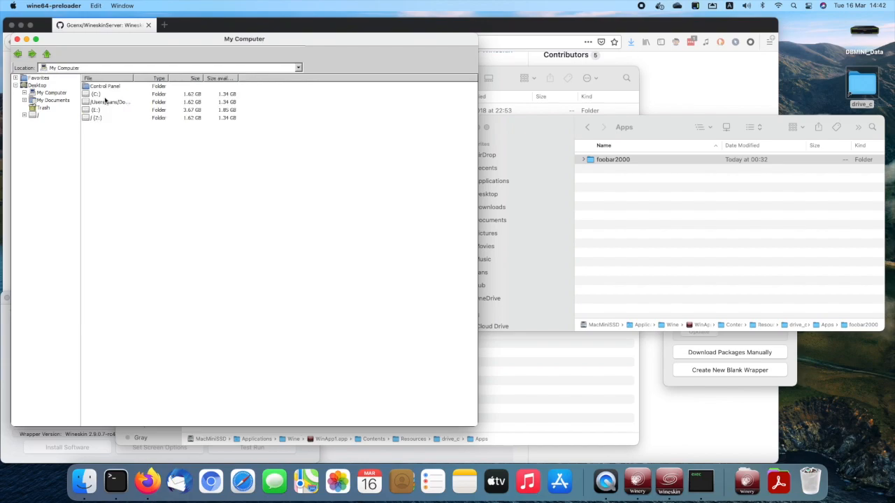
{"action": "double_click", "coordinate": [97, 94]}
{"action": "double_click", "coordinate": [98, 87]}
{"action": "double_click", "coordinate": [99, 87]}
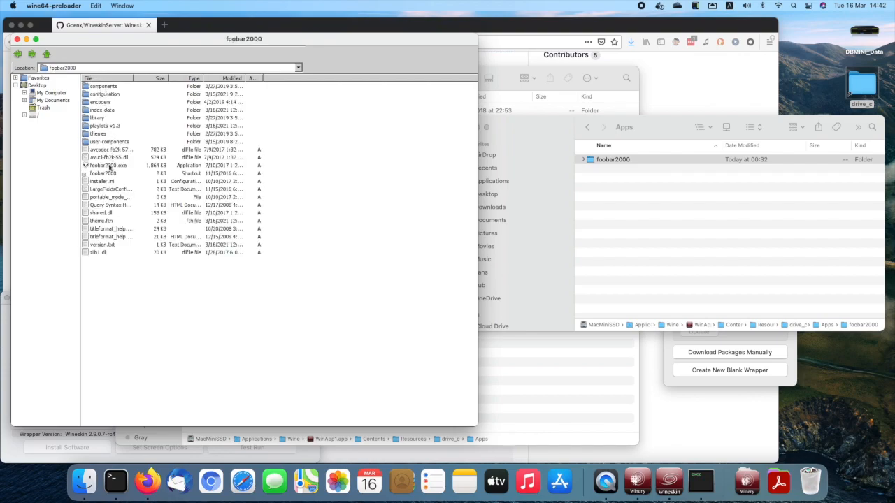
{"action": "left_click", "coordinate": [110, 166]}
{"action": "double_click", "coordinate": [108, 169]}
Look through the Default playlist and select track 1.08 to examine how the Chinese titles and metadata are displayed
{"action": "scroll", "coordinate": [275, 209], "scroll_direction": "down", "scroll_amount": 10}
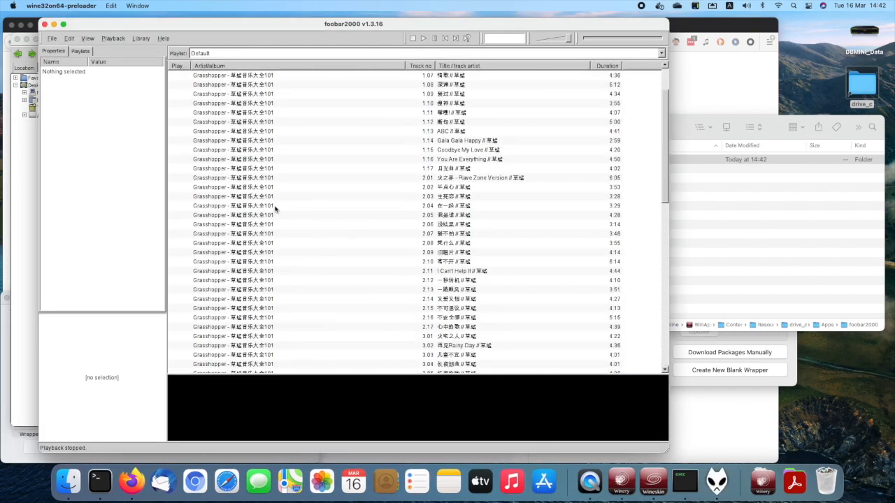
{"action": "scroll", "coordinate": [275, 209], "scroll_direction": "up", "scroll_amount": 10}
{"action": "scroll", "coordinate": [275, 209], "scroll_direction": "down", "scroll_amount": 10}
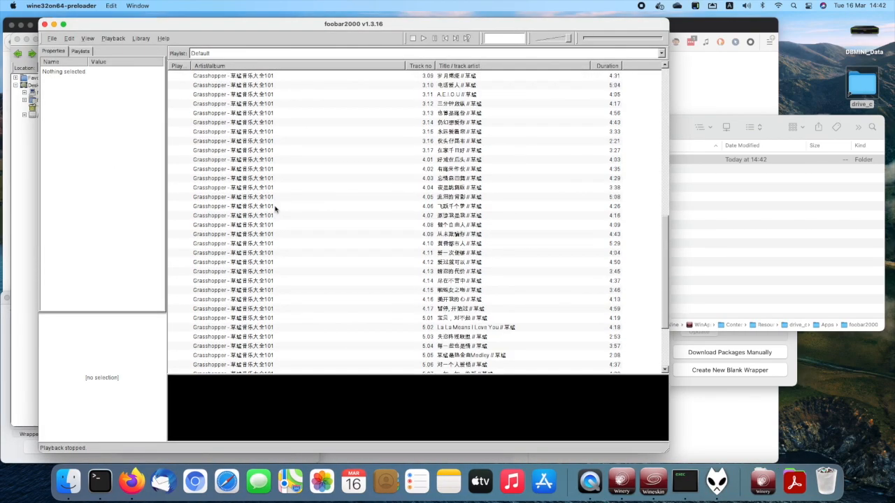
{"action": "scroll", "coordinate": [275, 209], "scroll_direction": "up", "scroll_amount": 10}
{"action": "left_click", "coordinate": [270, 140]}
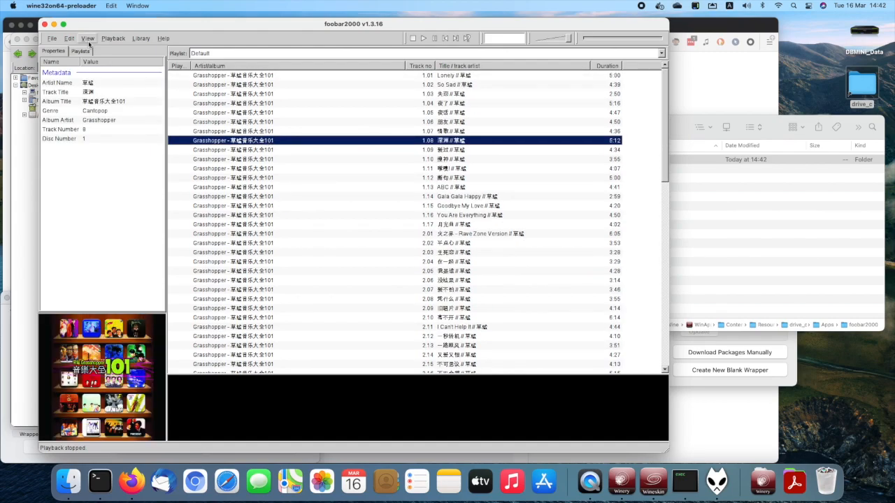
Open foobar2000's preferences and go to the Colors and Fonts page under Default User Interface
{"action": "left_click", "coordinate": [52, 39]}
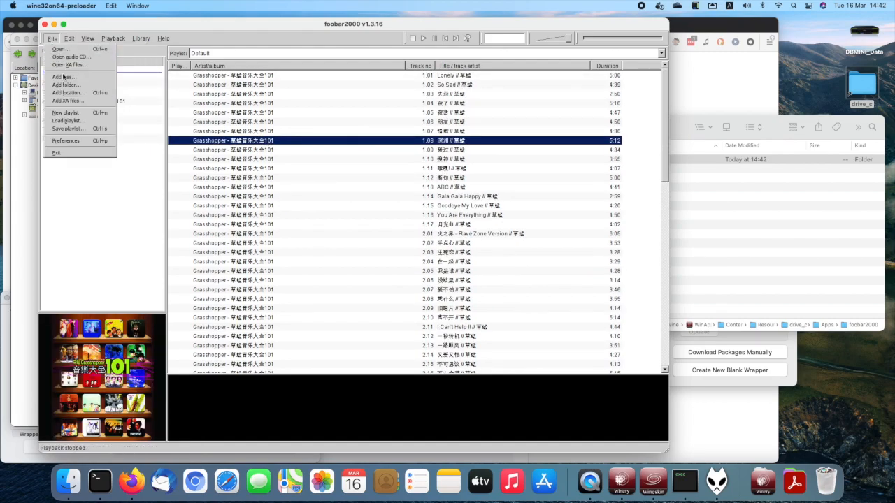
{"action": "left_click", "coordinate": [79, 142]}
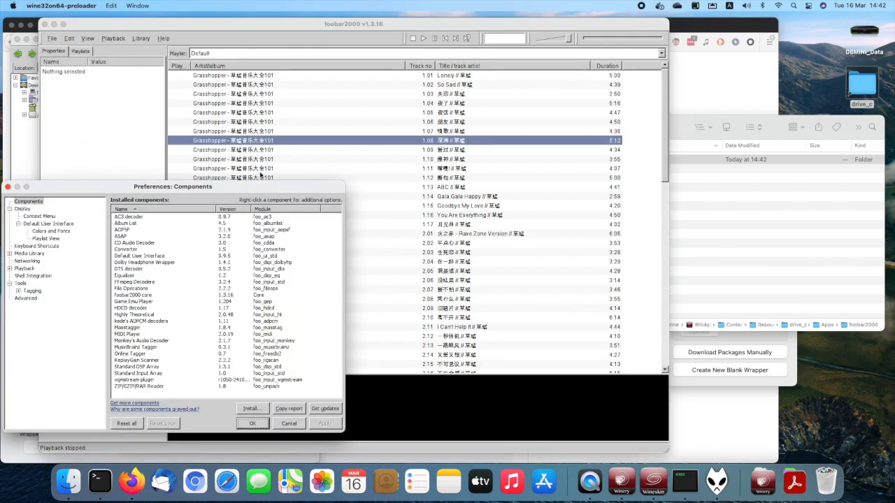
{"action": "left_click", "coordinate": [25, 210]}
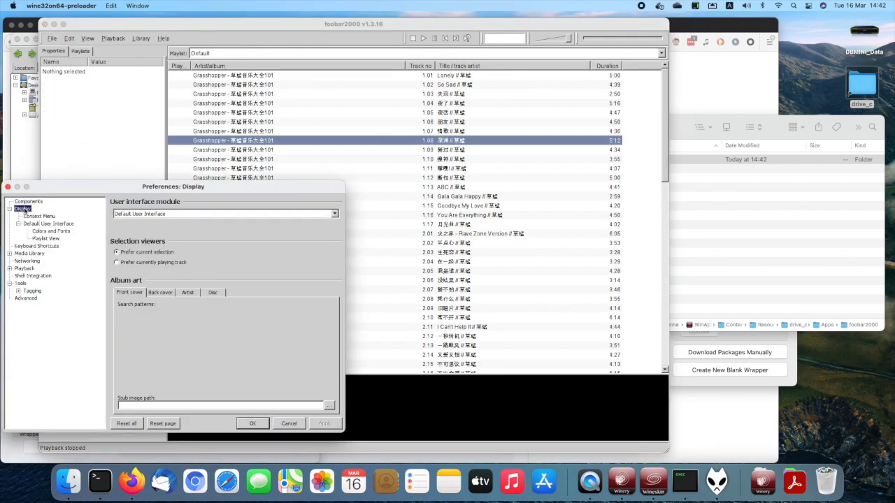
{"action": "left_click", "coordinate": [34, 249]}
{"action": "left_click", "coordinate": [30, 254]}
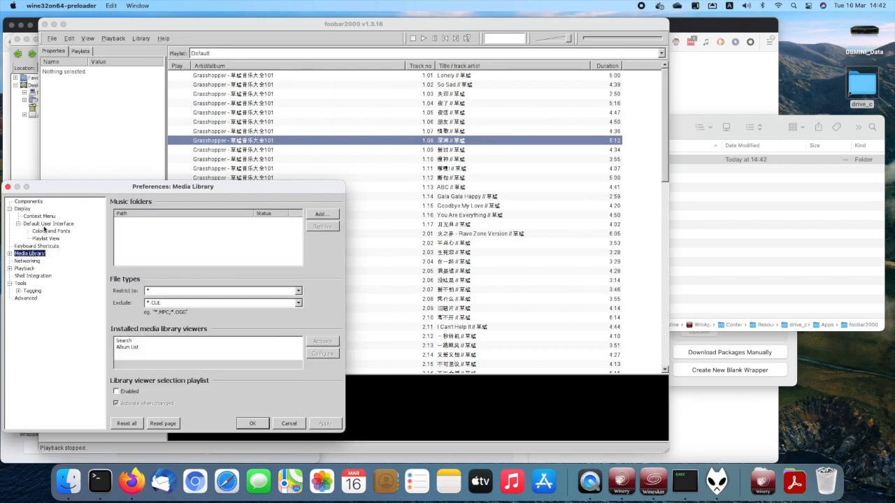
{"action": "left_click", "coordinate": [45, 224]}
{"action": "left_click", "coordinate": [50, 231]}
{"action": "left_click", "coordinate": [59, 225]}
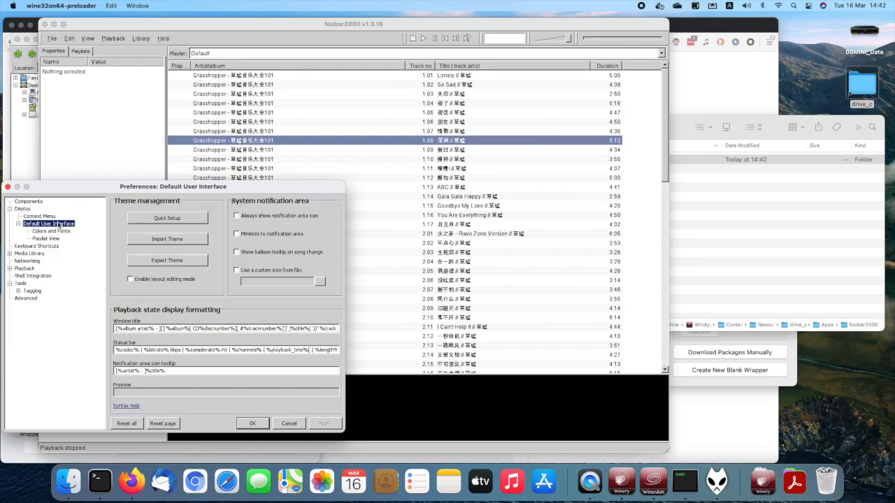
{"action": "left_click", "coordinate": [52, 232]}
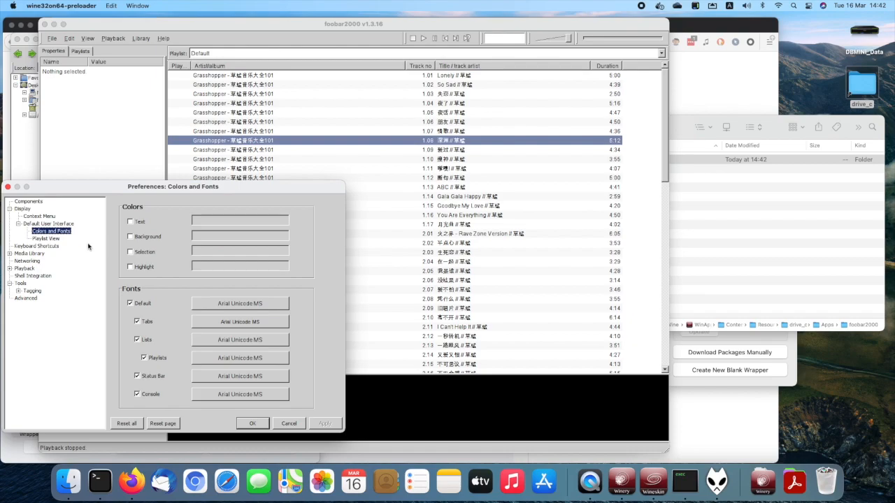
Disable the custom fonts for Default, Tabs, Lists, Playlists, Status Bar and Console, and apply the preferences
{"action": "left_click", "coordinate": [146, 305]}
{"action": "left_click", "coordinate": [145, 322]}
{"action": "left_click", "coordinate": [145, 341]}
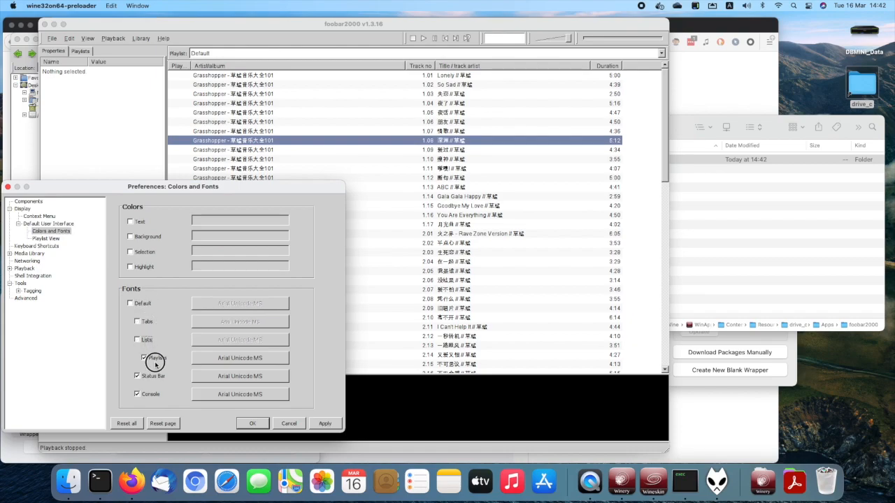
{"action": "left_click", "coordinate": [158, 359]}
{"action": "left_click", "coordinate": [153, 395]}
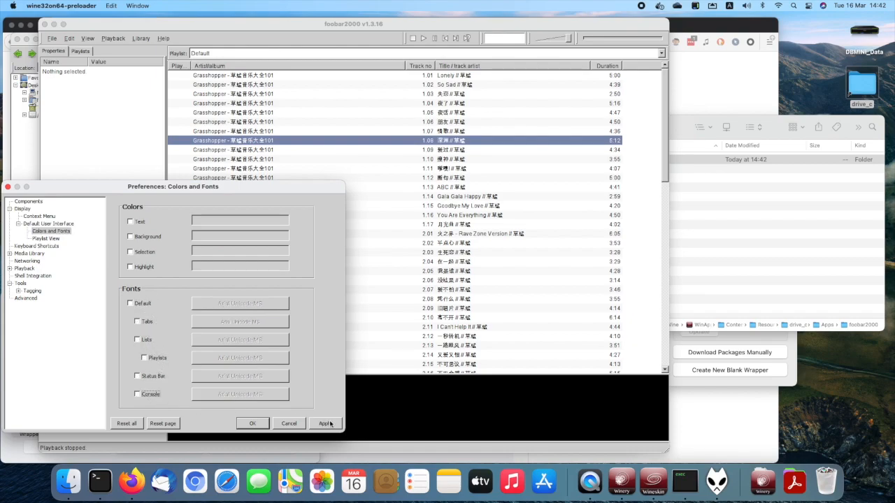
{"action": "left_click", "coordinate": [325, 423]}
{"action": "left_click", "coordinate": [246, 424]}
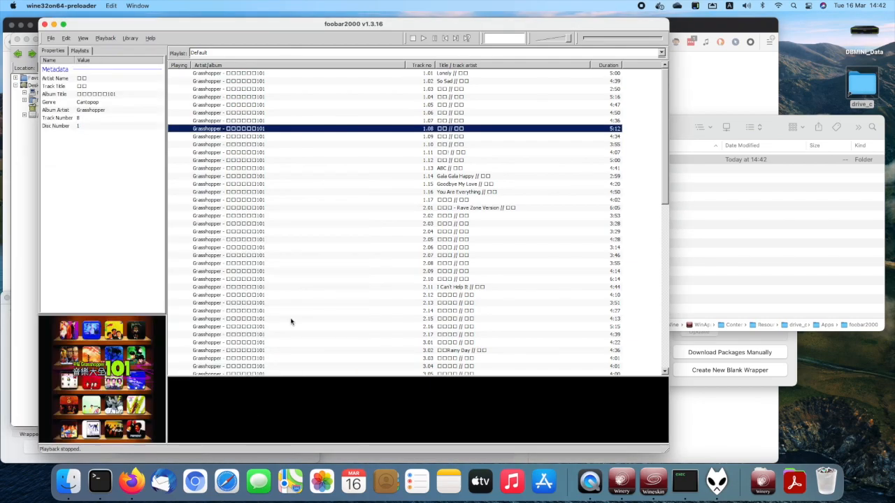
Select various tracks across the Default playlist to examine how their Chinese text is displayed with the default fonts
{"action": "left_click", "coordinate": [303, 271]}
{"action": "scroll", "coordinate": [325, 251], "scroll_direction": "down", "scroll_amount": 15}
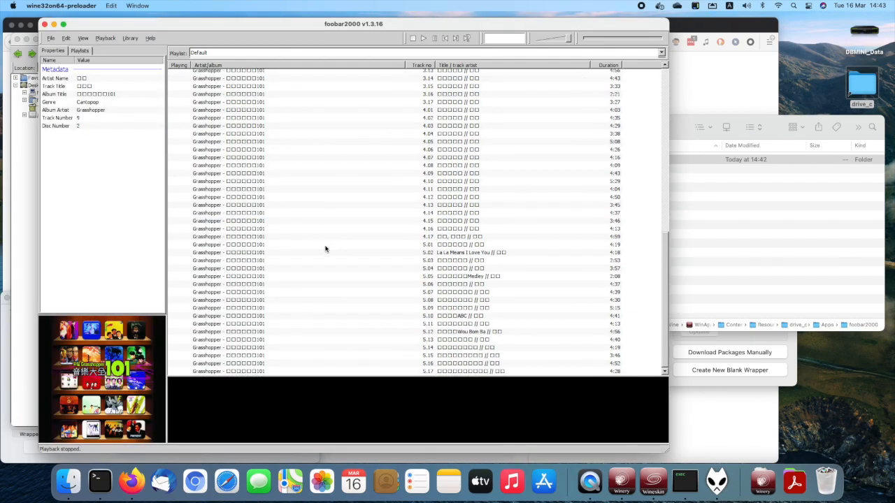
{"action": "scroll", "coordinate": [325, 249], "scroll_direction": "up", "scroll_amount": 15}
{"action": "left_click", "coordinate": [344, 98]}
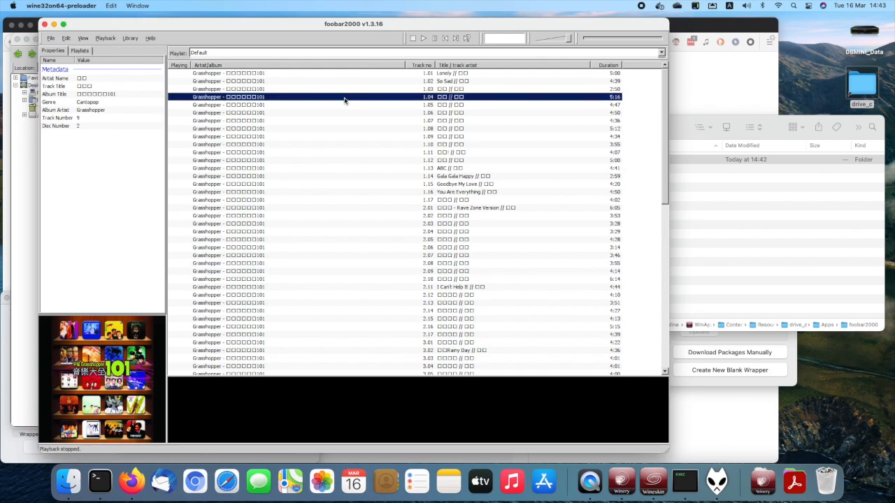
{"action": "left_click", "coordinate": [351, 114]}
{"action": "left_click", "coordinate": [344, 152]}
{"action": "left_click", "coordinate": [369, 98]}
{"action": "left_click", "coordinate": [378, 81]}
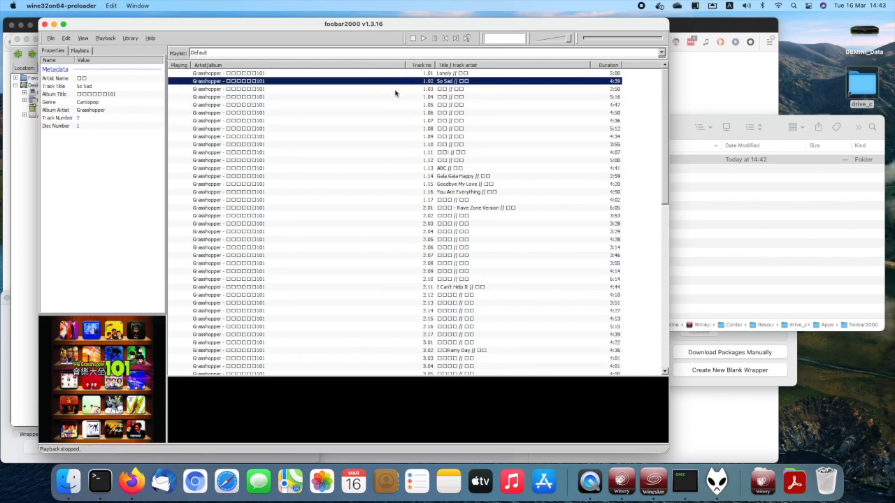
{"action": "left_click", "coordinate": [441, 90]}
{"action": "left_click", "coordinate": [441, 137]}
{"action": "left_click", "coordinate": [354, 176]}
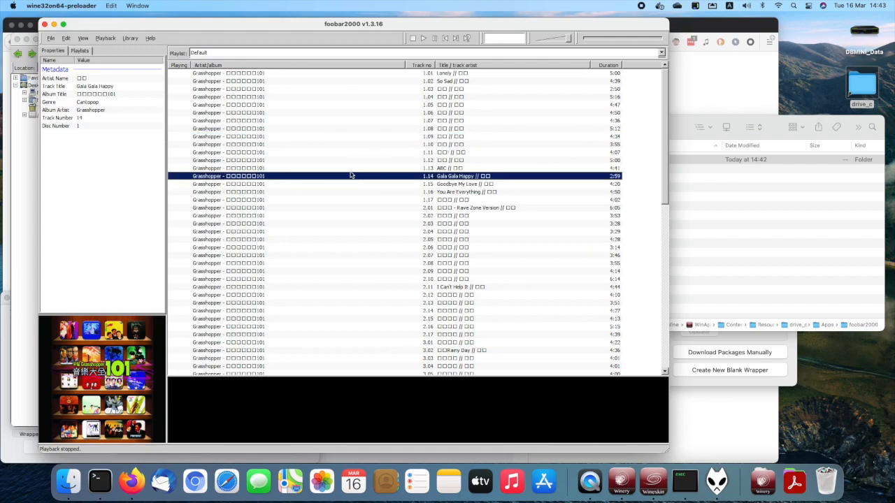
{"action": "left_click", "coordinate": [281, 122]}
{"action": "left_click", "coordinate": [284, 105]}
{"action": "left_click", "coordinate": [290, 82]}
{"action": "left_click", "coordinate": [291, 73]}
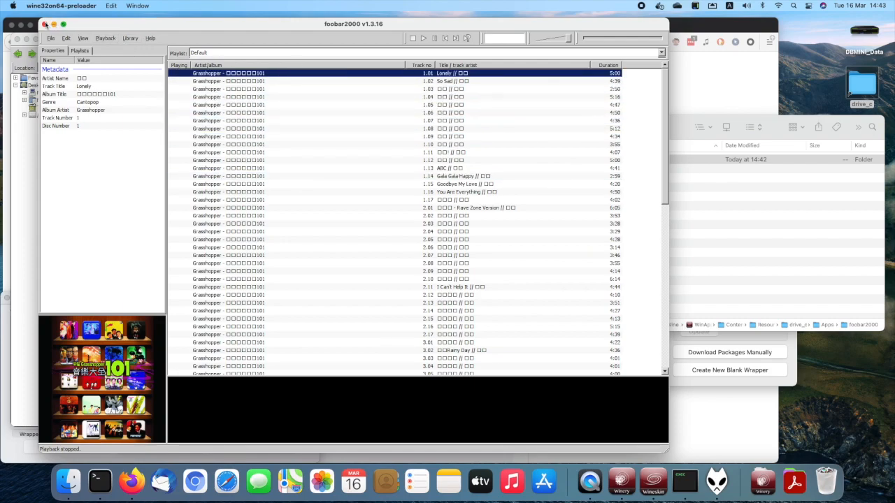
Close foobar2000 and reposition the Wine explorer window
{"action": "left_click", "coordinate": [45, 25]}
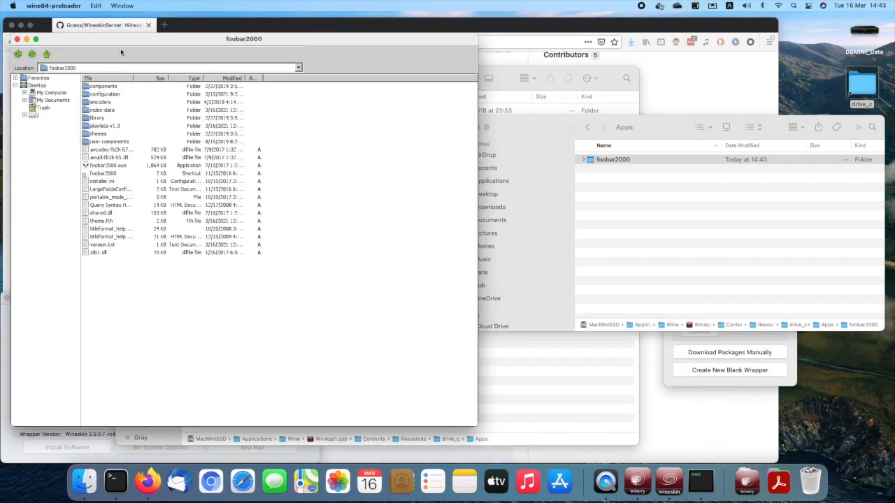
{"action": "left_click_drag", "start_coordinate": [152, 40], "coordinate": [179, 43]}
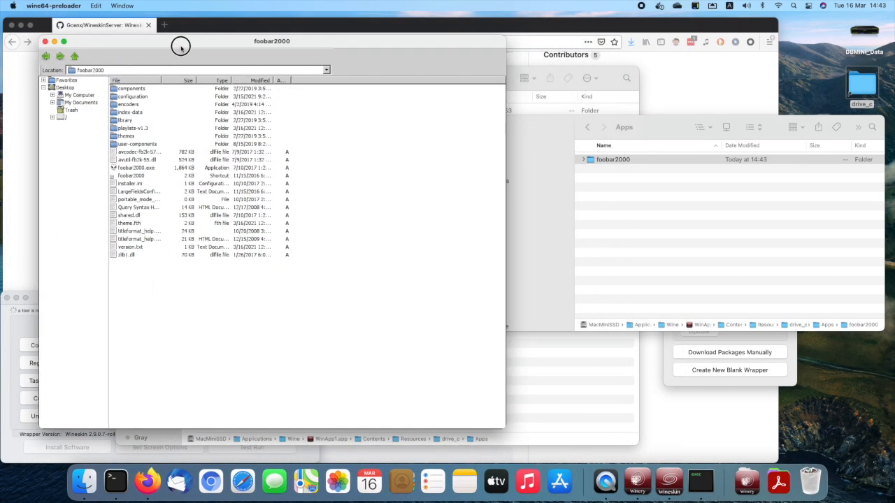
Close the Wine explorer window and open Winetricks from the Wineskin Advanced tools
{"action": "left_click", "coordinate": [74, 56]}
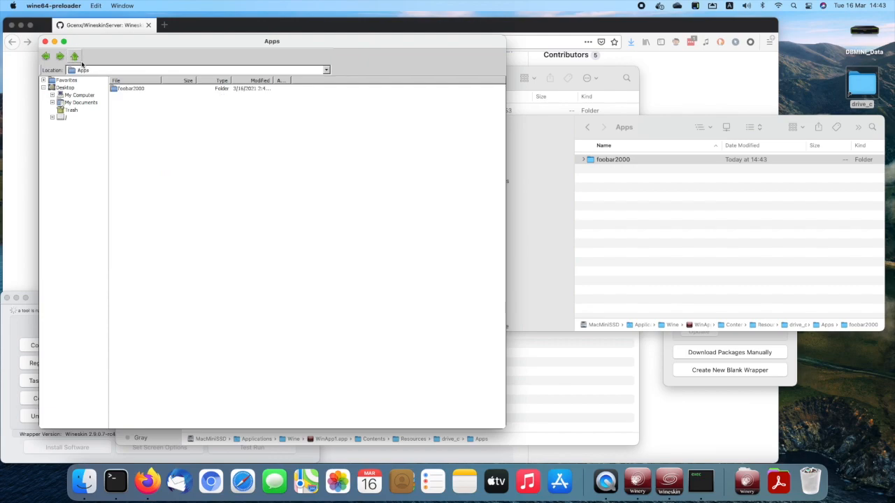
{"action": "left_click", "coordinate": [45, 42]}
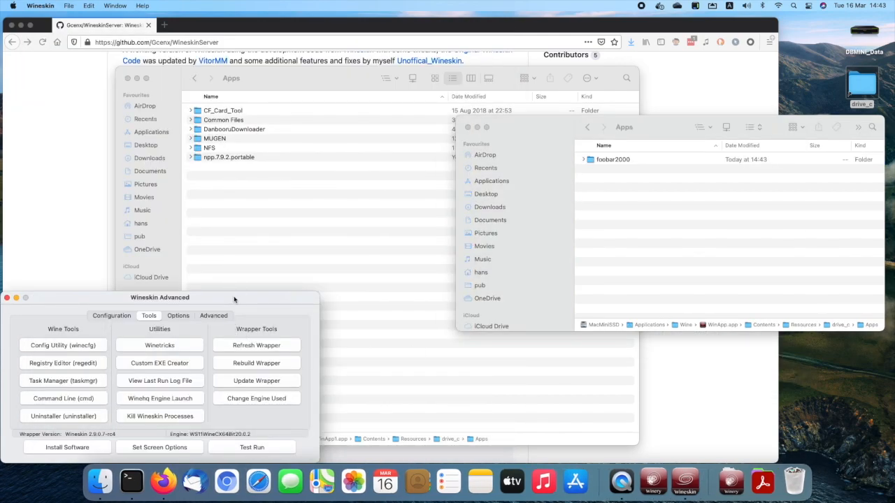
{"action": "left_click_drag", "start_coordinate": [220, 302], "coordinate": [556, 216]}
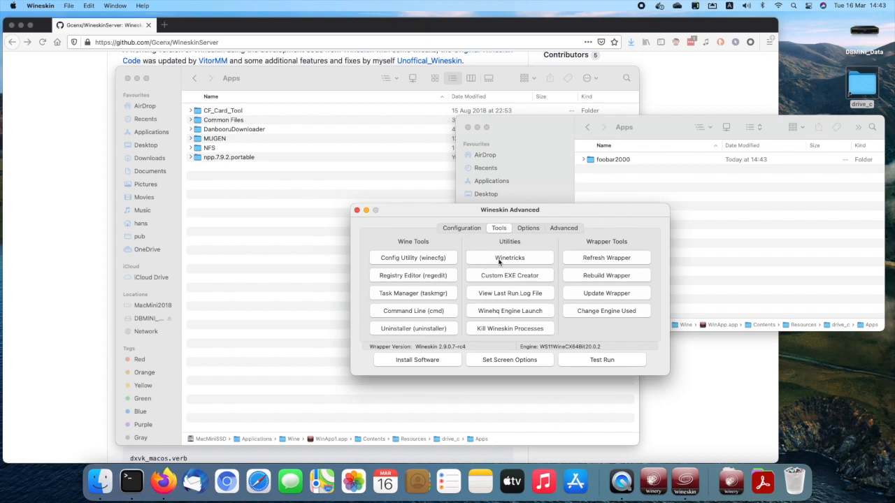
{"action": "left_click", "coordinate": [529, 262]}
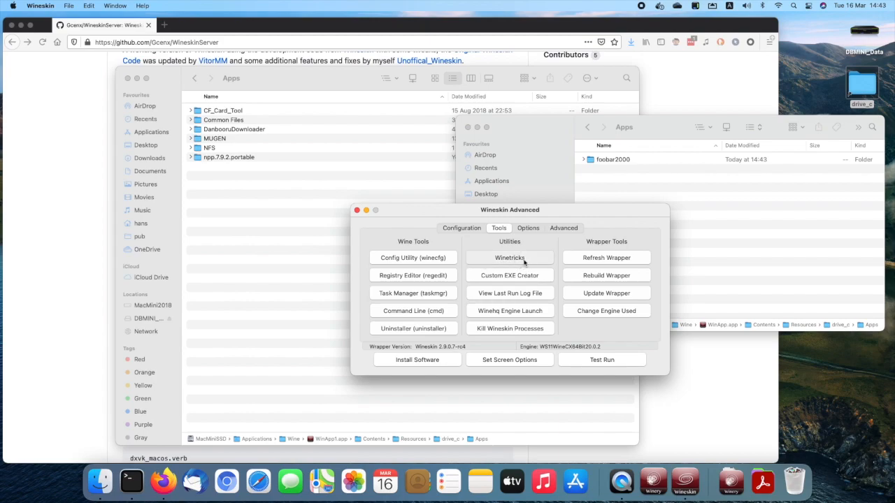
{"action": "left_click_drag", "start_coordinate": [339, 56], "coordinate": [385, 42]}
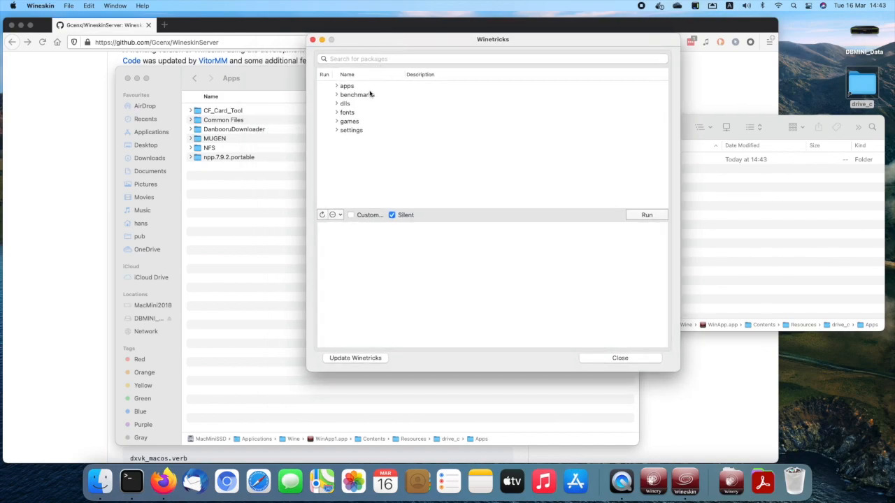
Select the allfonts and arial packages under fonts in Winetricks and run their silent installation
{"action": "left_click", "coordinate": [337, 113]}
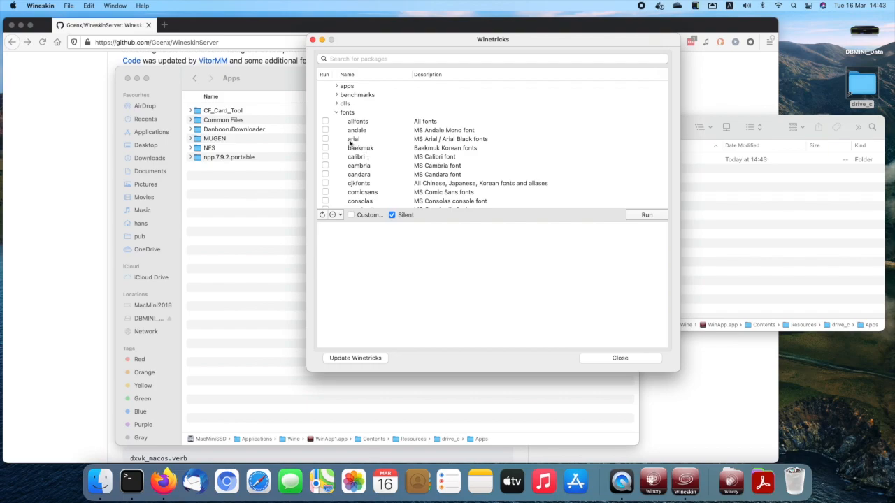
{"action": "left_click", "coordinate": [325, 123]}
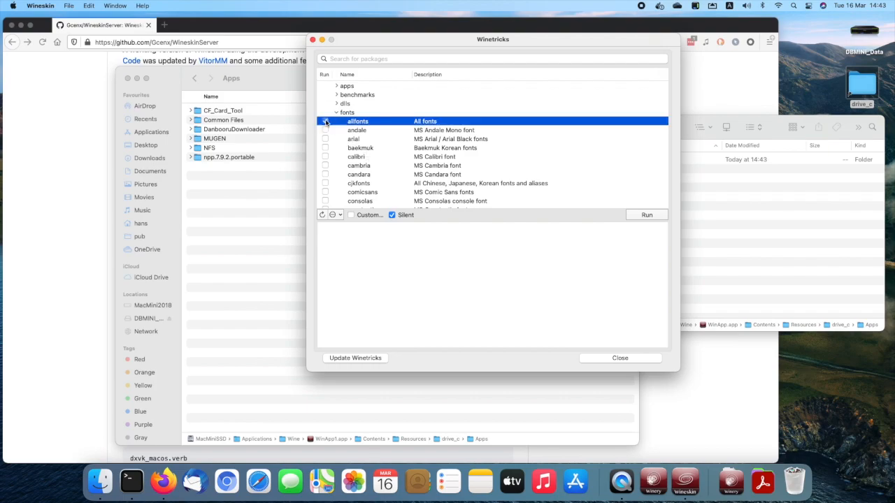
{"action": "left_click", "coordinate": [325, 139]}
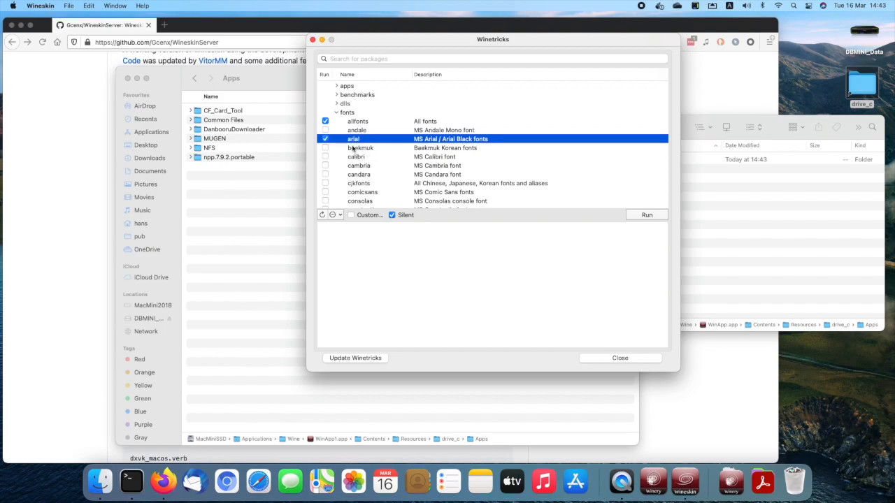
{"action": "scroll", "coordinate": [355, 168], "scroll_direction": "down", "scroll_amount": 5}
{"action": "scroll", "coordinate": [373, 188], "scroll_direction": "down", "scroll_amount": 4}
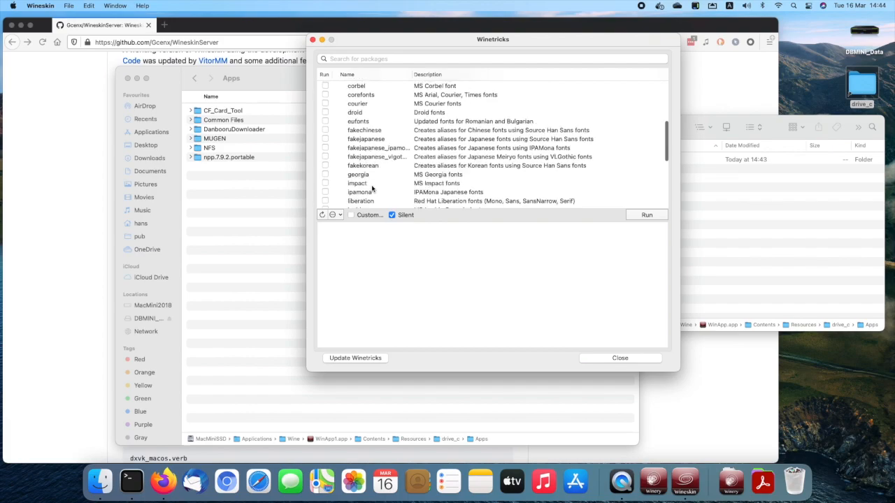
{"action": "scroll", "coordinate": [372, 187], "scroll_direction": "up", "scroll_amount": 9}
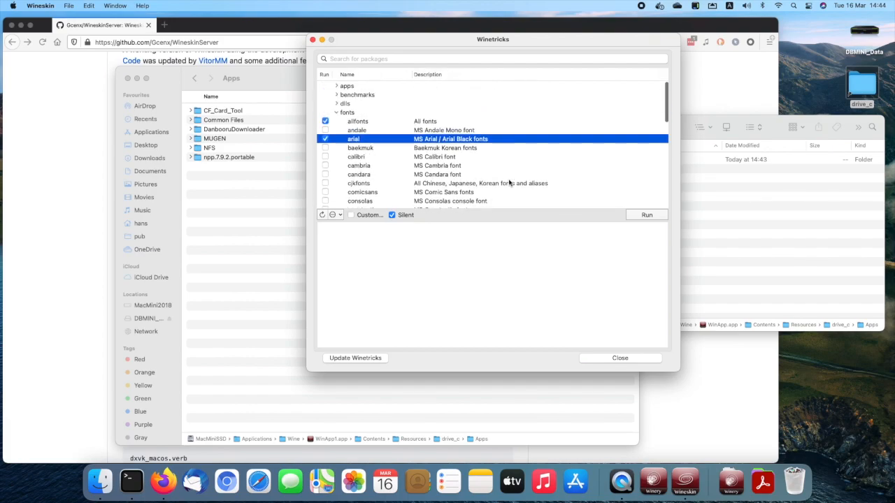
{"action": "left_click", "coordinate": [647, 216]}
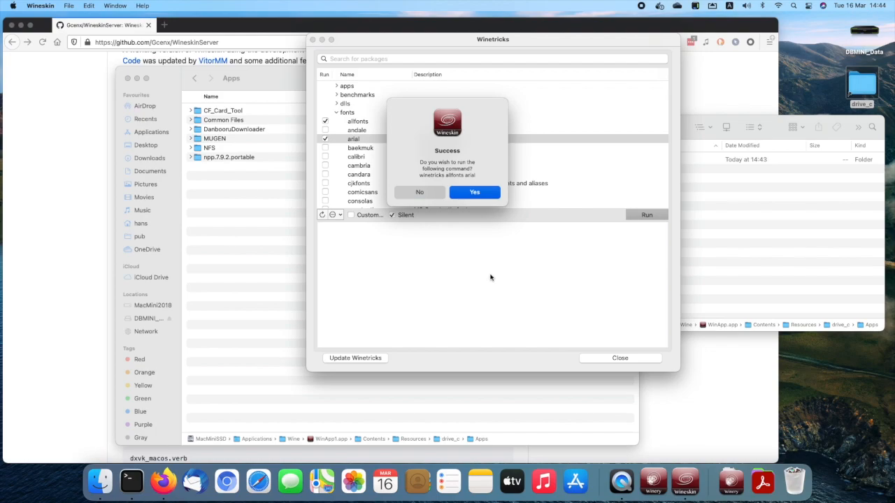
{"action": "key", "text": "Return"}
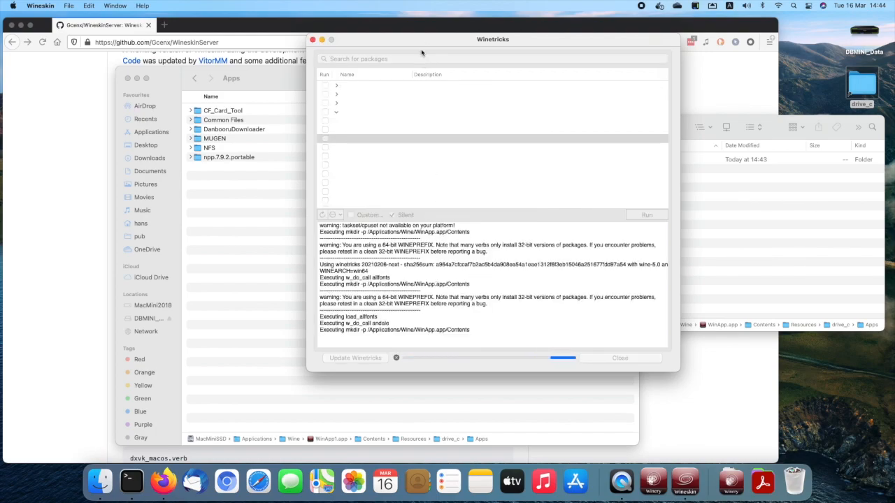
{"action": "left_click_drag", "start_coordinate": [421, 39], "coordinate": [560, 32]}
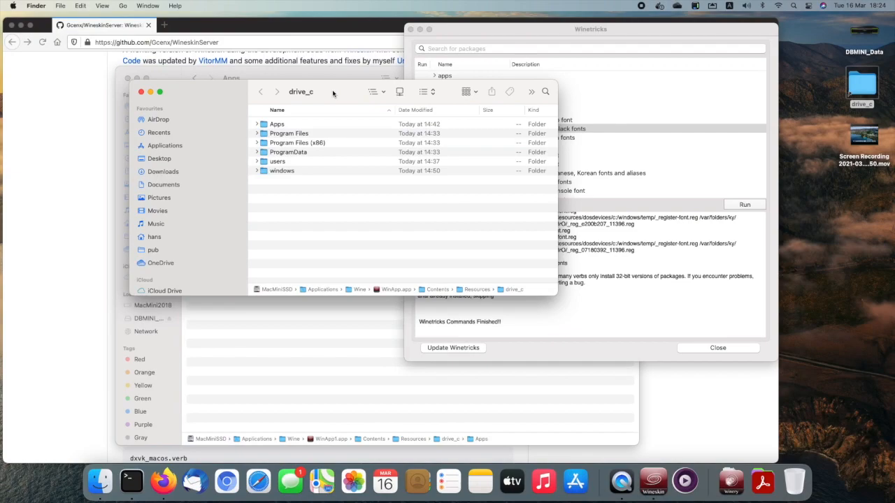
Open the windows/Fonts folder inside drive_c, sort the font files by size with the largest first, and look through them
{"action": "left_click_drag", "start_coordinate": [332, 93], "coordinate": [637, 219]}
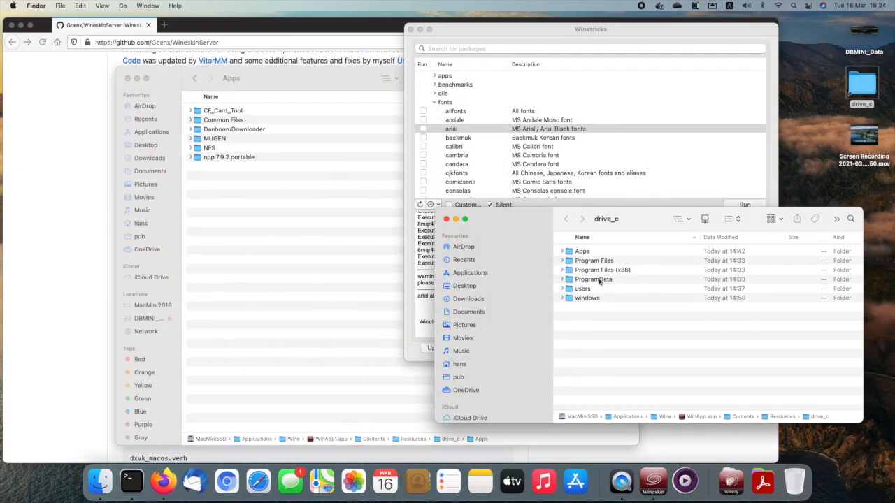
{"action": "double_click", "coordinate": [593, 298]}
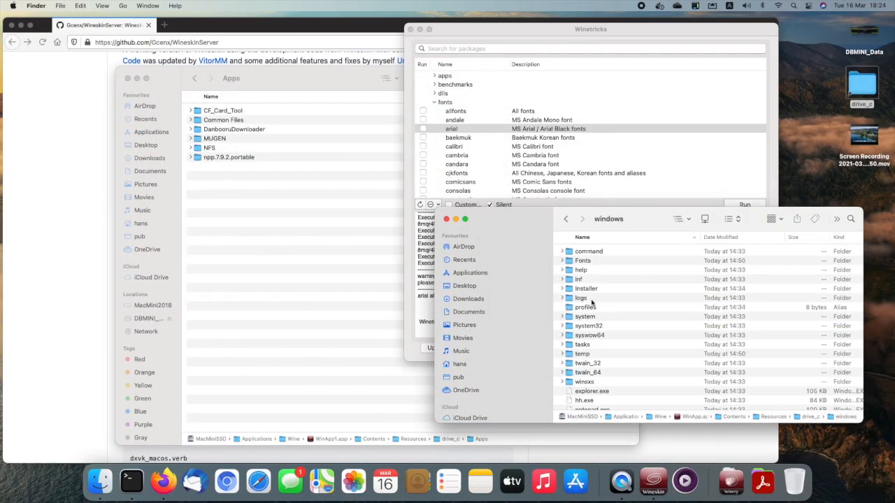
{"action": "double_click", "coordinate": [592, 263]}
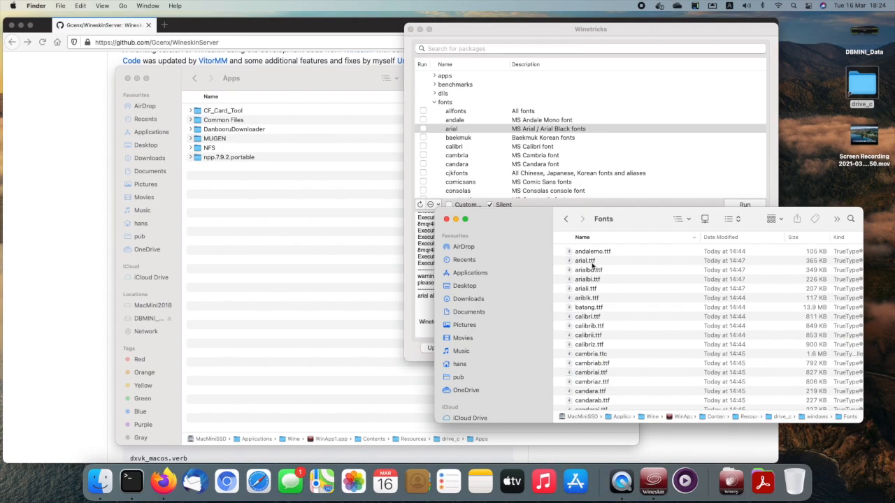
{"action": "left_click", "coordinate": [812, 237]}
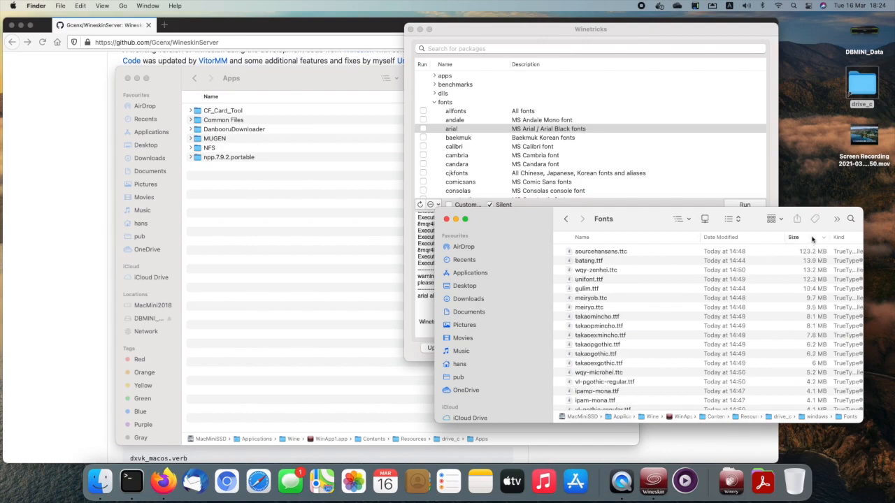
{"action": "left_click", "coordinate": [797, 253]}
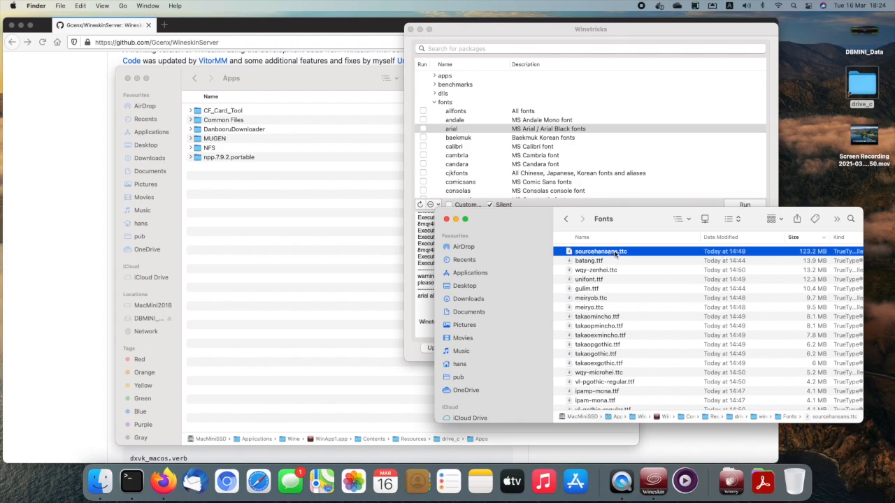
{"action": "scroll", "coordinate": [605, 256], "scroll_direction": "down", "scroll_amount": 10}
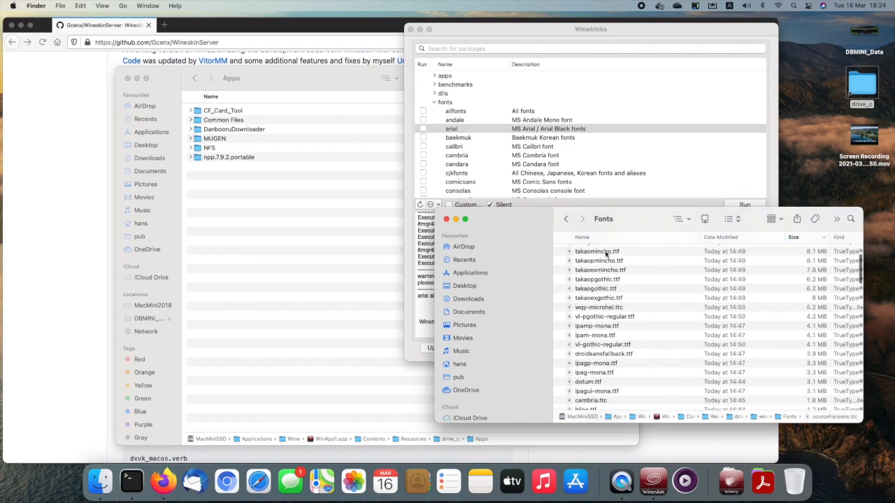
{"action": "scroll", "coordinate": [605, 255], "scroll_direction": "down", "scroll_amount": 10}
{"action": "scroll", "coordinate": [605, 255], "scroll_direction": "up", "scroll_amount": 20}
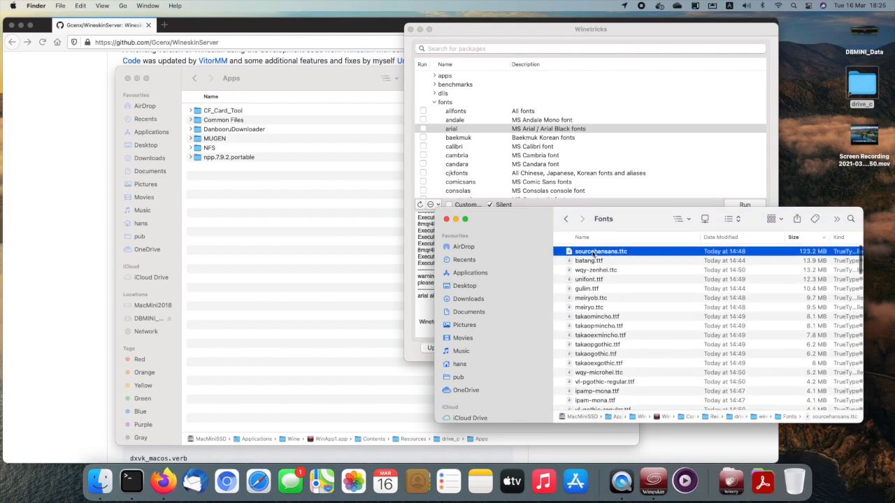
Copy the full file name of sourcehansans.ttc in the Fonts folder without renaming the file
{"action": "left_click", "coordinate": [592, 253]}
{"action": "left_click", "coordinate": [576, 252]}
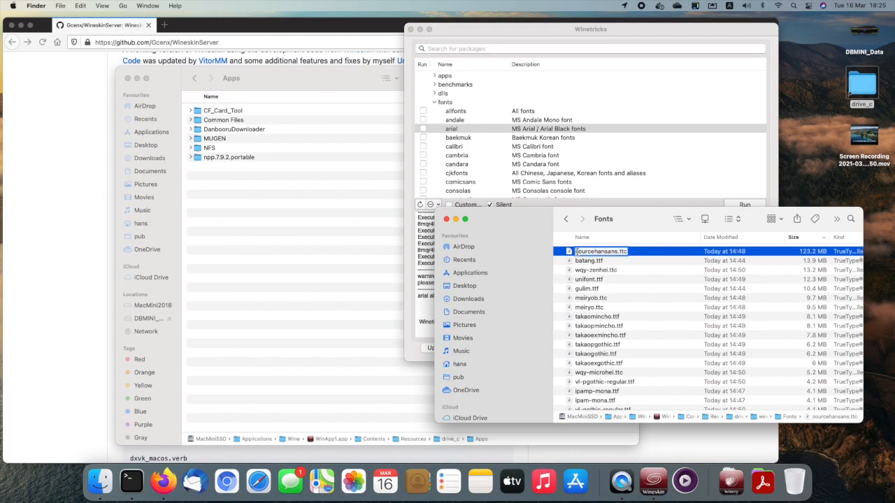
{"action": "left_click_drag", "start_coordinate": [576, 252], "coordinate": [634, 251]}
{"action": "key", "text": "super+c"}
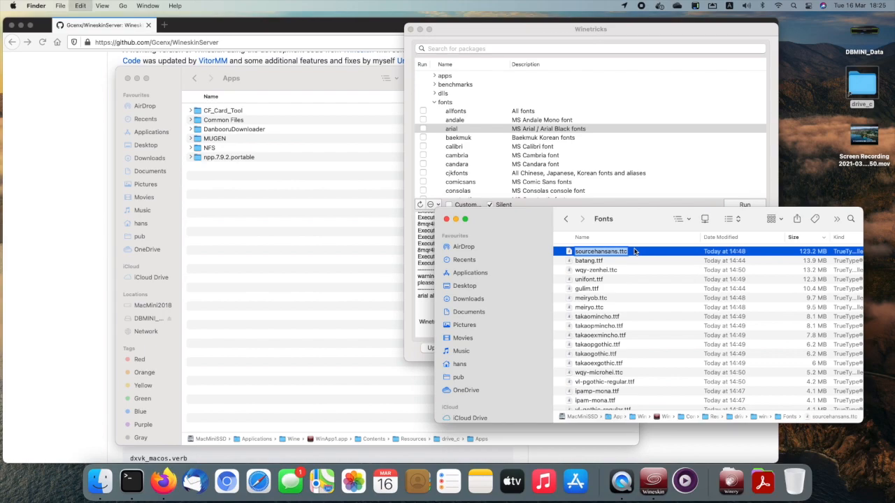
{"action": "left_click", "coordinate": [627, 261]}
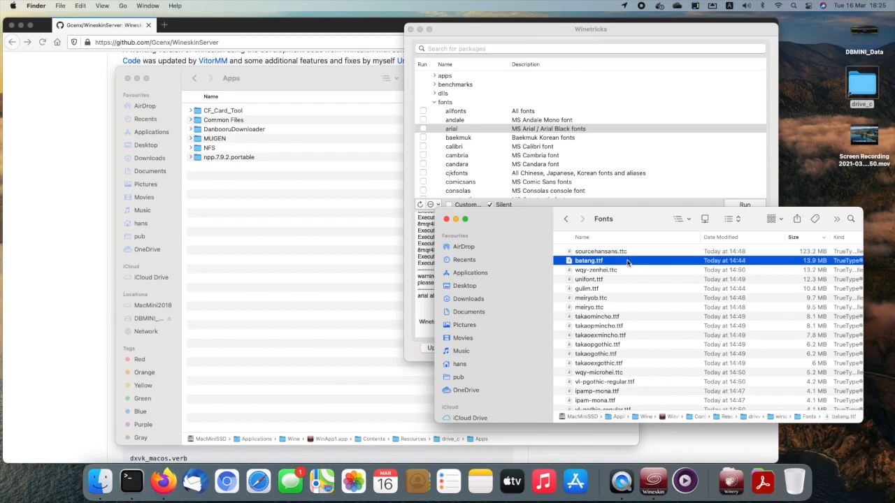
Close Winetricks and launch the Registry Editor from the Wineskin Advanced tools
{"action": "left_click", "coordinate": [467, 30]}
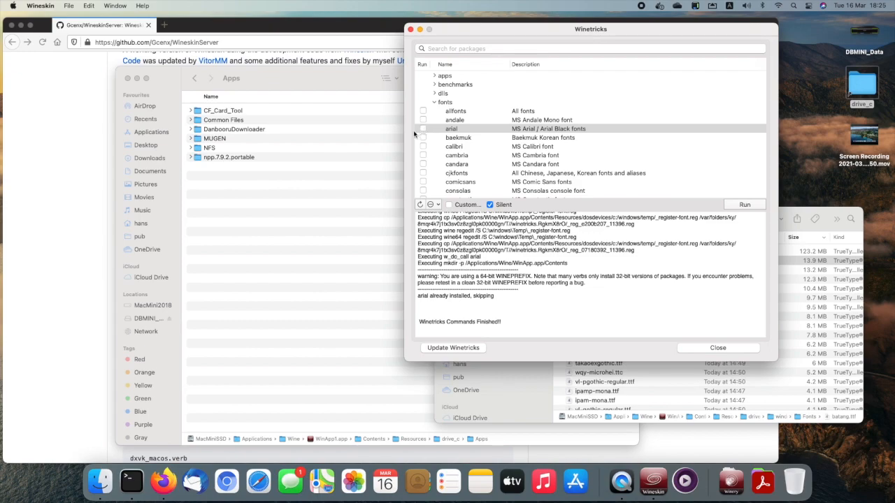
{"action": "left_click", "coordinate": [411, 30]}
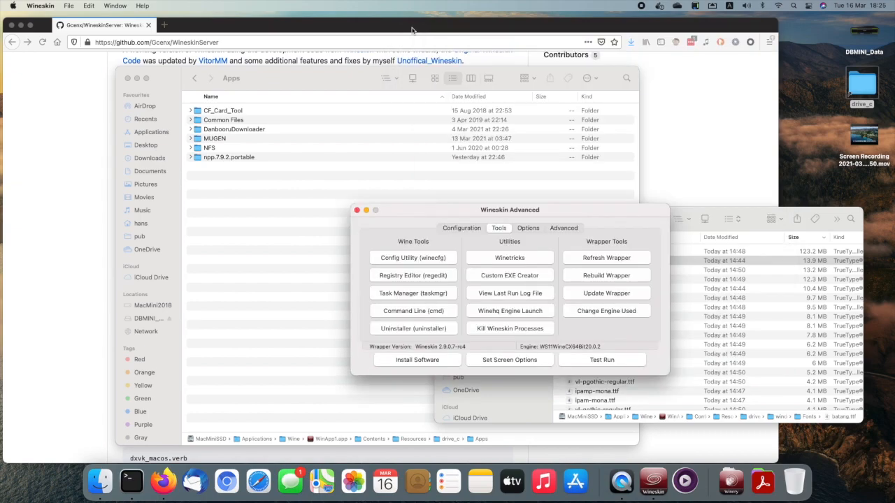
{"action": "left_click_drag", "start_coordinate": [437, 216], "coordinate": [538, 104]}
{"action": "left_click", "coordinate": [519, 165]}
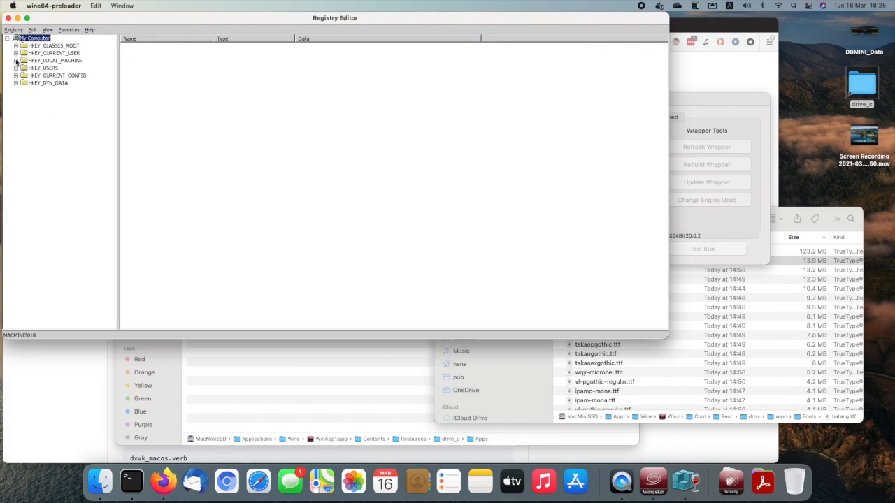
Open the registry key HKEY_LOCAL_MACHINE\Software\Microsoft\Windows NT\CurrentVersion\FontLink\SystemLink
{"action": "left_click", "coordinate": [16, 60]}
{"action": "left_click", "coordinate": [25, 76]}
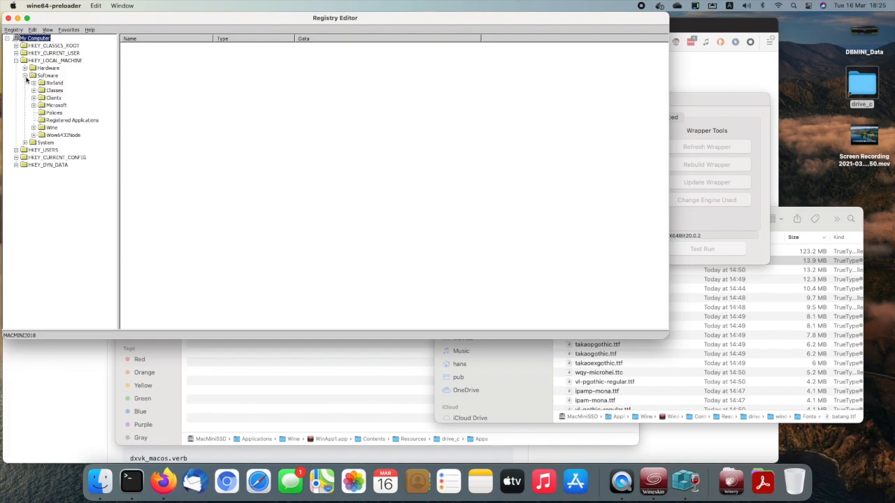
{"action": "left_click", "coordinate": [34, 105]}
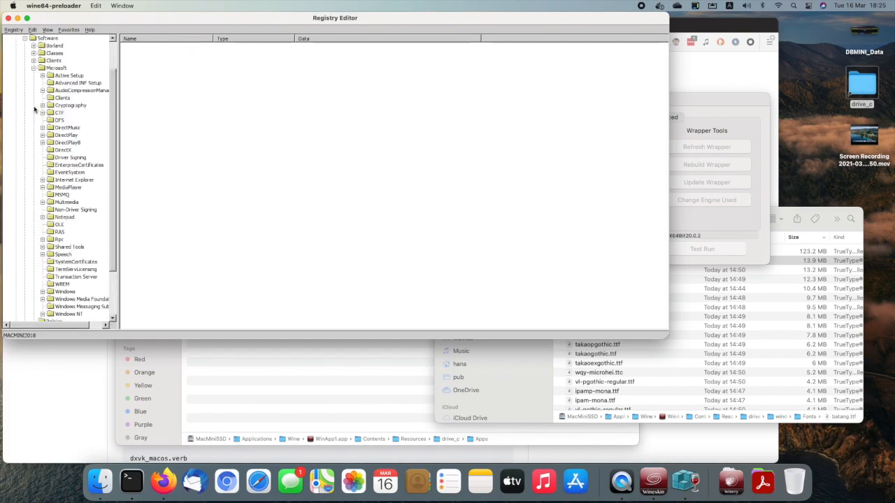
{"action": "left_click", "coordinate": [42, 315]}
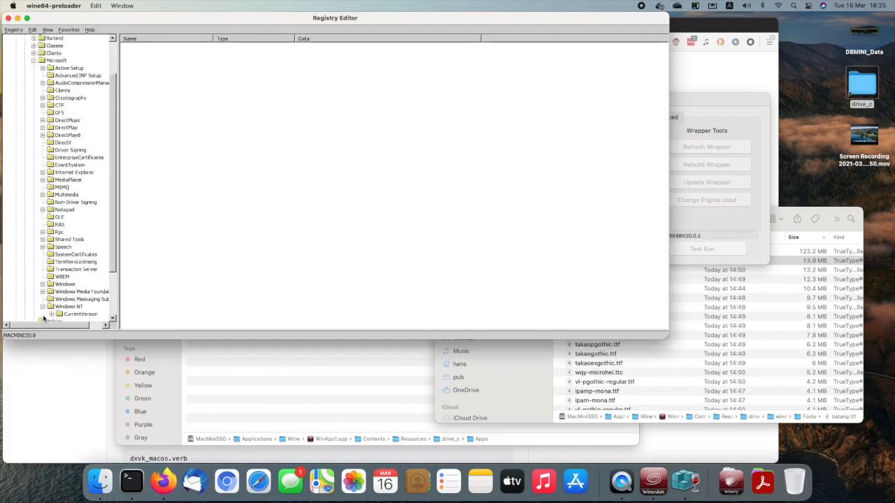
{"action": "scroll", "coordinate": [78, 257], "scroll_direction": "down", "scroll_amount": 3}
{"action": "left_click", "coordinate": [52, 256]}
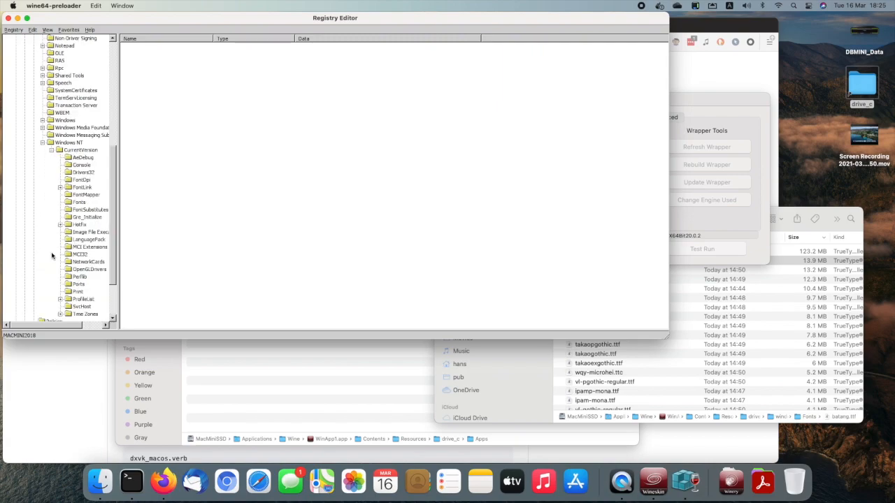
{"action": "left_click", "coordinate": [60, 187]}
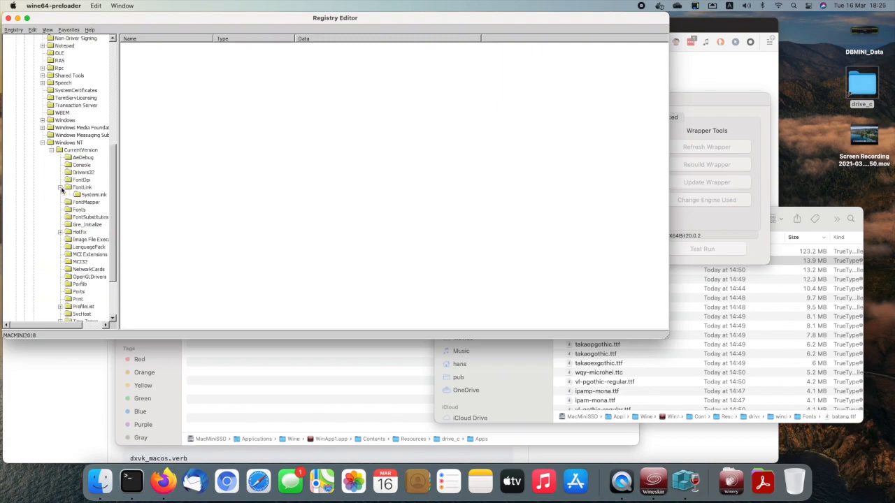
{"action": "left_click", "coordinate": [91, 195]}
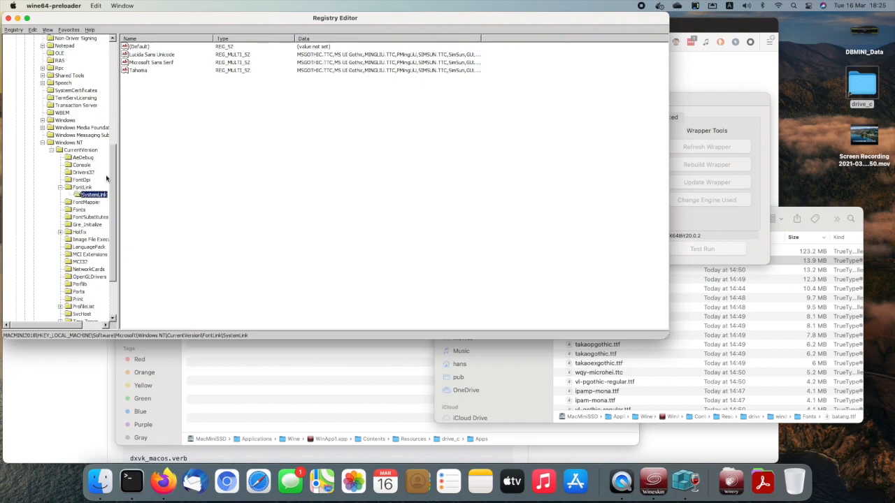
Append the copied sourcehansans.ttc file name to the end of the Lucida Sans Unicode multi-string value and save it
{"action": "double_click", "coordinate": [154, 56]}
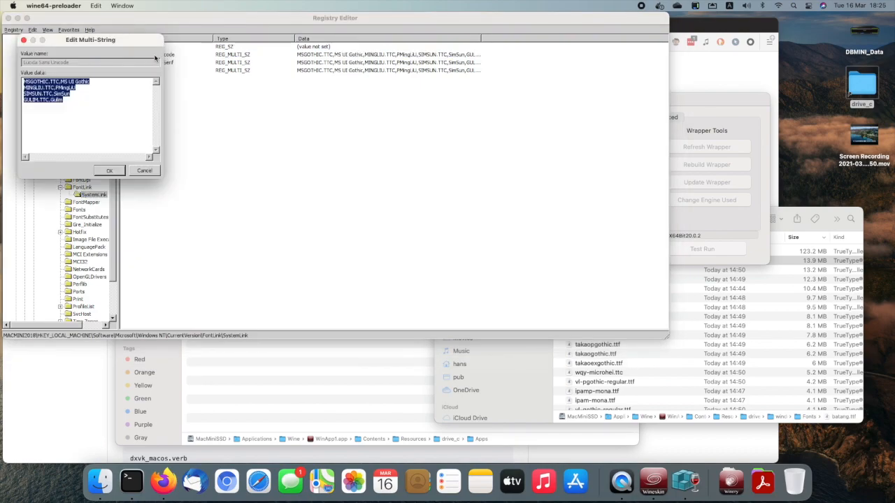
{"action": "left_click", "coordinate": [114, 112]}
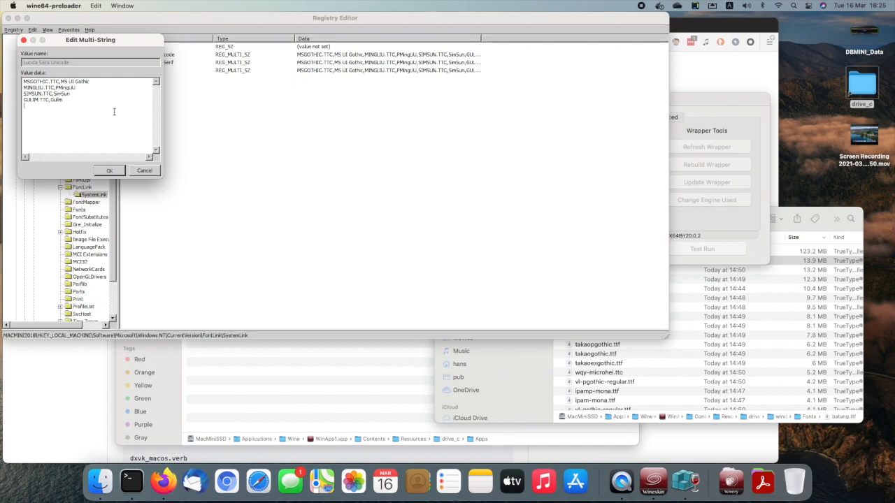
{"action": "key", "text": "Return"}
{"action": "key", "text": "ctrl+v"}
{"action": "left_click", "coordinate": [110, 171]}
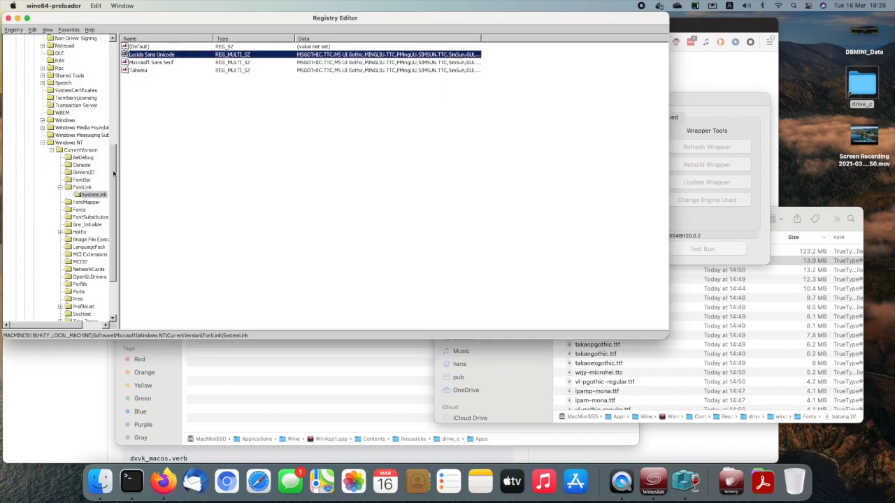
Append the copied sourcehansans.ttc file name as a new last line of the Microsoft Sans Serif value and save it
{"action": "double_click", "coordinate": [153, 62]}
{"action": "left_click", "coordinate": [107, 110]}
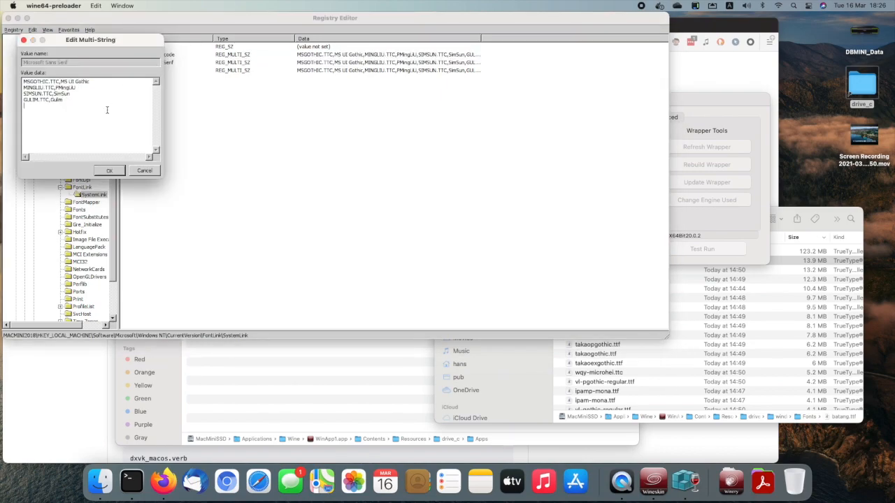
{"action": "key", "text": "Return"}
{"action": "key", "text": "ctrl+v"}
{"action": "left_click", "coordinate": [115, 171]}
Append sourcehansans.ttc as a new last line of the Tahoma multi-string value and save it
{"action": "double_click", "coordinate": [143, 70]}
{"action": "left_click", "coordinate": [121, 126]}
{"action": "key", "text": "Return"}
{"action": "key", "text": "ctrl+v"}
{"action": "left_click", "coordinate": [110, 171]}
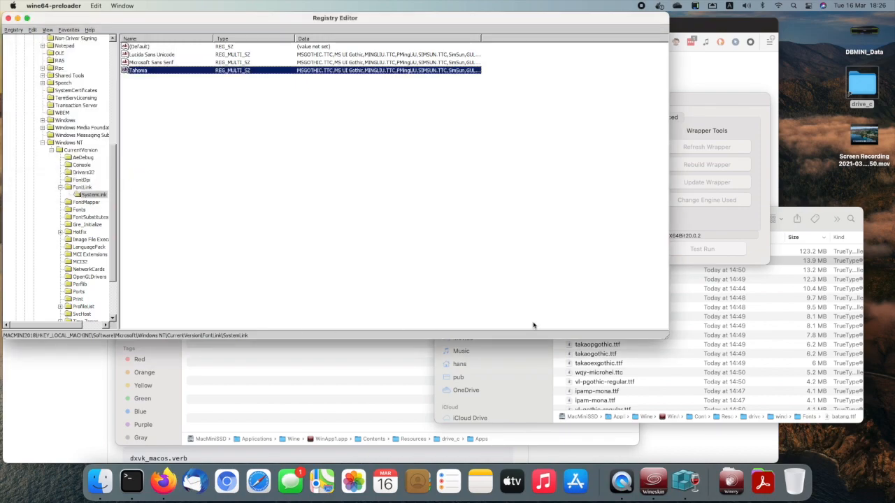
Open the Fix_Chinese.reg file from the Downloads folder in TextMate
{"action": "left_click", "coordinate": [731, 481]}
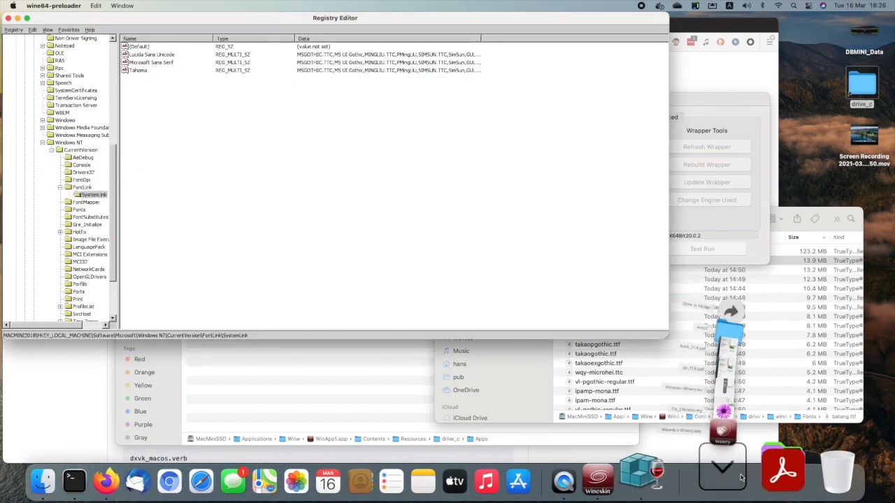
{"action": "left_click", "coordinate": [766, 239]}
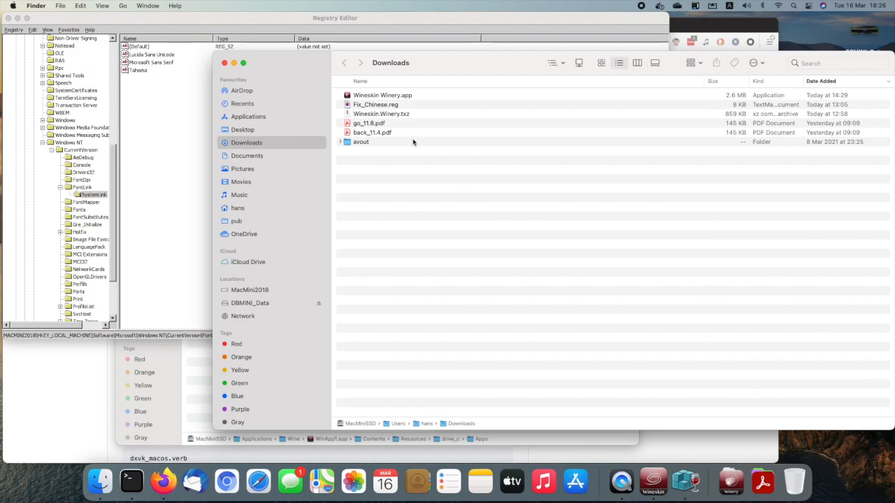
{"action": "left_click", "coordinate": [393, 105]}
{"action": "right_click", "coordinate": [394, 105]}
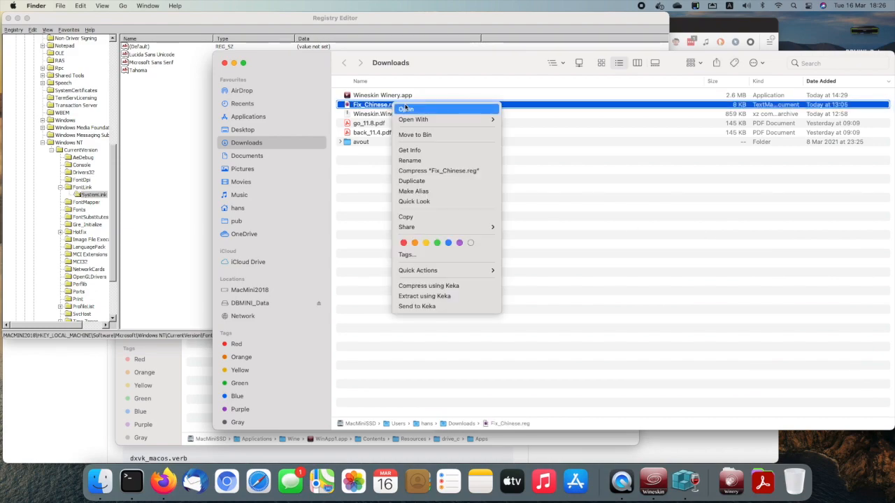
{"action": "mouse_move", "coordinate": [464, 120]}
{"action": "left_click", "coordinate": [517, 119]}
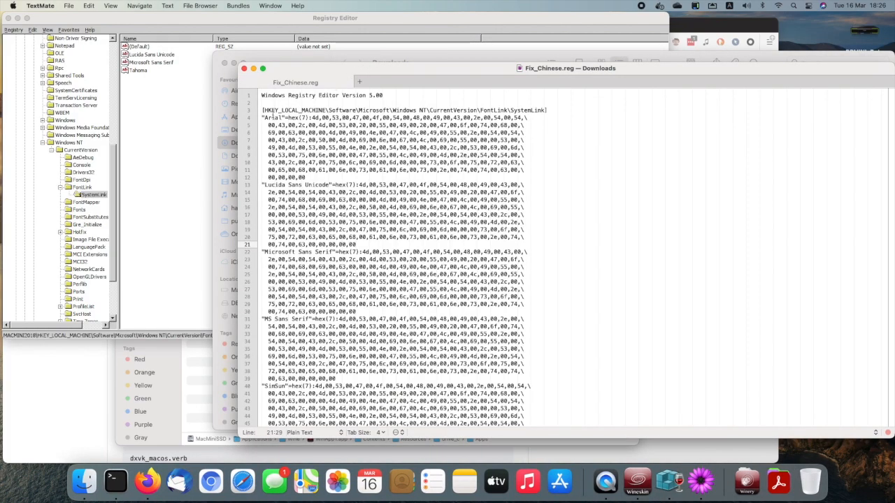
Copy the value name Arial from Fix_Chinese.reg and create a multi-string value with that name in the Registry Editor's SystemLink key
{"action": "left_click_drag", "start_coordinate": [264, 117], "coordinate": [282, 118]}
{"action": "key", "text": "super+c"}
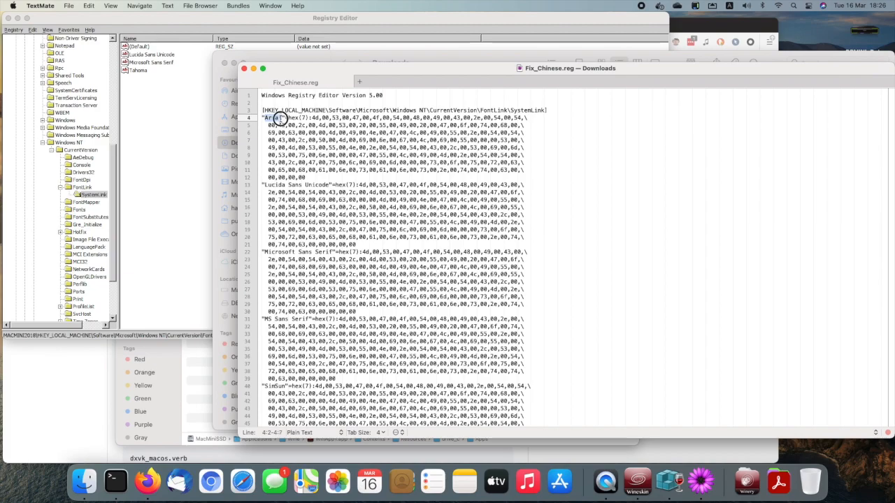
{"action": "left_click", "coordinate": [153, 130]}
{"action": "right_click", "coordinate": [155, 131]}
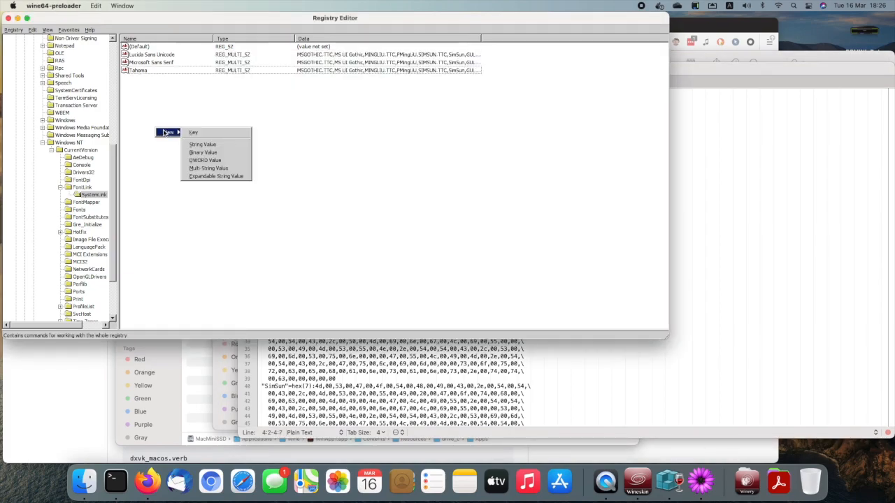
{"action": "left_click", "coordinate": [239, 170]}
{"action": "key", "text": "Return"}
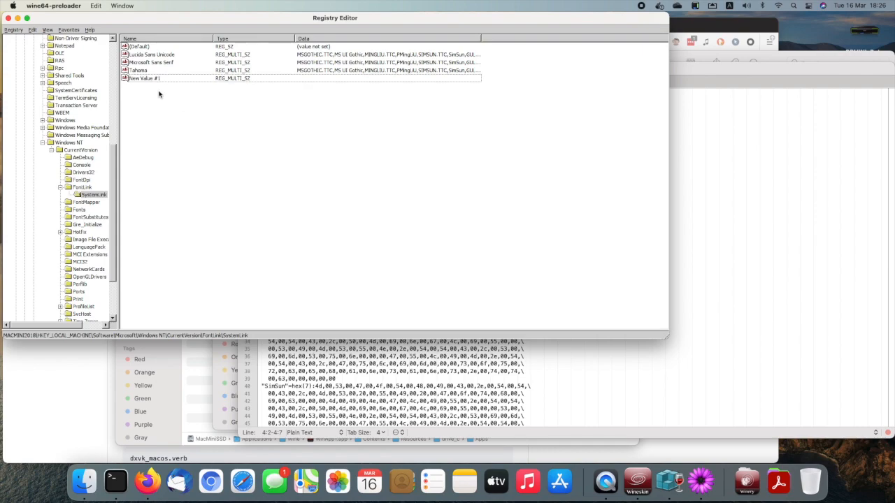
{"action": "left_click", "coordinate": [142, 80]}
{"action": "left_click", "coordinate": [142, 80]}
{"action": "key", "text": "super+v"}
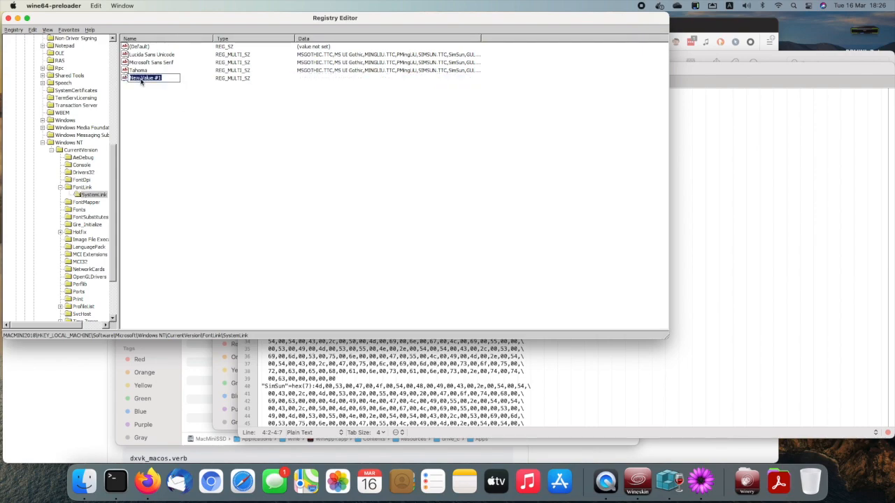
{"action": "left_click", "coordinate": [148, 91]}
Copy the full data of the Tahoma value into the empty Arial value and save it
{"action": "double_click", "coordinate": [134, 80]}
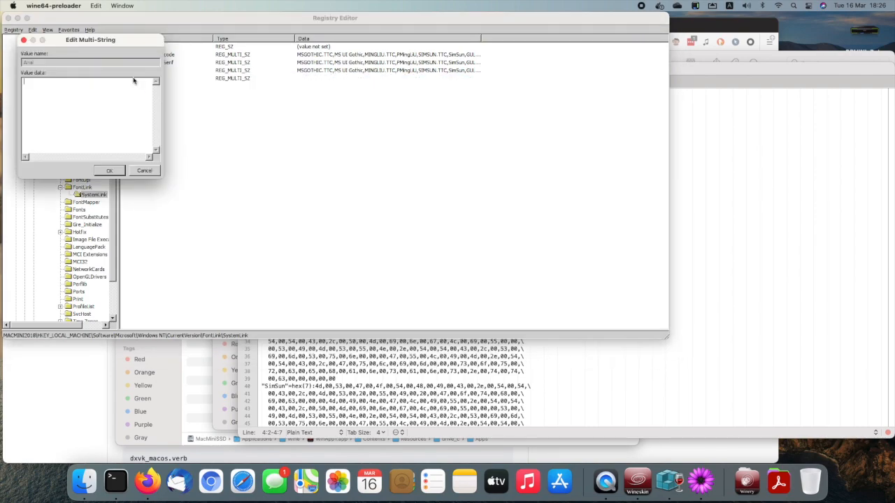
{"action": "left_click", "coordinate": [24, 41]}
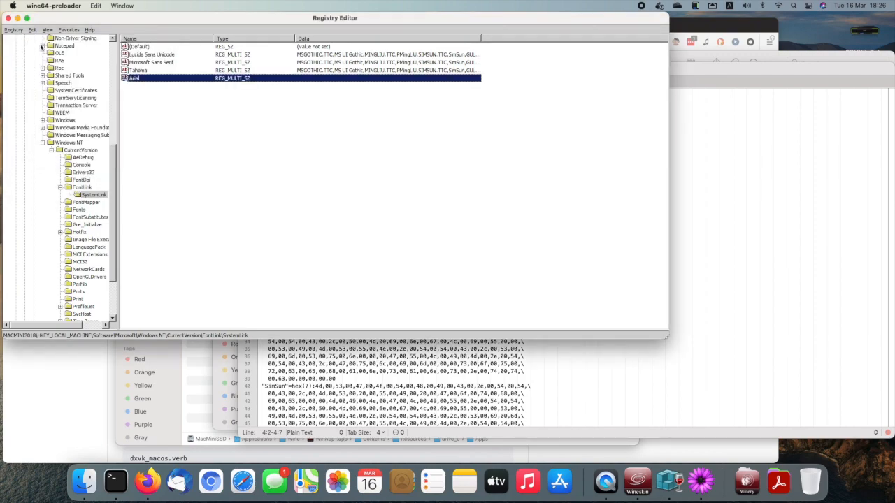
{"action": "double_click", "coordinate": [138, 70]}
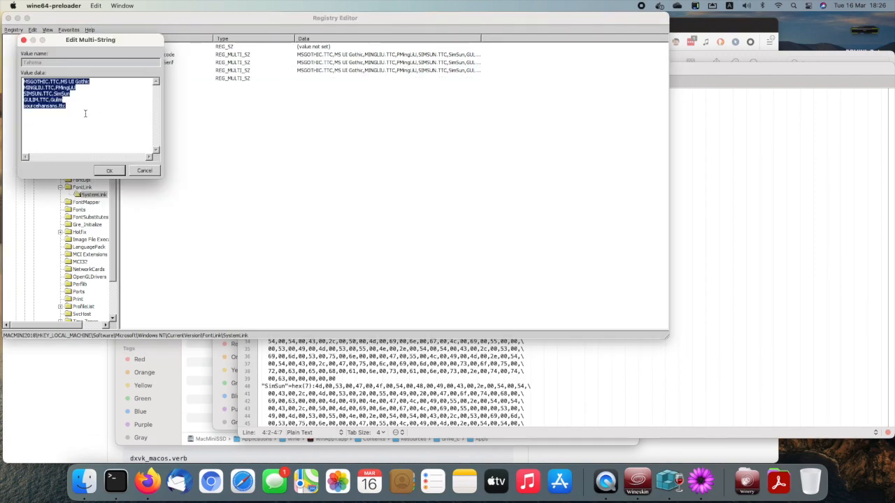
{"action": "left_click", "coordinate": [144, 170]}
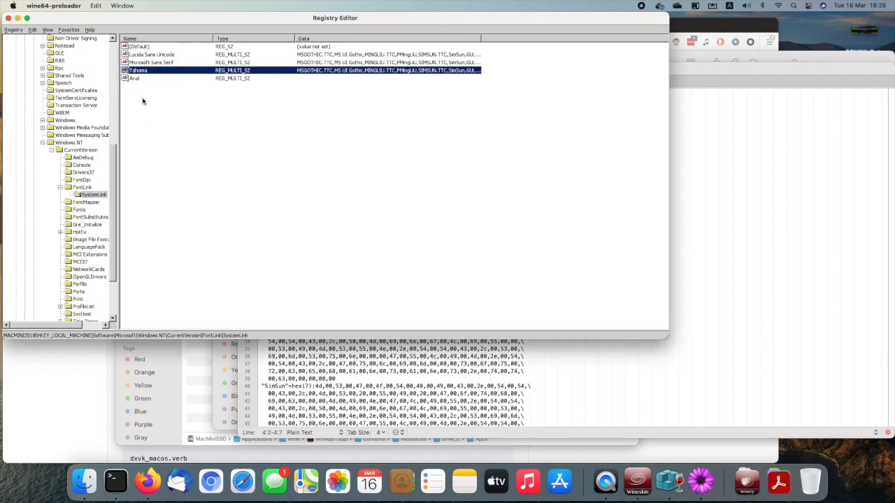
{"action": "double_click", "coordinate": [137, 81]}
{"action": "key", "text": "super+v"}
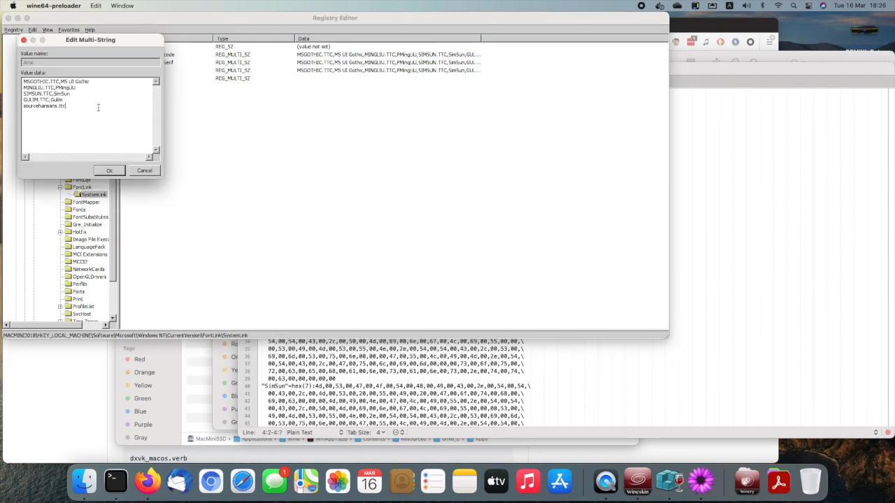
{"action": "left_click", "coordinate": [111, 171]}
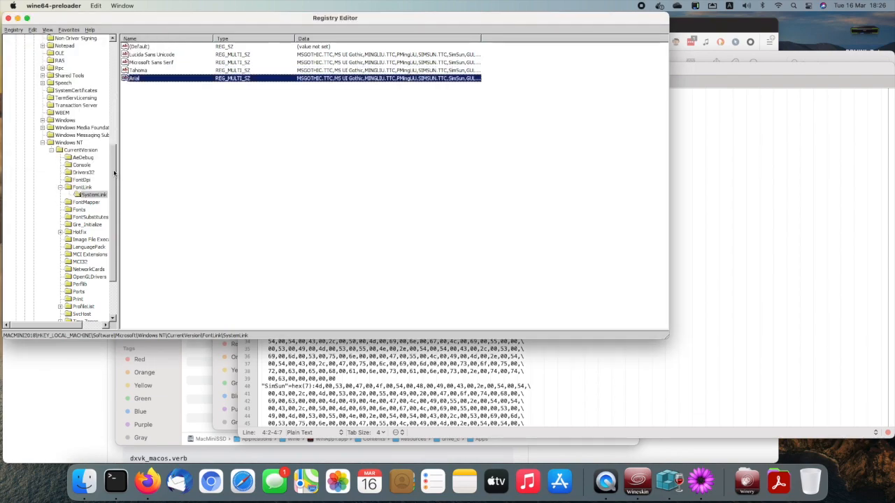
Copy the value name MS Sans Serif from Fix_Chinese.reg in TextMate and create a multi-string value with that name in the SystemLink key
{"action": "left_click", "coordinate": [191, 152]}
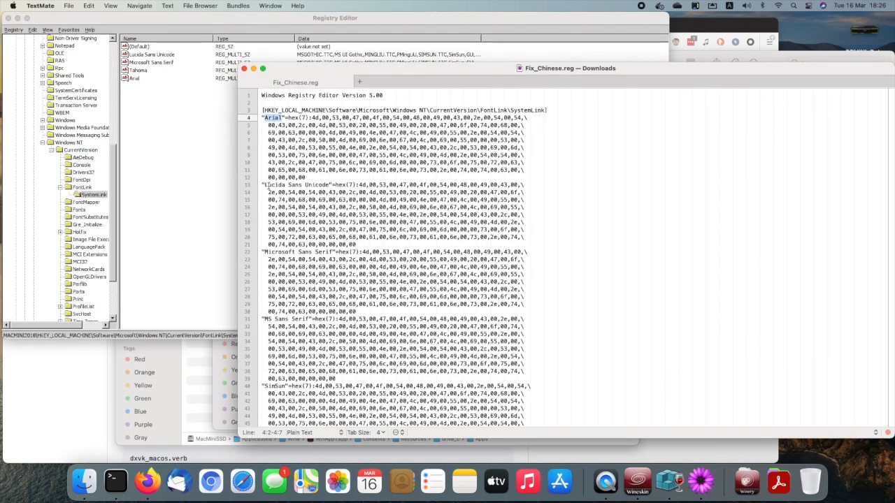
{"action": "left_click_drag", "start_coordinate": [265, 319], "coordinate": [306, 318]}
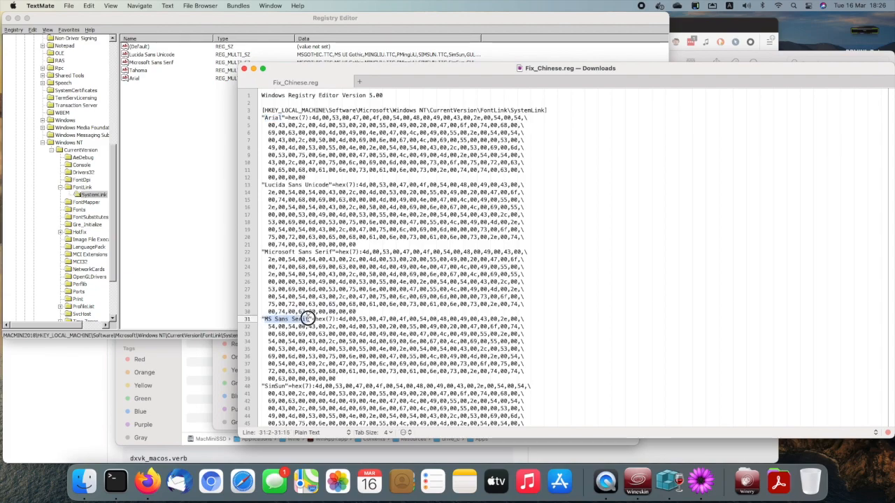
{"action": "key", "text": "super+c"}
{"action": "left_click", "coordinate": [147, 108]}
{"action": "right_click", "coordinate": [146, 109]}
{"action": "mouse_move", "coordinate": [155, 107]}
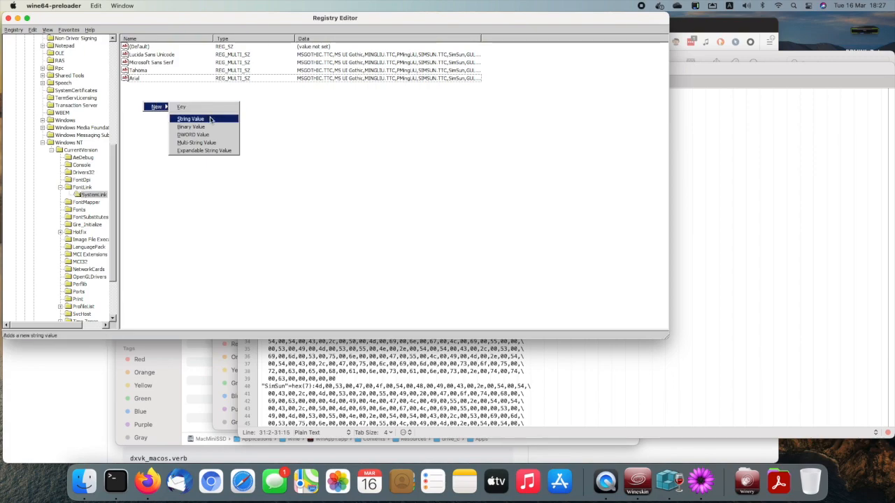
{"action": "left_click", "coordinate": [214, 142]}
{"action": "key", "text": "super+v"}
{"action": "key", "text": "Return"}
Copy the full data of the Arial value into the empty MS Sans Serif value and save it
{"action": "double_click", "coordinate": [133, 81]}
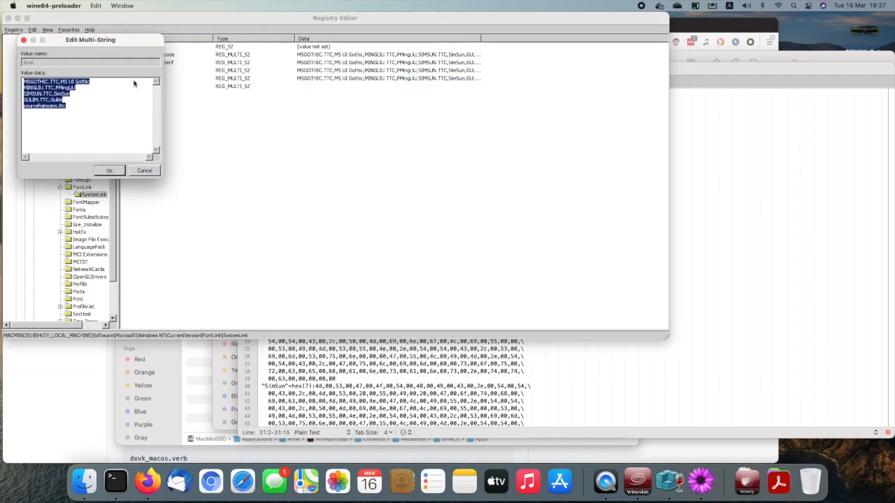
{"action": "left_click", "coordinate": [145, 172]}
{"action": "double_click", "coordinate": [141, 87]}
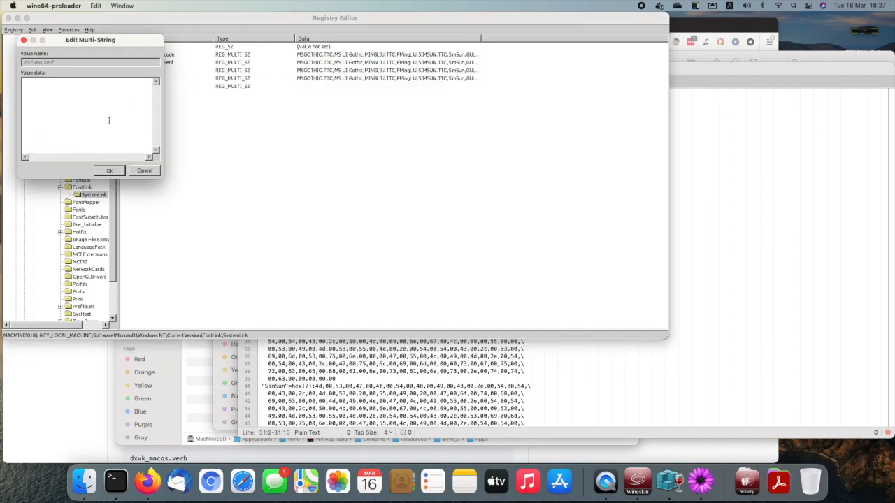
{"action": "key", "text": "super+v"}
{"action": "left_click", "coordinate": [111, 171]}
Switch back to the Fix_Chinese.reg file in TextMate
{"action": "left_click", "coordinate": [232, 189]}
{"action": "left_click", "coordinate": [297, 365]}
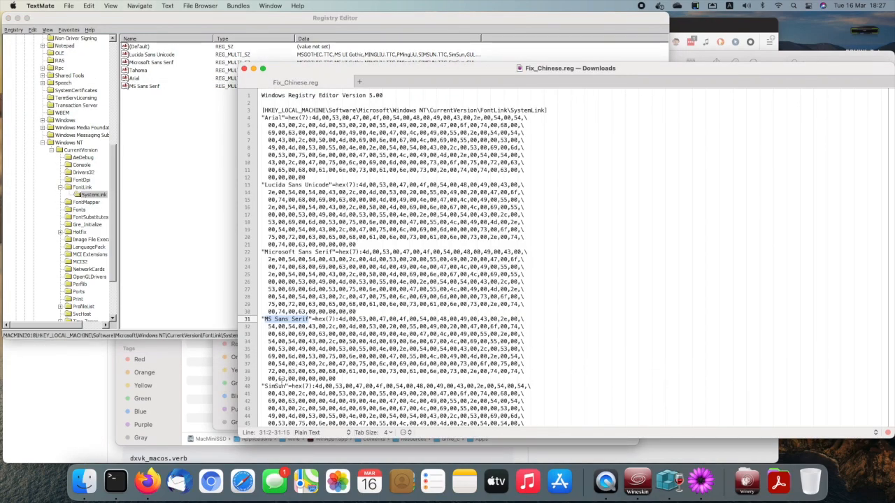
Add a multi-string value named SimSun to the SystemLink registry key, matching the entry in Fix_Chinese.reg
{"action": "double_click", "coordinate": [273, 386]}
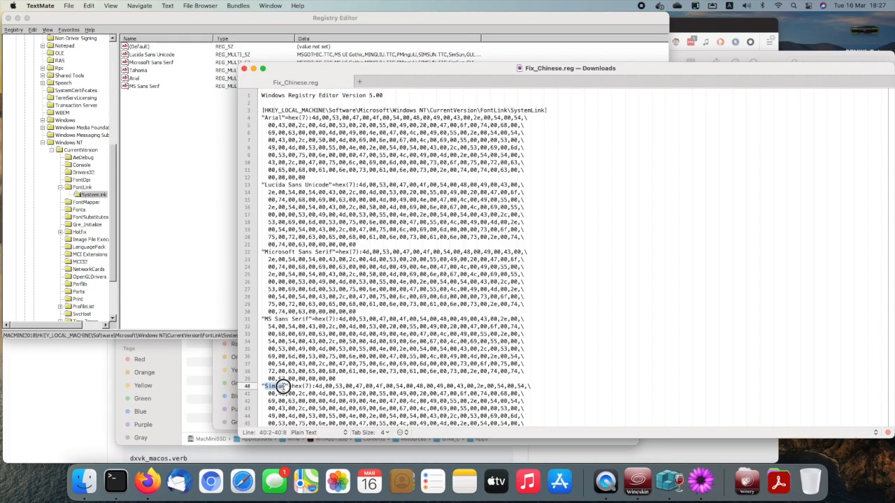
{"action": "left_click", "coordinate": [166, 215]}
{"action": "right_click", "coordinate": [172, 218]}
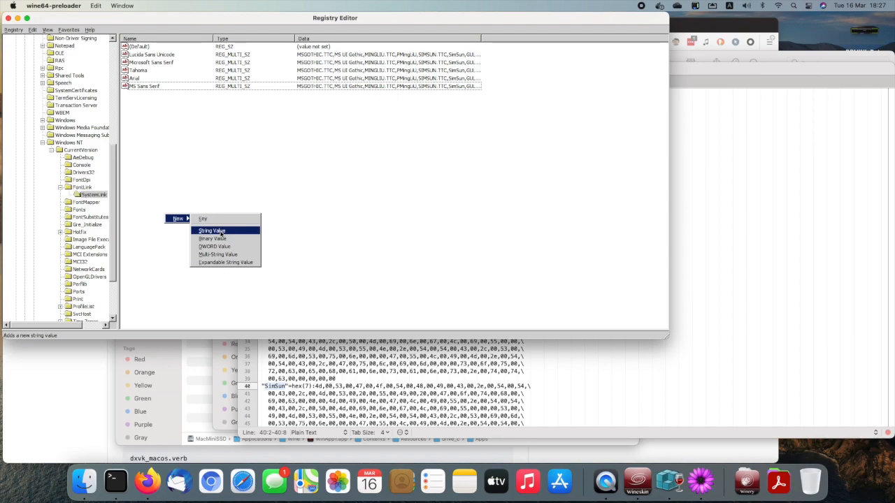
{"action": "left_click", "coordinate": [223, 255]}
{"action": "type", "text": "SimSun"}
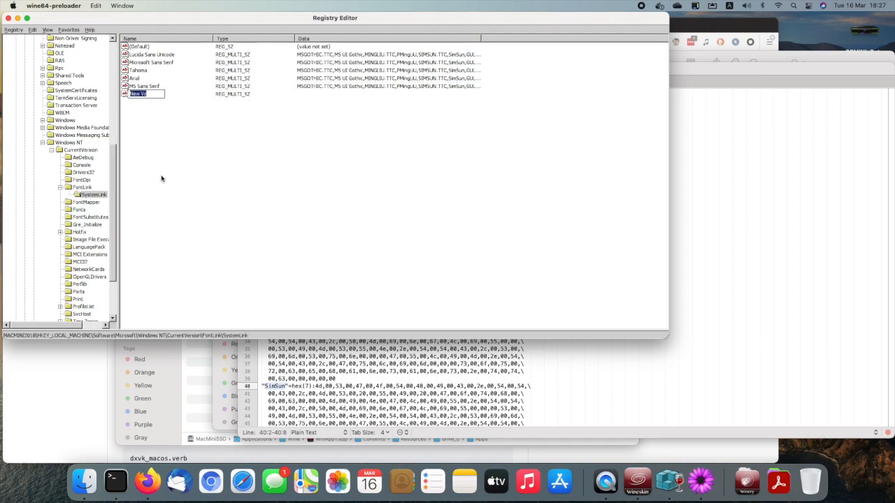
{"action": "key", "text": "Return"}
Fill the SimSun value with the same font list data as the MS Sans Serif value
{"action": "double_click", "coordinate": [140, 86]}
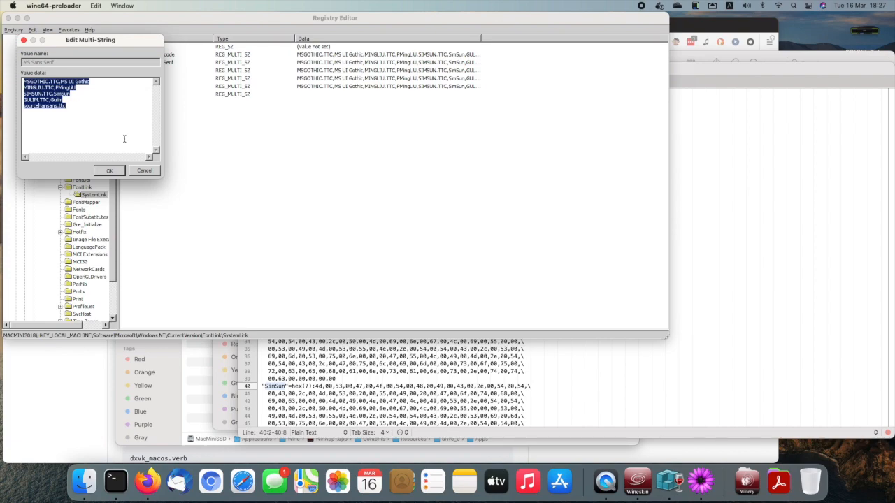
{"action": "left_click", "coordinate": [144, 172]}
{"action": "double_click", "coordinate": [135, 95]}
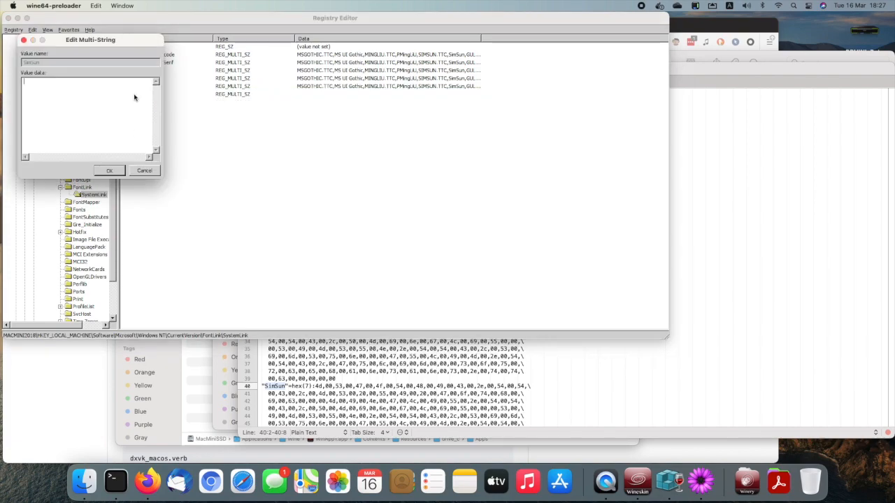
{"action": "key", "text": "ctrl+v"}
{"action": "left_click", "coordinate": [112, 171]}
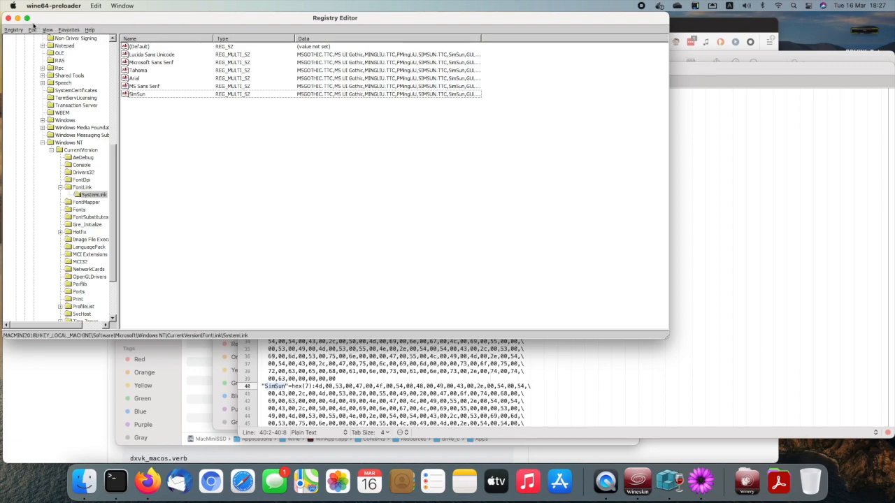
Close the Registry Editor, the Fix_Chinese.reg file and the Downloads window
{"action": "left_click", "coordinate": [8, 19]}
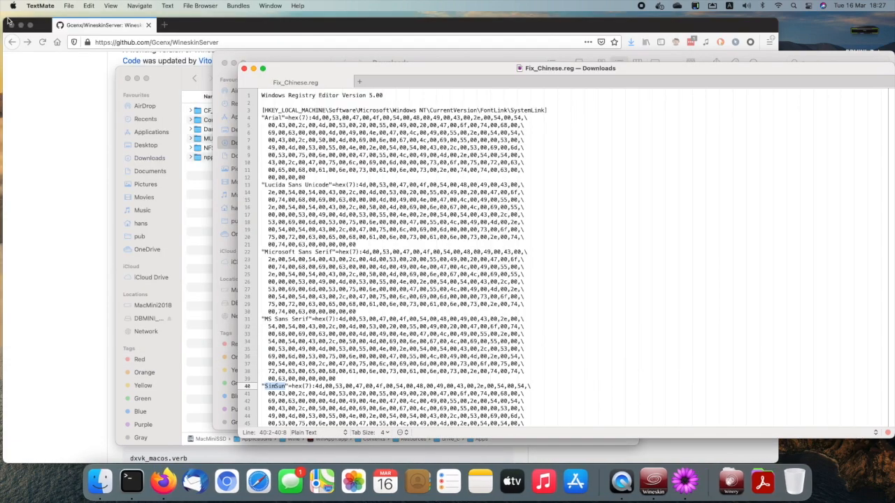
{"action": "left_click", "coordinate": [243, 69]}
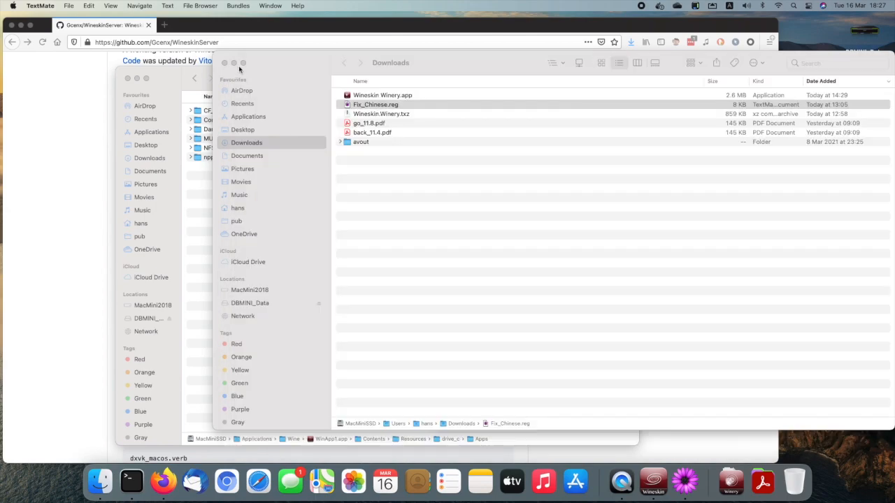
{"action": "left_click", "coordinate": [225, 63]}
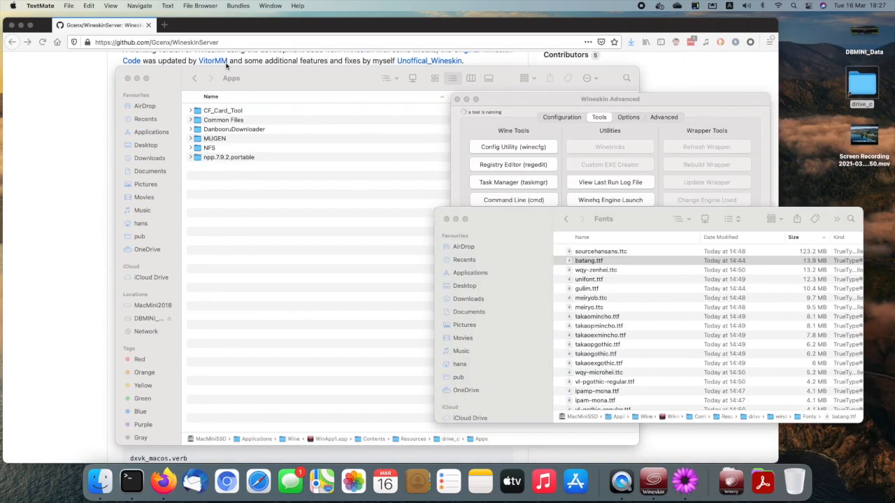
Switch to Wineskin Advanced and start a test run of the wrapper
{"action": "left_click", "coordinate": [545, 220]}
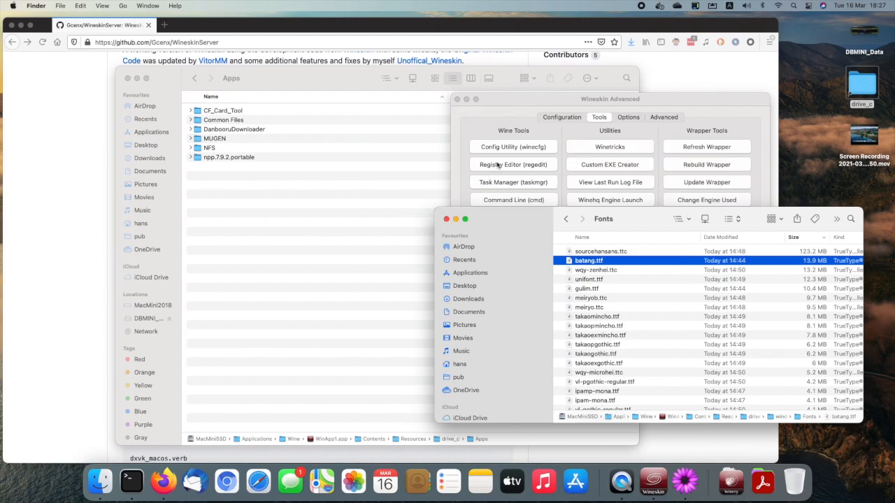
{"action": "left_click", "coordinate": [496, 114]}
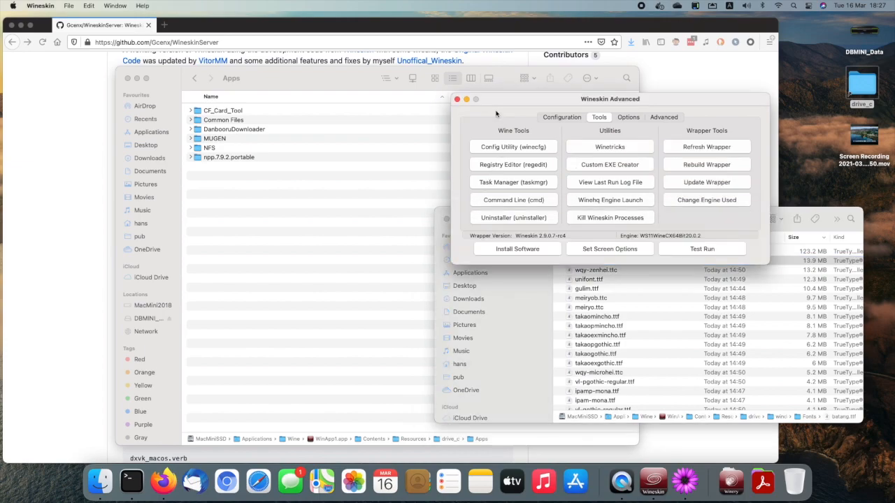
{"action": "left_click", "coordinate": [705, 254]}
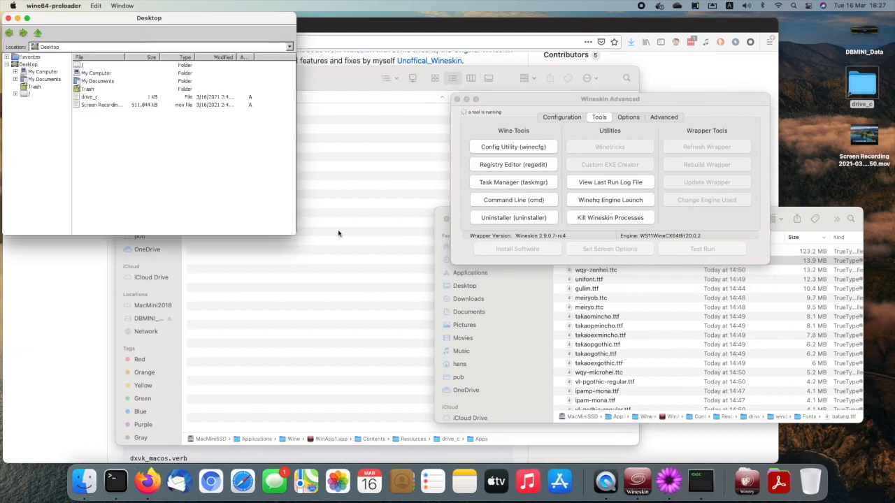
Launch foobar2000.exe from the foobar2000 folder under Apps on the C: drive
{"action": "double_click", "coordinate": [102, 74]}
{"action": "double_click", "coordinate": [87, 74]}
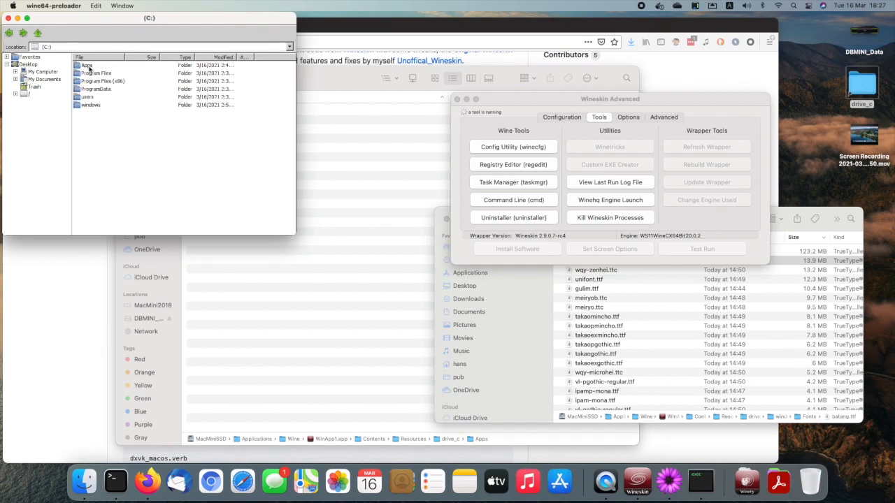
{"action": "double_click", "coordinate": [89, 66]}
{"action": "double_click", "coordinate": [88, 66]}
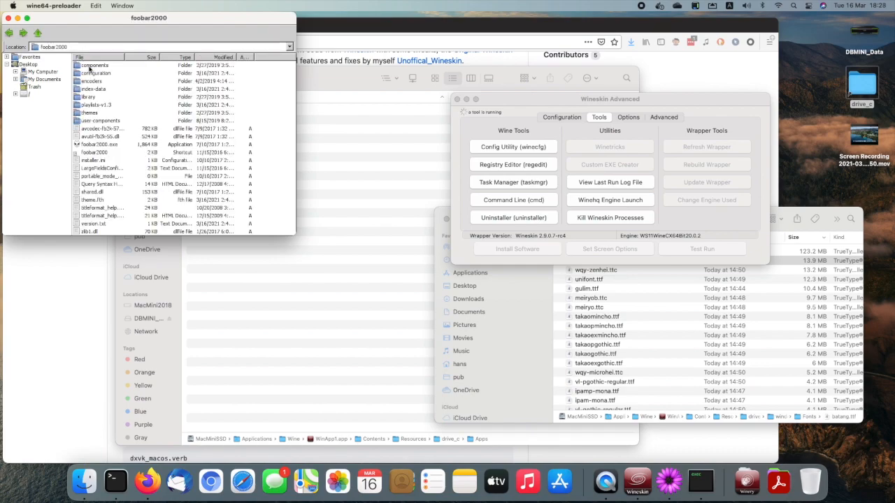
{"action": "double_click", "coordinate": [91, 145]}
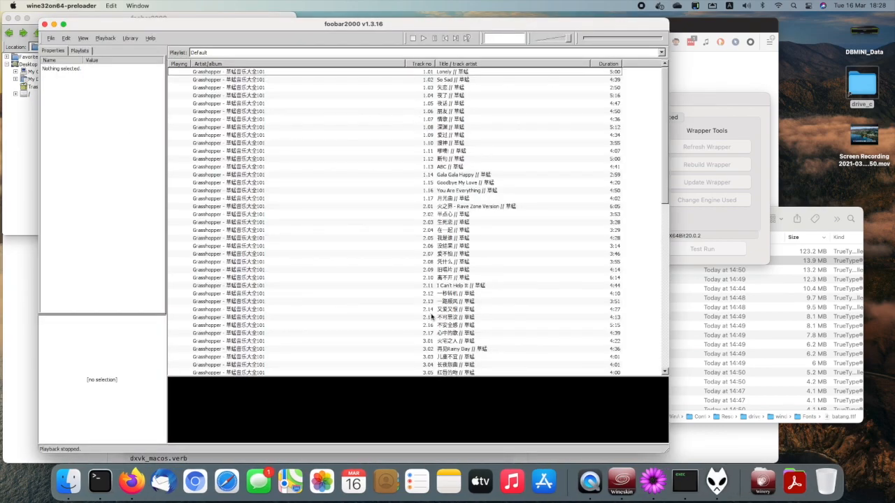
View the metadata properties of track 1.05, 夜话, and close them
{"action": "left_click", "coordinate": [422, 104]}
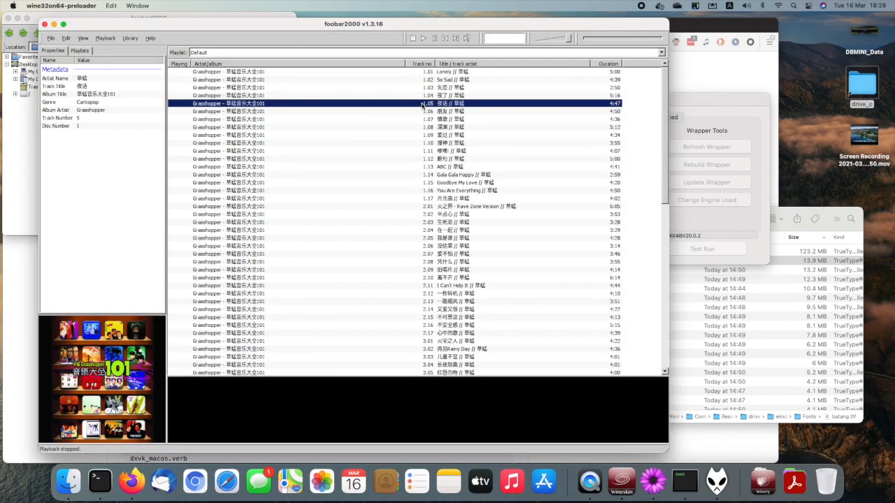
{"action": "right_click", "coordinate": [422, 104]}
{"action": "left_click", "coordinate": [442, 229]}
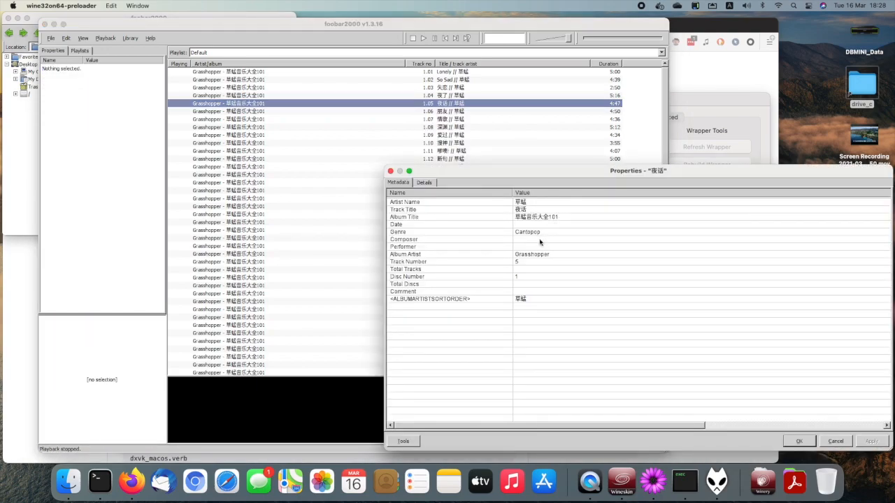
{"action": "left_click", "coordinate": [390, 171]}
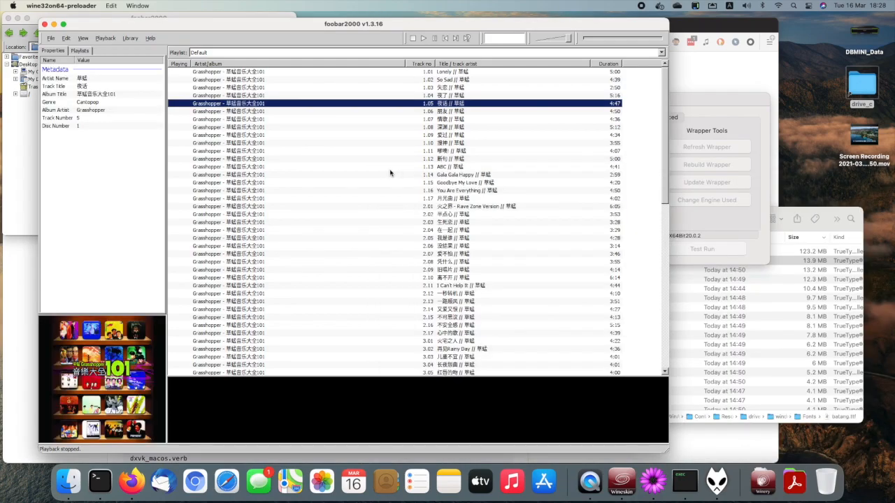
Start opening audio files in foobar2000 and browse to the Z: drive under My Computer
{"action": "left_click", "coordinate": [50, 39]}
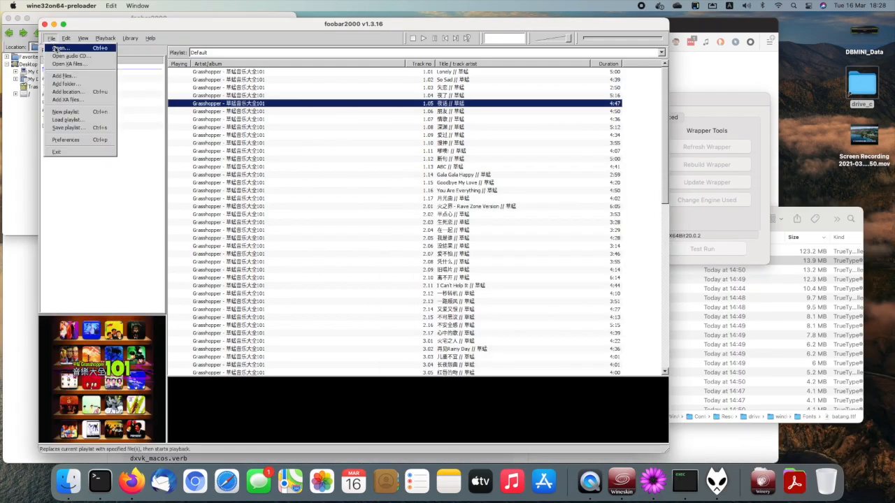
{"action": "left_click", "coordinate": [59, 48]}
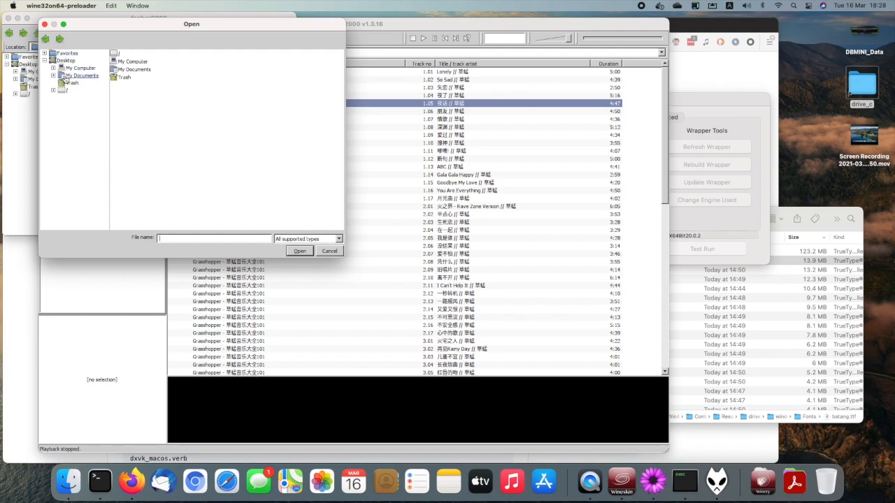
{"action": "left_click", "coordinate": [55, 91]}
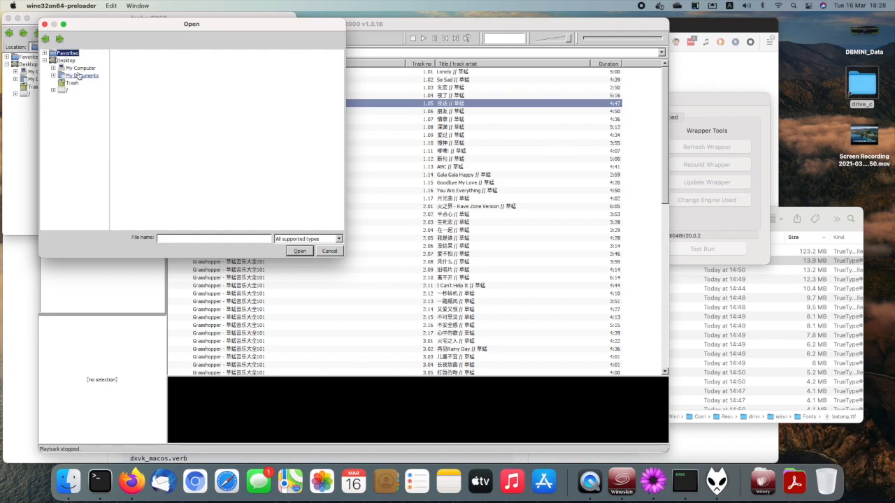
{"action": "left_click", "coordinate": [80, 68]}
{"action": "left_click", "coordinate": [124, 93]}
{"action": "left_click", "coordinate": [120, 86]}
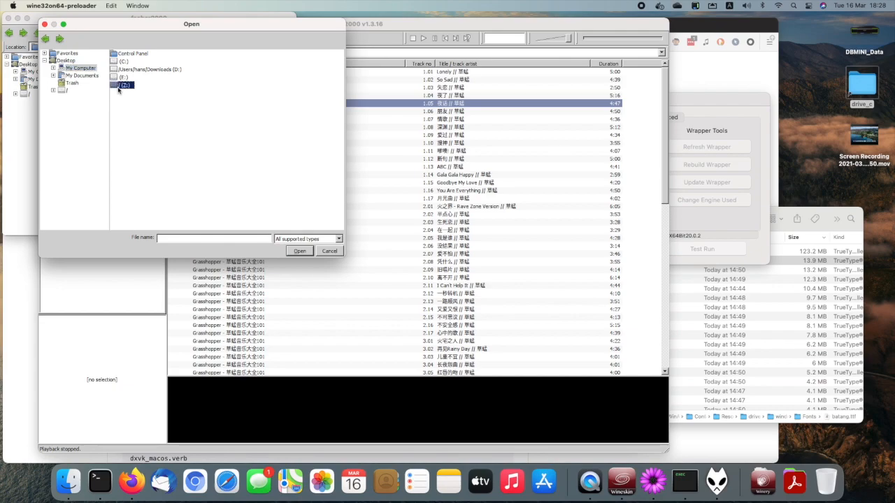
{"action": "double_click", "coordinate": [118, 87]}
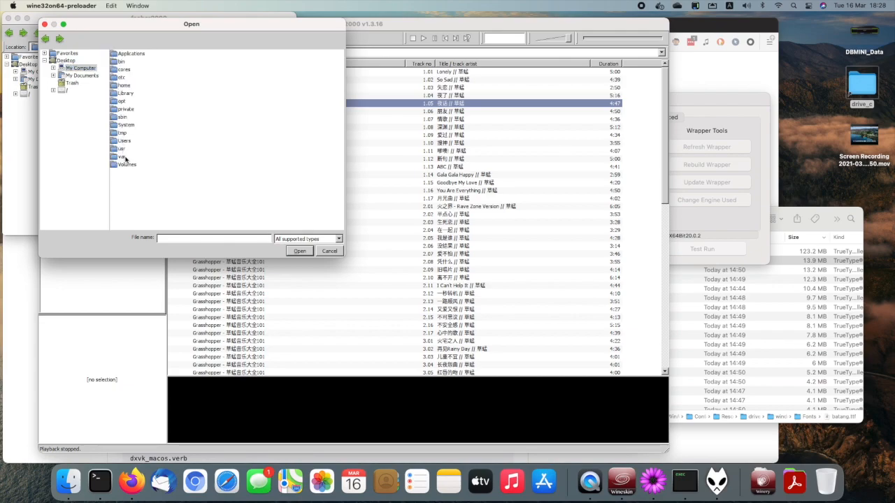
Browse from Volumes to the data drive's music folder and open the music collection folder inside it
{"action": "double_click", "coordinate": [127, 165]}
{"action": "left_click", "coordinate": [139, 55]}
{"action": "double_click", "coordinate": [139, 54]}
{"action": "double_click", "coordinate": [131, 75]}
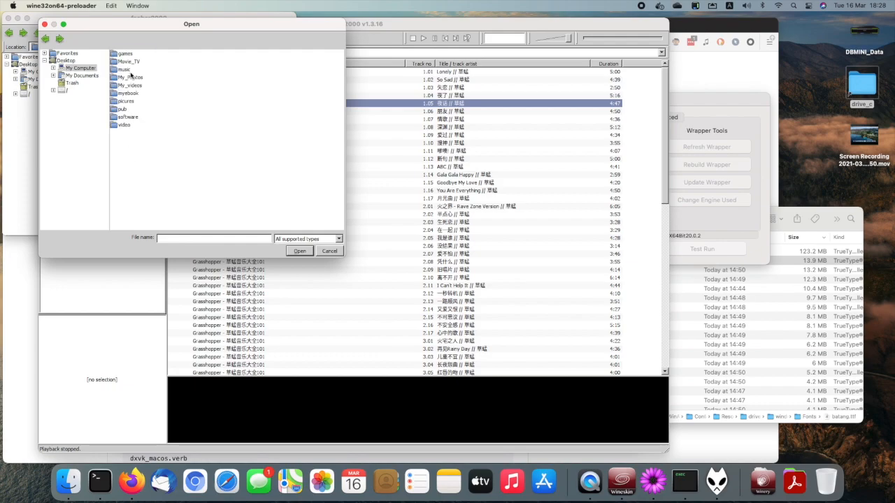
{"action": "double_click", "coordinate": [124, 69]}
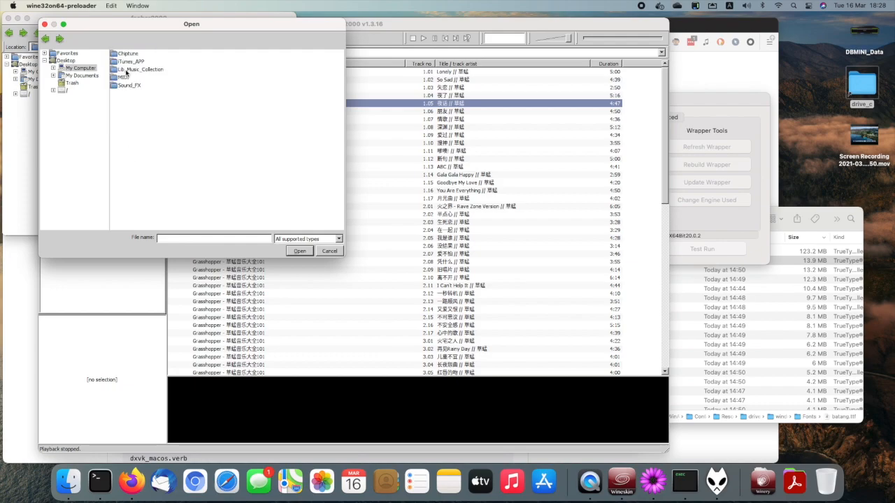
{"action": "double_click", "coordinate": [138, 70]}
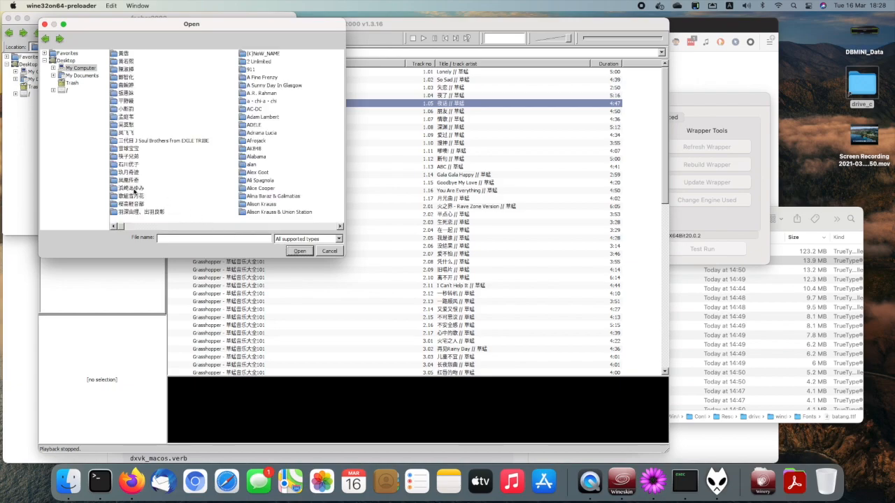
Open the NEXT LEVEL tracks by 浜崎あゆみ, from 01 Bridge to the sky.mp3 through 14 Curtain call.mp3, and stop playback
{"action": "double_click", "coordinate": [134, 192]}
{"action": "double_click", "coordinate": [126, 55]}
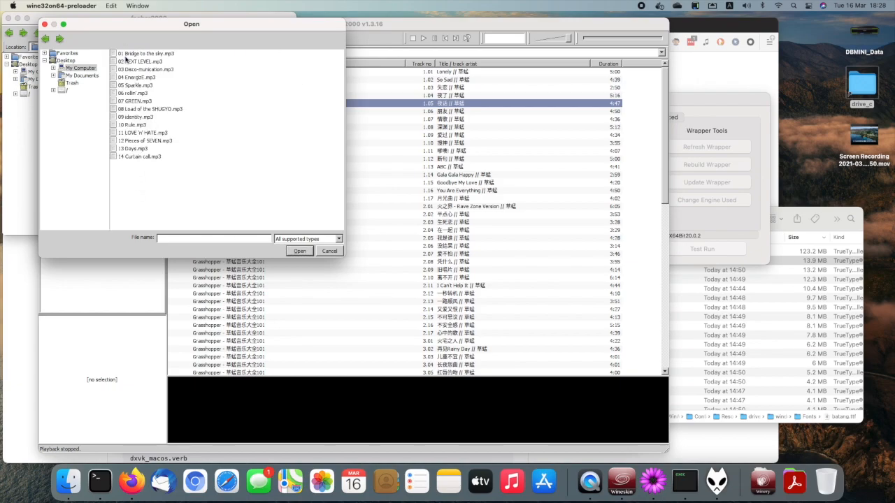
{"action": "left_click", "coordinate": [134, 57]}
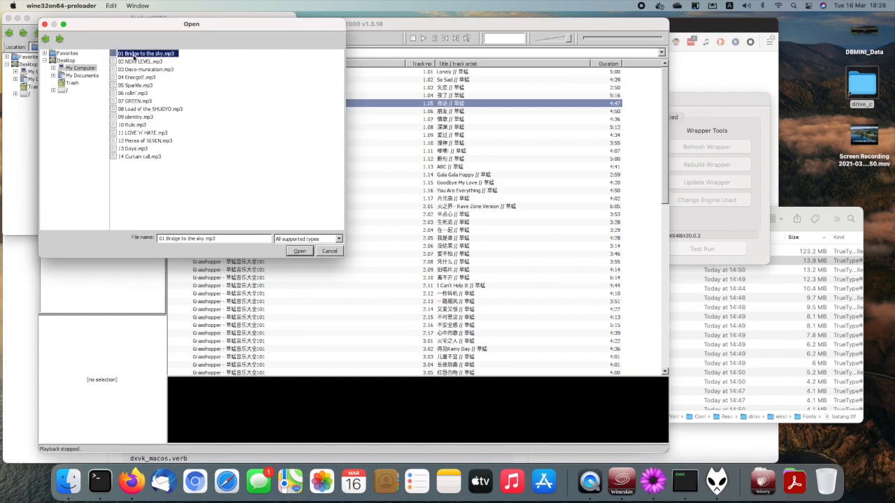
{"action": "left_click", "coordinate": [150, 158], "text": "shift"}
{"action": "left_click", "coordinate": [300, 251]}
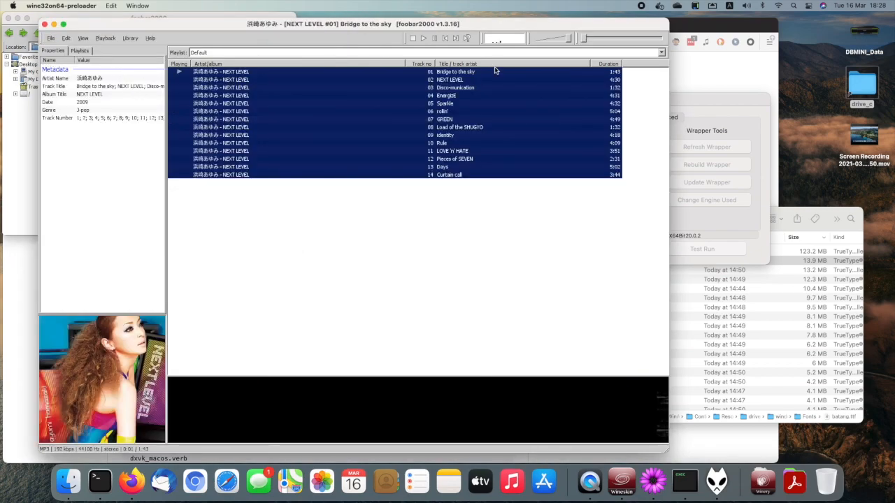
{"action": "left_click", "coordinate": [411, 40]}
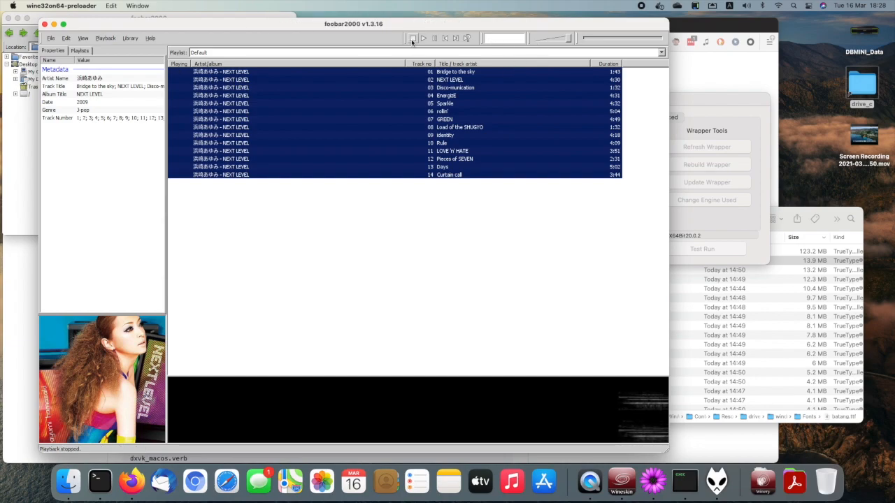
View the metadata properties of track 08, Load of the SHUGYO, close them and exit foobar2000
{"action": "left_click", "coordinate": [296, 126]}
{"action": "right_click", "coordinate": [297, 126]}
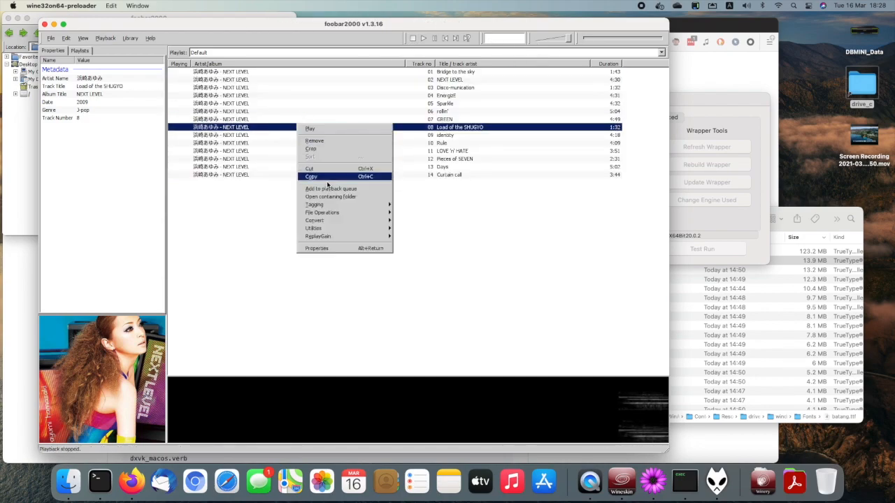
{"action": "left_click", "coordinate": [346, 249]}
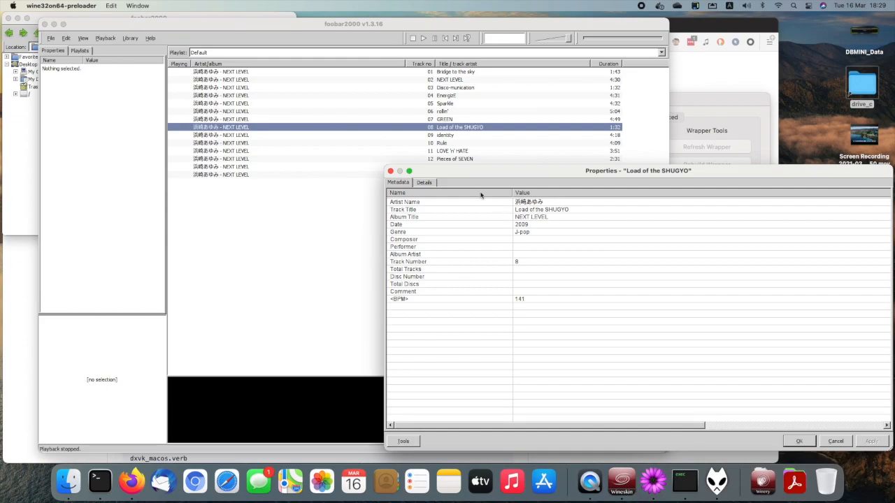
{"action": "left_click", "coordinate": [390, 171]}
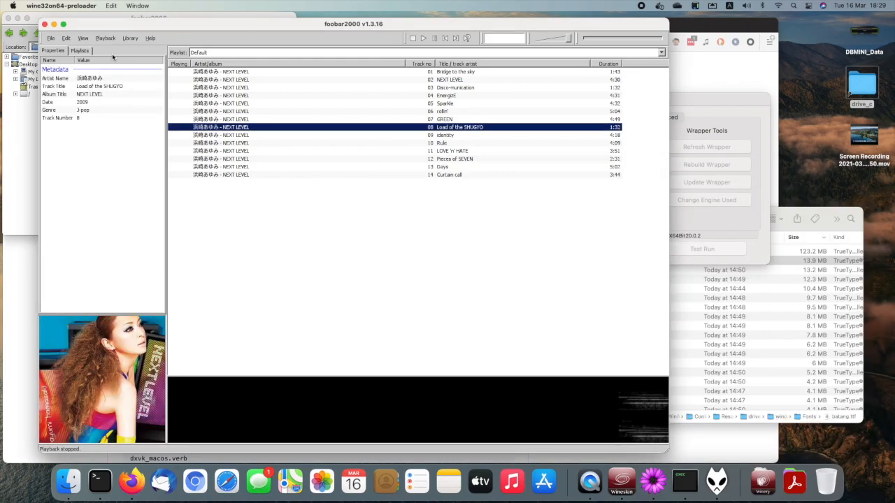
{"action": "left_click", "coordinate": [50, 37]}
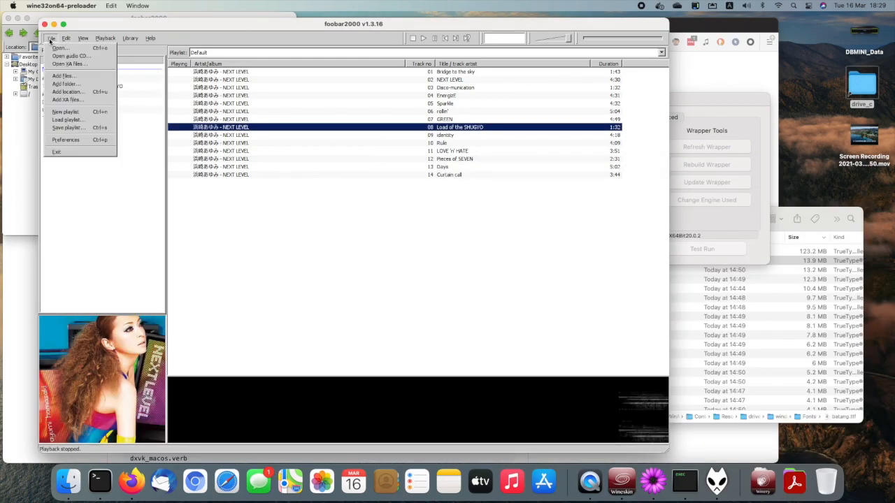
{"action": "left_click", "coordinate": [56, 152]}
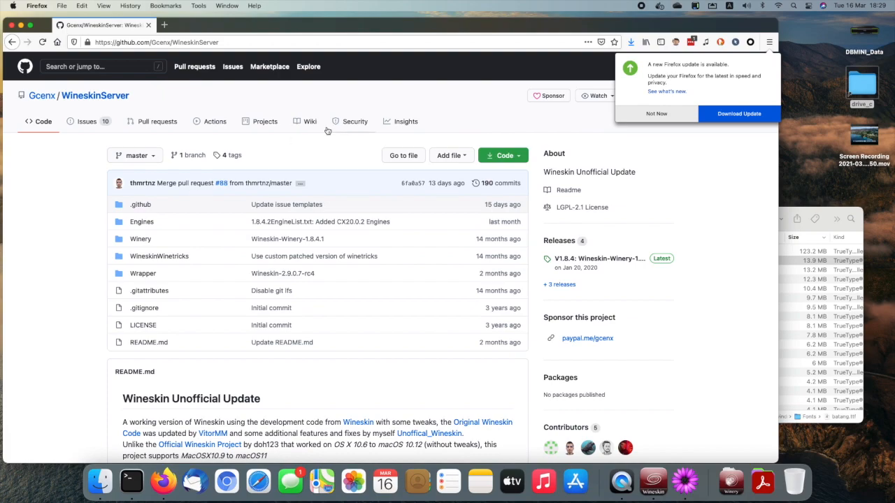
Open the Tips and tricks page of the WineskinServer wiki and highlight the passage on Winetricks packages that most recent games need
{"action": "left_click", "coordinate": [305, 125]}
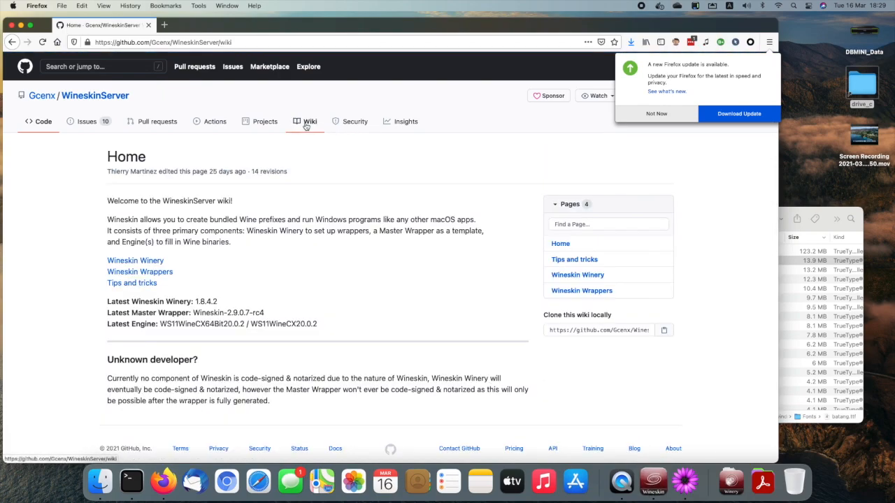
{"action": "left_click", "coordinate": [137, 283]}
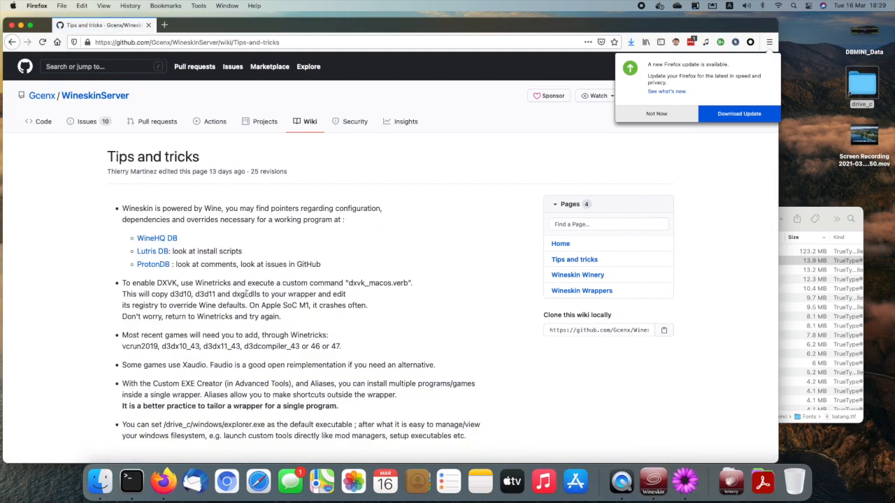
{"action": "scroll", "coordinate": [246, 294], "scroll_direction": "down", "scroll_amount": 3}
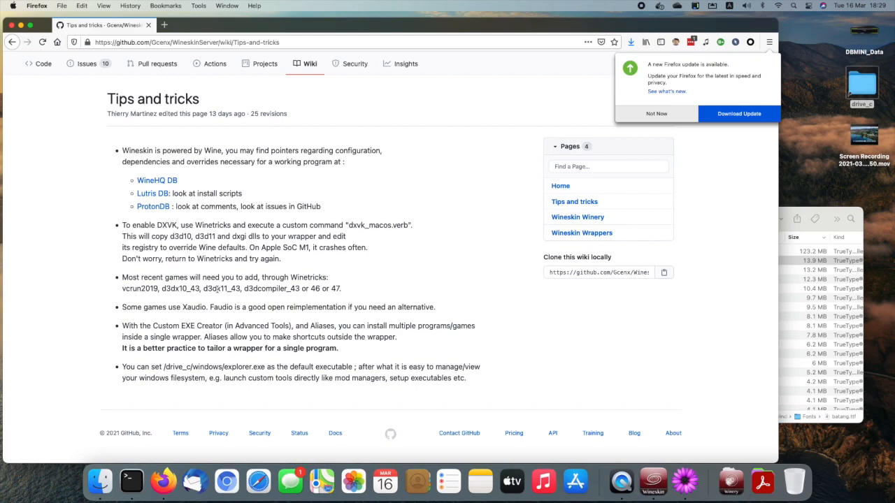
{"action": "left_click_drag", "start_coordinate": [122, 277], "coordinate": [346, 290]}
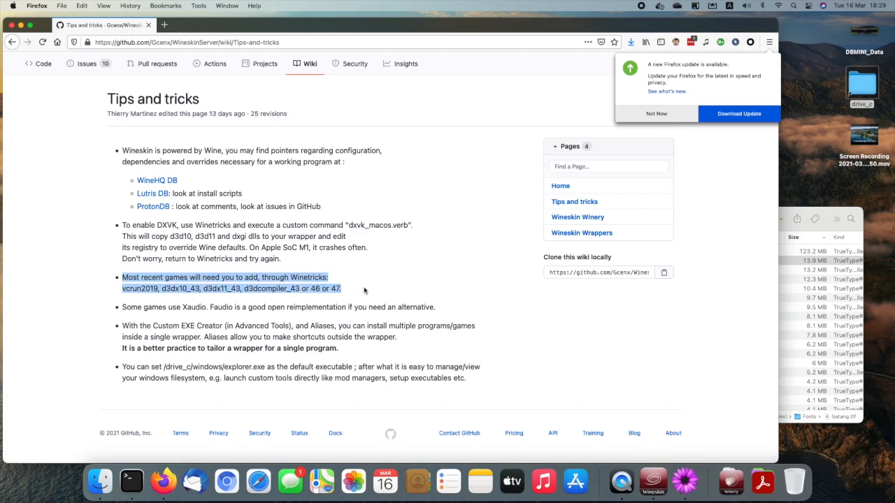
{"action": "left_click", "coordinate": [363, 290]}
Switch to Wineskin, decline viewing the Test Run Log and open Winetricks
{"action": "left_click", "coordinate": [651, 478]}
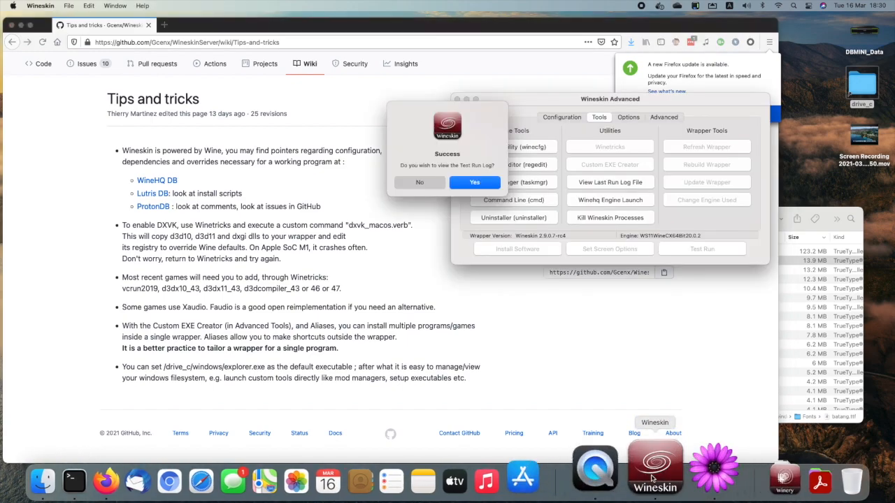
{"action": "left_click", "coordinate": [423, 183]}
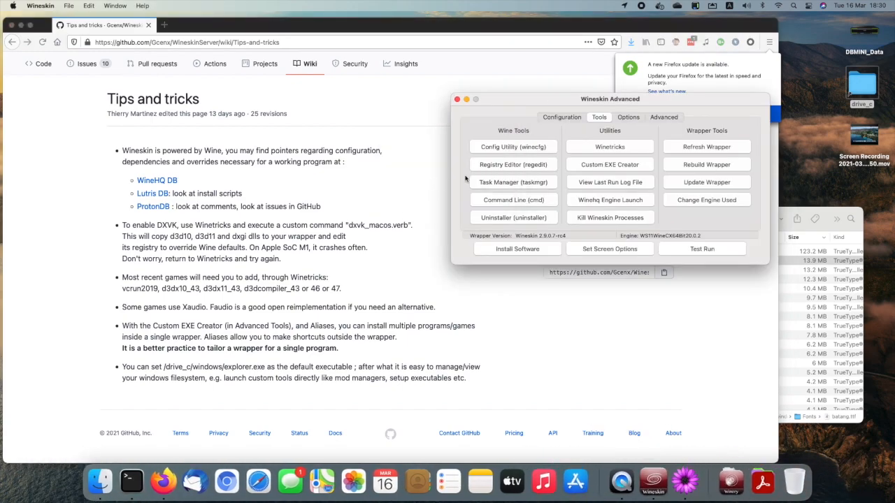
{"action": "left_click", "coordinate": [597, 148]}
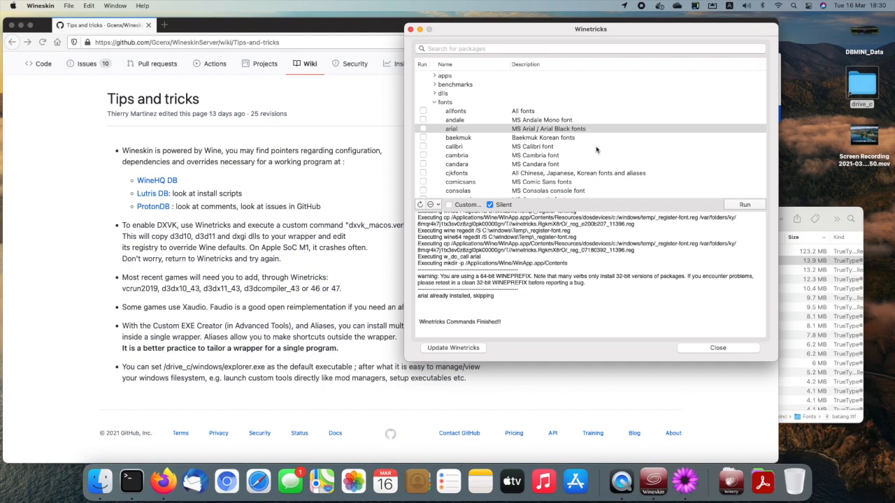
Collapse the fonts category in the package list and expand the dlls category
{"action": "scroll", "coordinate": [515, 139], "scroll_direction": "down", "scroll_amount": 1}
{"action": "scroll", "coordinate": [515, 140], "scroll_direction": "up", "scroll_amount": 1}
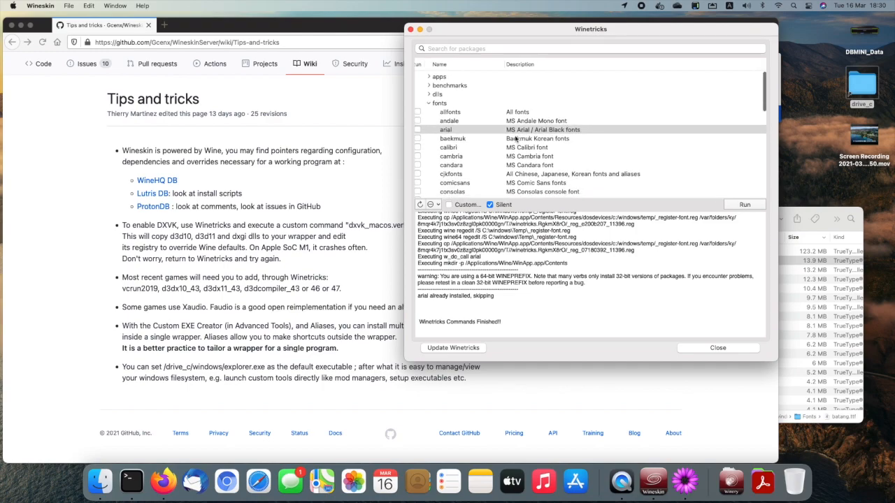
{"action": "left_click", "coordinate": [430, 103]}
{"action": "scroll", "coordinate": [465, 110], "scroll_direction": "left", "scroll_amount": 1}
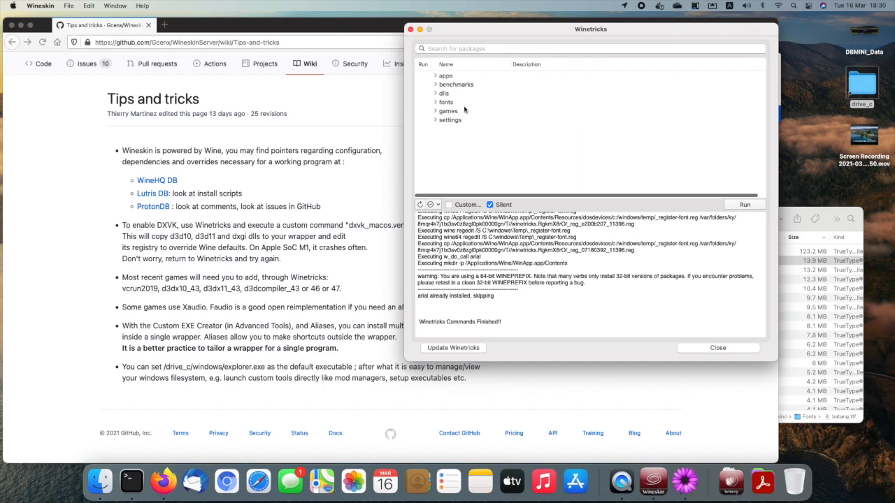
{"action": "left_click", "coordinate": [434, 94]}
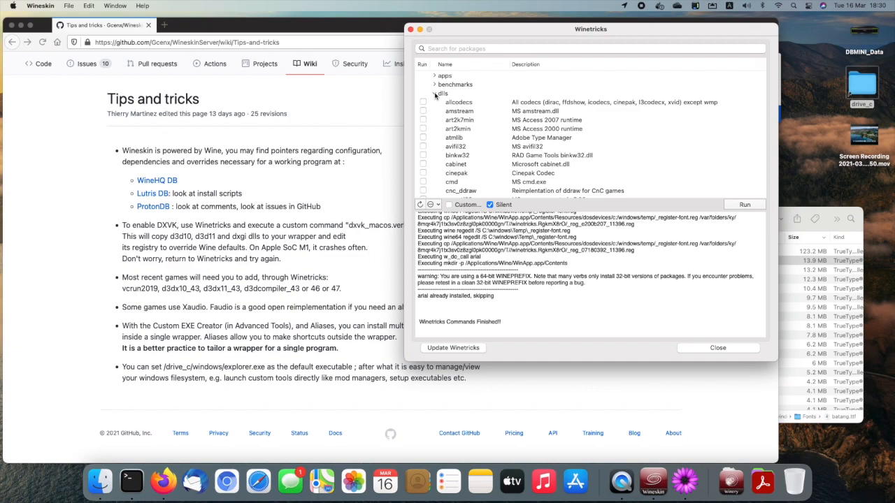
Mark the cabinet and cmd packages in the dlls category for installation
{"action": "scroll", "coordinate": [502, 106], "scroll_direction": "down", "scroll_amount": 3}
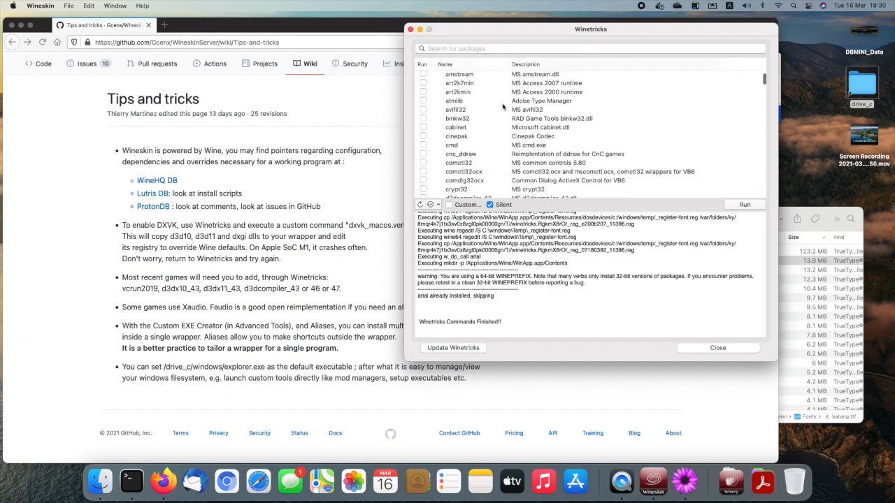
{"action": "scroll", "coordinate": [502, 107], "scroll_direction": "down", "scroll_amount": 4}
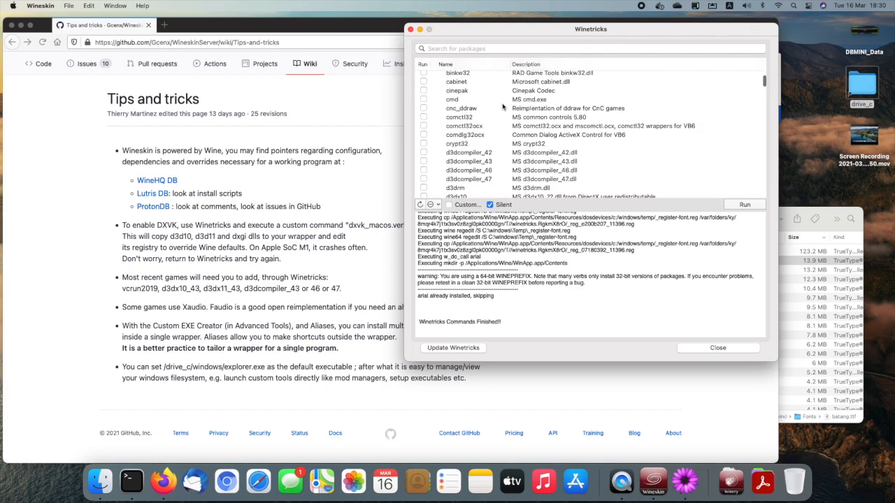
{"action": "scroll", "coordinate": [502, 107], "scroll_direction": "right", "scroll_amount": 1}
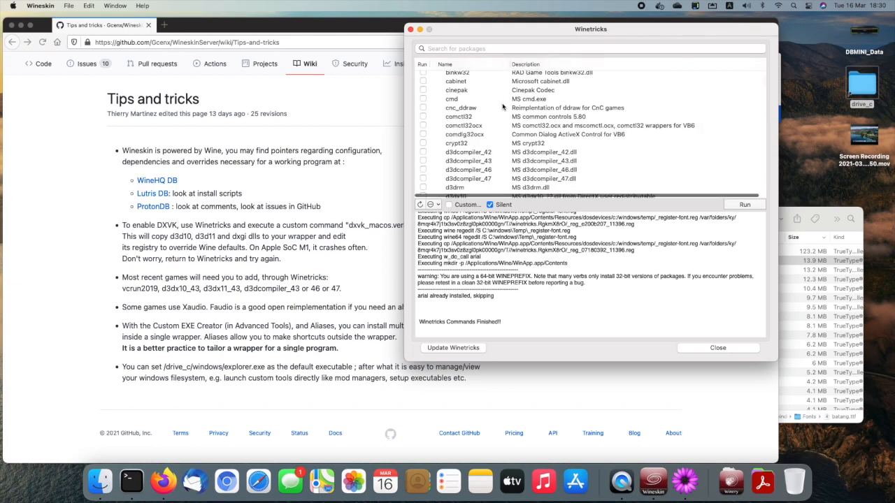
{"action": "left_click", "coordinate": [423, 82]}
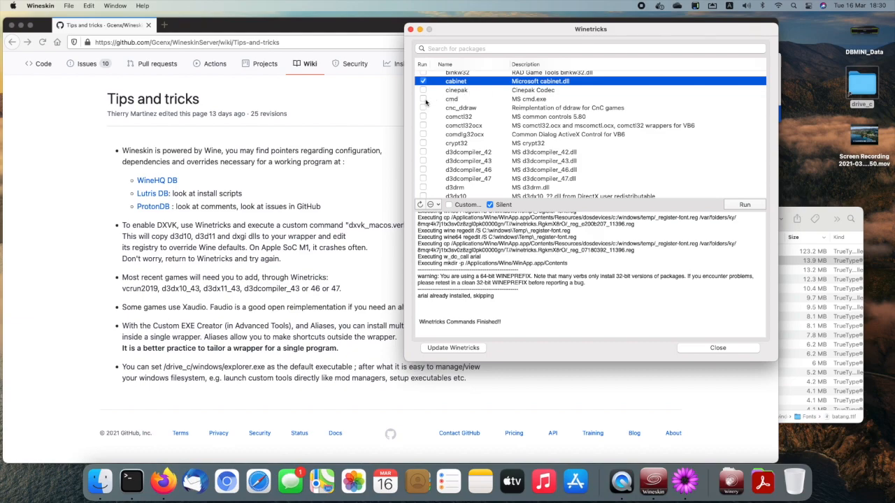
{"action": "left_click", "coordinate": [422, 100]}
Mark the d3dx10_43 and d3dx11_43 packages in the dlls category for installation
{"action": "scroll", "coordinate": [475, 109], "scroll_direction": "down", "scroll_amount": 3}
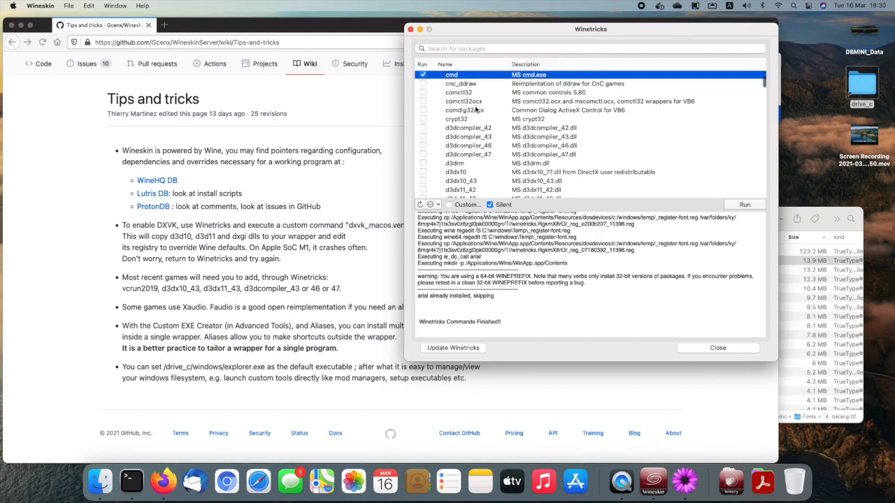
{"action": "scroll", "coordinate": [475, 108], "scroll_direction": "down", "scroll_amount": 3}
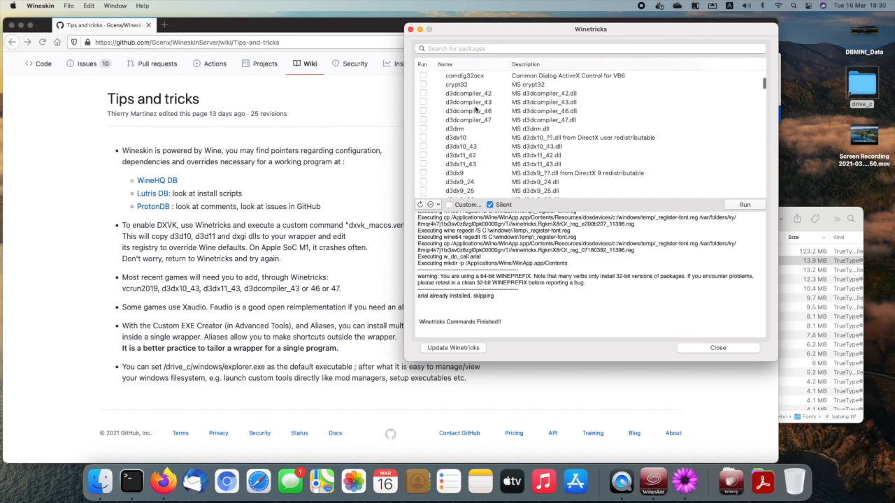
{"action": "scroll", "coordinate": [476, 109], "scroll_direction": "down", "scroll_amount": 5}
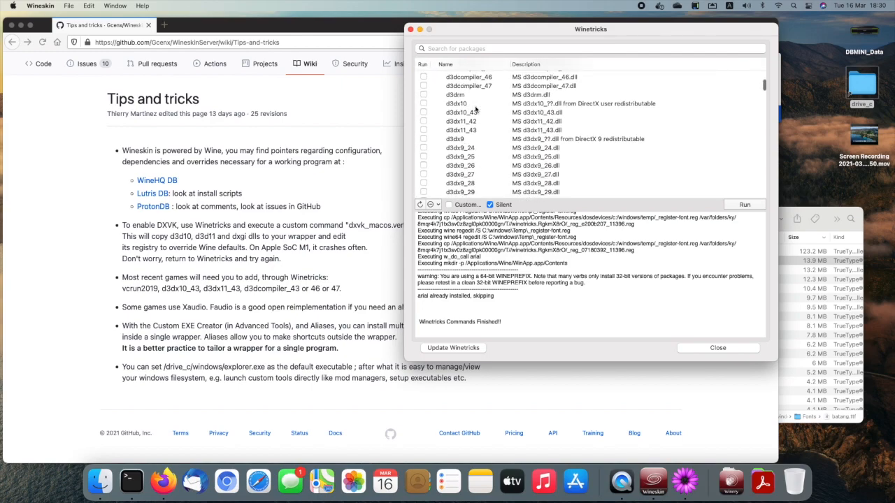
{"action": "scroll", "coordinate": [476, 109], "scroll_direction": "down", "scroll_amount": 1}
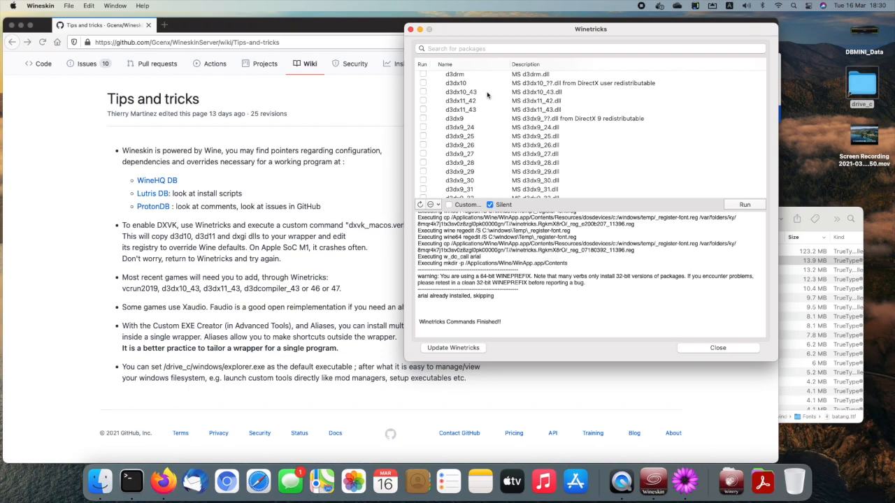
{"action": "left_click", "coordinate": [422, 92]}
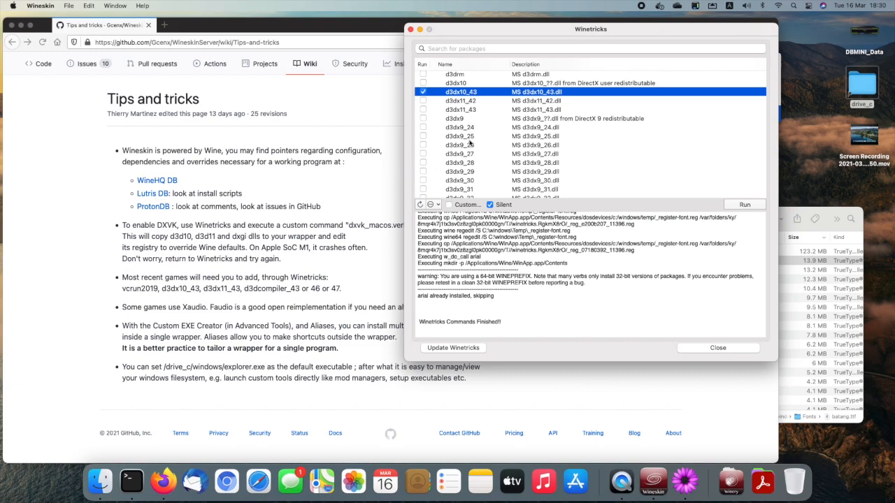
{"action": "left_click", "coordinate": [423, 110]}
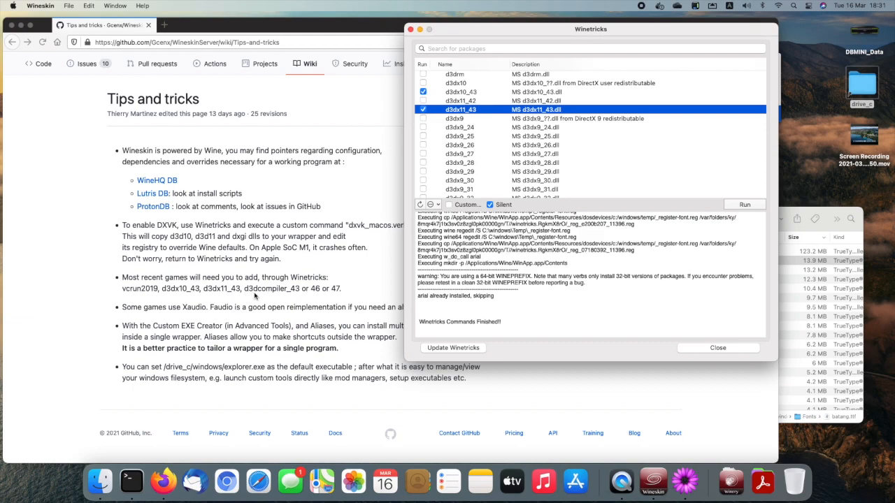
Mark d3dcompiler_43 and d3dcompiler_47 for installation and clear the mark on d3dcompiler_43 again
{"action": "scroll", "coordinate": [480, 127], "scroll_direction": "up", "scroll_amount": 3}
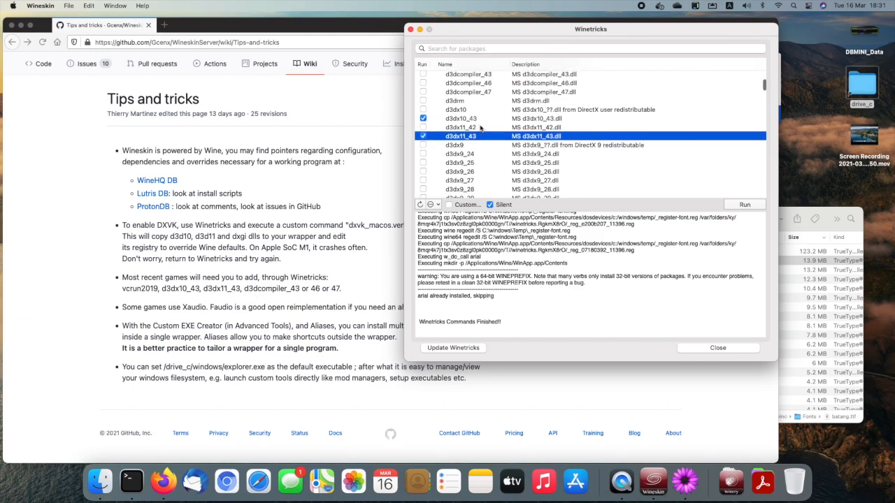
{"action": "scroll", "coordinate": [480, 127], "scroll_direction": "up", "scroll_amount": 3}
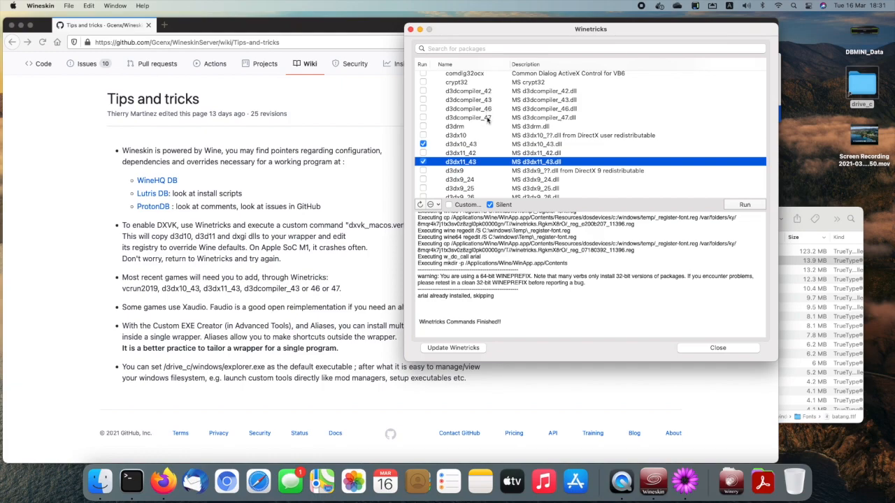
{"action": "left_click", "coordinate": [422, 99]}
{"action": "left_click", "coordinate": [422, 100]}
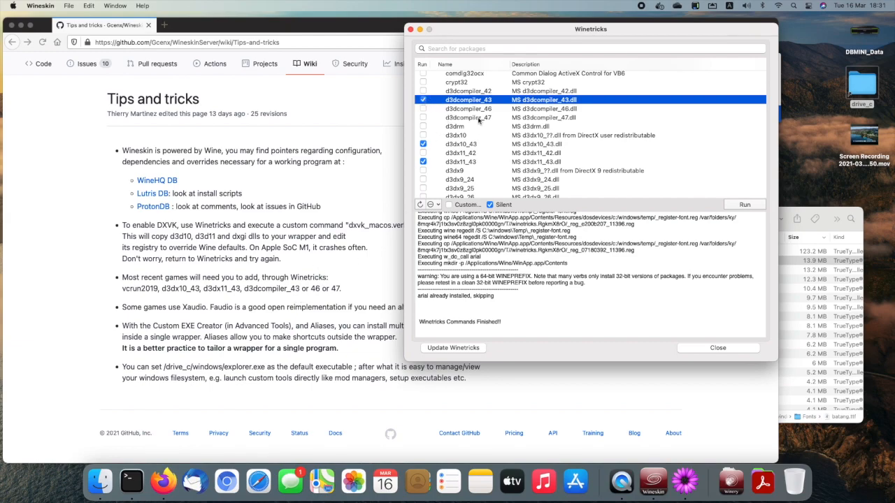
{"action": "left_click", "coordinate": [423, 117]}
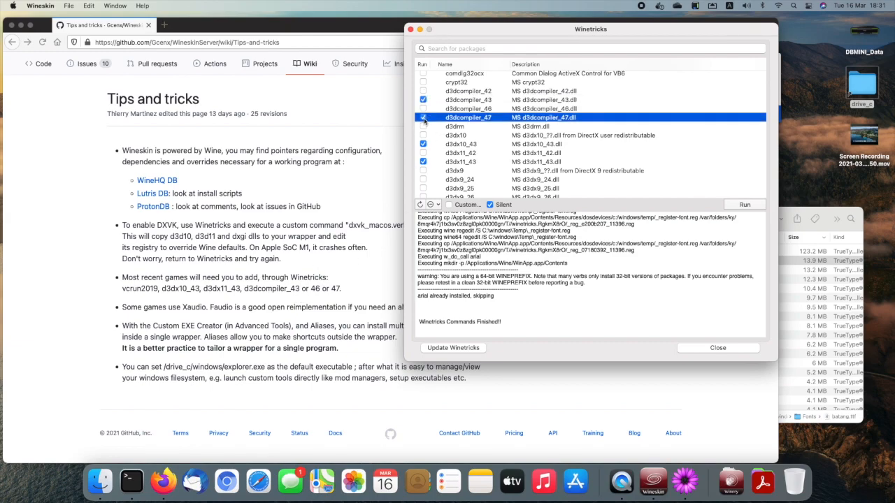
{"action": "left_click", "coordinate": [423, 100]}
Mark the d3dx9_43 package in the dlls category for installation
{"action": "scroll", "coordinate": [461, 126], "scroll_direction": "down", "scroll_amount": 4}
{"action": "scroll", "coordinate": [461, 126], "scroll_direction": "down", "scroll_amount": 2}
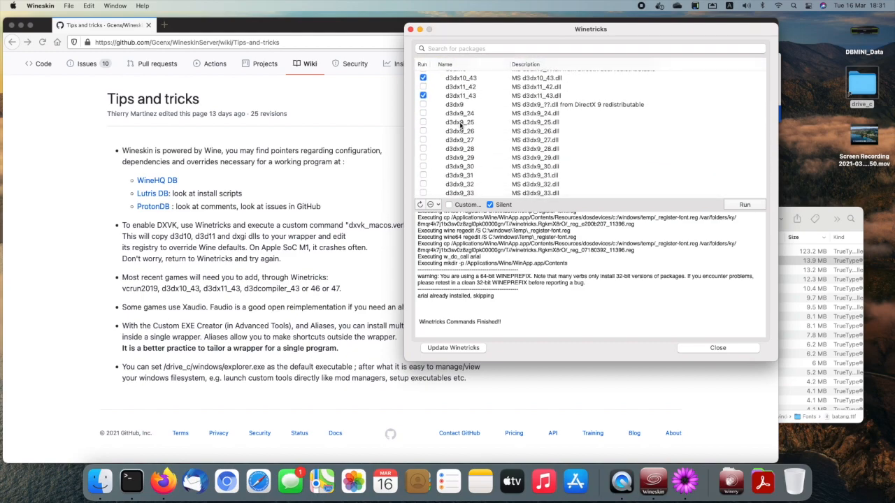
{"action": "scroll", "coordinate": [438, 123], "scroll_direction": "up", "scroll_amount": 1}
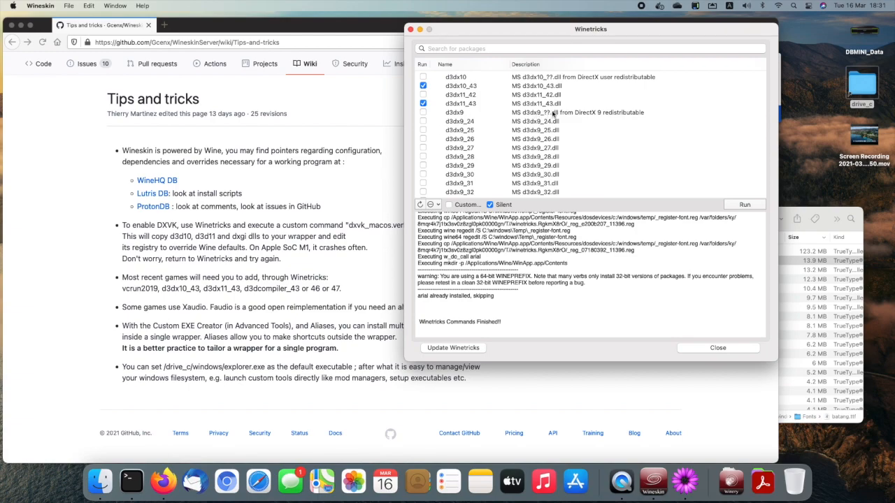
{"action": "scroll", "coordinate": [434, 127], "scroll_direction": "down", "scroll_amount": 5}
{"action": "scroll", "coordinate": [434, 126], "scroll_direction": "down", "scroll_amount": 1}
{"action": "left_click", "coordinate": [422, 140]}
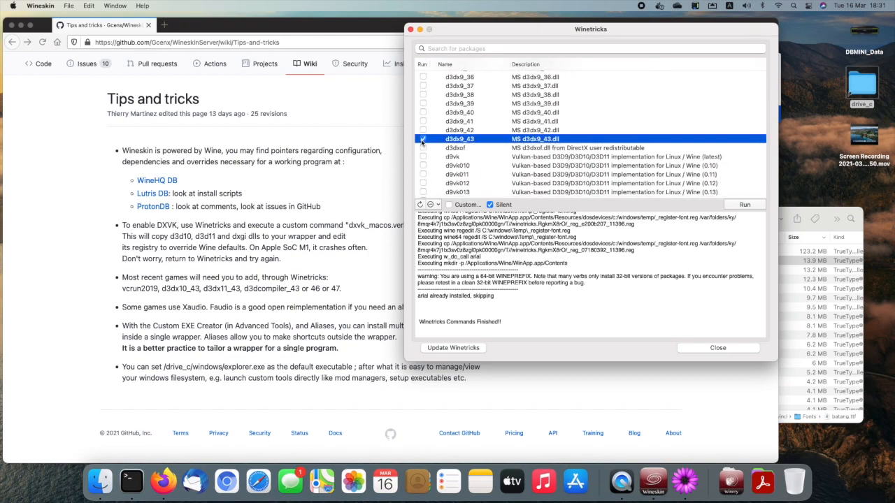
Mark the dinput package in the dlls category for installation
{"action": "scroll", "coordinate": [478, 128], "scroll_direction": "down", "scroll_amount": 2}
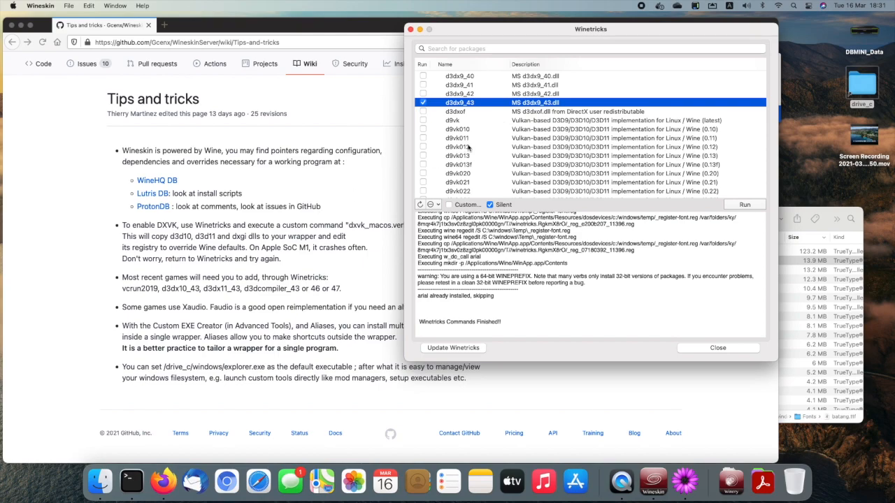
{"action": "scroll", "coordinate": [472, 126], "scroll_direction": "down", "scroll_amount": 5}
{"action": "scroll", "coordinate": [472, 126], "scroll_direction": "down", "scroll_amount": 2}
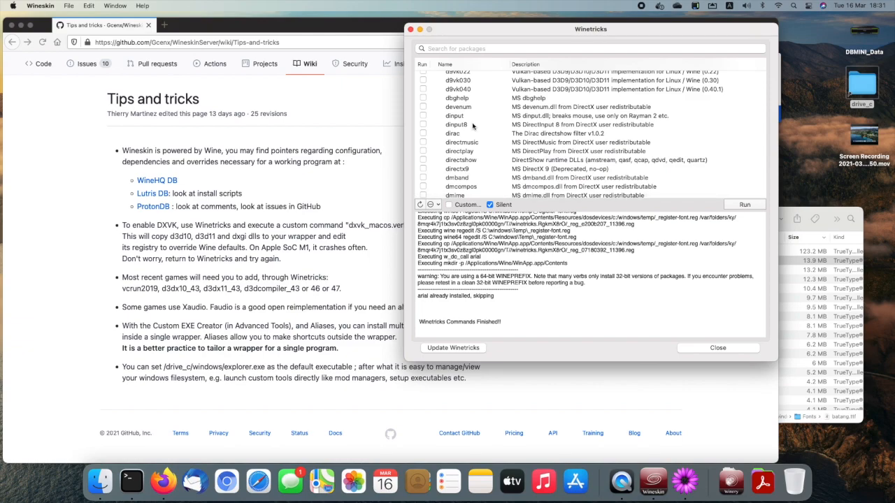
{"action": "left_click", "coordinate": [423, 116]}
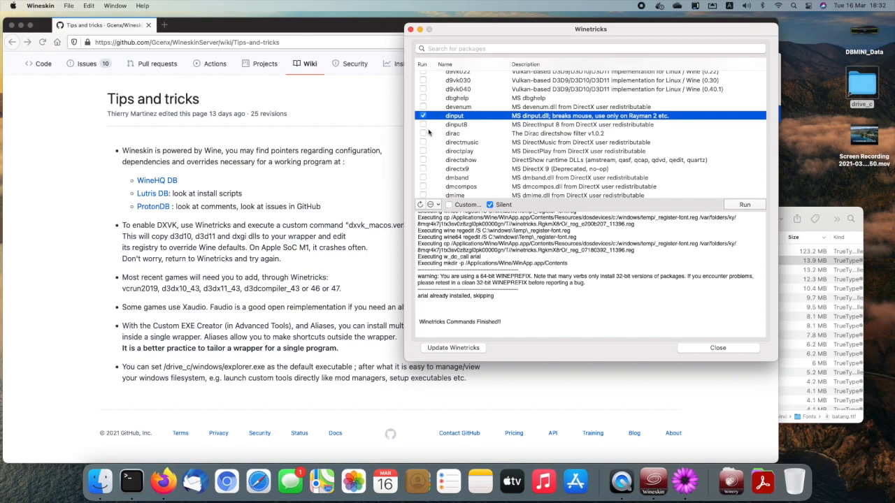
Mark the directshow, directplay and directmusic packages in the dlls category for installation
{"action": "scroll", "coordinate": [429, 132], "scroll_direction": "down", "scroll_amount": 3}
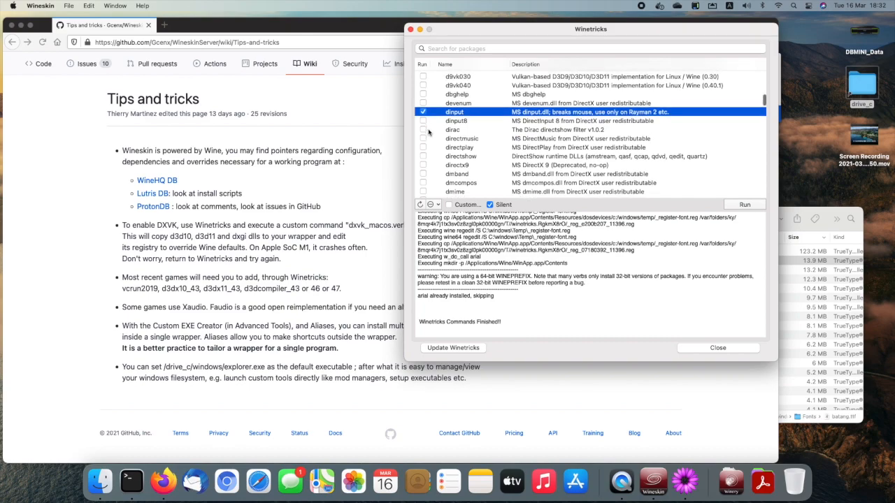
{"action": "scroll", "coordinate": [429, 132], "scroll_direction": "right", "scroll_amount": 1}
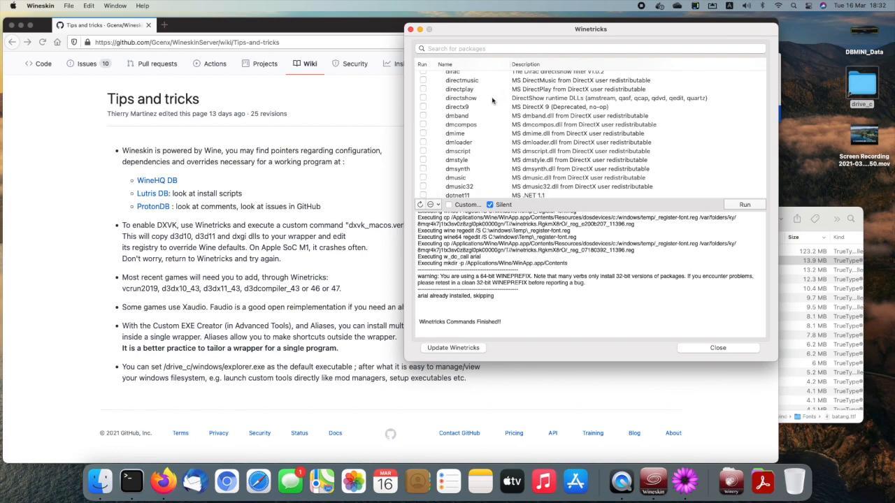
{"action": "left_click", "coordinate": [424, 99]}
{"action": "left_click", "coordinate": [423, 90]}
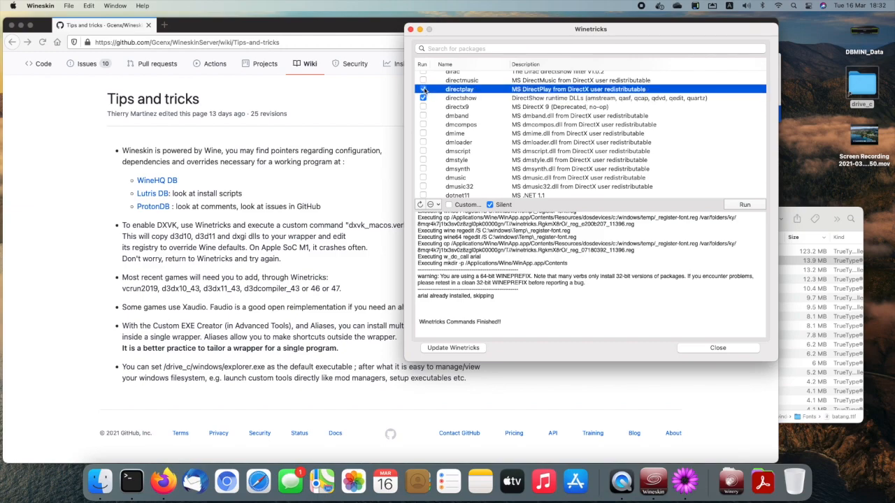
{"action": "left_click", "coordinate": [423, 81]}
{"action": "scroll", "coordinate": [423, 83], "scroll_direction": "up", "scroll_amount": 2}
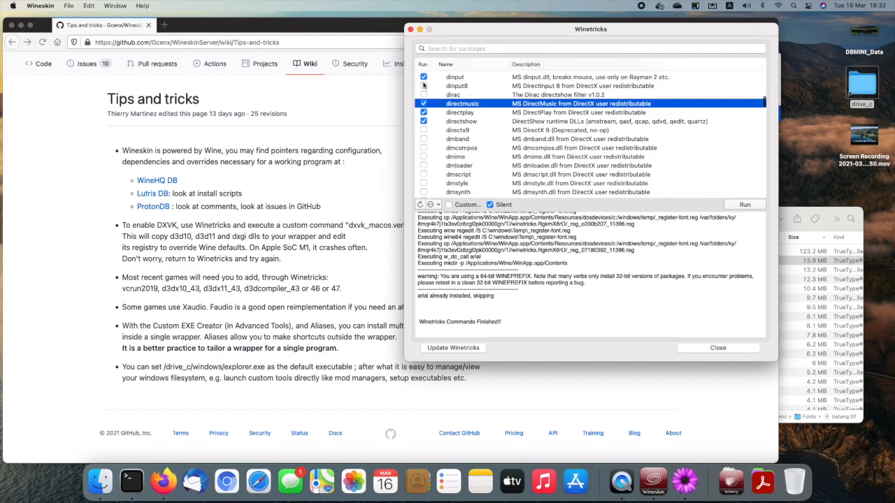
{"action": "scroll", "coordinate": [423, 84], "scroll_direction": "down", "scroll_amount": 1}
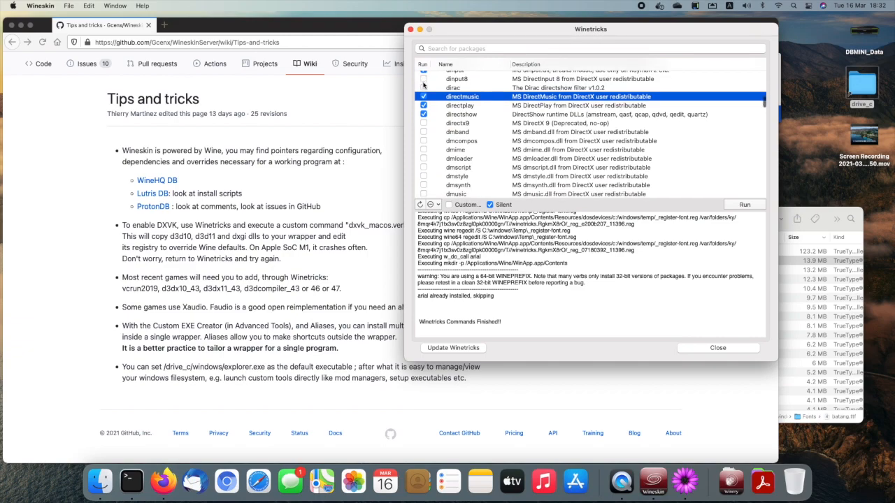
Mark the dotnet35 and dotnet35sp1 packages in the dlls category for installation
{"action": "scroll", "coordinate": [422, 83], "scroll_direction": "down", "scroll_amount": 5}
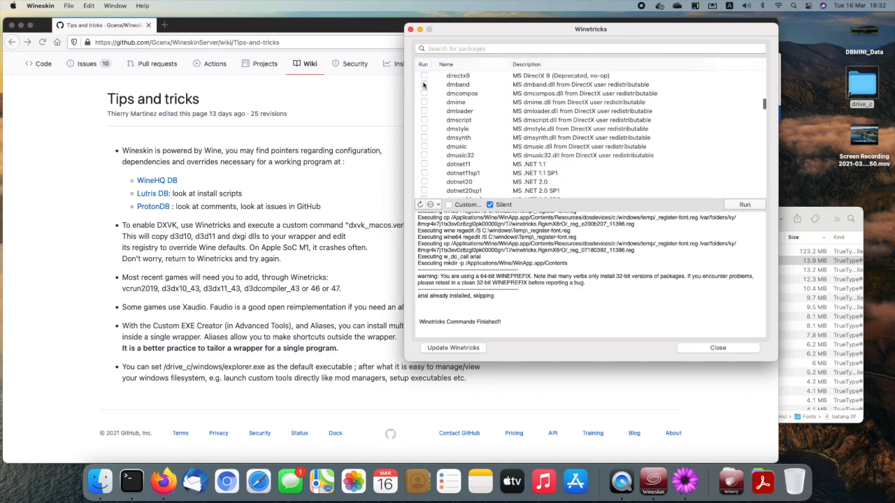
{"action": "scroll", "coordinate": [429, 132], "scroll_direction": "down", "scroll_amount": 5}
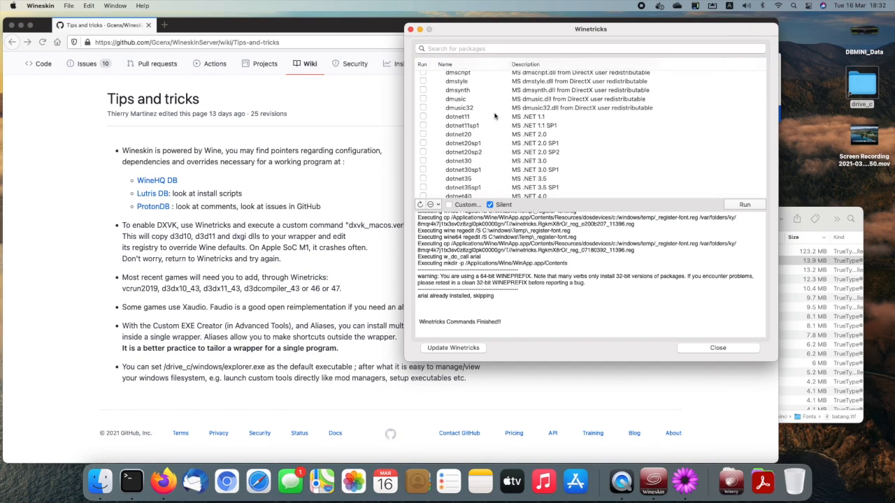
{"action": "scroll", "coordinate": [452, 129], "scroll_direction": "down", "scroll_amount": 2}
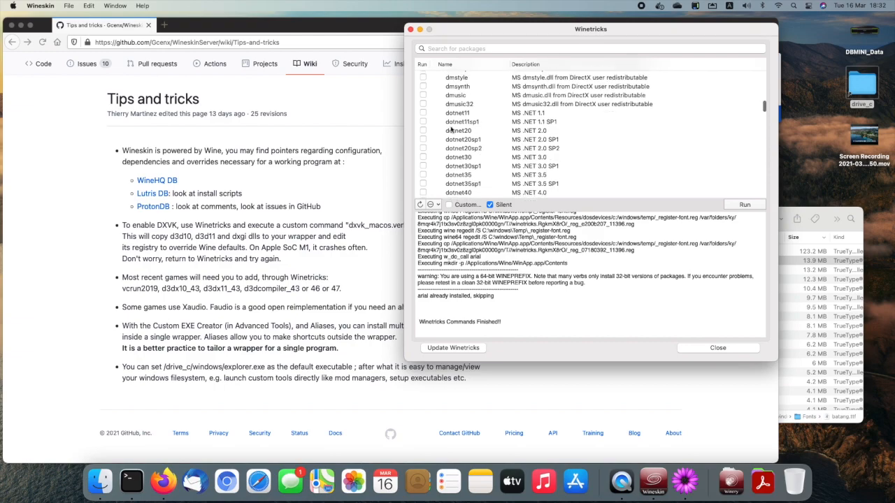
{"action": "scroll", "coordinate": [451, 129], "scroll_direction": "down", "scroll_amount": 3}
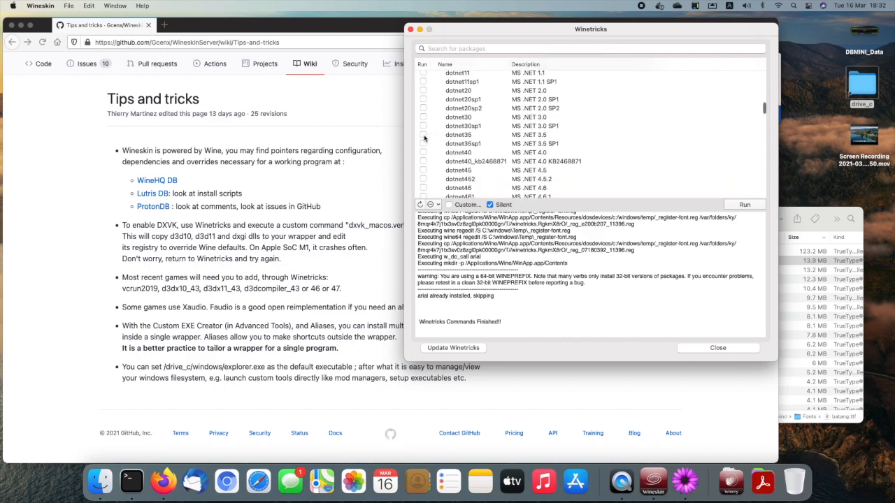
{"action": "left_click", "coordinate": [423, 136]}
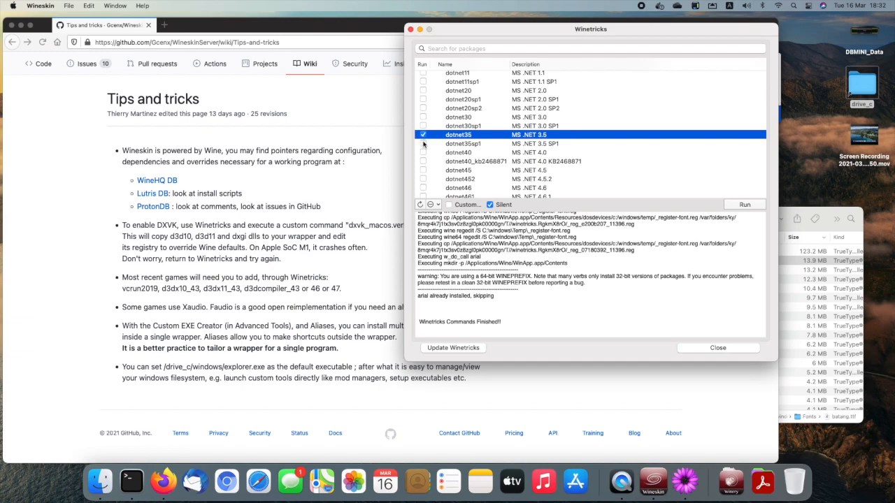
{"action": "left_click", "coordinate": [423, 143]}
Mark the dotnet40, dotnet40_kb2468871 and dotnet45 packages for installation
{"action": "scroll", "coordinate": [423, 144], "scroll_direction": "down", "scroll_amount": 2}
{"action": "scroll", "coordinate": [423, 144], "scroll_direction": "down", "scroll_amount": 2}
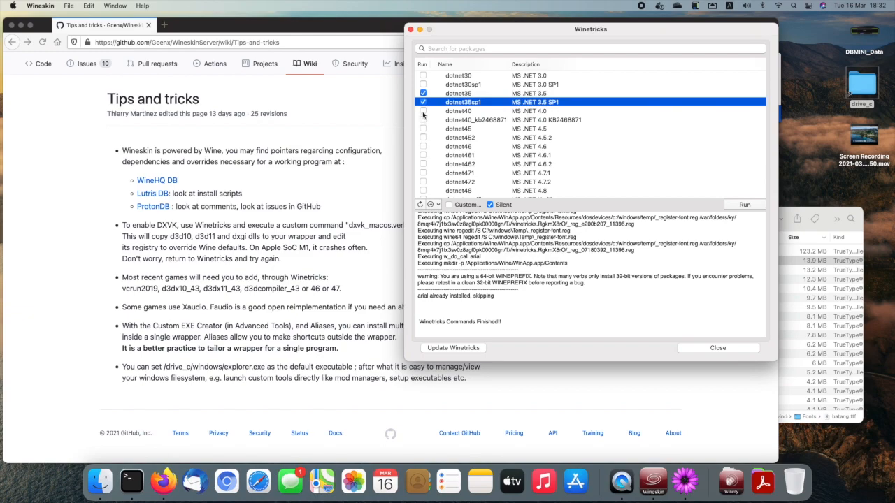
{"action": "left_click", "coordinate": [422, 111]}
{"action": "left_click", "coordinate": [423, 120]}
{"action": "left_click", "coordinate": [424, 130]}
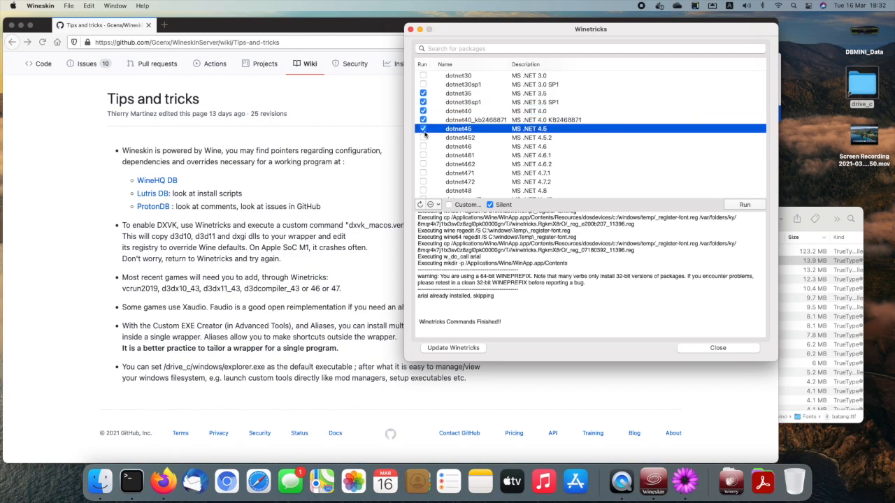
Mark the dsound package, DirectSound from the DirectX user redistributable, for installation
{"action": "scroll", "coordinate": [424, 134], "scroll_direction": "down", "scroll_amount": 5}
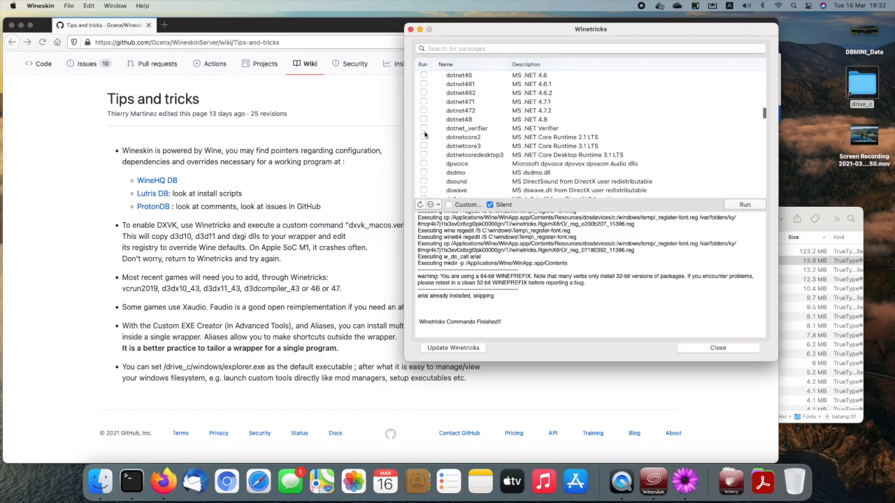
{"action": "scroll", "coordinate": [424, 134], "scroll_direction": "down", "scroll_amount": 4}
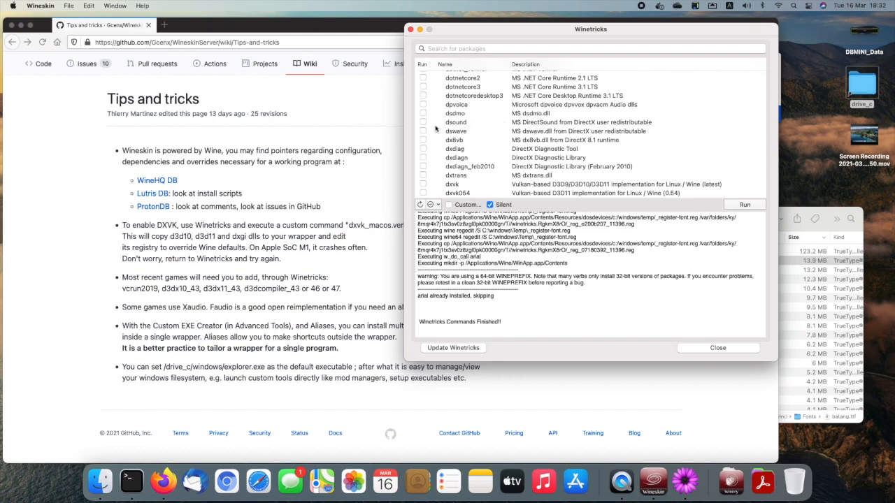
{"action": "scroll", "coordinate": [433, 127], "scroll_direction": "down", "scroll_amount": 1}
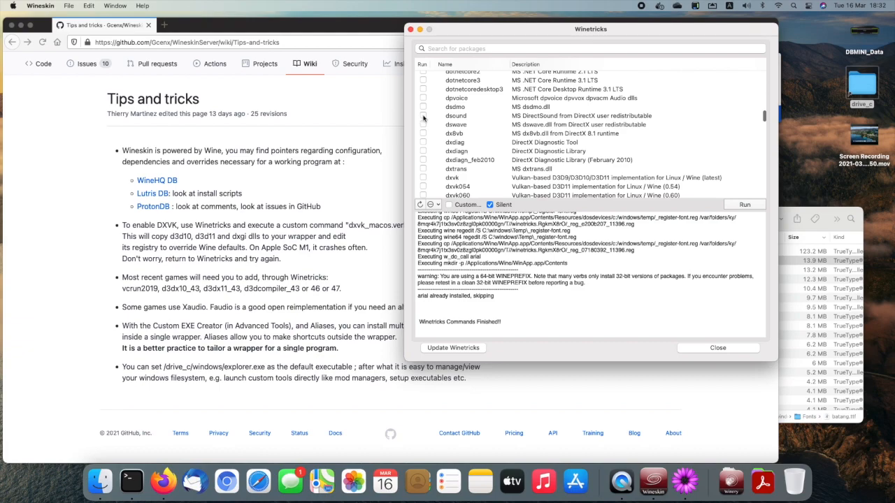
{"action": "left_click", "coordinate": [422, 116]}
Look through the dxvk, faudio, galliumnine, Internet Explorer and mfc packages in the dlls category
{"action": "scroll", "coordinate": [428, 131], "scroll_direction": "down", "scroll_amount": 3}
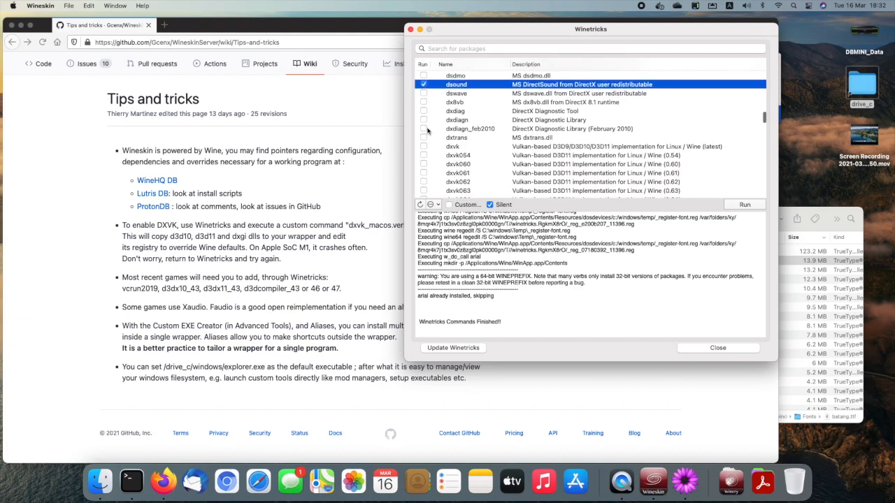
{"action": "scroll", "coordinate": [428, 130], "scroll_direction": "down", "scroll_amount": 2}
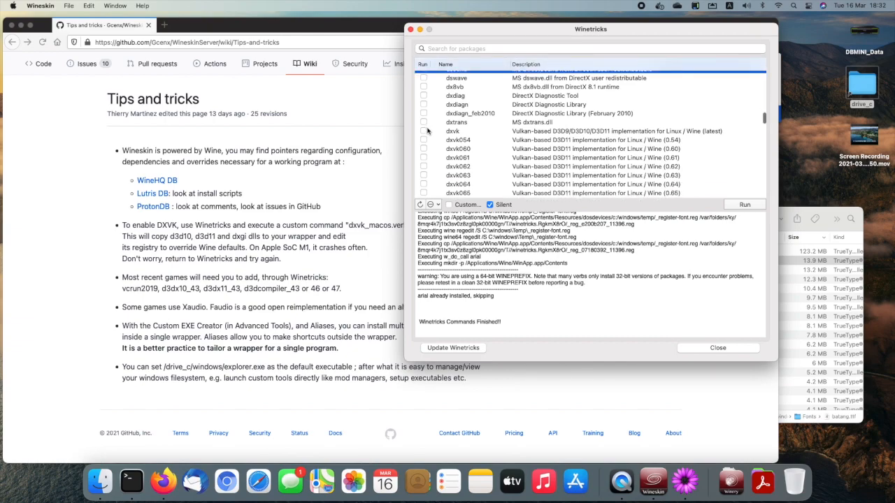
{"action": "scroll", "coordinate": [427, 131], "scroll_direction": "right", "scroll_amount": 1}
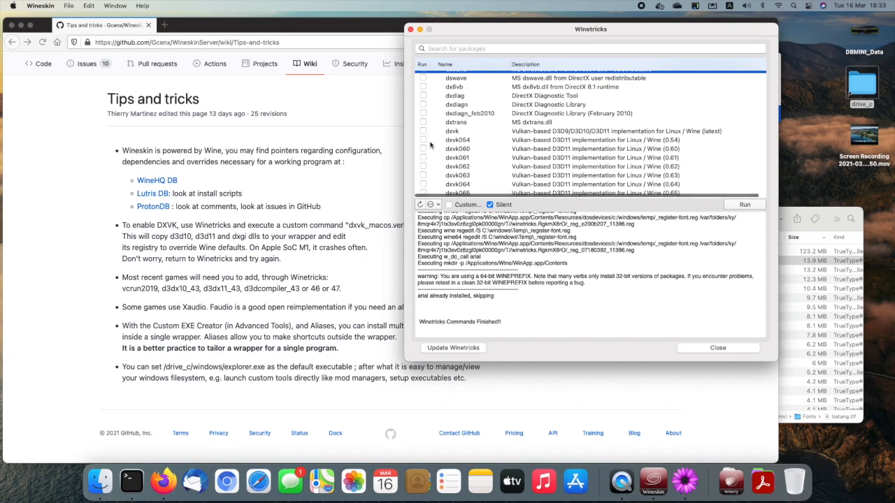
{"action": "scroll", "coordinate": [430, 144], "scroll_direction": "down", "scroll_amount": 5}
{"action": "scroll", "coordinate": [430, 144], "scroll_direction": "down", "scroll_amount": 10}
{"action": "scroll", "coordinate": [429, 144], "scroll_direction": "down", "scroll_amount": 8}
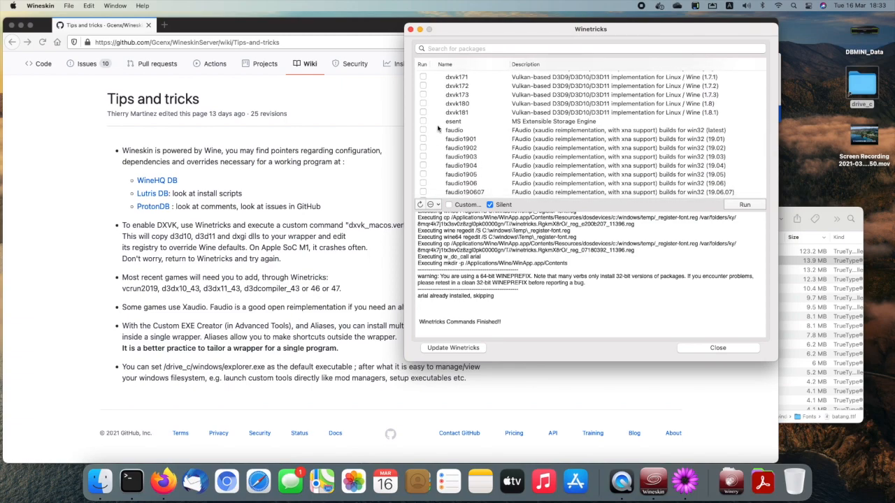
{"action": "scroll", "coordinate": [440, 141], "scroll_direction": "down", "scroll_amount": 4}
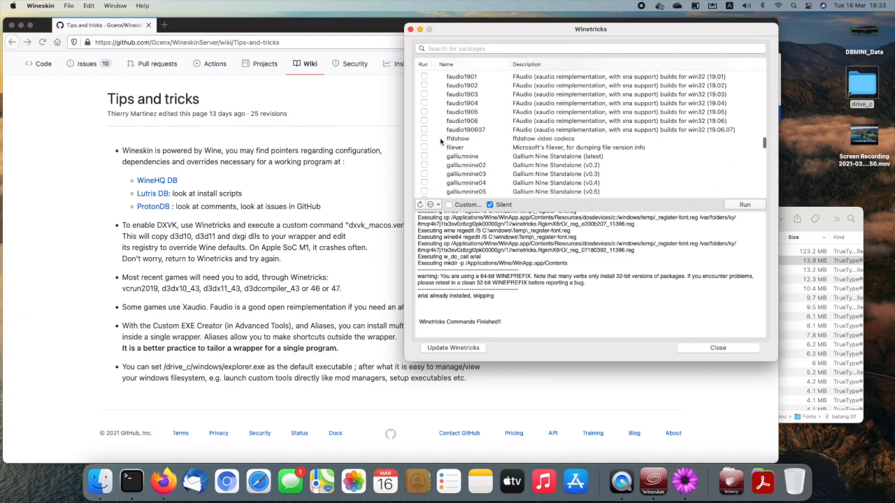
{"action": "scroll", "coordinate": [440, 142], "scroll_direction": "down", "scroll_amount": 4}
{"action": "scroll", "coordinate": [440, 142], "scroll_direction": "down", "scroll_amount": 3}
{"action": "scroll", "coordinate": [440, 142], "scroll_direction": "down", "scroll_amount": 1}
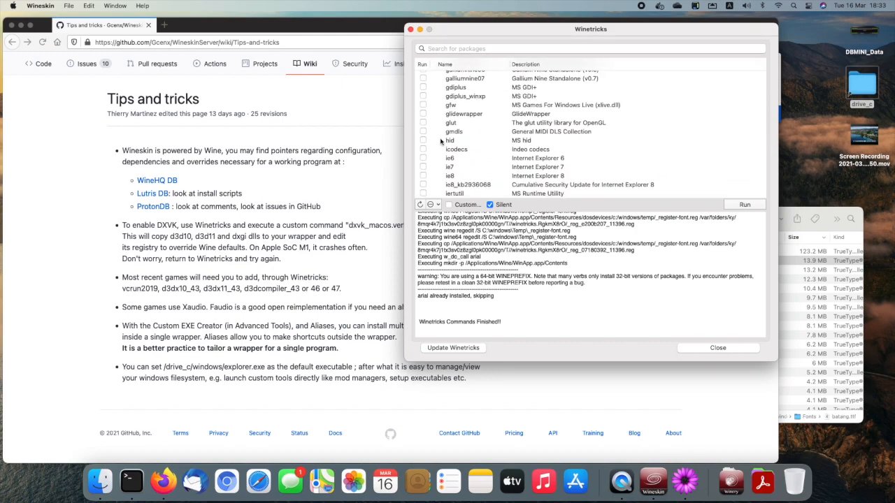
{"action": "scroll", "coordinate": [440, 142], "scroll_direction": "down", "scroll_amount": 6}
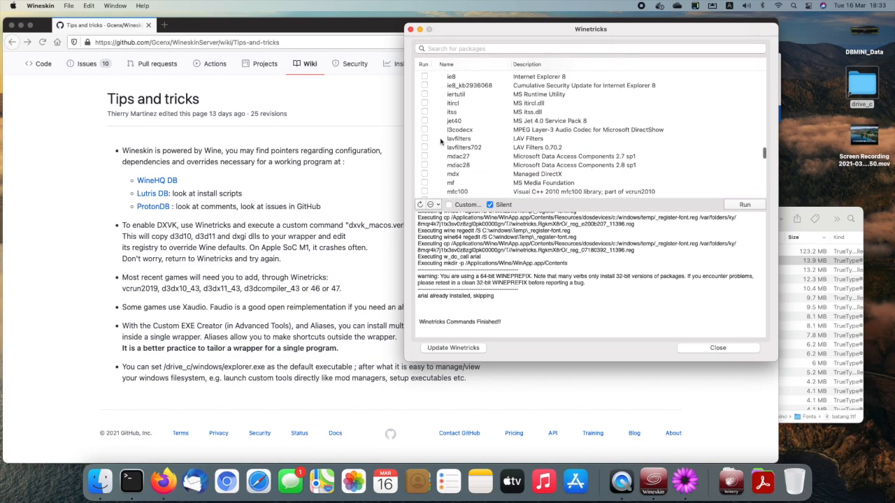
{"action": "scroll", "coordinate": [440, 142], "scroll_direction": "down", "scroll_amount": 4}
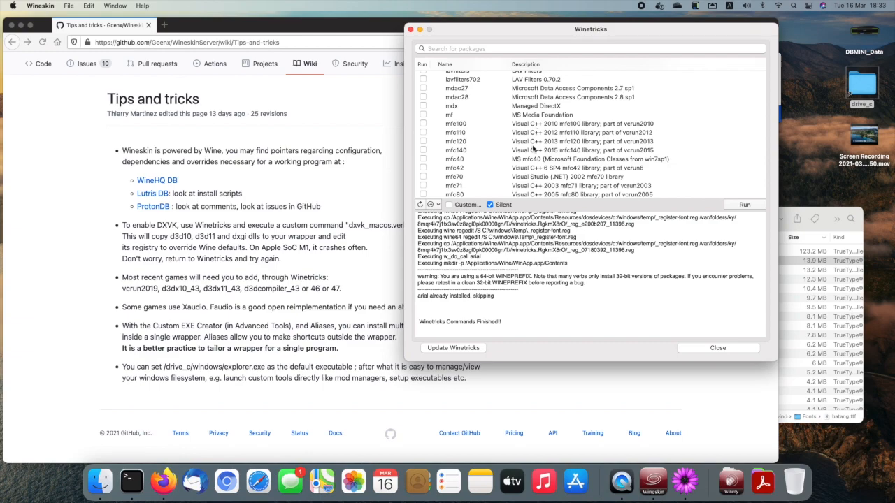
{"action": "scroll", "coordinate": [533, 157], "scroll_direction": "down", "scroll_amount": 3}
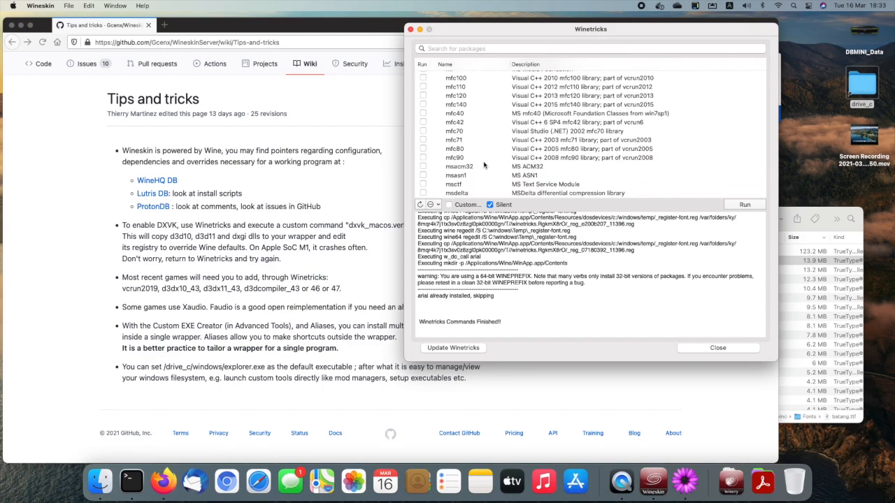
Mark the Visual C++ runtime packages vcrun2003, vcrun2005, vcrun2008, vcrun2010 and vcrun2012 for installation
{"action": "scroll", "coordinate": [483, 165], "scroll_direction": "down", "scroll_amount": 6}
{"action": "scroll", "coordinate": [484, 165], "scroll_direction": "right", "scroll_amount": 1}
{"action": "scroll", "coordinate": [483, 165], "scroll_direction": "down", "scroll_amount": 10}
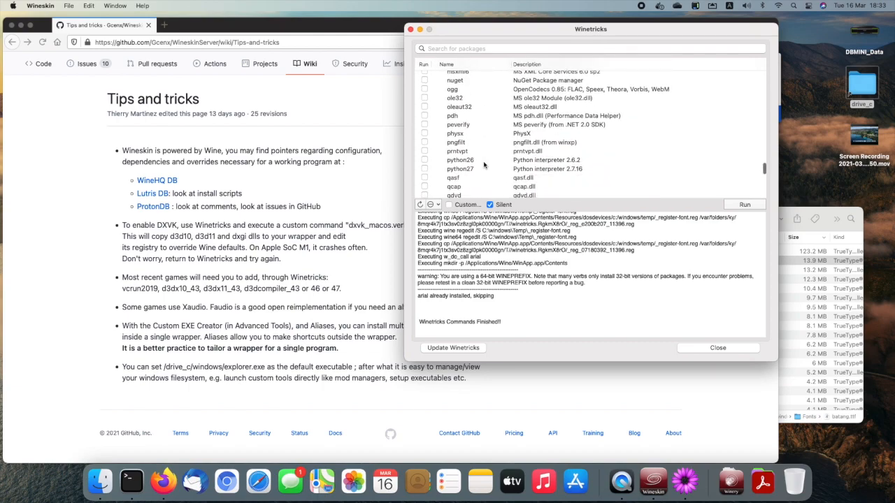
{"action": "scroll", "coordinate": [483, 165], "scroll_direction": "down", "scroll_amount": 4}
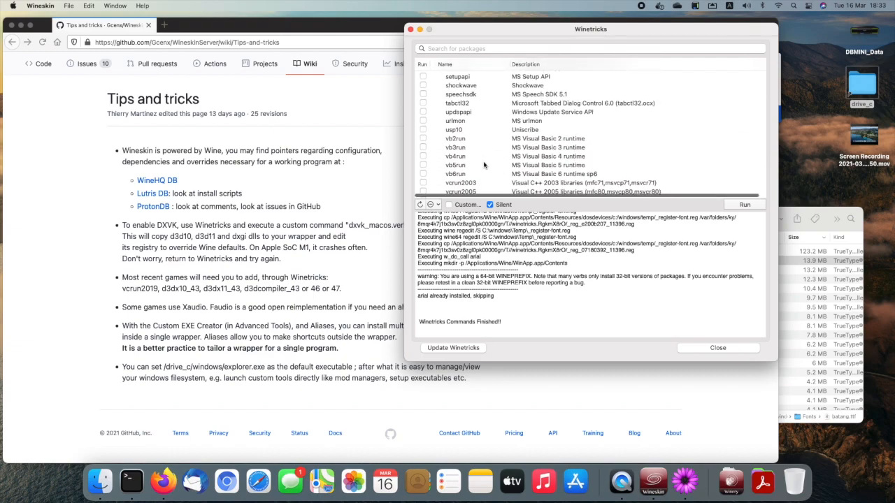
{"action": "scroll", "coordinate": [483, 165], "scroll_direction": "down", "scroll_amount": 3}
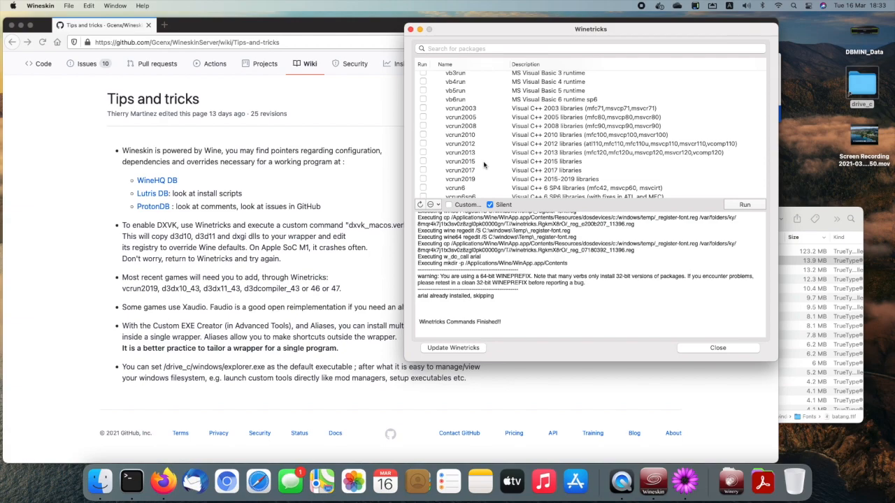
{"action": "scroll", "coordinate": [483, 165], "scroll_direction": "down", "scroll_amount": 4}
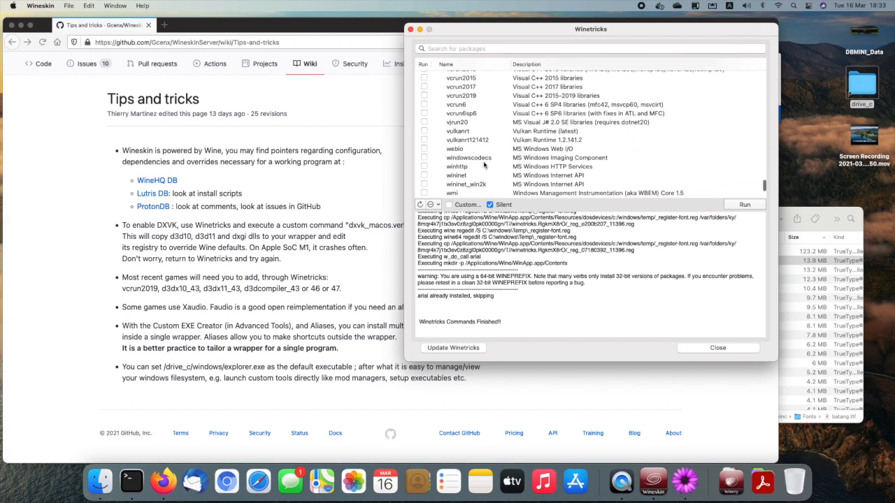
{"action": "scroll", "coordinate": [484, 165], "scroll_direction": "down", "scroll_amount": 3}
{"action": "scroll", "coordinate": [484, 165], "scroll_direction": "up", "scroll_amount": 5}
{"action": "scroll", "coordinate": [484, 165], "scroll_direction": "up", "scroll_amount": 1}
{"action": "scroll", "coordinate": [483, 165], "scroll_direction": "right", "scroll_amount": 1}
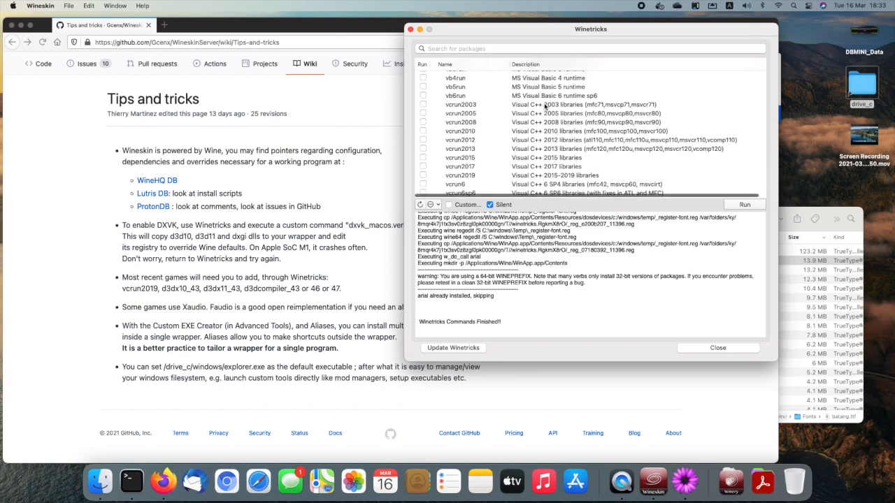
{"action": "left_click", "coordinate": [422, 131]}
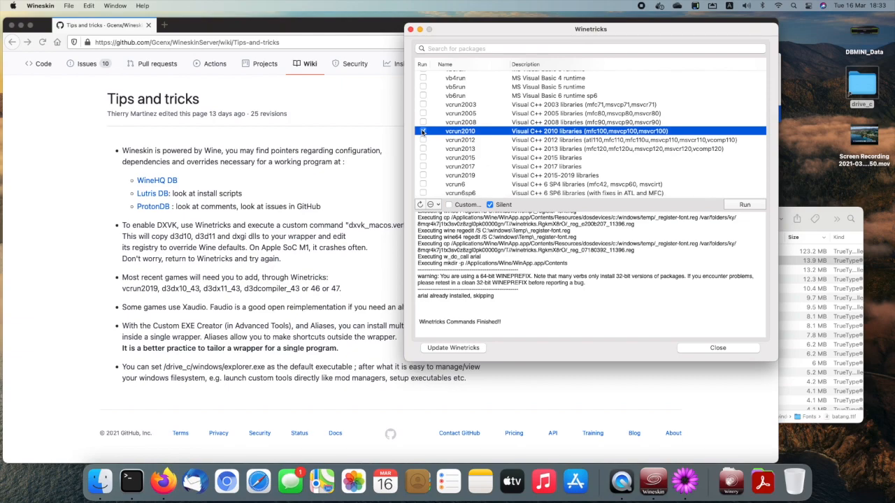
{"action": "left_click", "coordinate": [422, 104]}
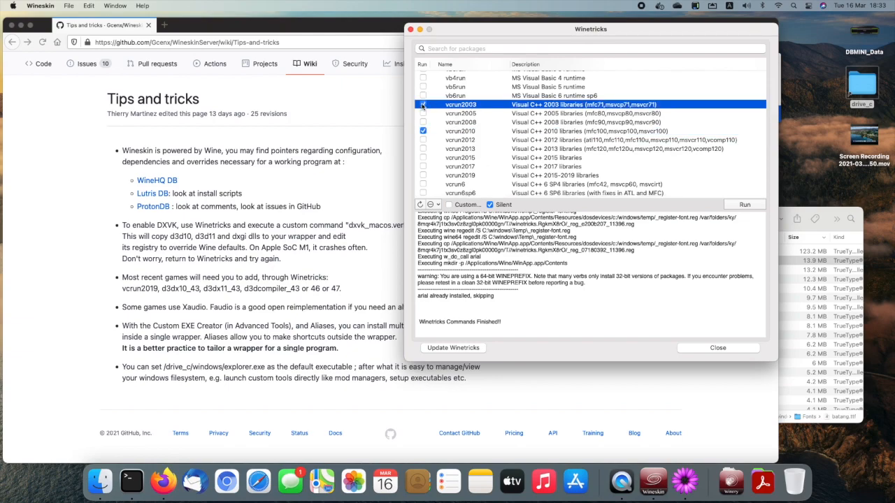
{"action": "left_click", "coordinate": [422, 113]}
{"action": "left_click", "coordinate": [422, 122]}
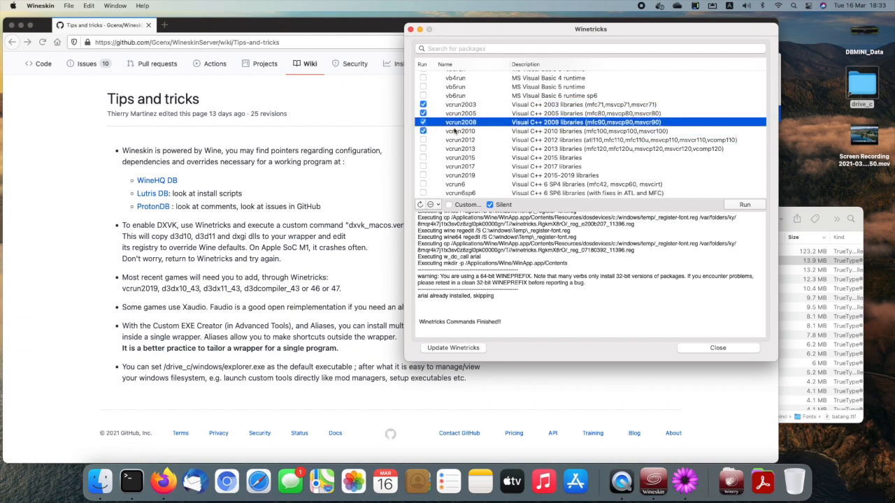
{"action": "left_click", "coordinate": [423, 141]}
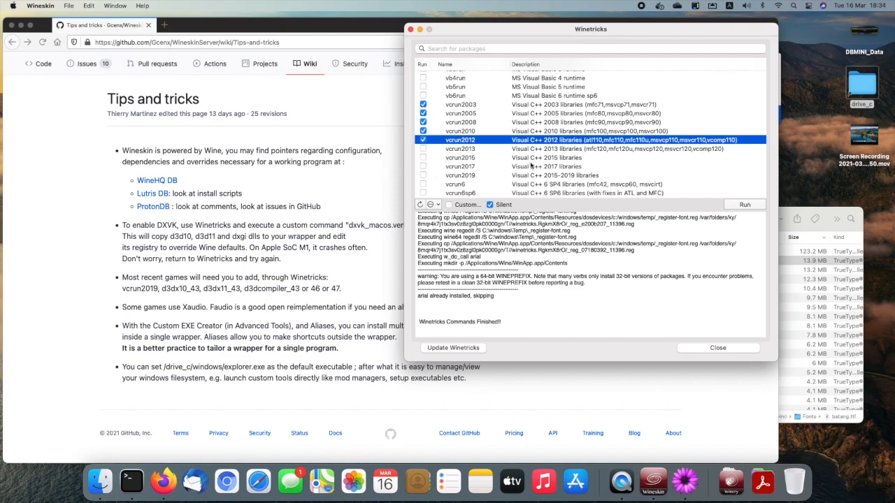
Run the silent installation of all marked packages, confirming the winetricks command, and move the Winetricks window clear of the wiki text
{"action": "mouse_move", "coordinate": [531, 165]}
{"action": "scroll", "coordinate": [490, 144], "scroll_direction": "down", "scroll_amount": 1}
{"action": "scroll", "coordinate": [490, 144], "scroll_direction": "down", "scroll_amount": 4}
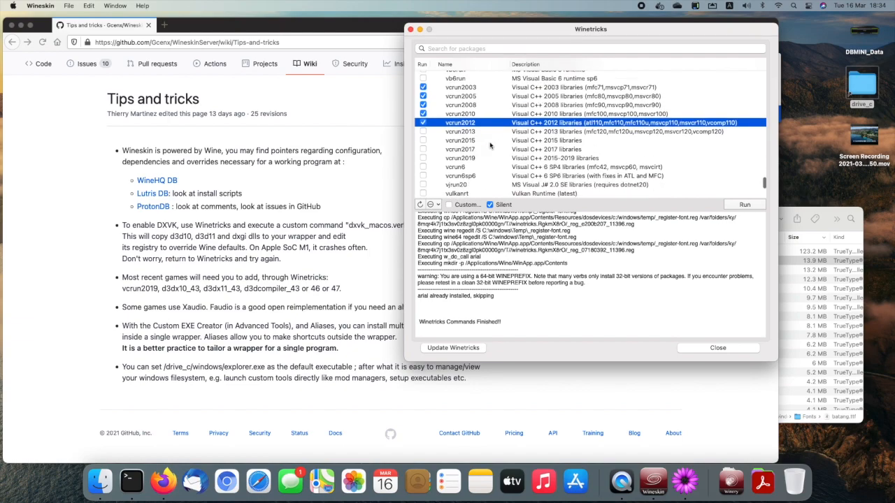
{"action": "scroll", "coordinate": [490, 145], "scroll_direction": "up", "scroll_amount": 1}
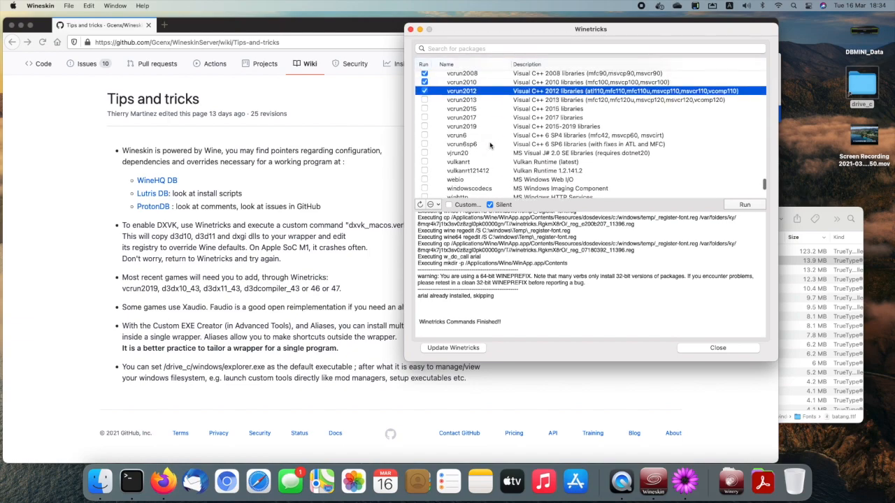
{"action": "scroll", "coordinate": [489, 144], "scroll_direction": "down", "scroll_amount": 3}
{"action": "scroll", "coordinate": [489, 145], "scroll_direction": "down", "scroll_amount": 3}
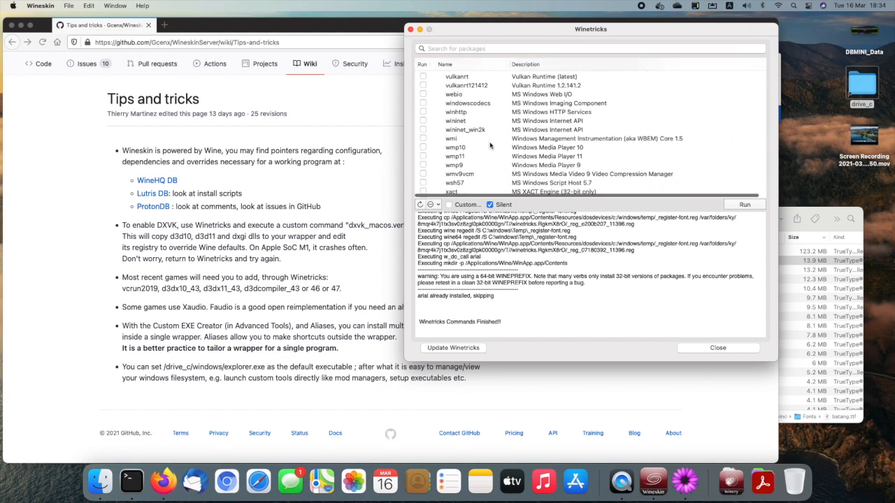
{"action": "scroll", "coordinate": [490, 145], "scroll_direction": "down", "scroll_amount": 5}
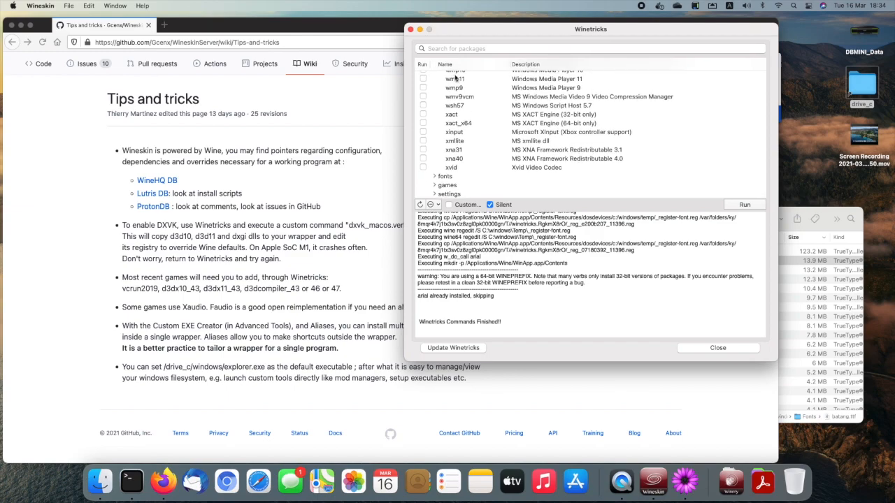
{"action": "left_click", "coordinate": [745, 206]}
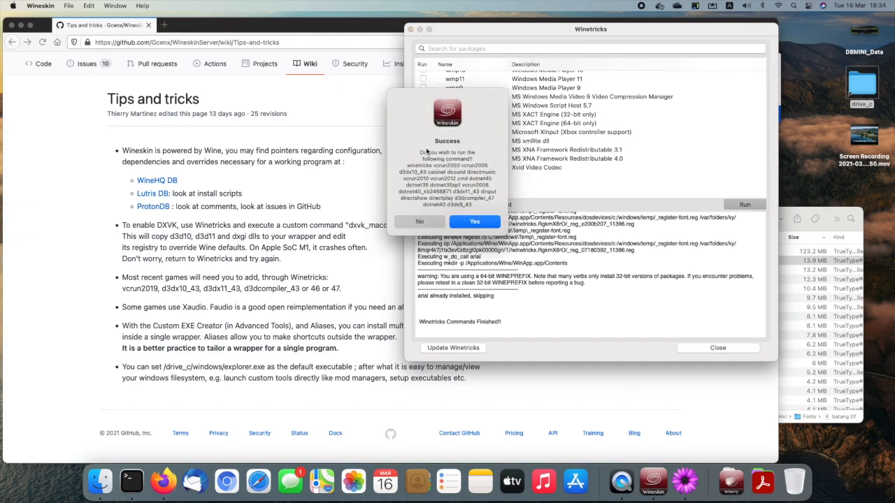
{"action": "left_click", "coordinate": [475, 223]}
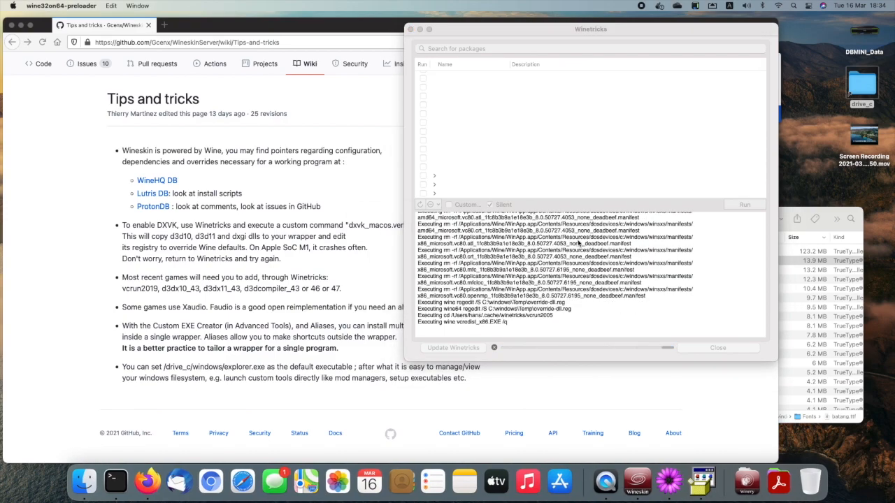
{"action": "left_click", "coordinate": [607, 30]}
{"action": "left_click_drag", "start_coordinate": [607, 30], "coordinate": [673, 24]}
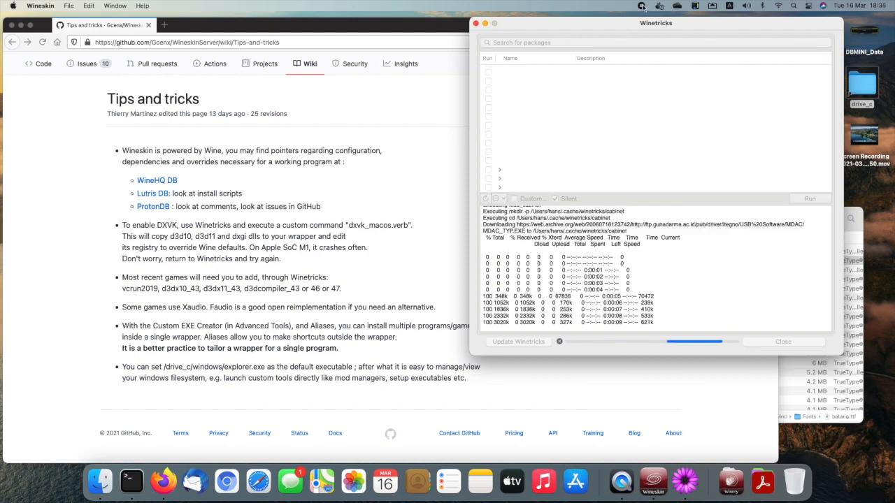
Copy dxvk_macos from the wiki's DXVK tip and search the Winetricks packages for dxvk
{"action": "left_click", "coordinate": [138, 225]}
{"action": "left_click_drag", "start_coordinate": [121, 223], "coordinate": [391, 225]}
{"action": "key", "text": "super+c"}
{"action": "left_click", "coordinate": [351, 225]}
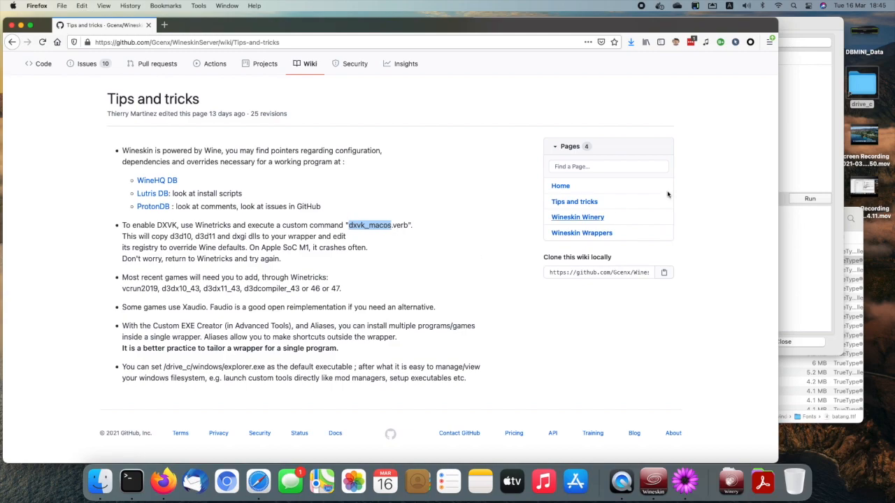
{"action": "left_click", "coordinate": [809, 146]}
{"action": "left_click", "coordinate": [571, 42]}
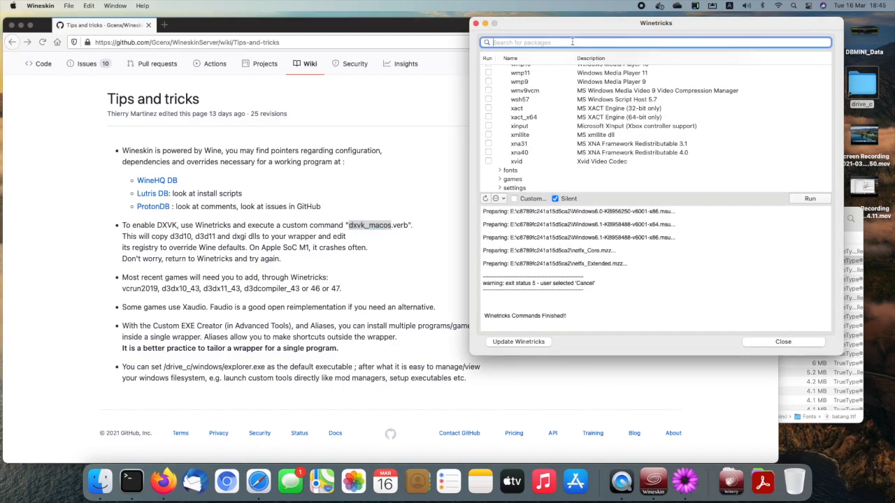
{"action": "key", "text": "super+v"}
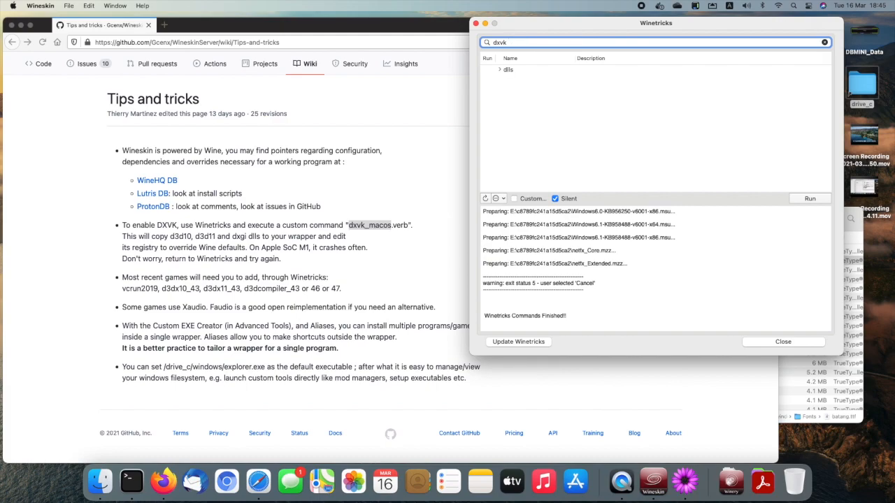
Look through the dxvk versions listed in the dlls category for a macOS variant
{"action": "left_click", "coordinate": [500, 71]}
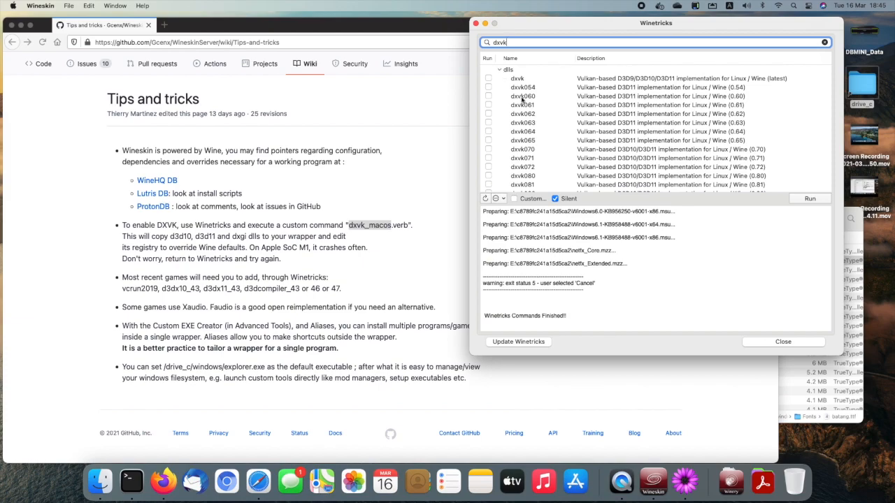
{"action": "scroll", "coordinate": [522, 100], "scroll_direction": "down", "scroll_amount": 15}
{"action": "scroll", "coordinate": [522, 99], "scroll_direction": "down", "scroll_amount": 5}
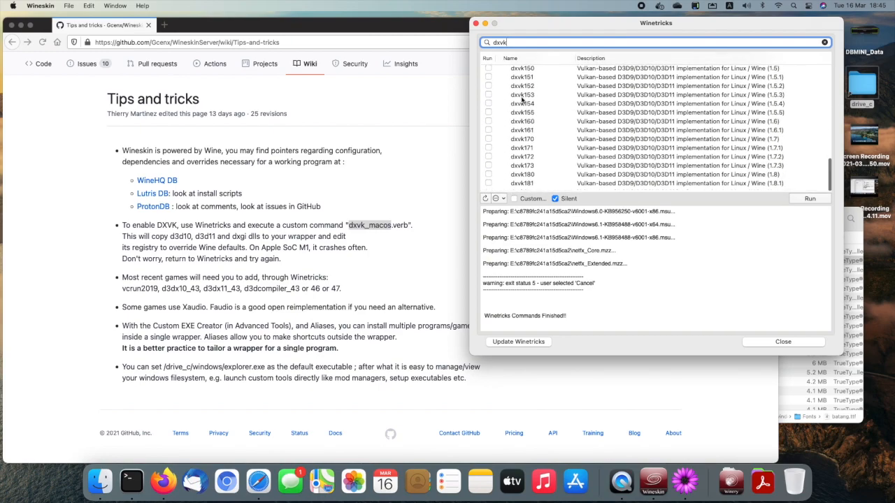
{"action": "scroll", "coordinate": [521, 100], "scroll_direction": "up", "scroll_amount": 5}
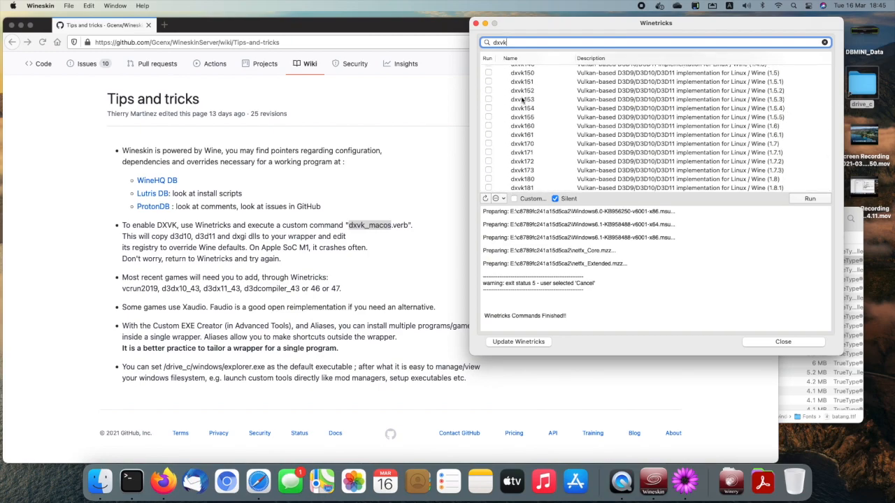
{"action": "scroll", "coordinate": [521, 100], "scroll_direction": "up", "scroll_amount": 15}
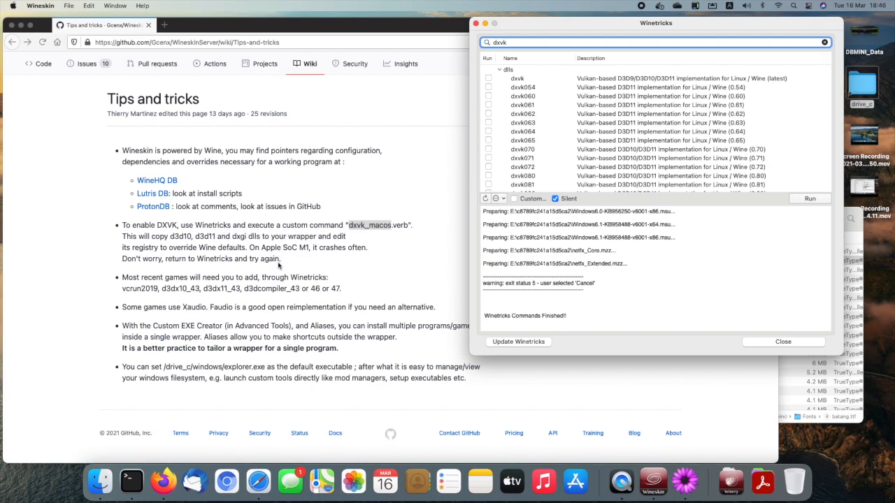
Refresh the package list and run dxvk_macos.verb, copied from the wiki's DXVK tip, as a custom winetricks command
{"action": "left_click", "coordinate": [485, 199]}
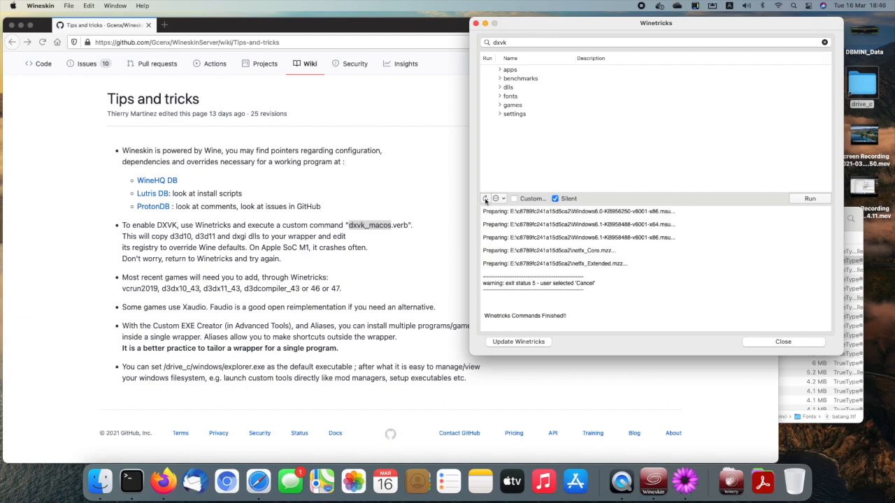
{"action": "left_click", "coordinate": [514, 199]}
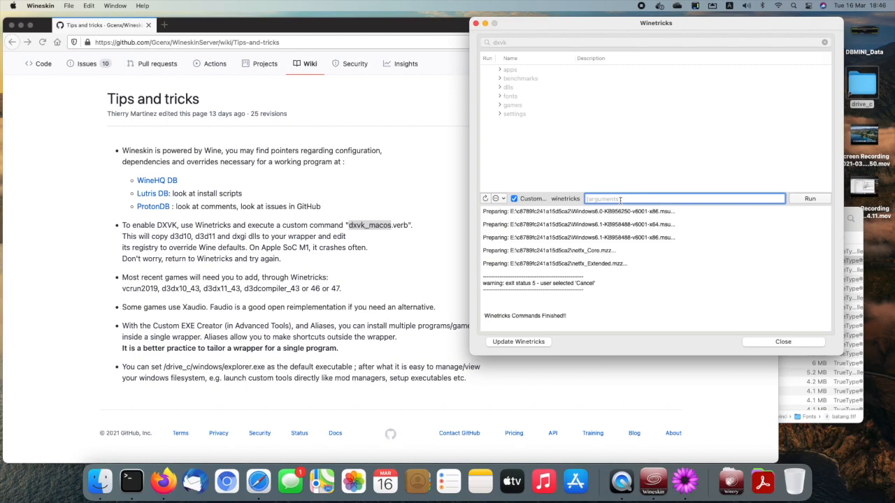
{"action": "left_click", "coordinate": [402, 246]}
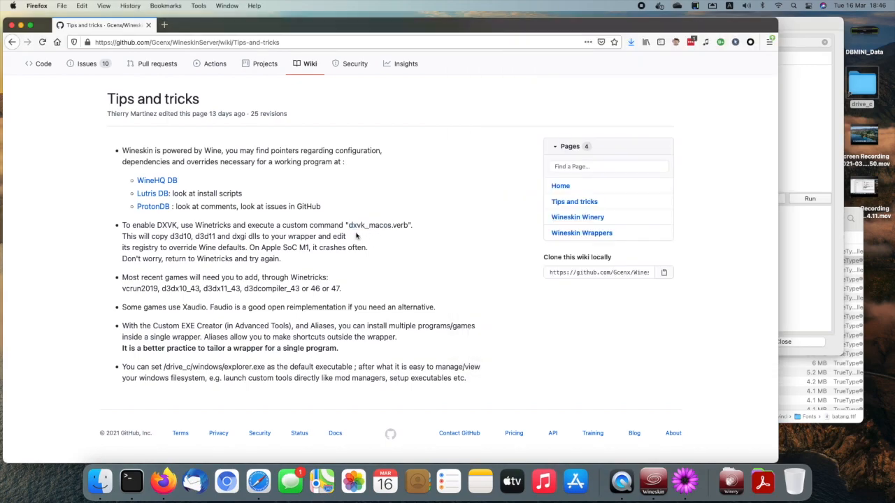
{"action": "left_click_drag", "start_coordinate": [349, 225], "coordinate": [409, 226]}
{"action": "key", "text": "super+c"}
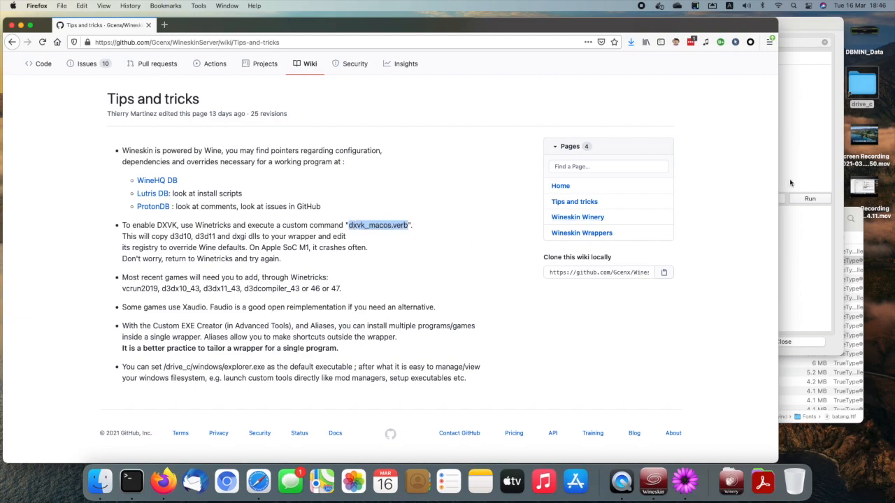
{"action": "left_click", "coordinate": [822, 161]}
{"action": "key", "text": "super+v"}
{"action": "left_click", "coordinate": [802, 200]}
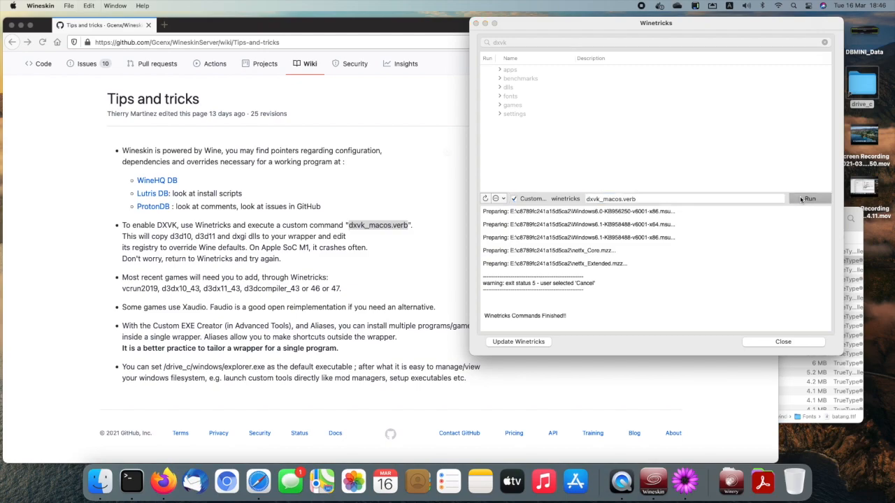
{"action": "left_click", "coordinate": [474, 200]}
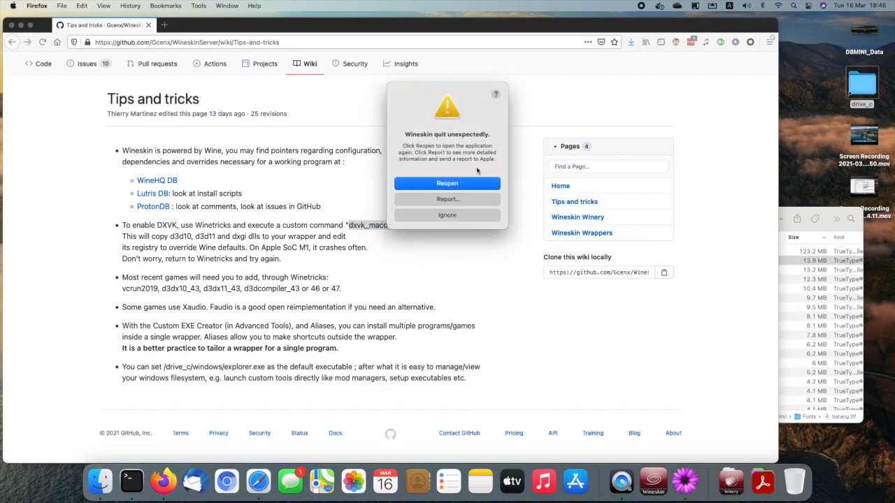
Ignore the Wineskin crash report and read the DirectX support notes on the WineskinServer repository's code page
{"action": "left_click", "coordinate": [455, 221]}
{"action": "left_click", "coordinate": [343, 243]}
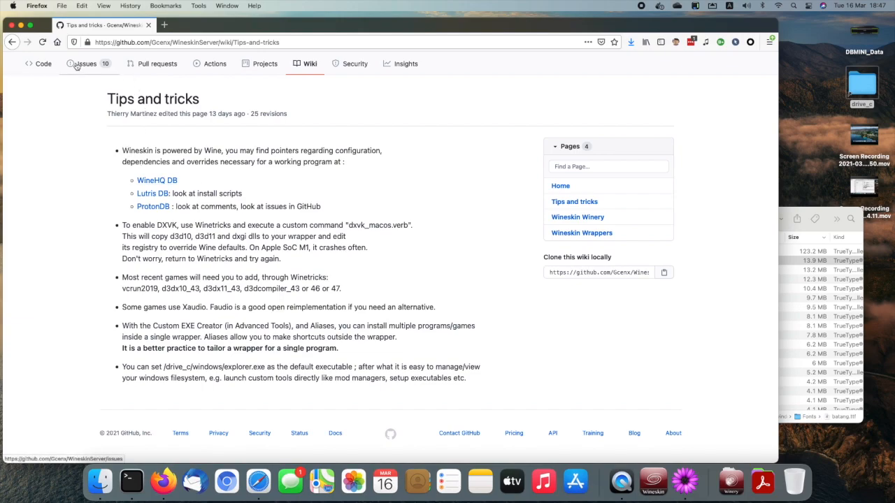
{"action": "left_click", "coordinate": [42, 63]}
{"action": "scroll", "coordinate": [106, 168], "scroll_direction": "down", "scroll_amount": 15}
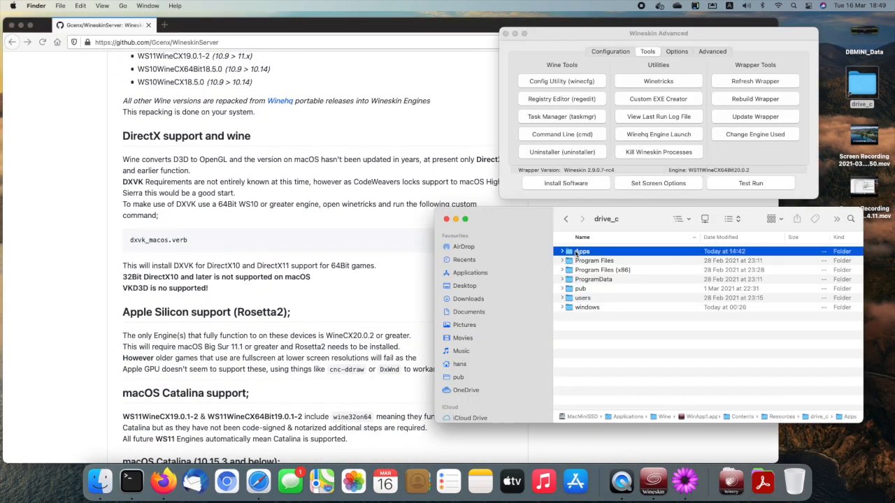
Move the npp.7.9.2.portable folder from WinApp1's drive_c Apps folder into the Apps folder of WinApp's drive_c
{"action": "double_click", "coordinate": [575, 252]}
{"action": "left_click_drag", "start_coordinate": [517, 169], "coordinate": [86, 173]}
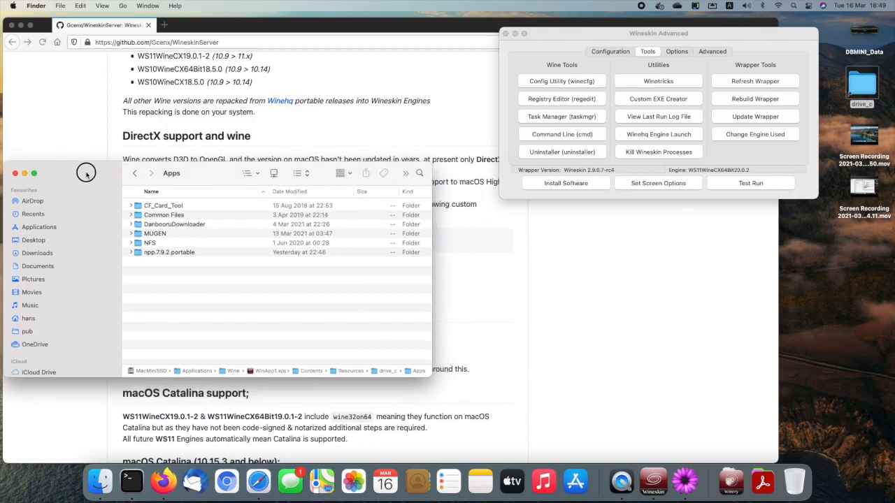
{"action": "double_click", "coordinate": [870, 87]}
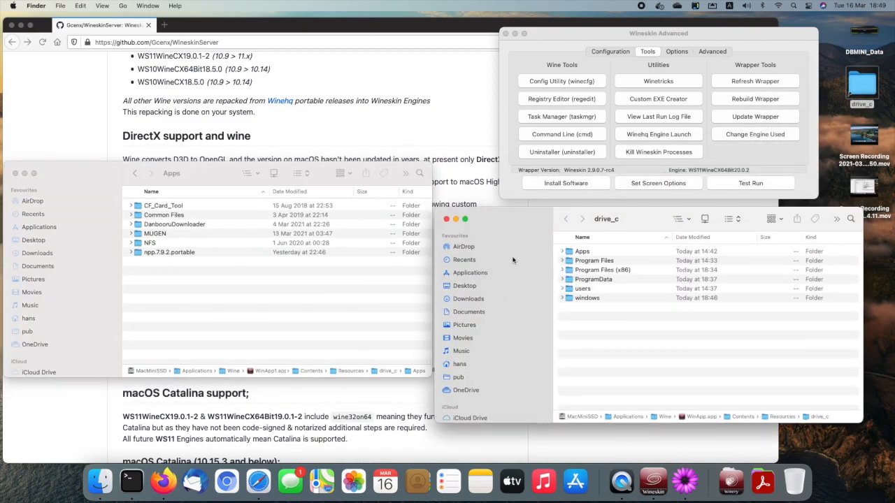
{"action": "double_click", "coordinate": [578, 252]}
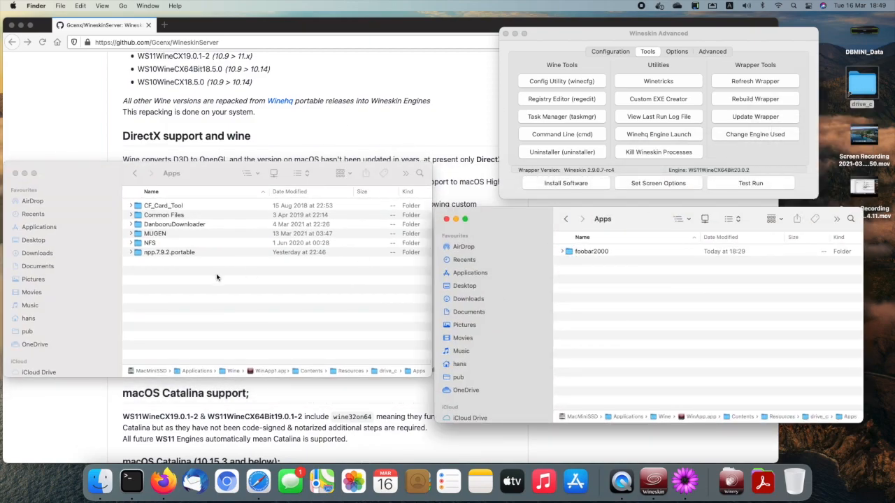
{"action": "left_click", "coordinate": [176, 257]}
{"action": "left_click", "coordinate": [153, 253]}
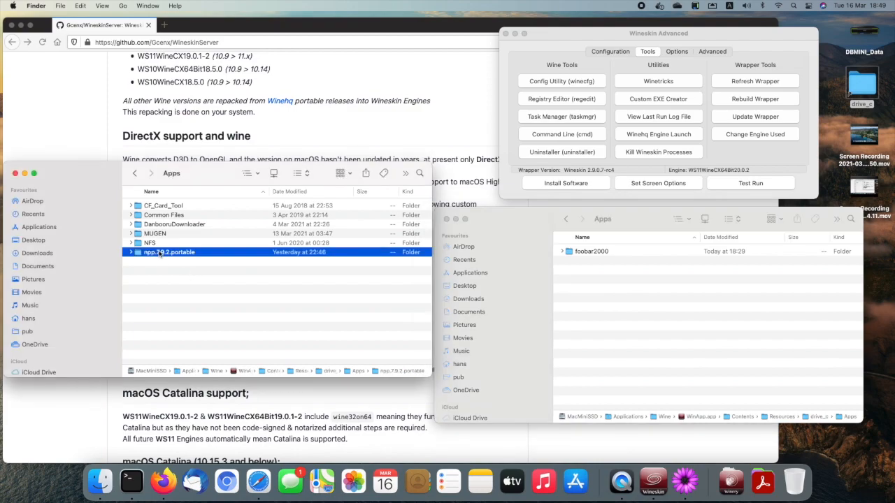
{"action": "left_click_drag", "start_coordinate": [159, 255], "coordinate": [671, 331]}
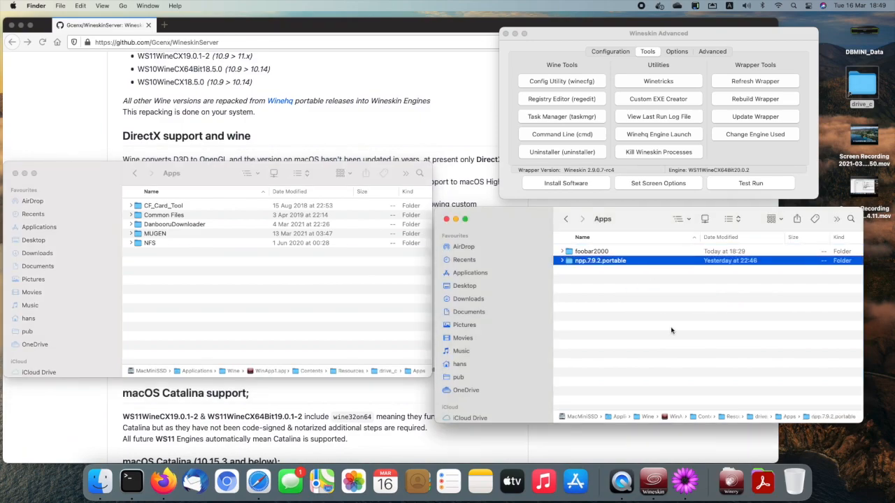
Test run the wrapper and launch notepad++.exe from Apps\npp.7.9.2.portable on the C: drive
{"action": "left_click", "coordinate": [739, 186]}
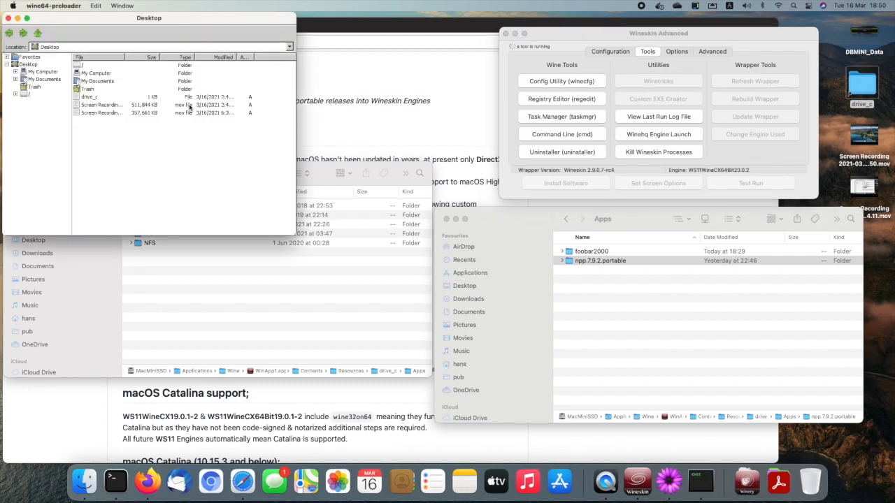
{"action": "double_click", "coordinate": [96, 74]}
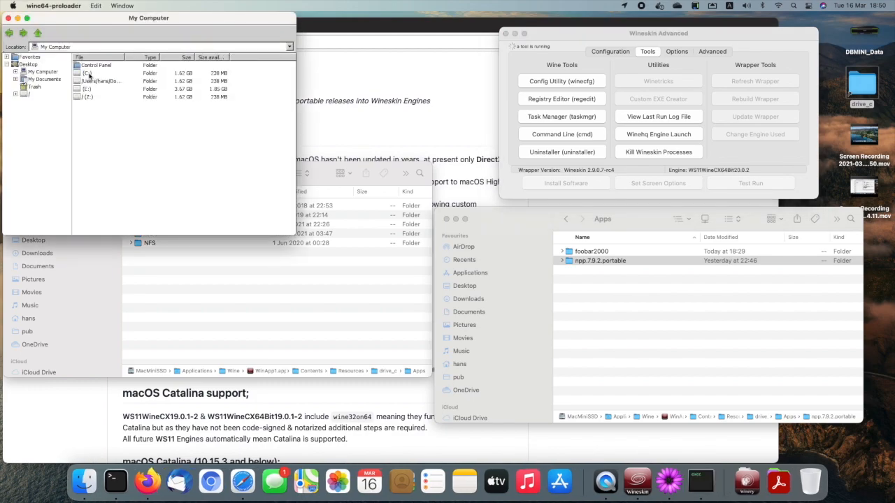
{"action": "double_click", "coordinate": [87, 73]}
{"action": "double_click", "coordinate": [86, 65]}
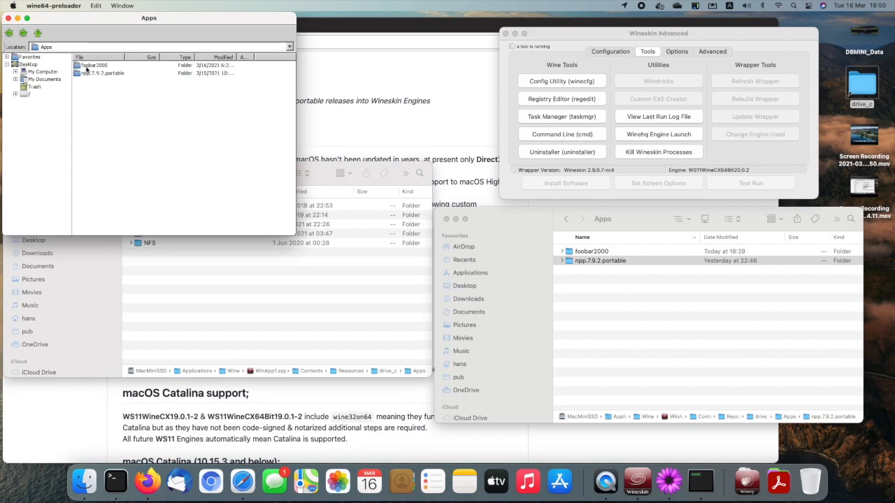
{"action": "double_click", "coordinate": [103, 74]}
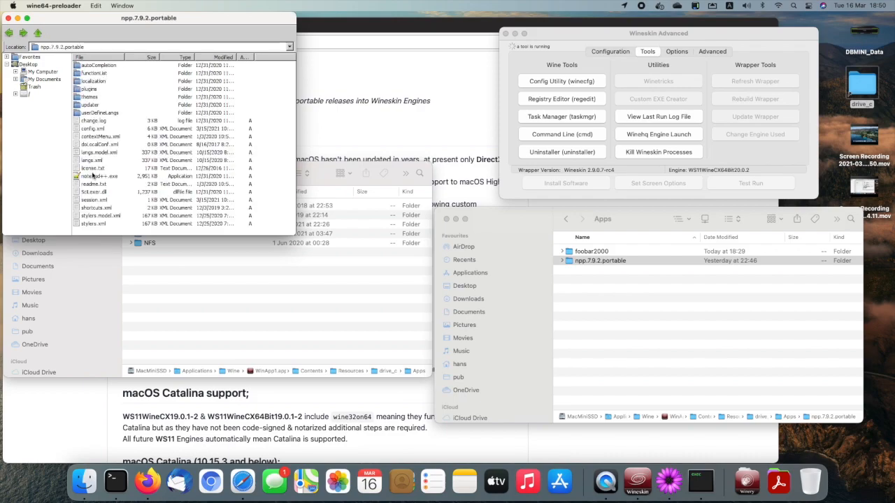
{"action": "left_click", "coordinate": [93, 177]}
{"action": "double_click", "coordinate": [165, 178]}
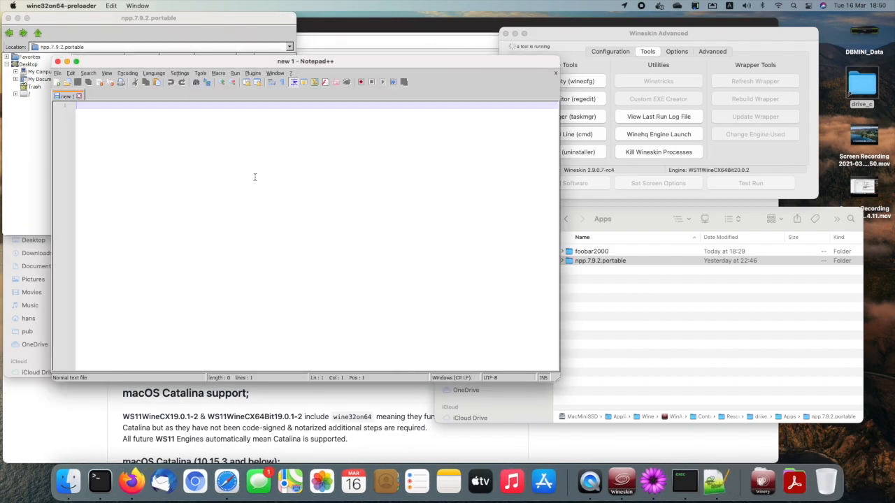
Check that the Notepad++ menus, such as Language, Tools and File, display properly, and exit the program
{"action": "left_click", "coordinate": [156, 74]}
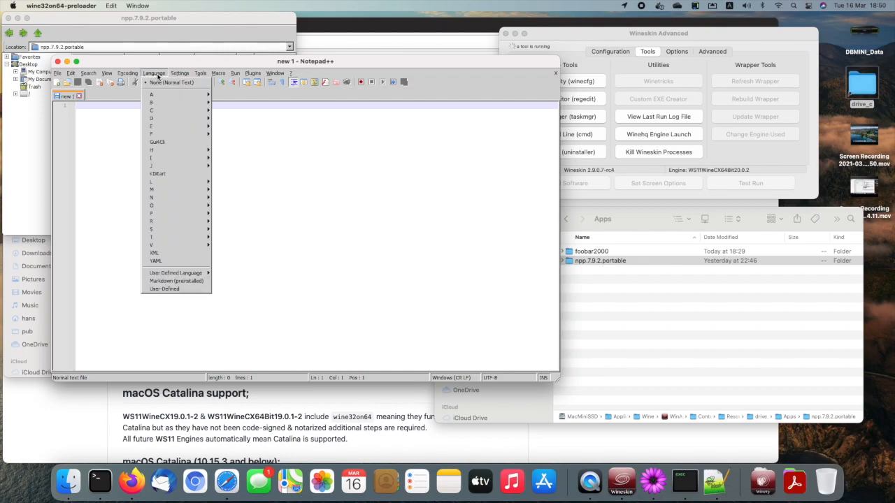
{"action": "mouse_move", "coordinate": [298, 72]}
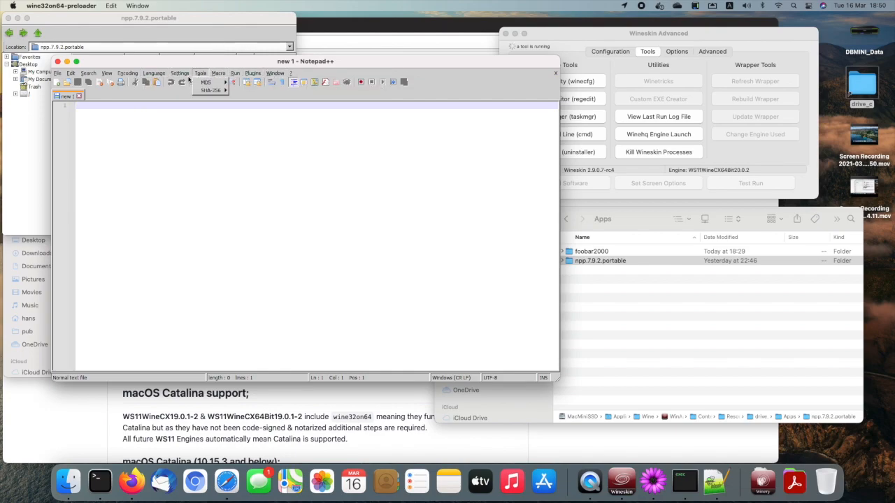
{"action": "mouse_move", "coordinate": [59, 75]}
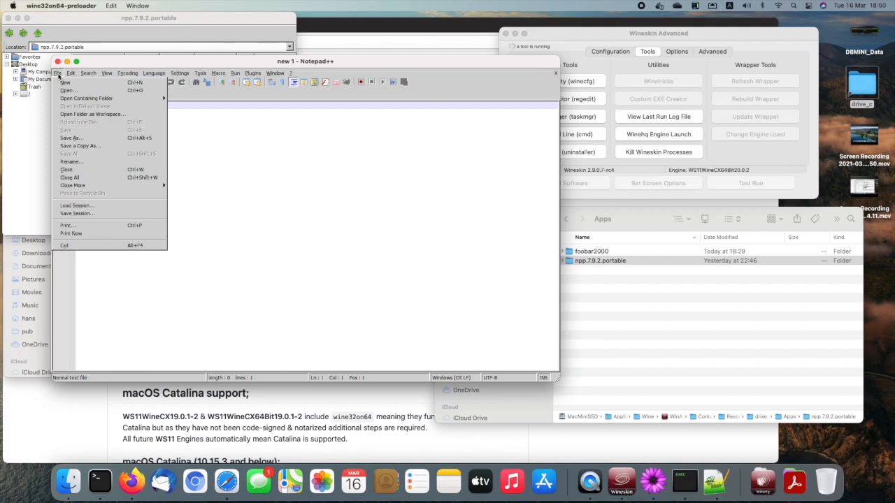
{"action": "left_click", "coordinate": [81, 244]}
{"action": "left_click", "coordinate": [81, 244]}
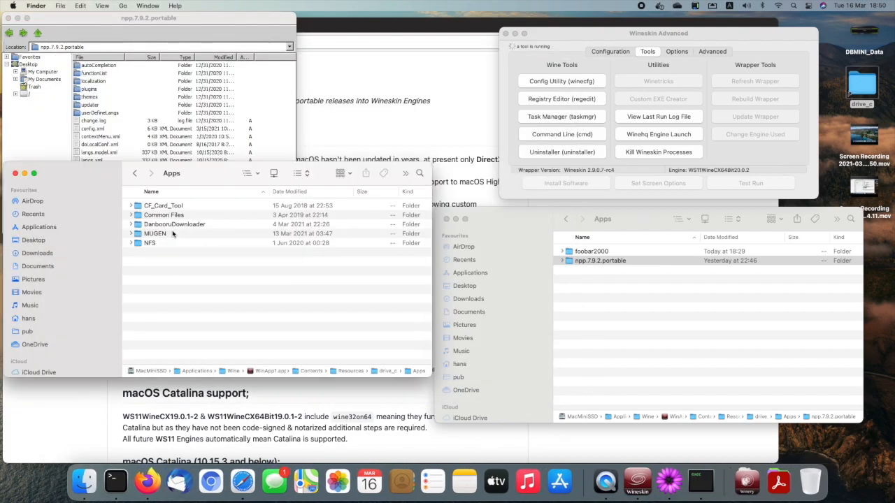
Move the MUGEN folder from WinApp1's Apps folder into WinApp's Apps folder
{"action": "left_click", "coordinate": [167, 242]}
{"action": "left_click", "coordinate": [174, 235]}
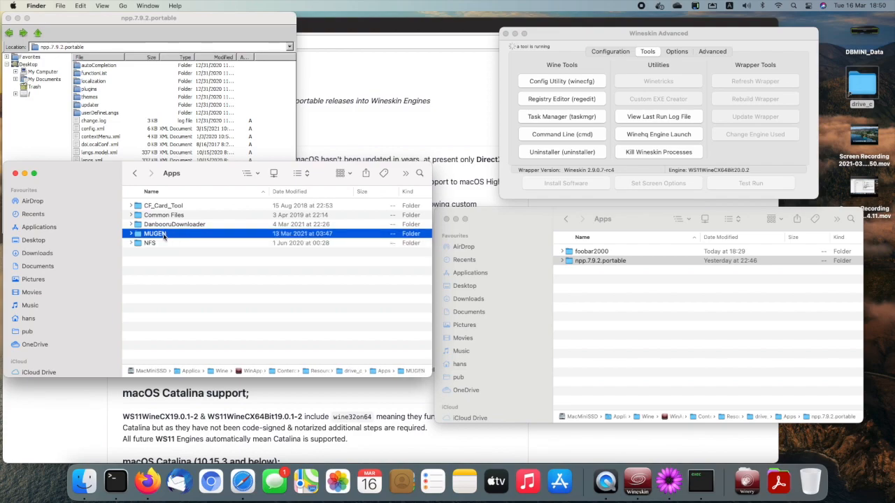
{"action": "left_click_drag", "start_coordinate": [161, 237], "coordinate": [607, 307]}
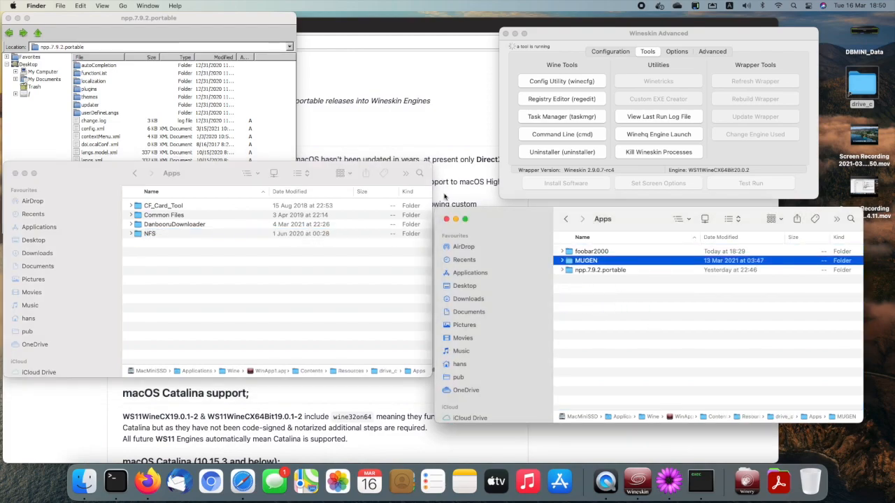
Launch mugen.exe from the mugen_1.0 folder inside Apps\MUGEN and highlight VS Mode on its title menu
{"action": "left_click", "coordinate": [40, 35]}
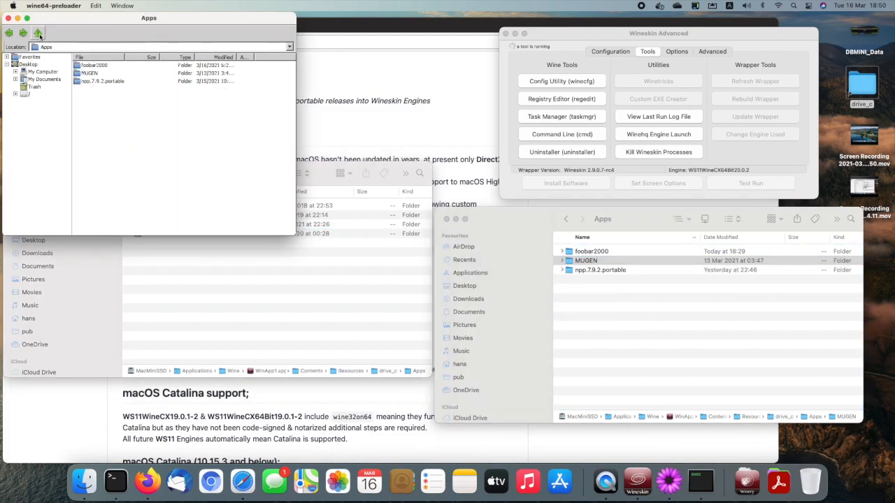
{"action": "double_click", "coordinate": [97, 74]}
{"action": "left_click", "coordinate": [98, 137]}
{"action": "double_click", "coordinate": [105, 140]}
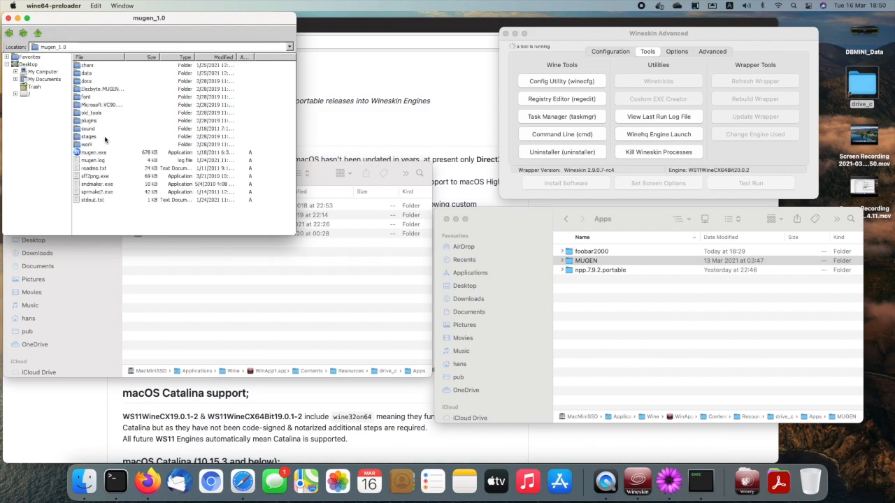
{"action": "left_click", "coordinate": [94, 153]}
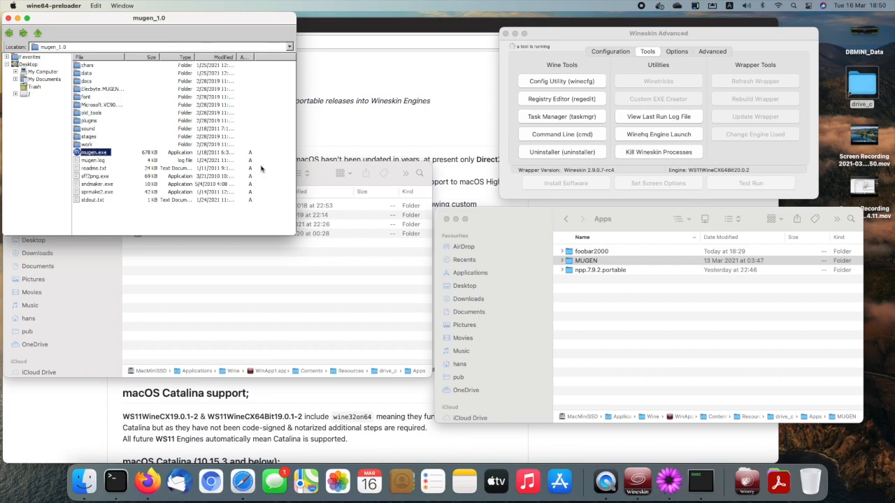
{"action": "key", "text": "Down"}
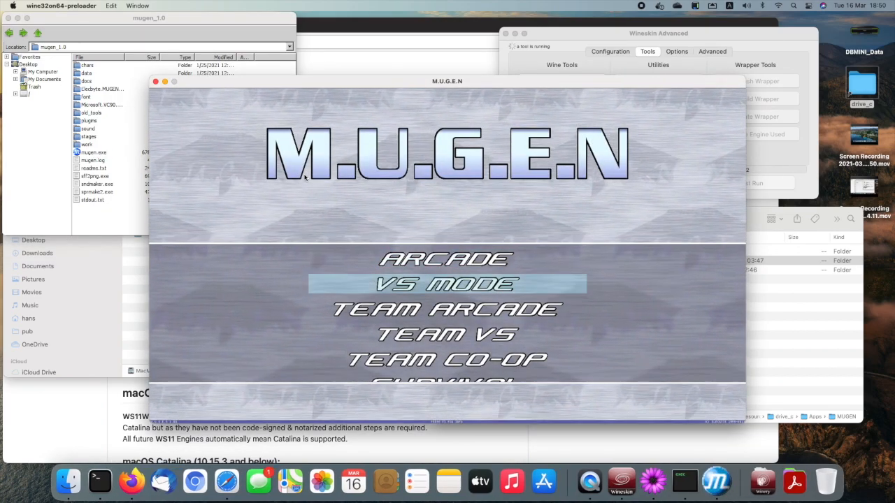
Choose Watch on the M.U.G.E.N title menu to open the Watch Mode setup
{"action": "key", "text": "Down"}
{"action": "key", "text": "Down"}
{"action": "key", "text": "Down"}
{"action": "key", "text": "Down"}
{"action": "key", "text": "Down"}
{"action": "key", "text": "Down"}
{"action": "key", "text": "Down"}
{"action": "key", "text": "Down"}
{"action": "key", "text": "Down"}
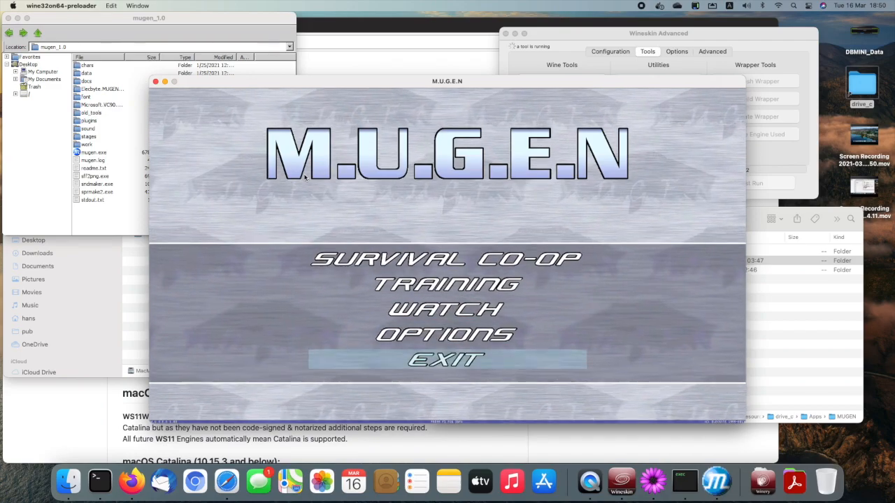
{"action": "key", "text": "Up"}
{"action": "key", "text": "Up"}
{"action": "key", "text": "Return"}
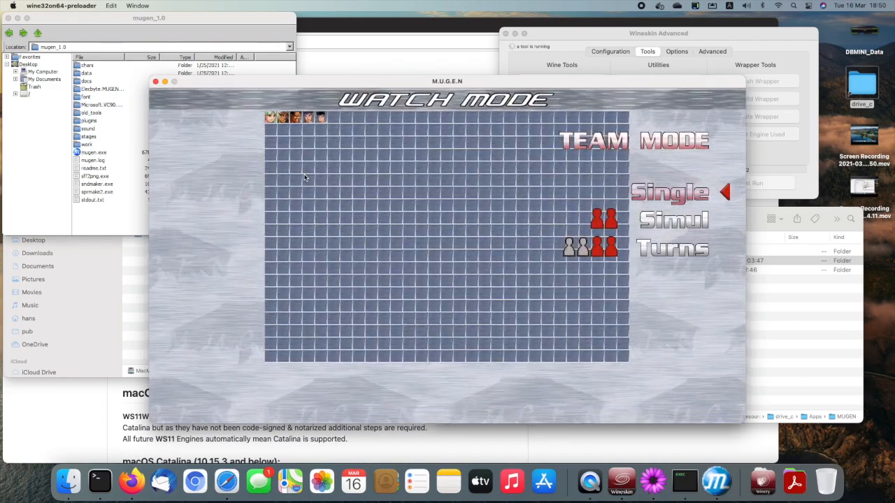
Set up a Single match of Takuma against Morrigan on Stage 2: Training Room and start it
{"action": "key", "text": "Return"}
{"action": "key", "text": "Right"}
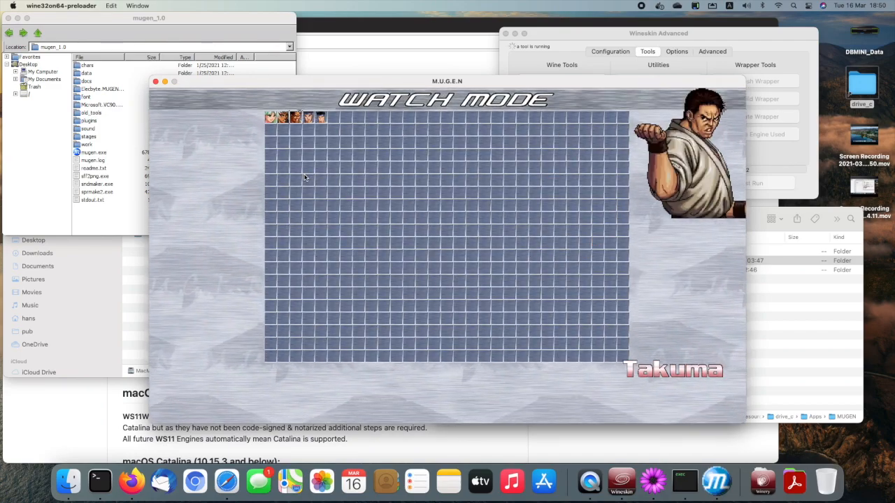
{"action": "key", "text": "Return"}
{"action": "key", "text": "Return"}
{"action": "key", "text": "Return"}
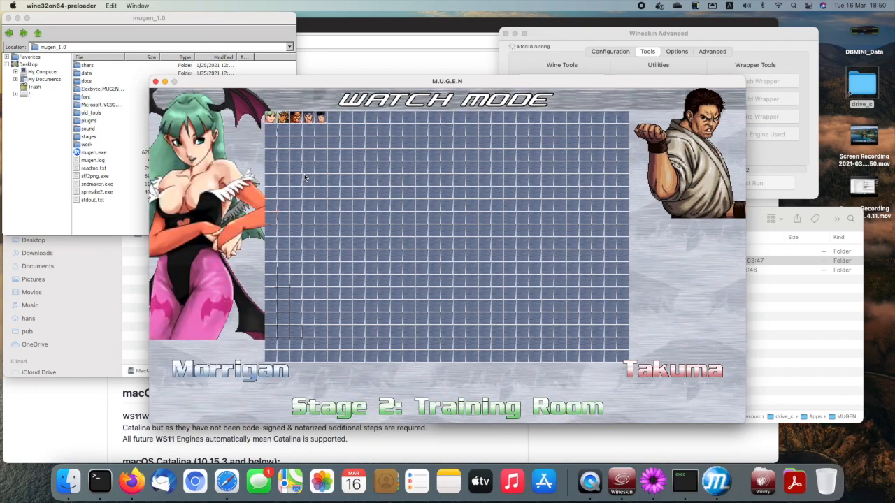
{"action": "key", "text": "Left"}
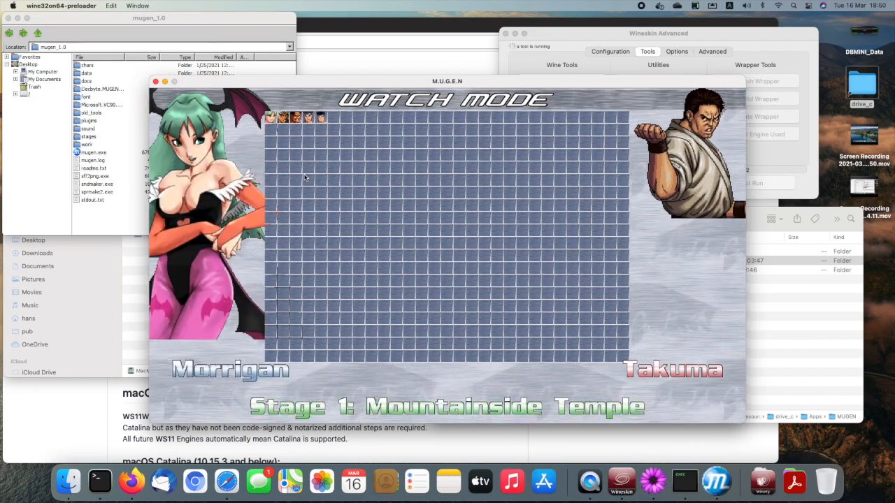
{"action": "key", "text": "Right"}
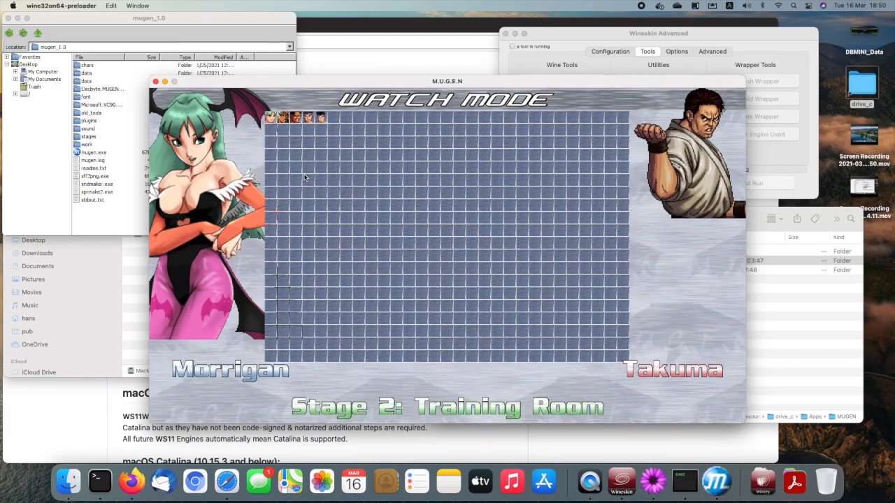
{"action": "key", "text": "Return"}
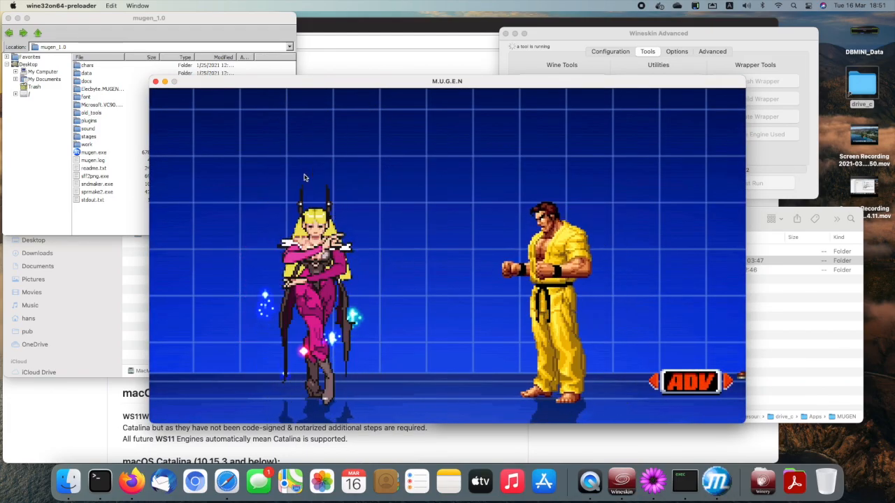
Skip the fighters' intros, watch the match briefly, and close M.U.G.E.N
{"action": "key", "text": "Return"}
{"action": "key", "text": "s"}
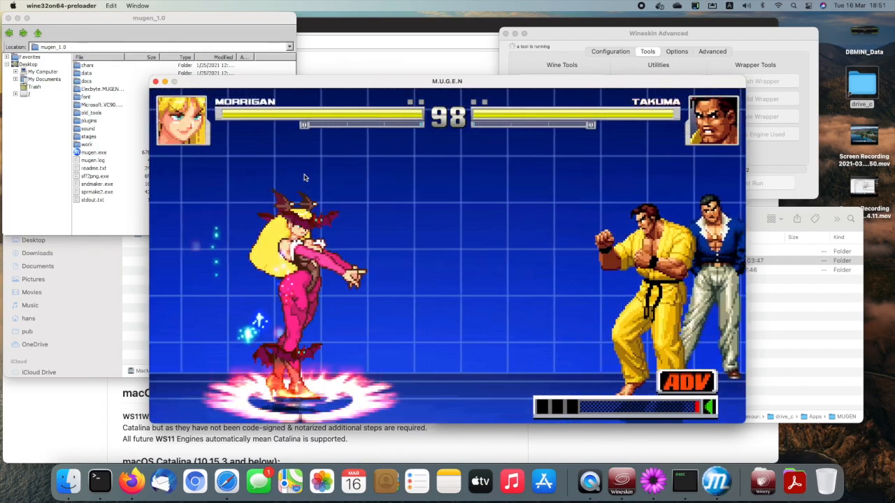
{"action": "key", "text": "Escape"}
{"action": "left_click", "coordinate": [155, 82]}
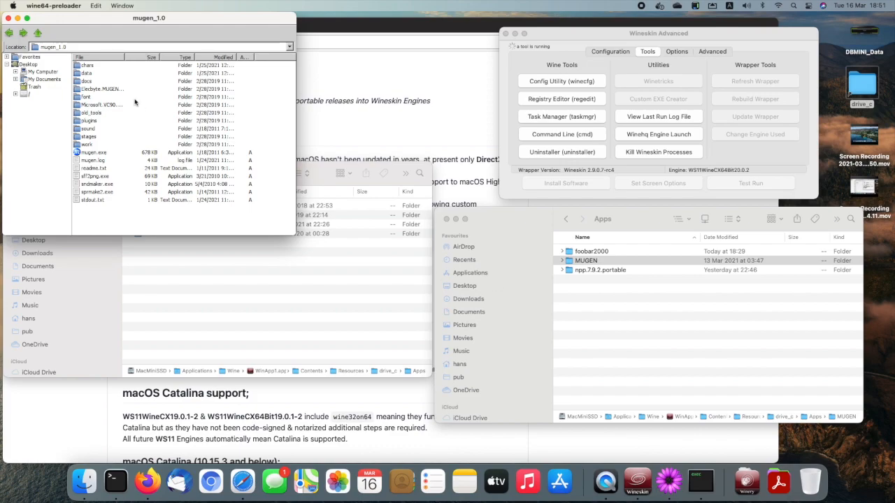
Go back up from the mugen_1.0 folder to the root of the C: drive
{"action": "left_click", "coordinate": [38, 34]}
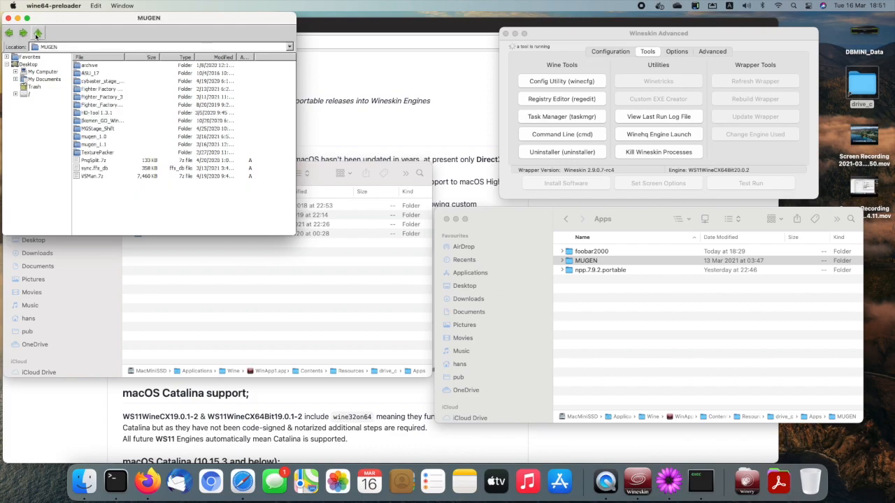
{"action": "left_click", "coordinate": [38, 34]}
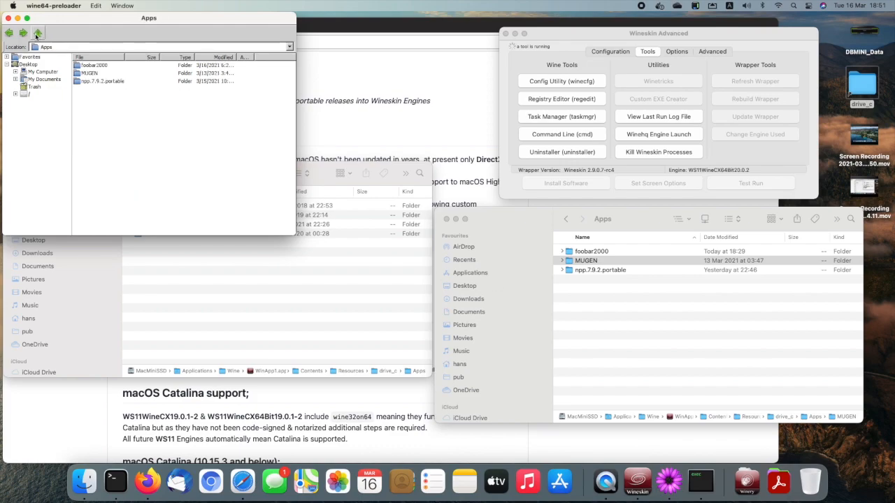
{"action": "left_click", "coordinate": [38, 34]}
Move the NFS and CF_Card_Tool folders from WinApp1's Apps folder into WinApp's Apps folder
{"action": "left_click", "coordinate": [188, 237]}
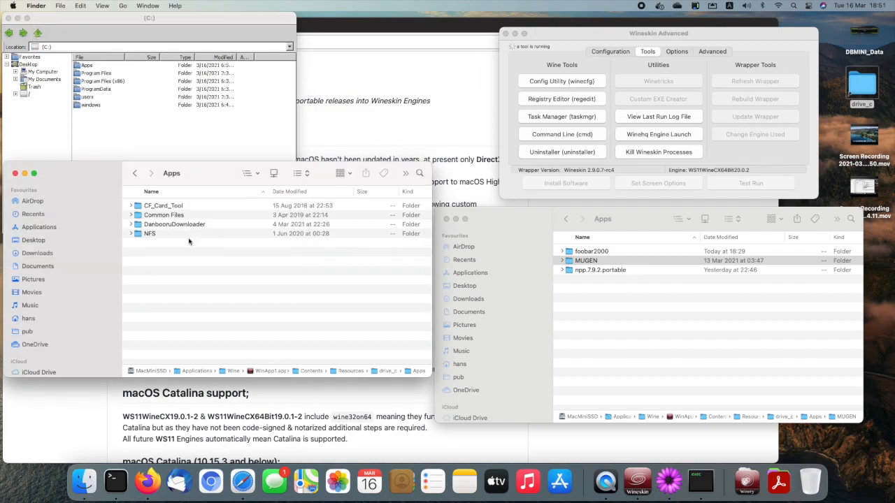
{"action": "left_click", "coordinate": [160, 237]}
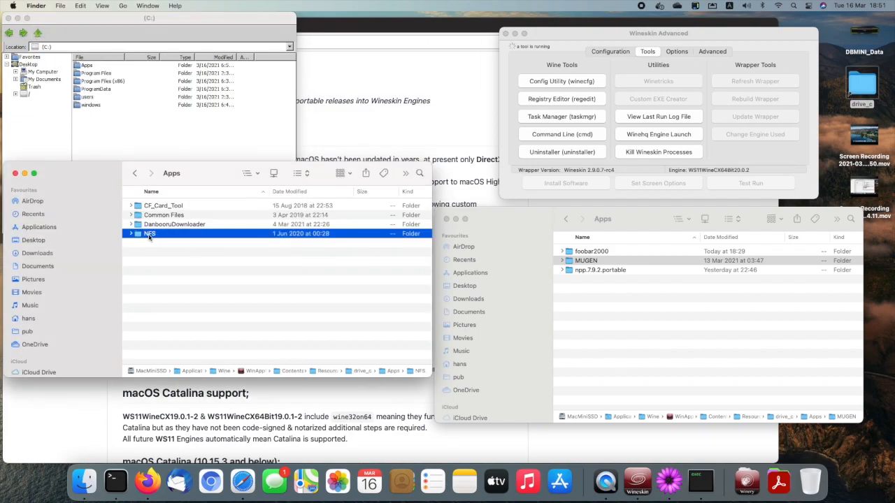
{"action": "left_click_drag", "start_coordinate": [149, 237], "coordinate": [625, 318]}
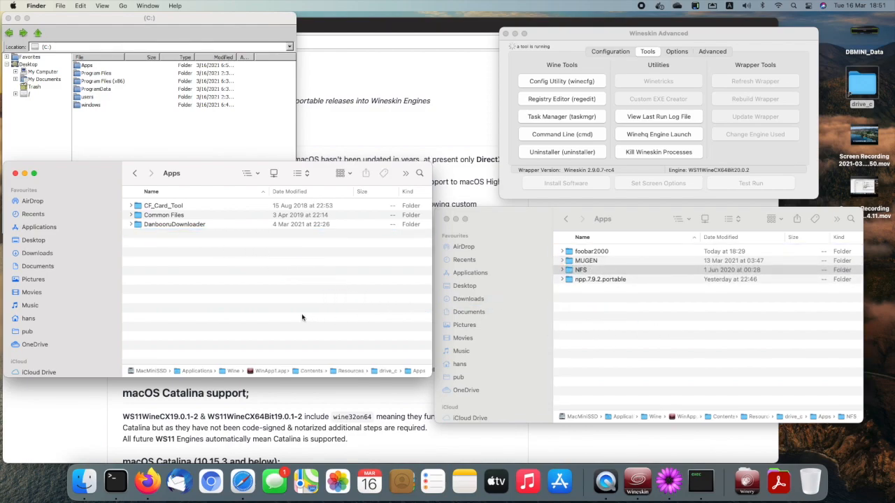
{"action": "left_click_drag", "start_coordinate": [160, 207], "coordinate": [657, 315]}
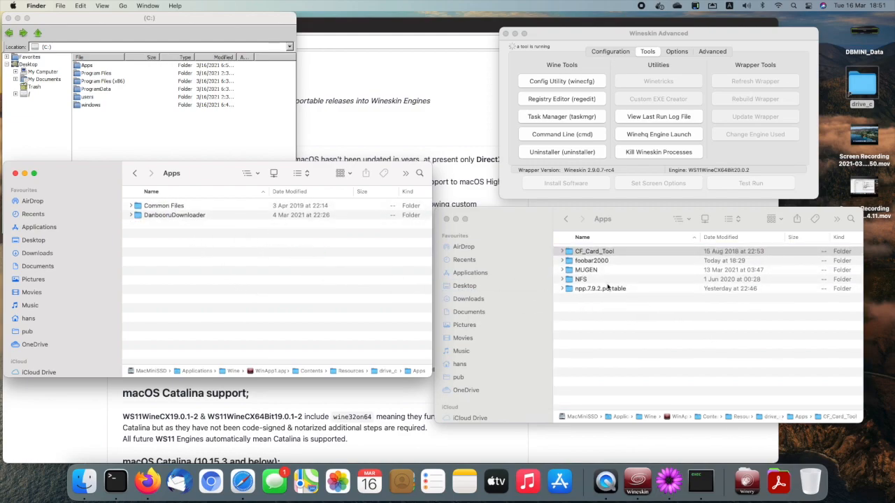
Browse the Wine C: drive to the NFS3 folder inside Apps\NFS and select nfs3.exe
{"action": "left_click", "coordinate": [591, 289]}
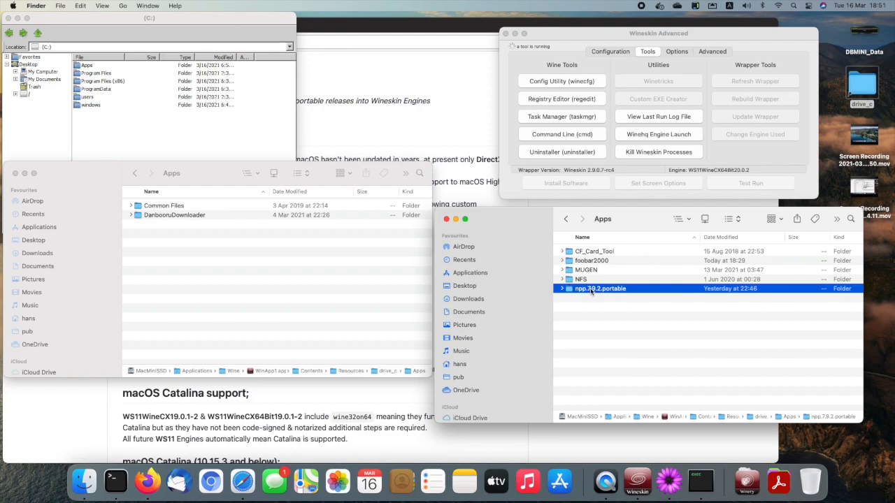
{"action": "double_click", "coordinate": [585, 280]}
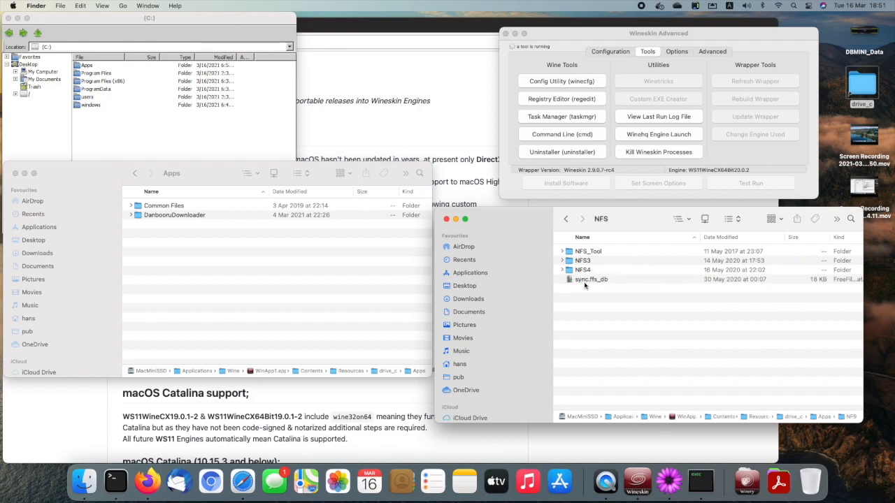
{"action": "left_click", "coordinate": [104, 120]}
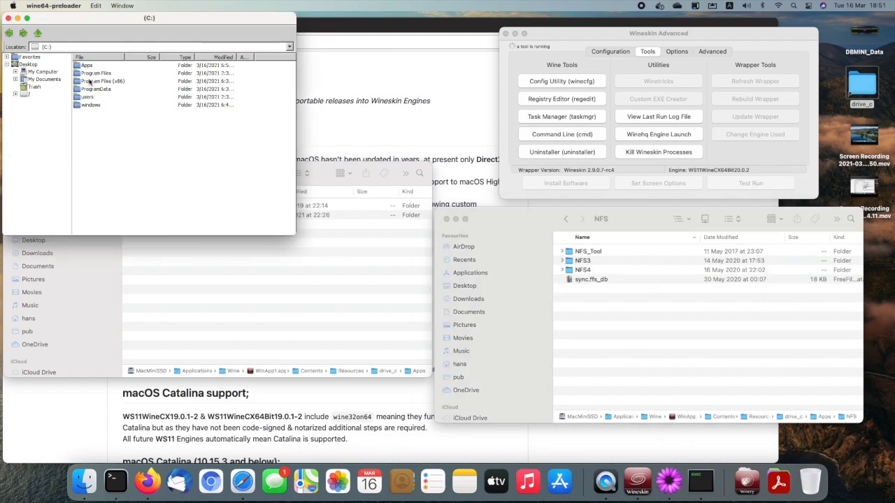
{"action": "double_click", "coordinate": [86, 65]}
{"action": "left_click", "coordinate": [87, 95]}
{"action": "double_click", "coordinate": [86, 89]}
{"action": "double_click", "coordinate": [86, 74]}
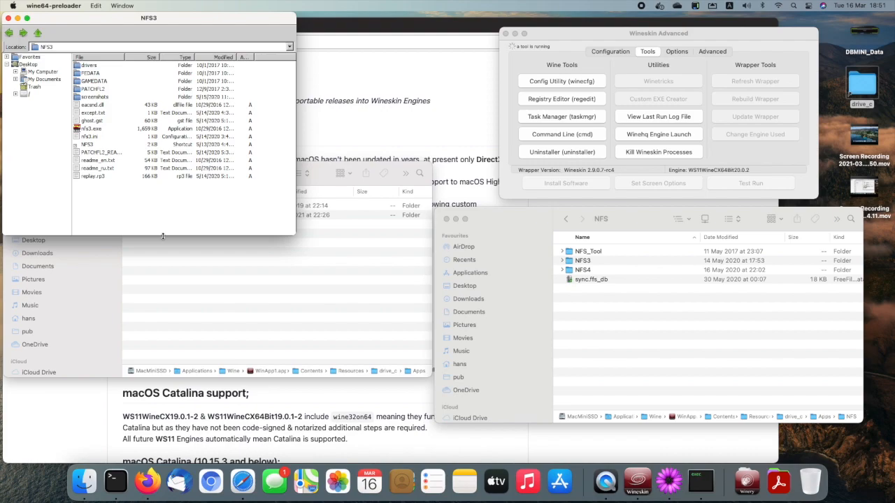
{"action": "left_click", "coordinate": [86, 129]}
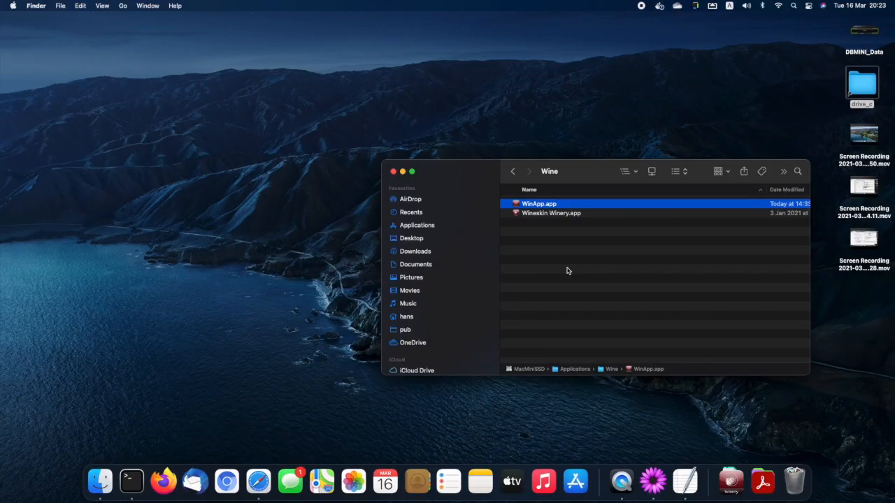
Launch WinApp.app from the Wine folder and open the Apps folder on its C: drive
{"action": "left_click", "coordinate": [567, 271]}
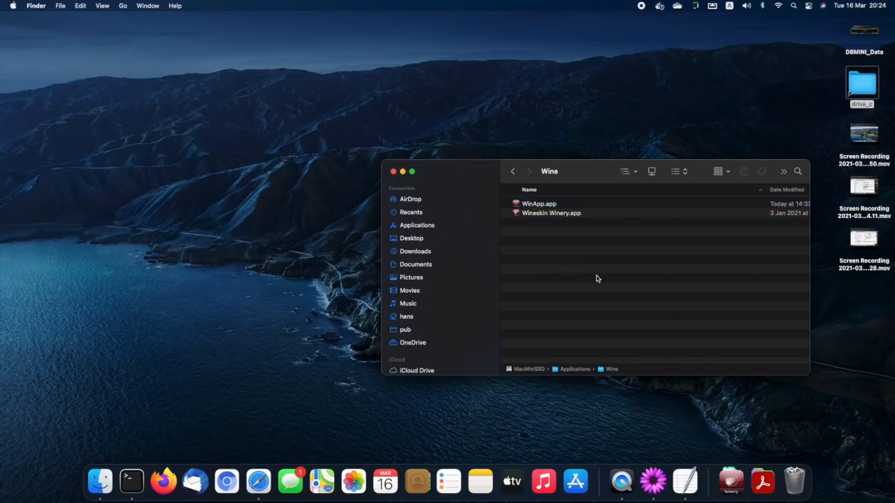
{"action": "left_click", "coordinate": [546, 204]}
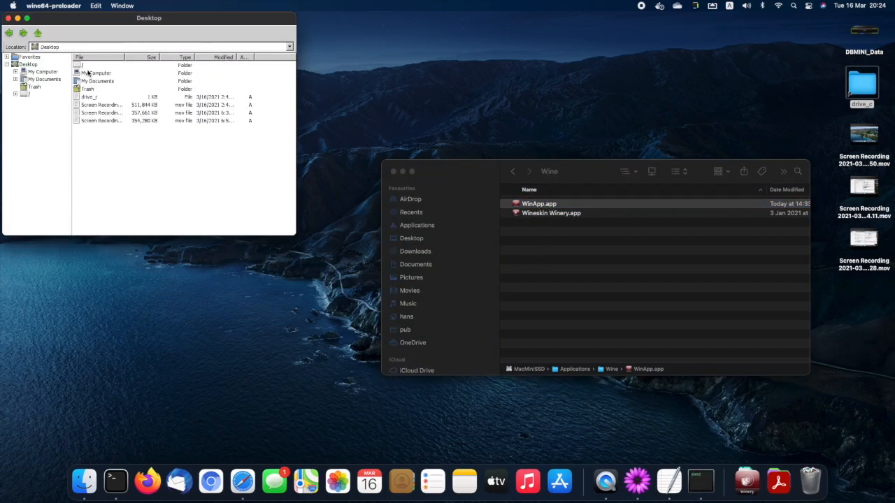
{"action": "double_click", "coordinate": [89, 73]}
{"action": "double_click", "coordinate": [89, 73]}
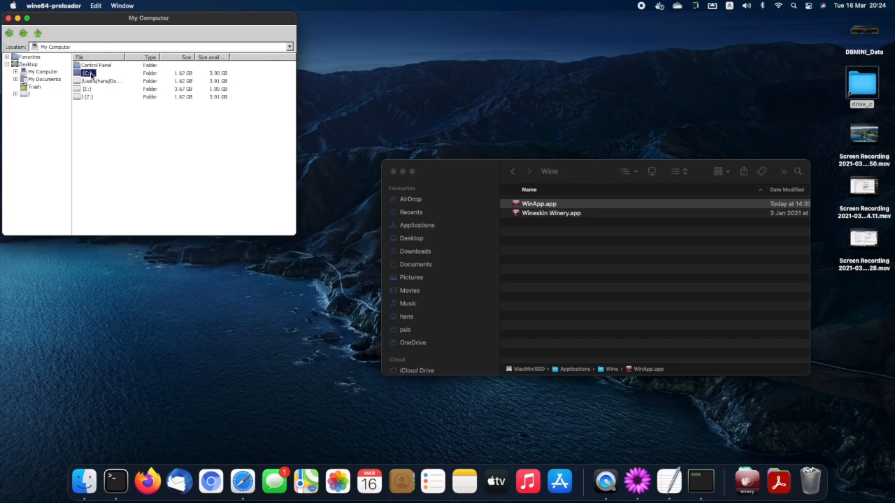
{"action": "double_click", "coordinate": [90, 66]}
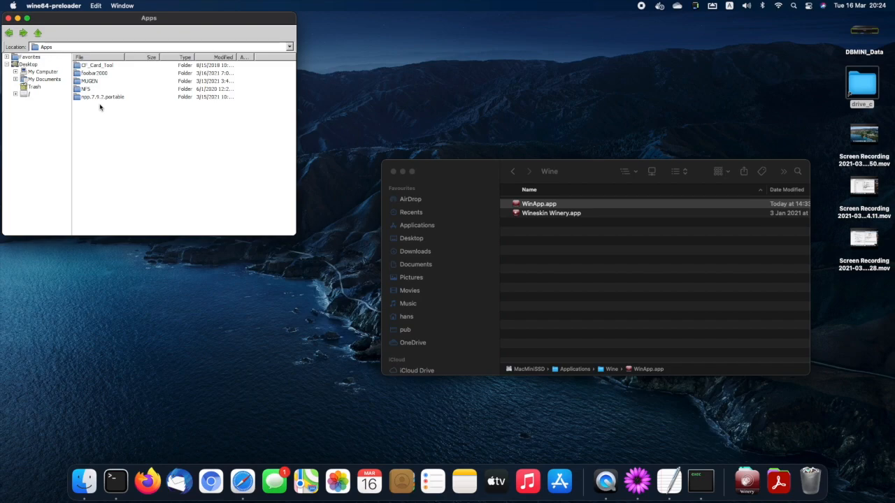
Widen the file name column in the MUGEN folder and launch ff3.exe from its Fighter_Factory_3 subfolder
{"action": "double_click", "coordinate": [92, 82]}
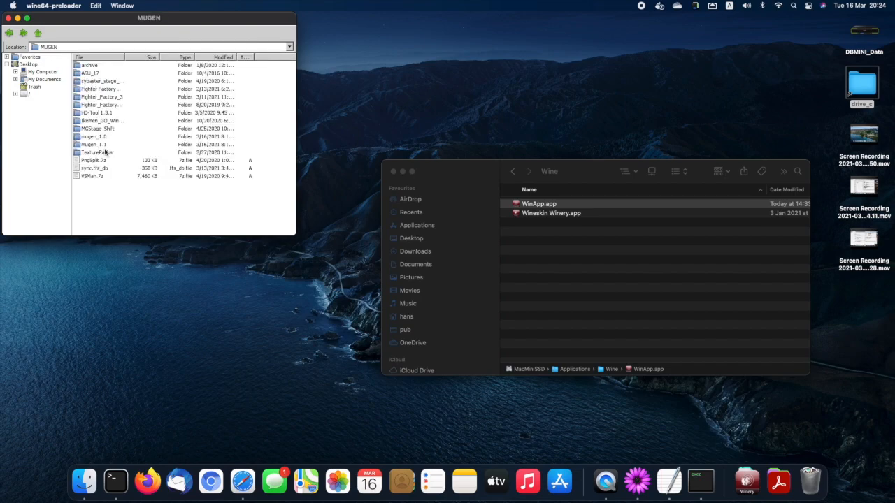
{"action": "left_click_drag", "start_coordinate": [124, 57], "coordinate": [175, 58]}
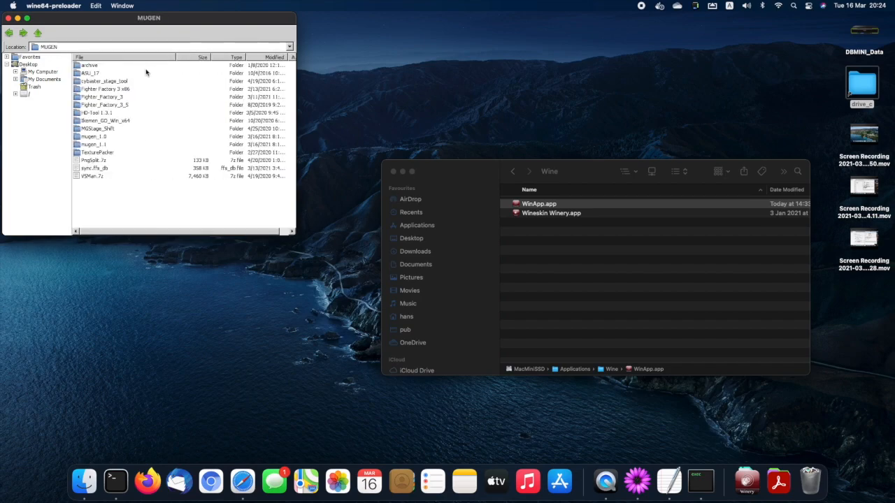
{"action": "left_click", "coordinate": [115, 98]}
{"action": "double_click", "coordinate": [115, 98]}
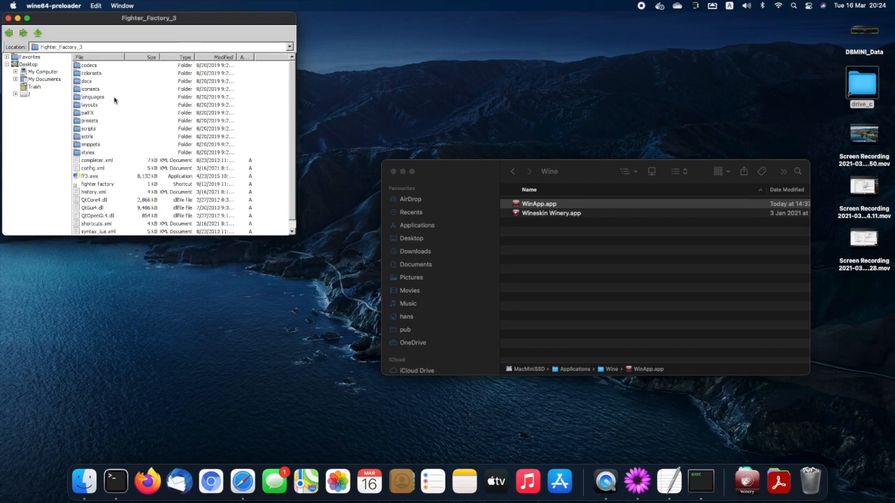
{"action": "double_click", "coordinate": [89, 176]}
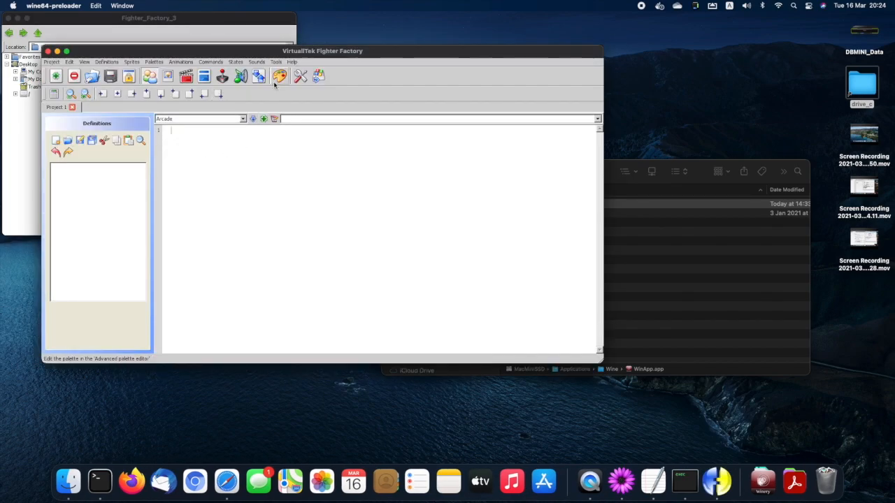
Check Fighter Factory's Help menu, and close both the program and the Wine file browser
{"action": "left_click", "coordinate": [290, 63]}
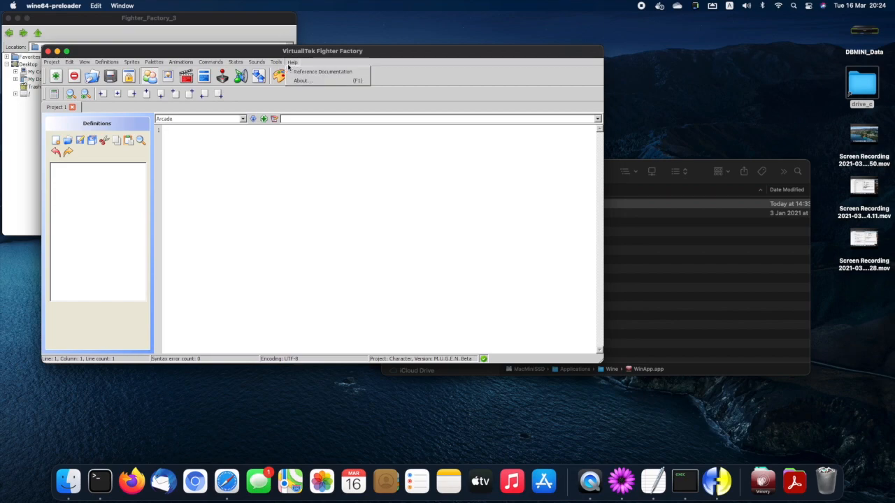
{"action": "left_click", "coordinate": [86, 201]}
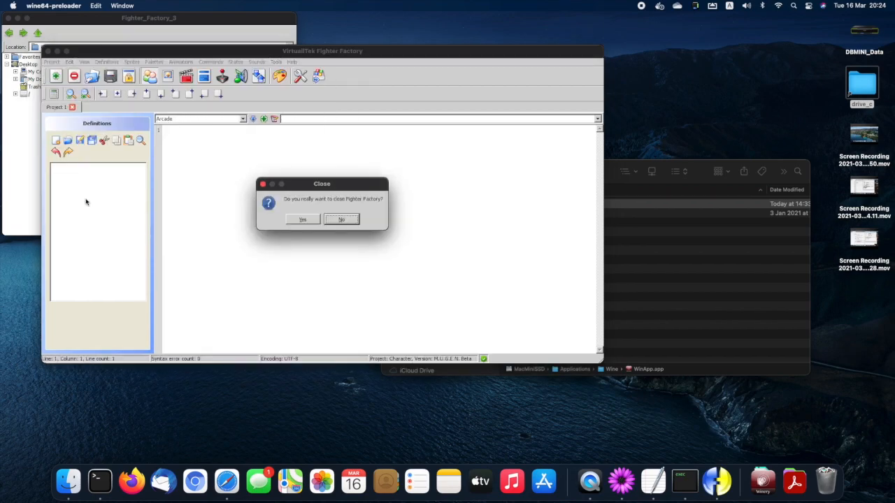
{"action": "left_click", "coordinate": [303, 220]}
{"action": "left_click", "coordinate": [37, 33]}
{"action": "left_click", "coordinate": [38, 33]}
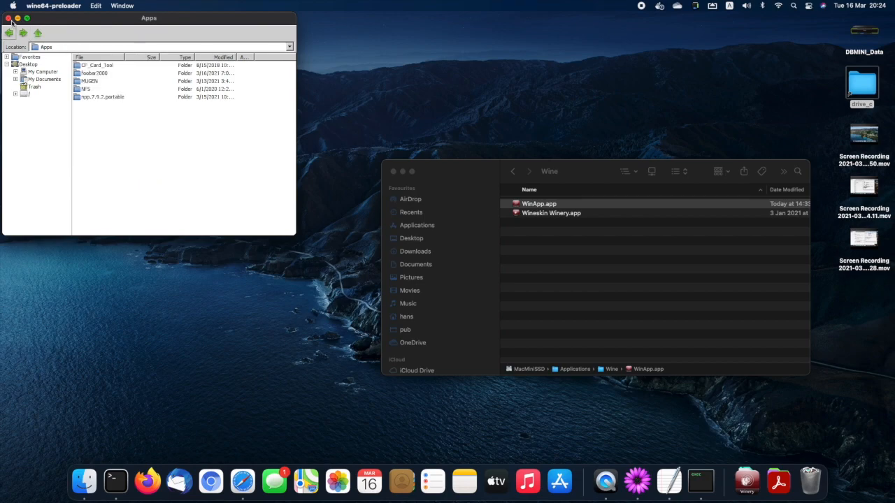
{"action": "left_click", "coordinate": [8, 18]}
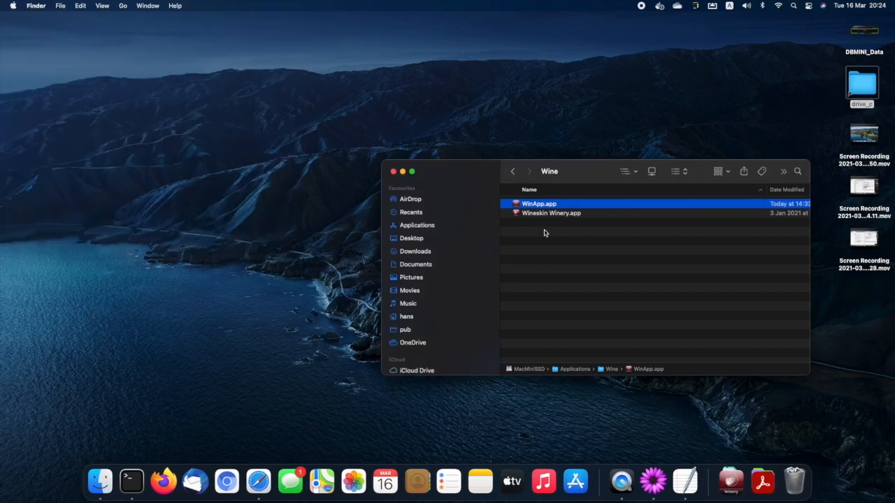
Show the package contents of WinApp.app and open the Wineskin.app inside it
{"action": "right_click", "coordinate": [563, 205]}
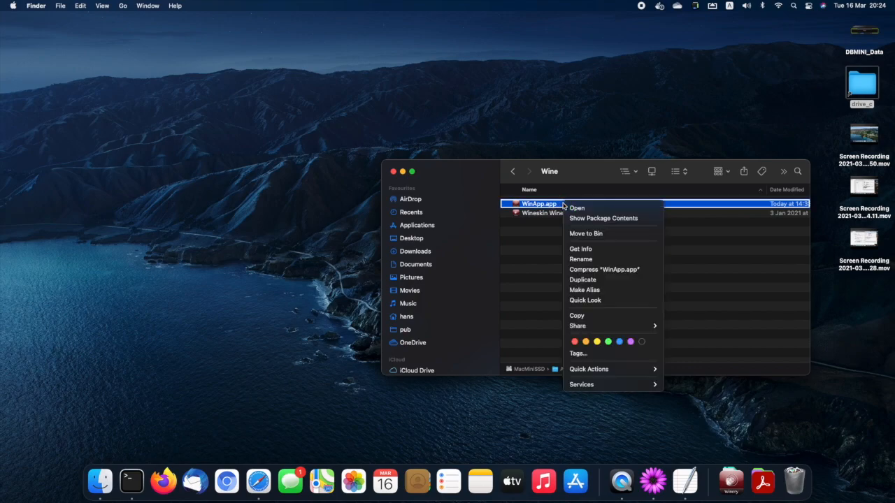
{"action": "left_click", "coordinate": [592, 220]}
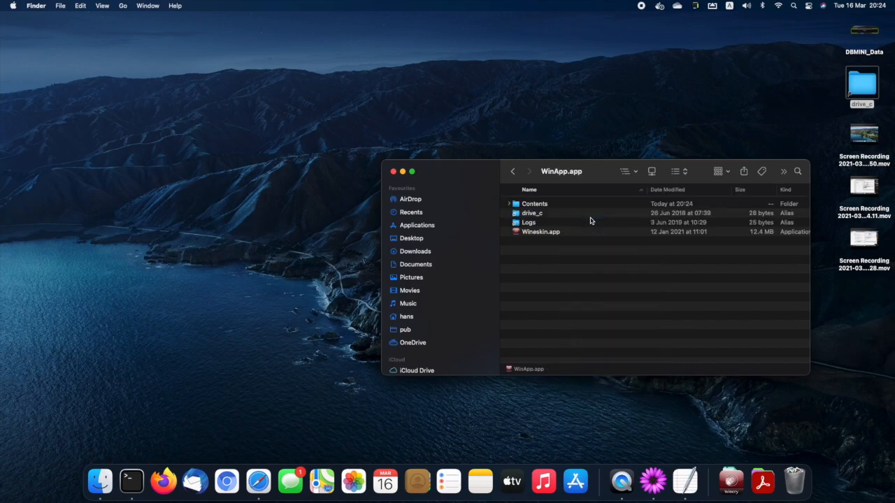
{"action": "double_click", "coordinate": [552, 234]}
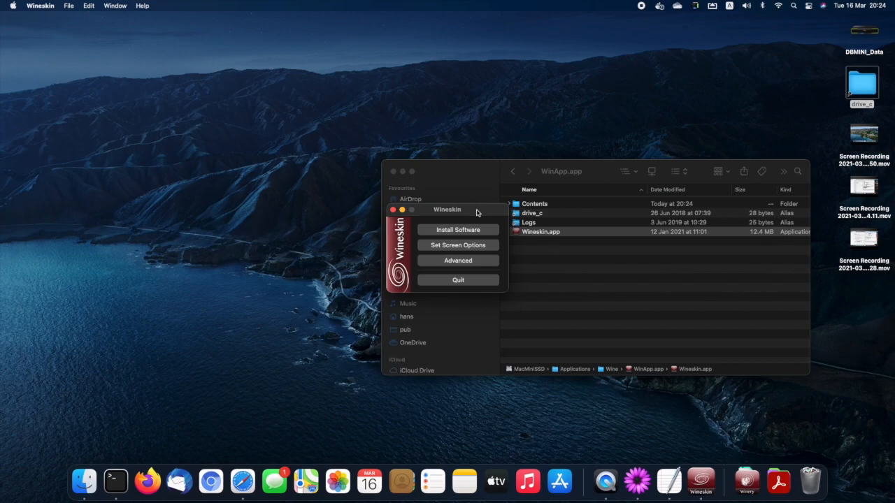
Open Wineskin's advanced settings and look through its Tools, Options and Advanced settings pages
{"action": "left_click_drag", "start_coordinate": [478, 209], "coordinate": [204, 120]}
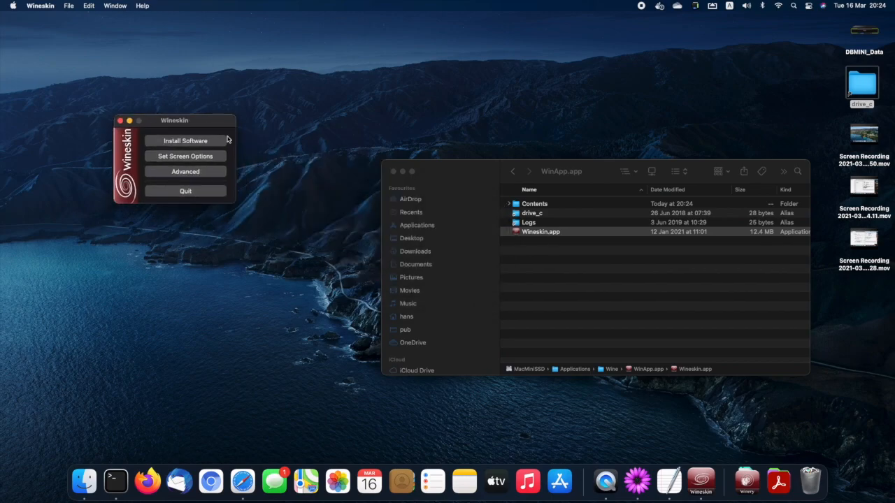
{"action": "left_click", "coordinate": [205, 172]}
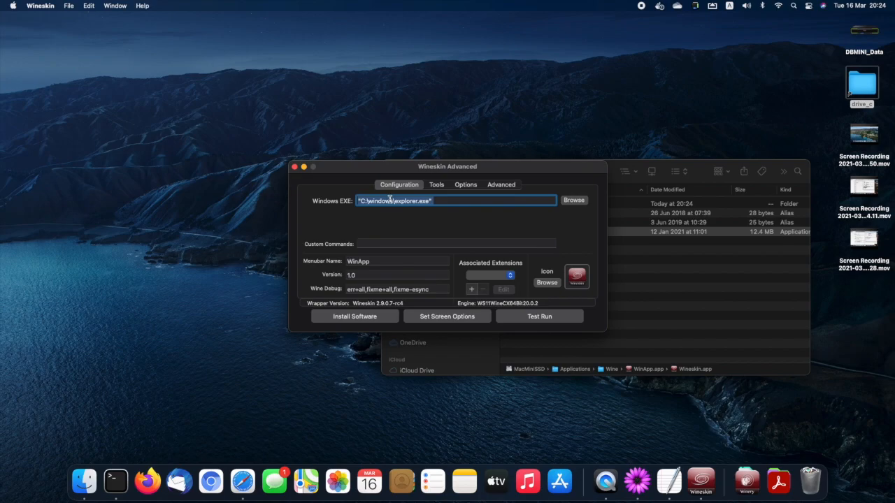
{"action": "left_click", "coordinate": [437, 184]}
{"action": "left_click", "coordinate": [466, 184]}
{"action": "left_click", "coordinate": [501, 184]}
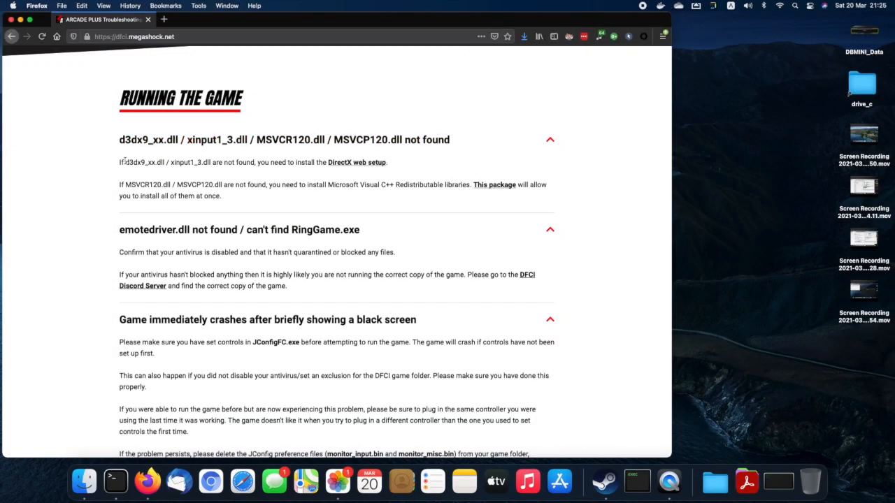
Read the page's d3dx9_xx.dll and xinput1_3.dll note, and open the Wine applications folder in Finder beside it
{"action": "left_click_drag", "start_coordinate": [121, 162], "coordinate": [265, 162]}
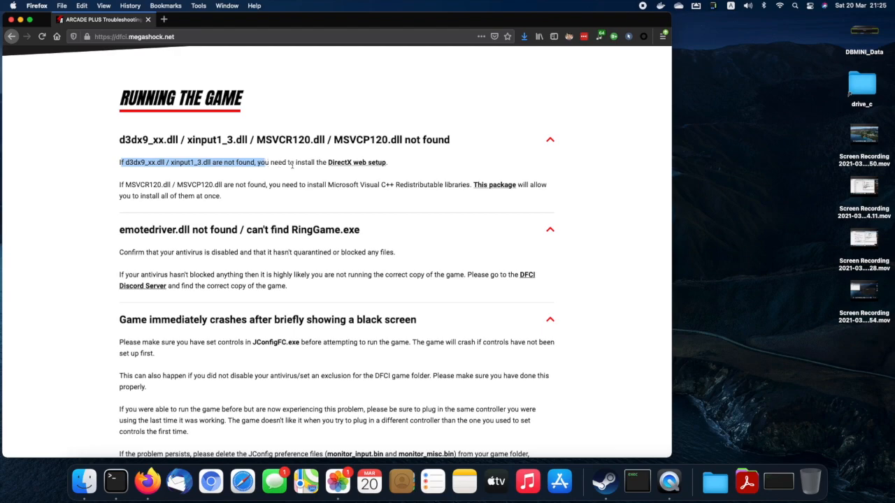
{"action": "left_click", "coordinate": [292, 164]}
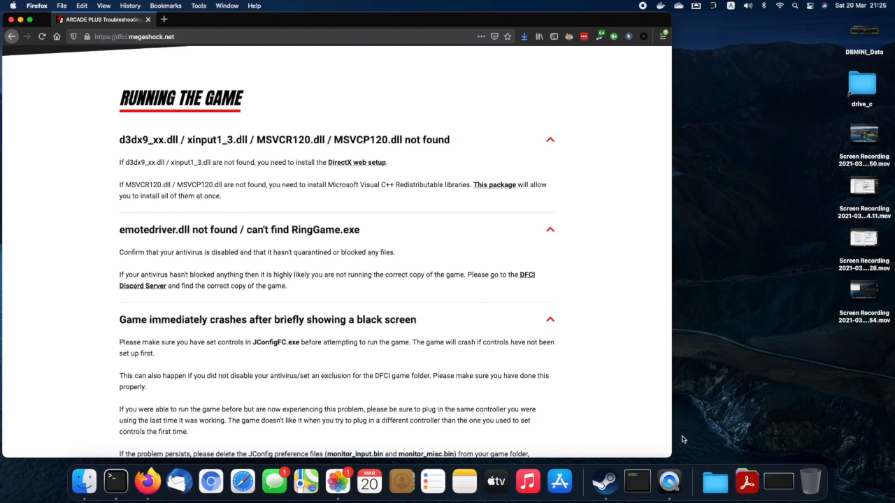
{"action": "left_click", "coordinate": [747, 481]}
{"action": "scroll", "coordinate": [729, 327], "scroll_direction": "down", "scroll_amount": 10}
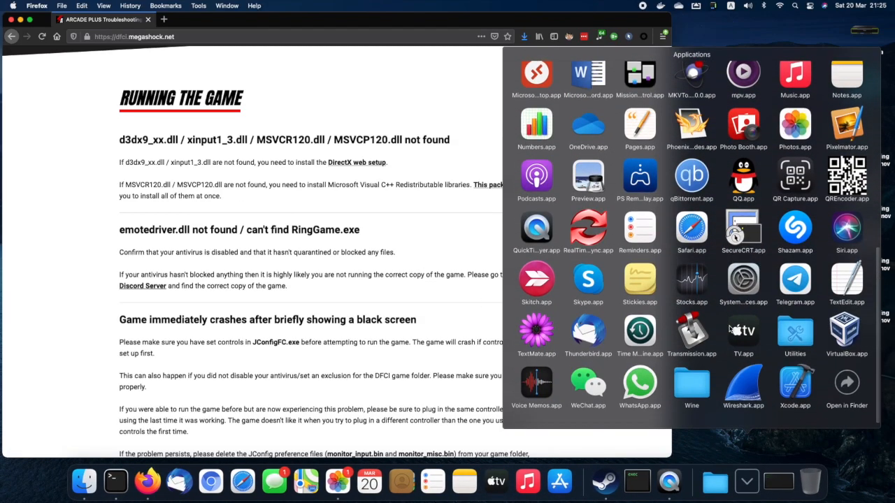
{"action": "left_click", "coordinate": [702, 395]}
{"action": "left_click", "coordinate": [805, 392]}
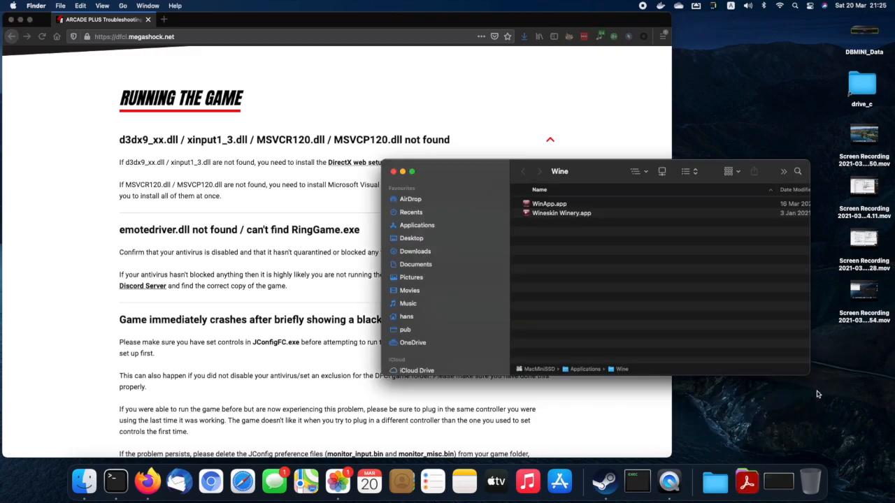
{"action": "left_click_drag", "start_coordinate": [597, 175], "coordinate": [649, 184]}
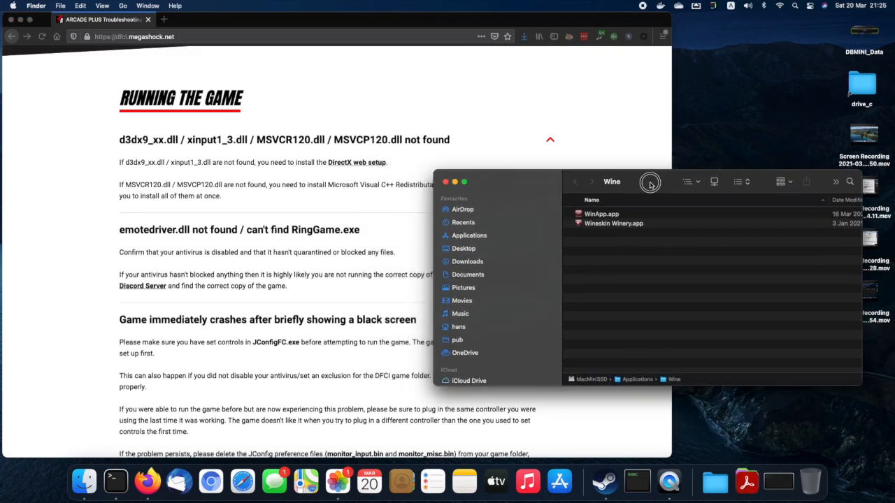
Show the package contents of WinApp.app and launch Wineskin.app from them
{"action": "left_click", "coordinate": [616, 215]}
{"action": "right_click", "coordinate": [613, 216]}
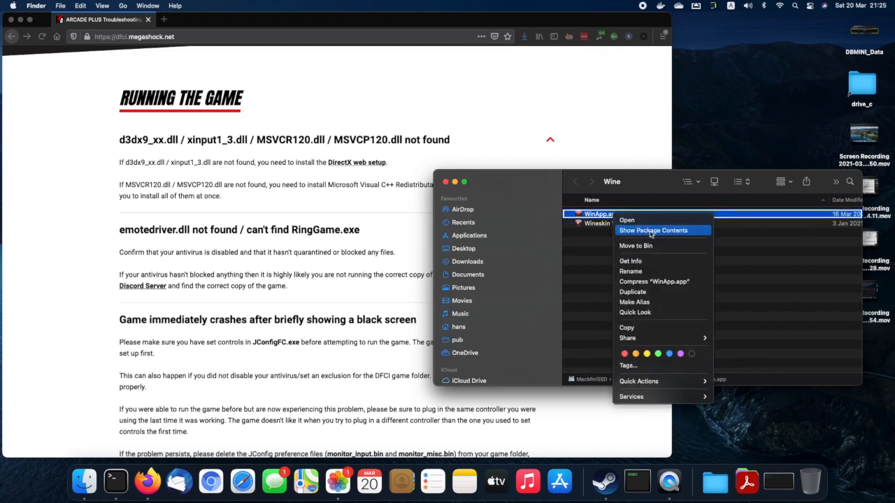
{"action": "left_click", "coordinate": [650, 231]}
{"action": "left_click", "coordinate": [605, 242]}
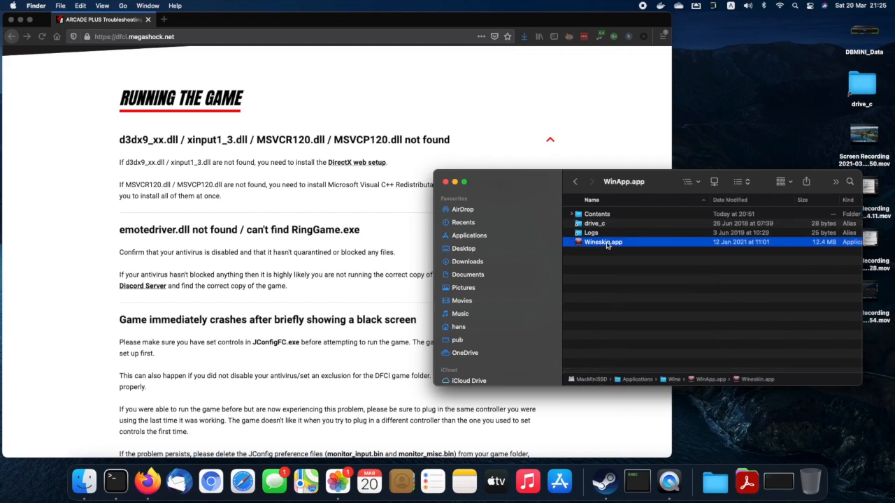
{"action": "double_click", "coordinate": [601, 243]}
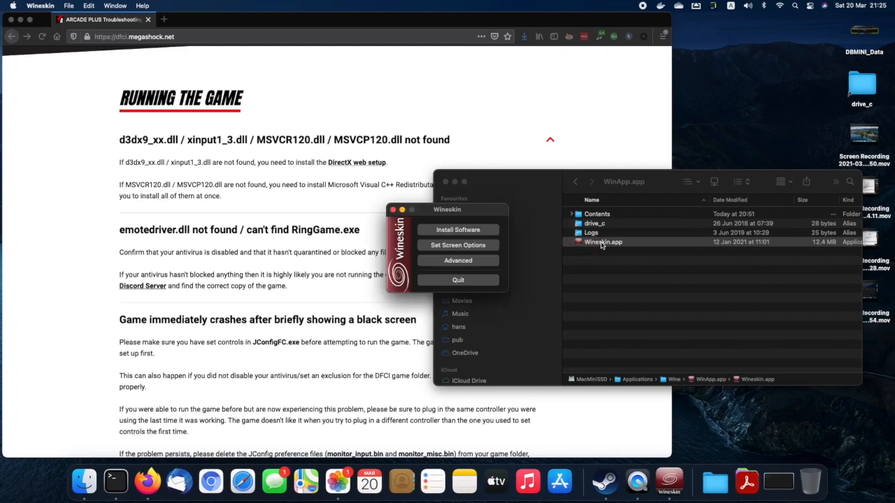
Open Winetricks from Wineskin's advanced tools and place its window beside the web page
{"action": "left_click_drag", "start_coordinate": [471, 214], "coordinate": [677, 90]}
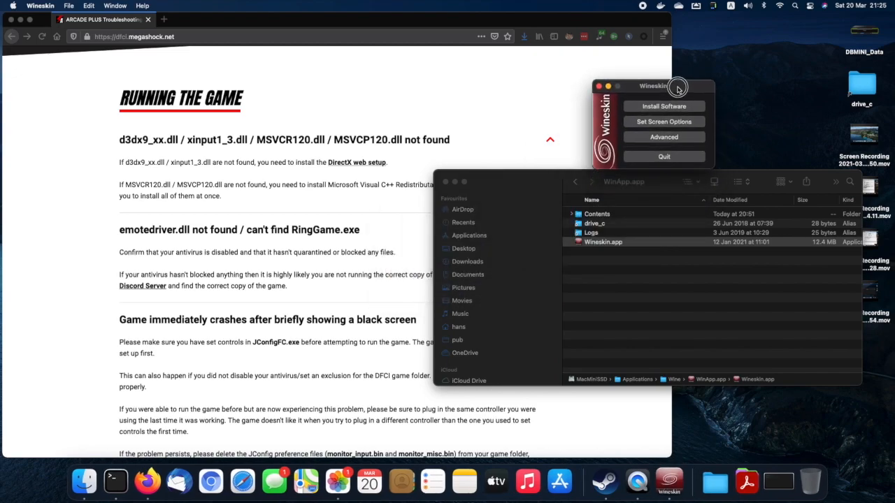
{"action": "left_click", "coordinate": [668, 144]}
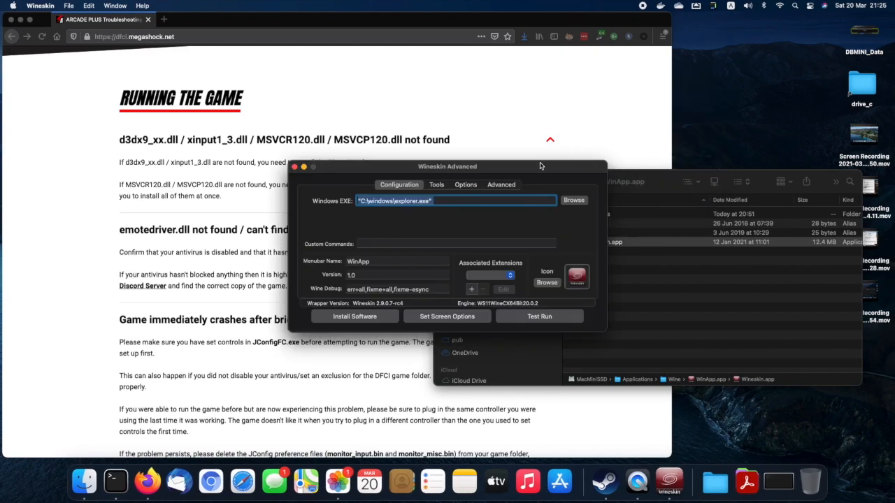
{"action": "left_click_drag", "start_coordinate": [601, 116], "coordinate": [635, 104]}
{"action": "left_click", "coordinate": [618, 100]}
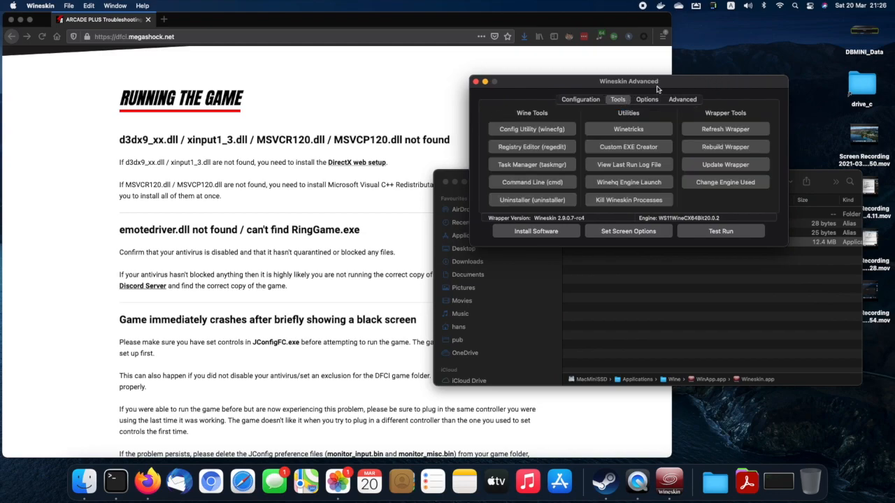
{"action": "left_click_drag", "start_coordinate": [674, 81], "coordinate": [730, 70]}
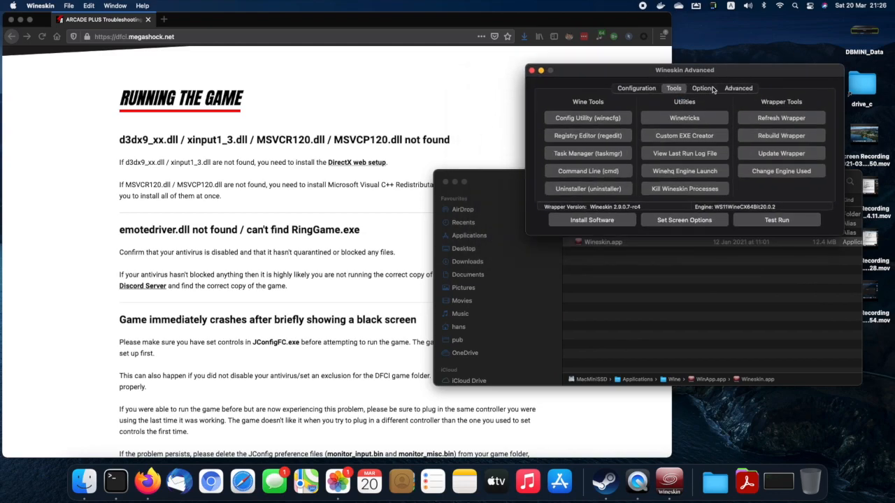
{"action": "left_click", "coordinate": [685, 117]}
{"action": "left_click_drag", "start_coordinate": [470, 54], "coordinate": [696, 47]}
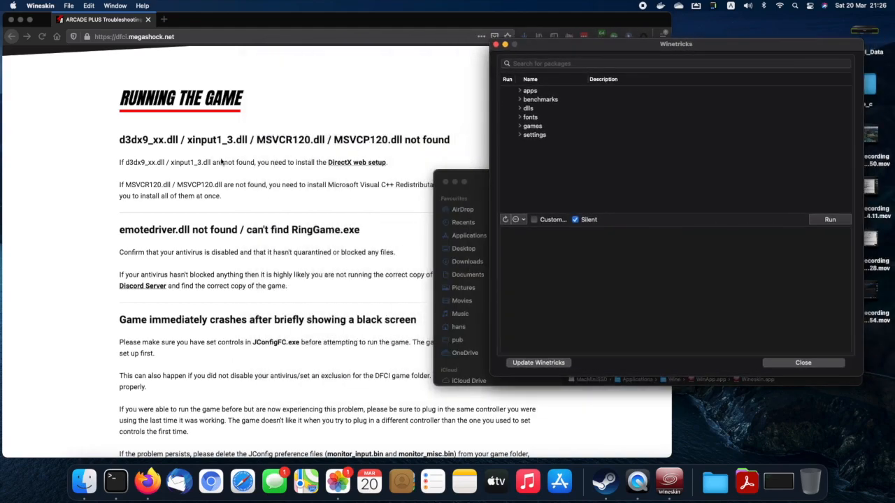
Copy "d3dx9" from the web page's DLL heading and search the Winetricks packages for it
{"action": "left_click", "coordinate": [140, 143]}
{"action": "left_click_drag", "start_coordinate": [124, 143], "coordinate": [146, 144]}
{"action": "key", "text": "super+c"}
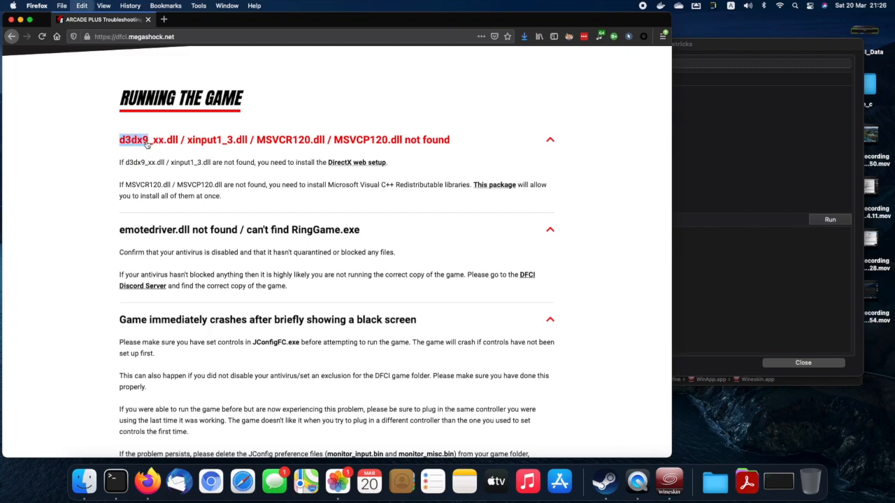
{"action": "left_click", "coordinate": [759, 147]}
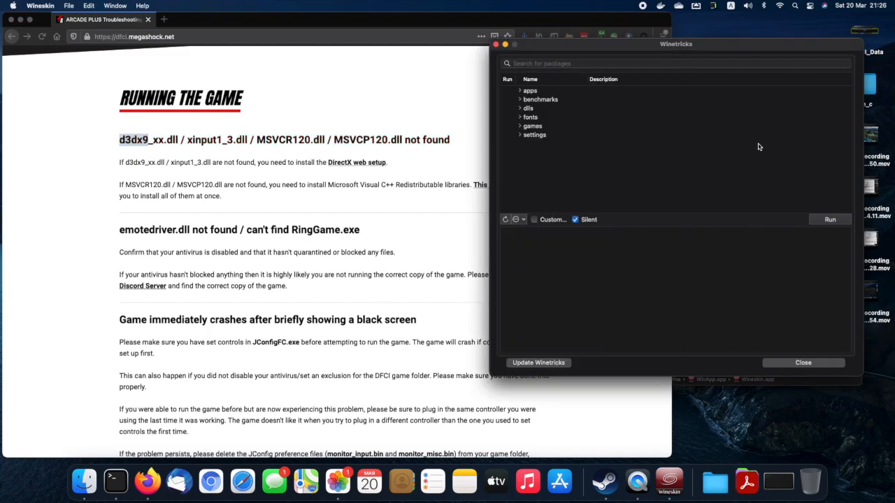
{"action": "left_click", "coordinate": [590, 65]}
{"action": "key", "text": "super+v"}
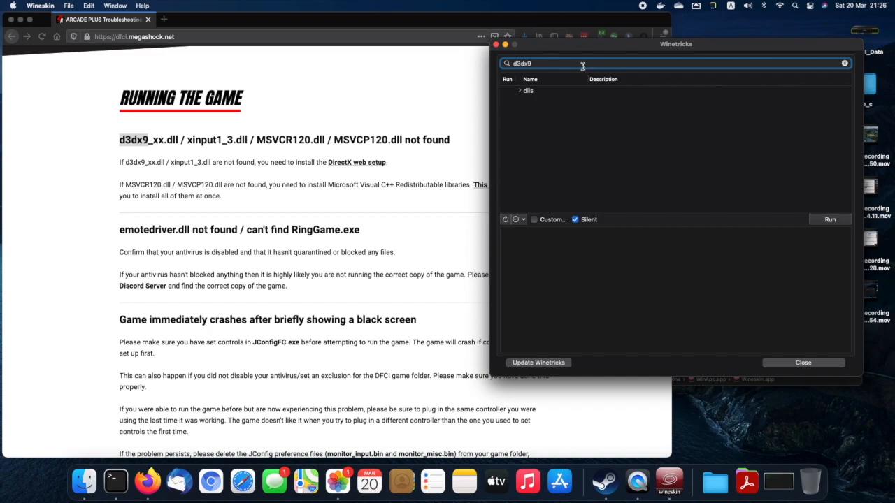
Expand the dlls category and select the d3dx9 package from the DirectX 9 redistributable
{"action": "left_click", "coordinate": [519, 91]}
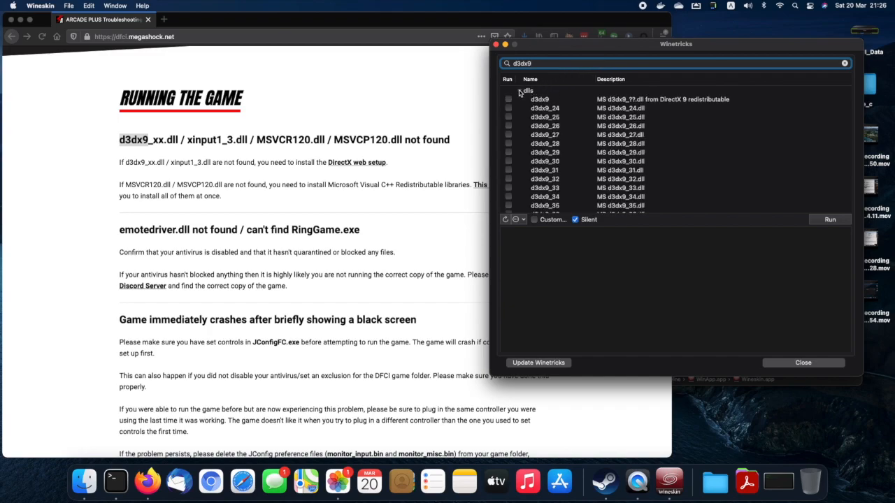
{"action": "scroll", "coordinate": [547, 183], "scroll_direction": "down", "scroll_amount": 5}
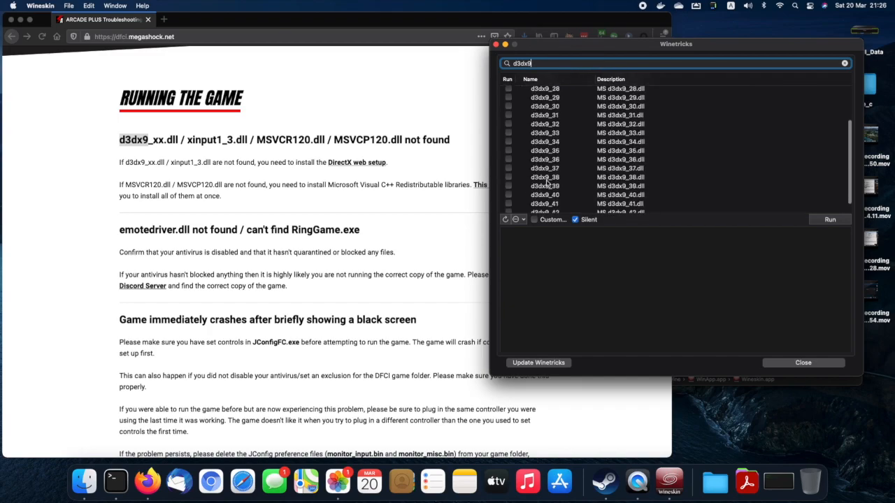
{"action": "scroll", "coordinate": [547, 184], "scroll_direction": "up", "scroll_amount": 5}
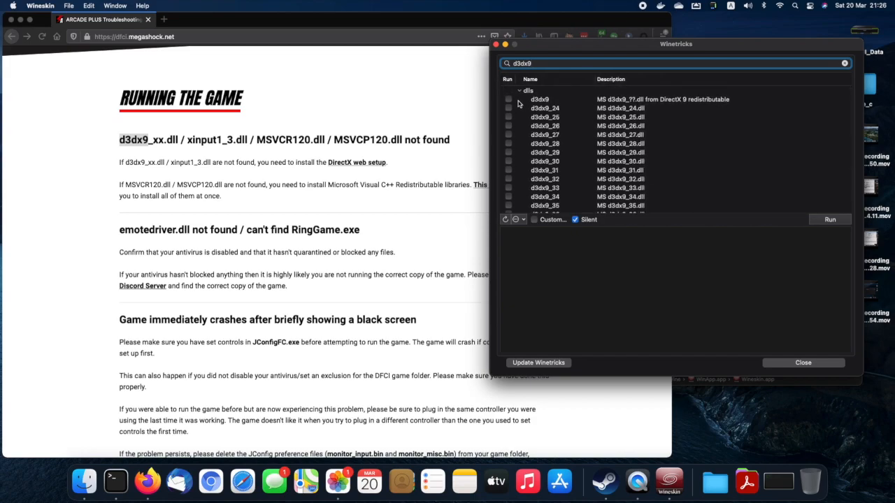
{"action": "left_click", "coordinate": [507, 101]}
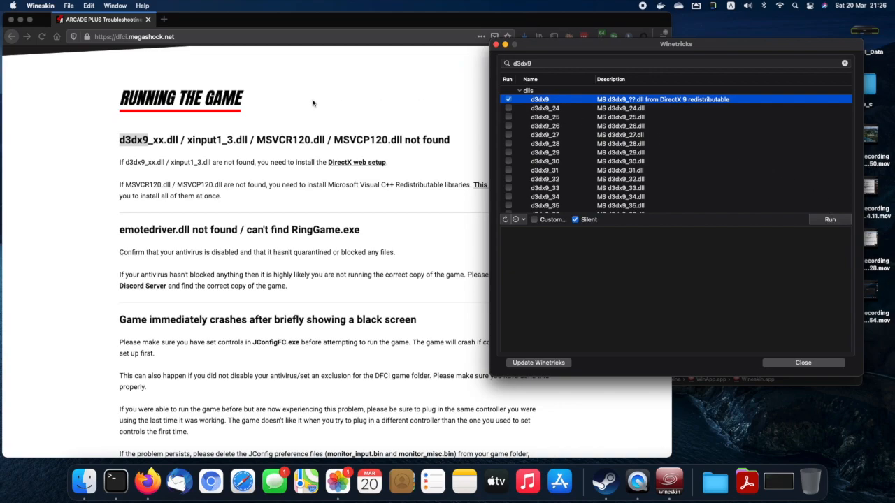
Search Winetricks for "msvcr" and select the vcrun2013 package in the dlls category
{"action": "left_click", "coordinate": [232, 150]}
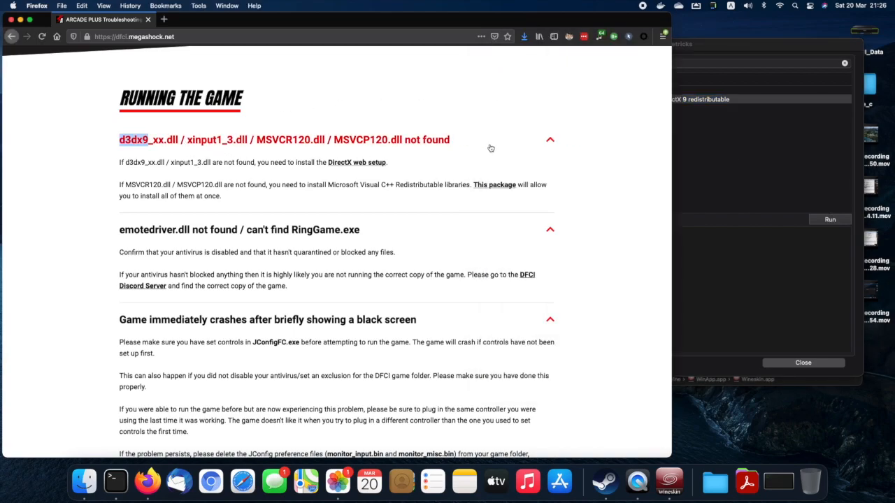
{"action": "left_click", "coordinate": [259, 140]}
{"action": "left_click", "coordinate": [685, 60]}
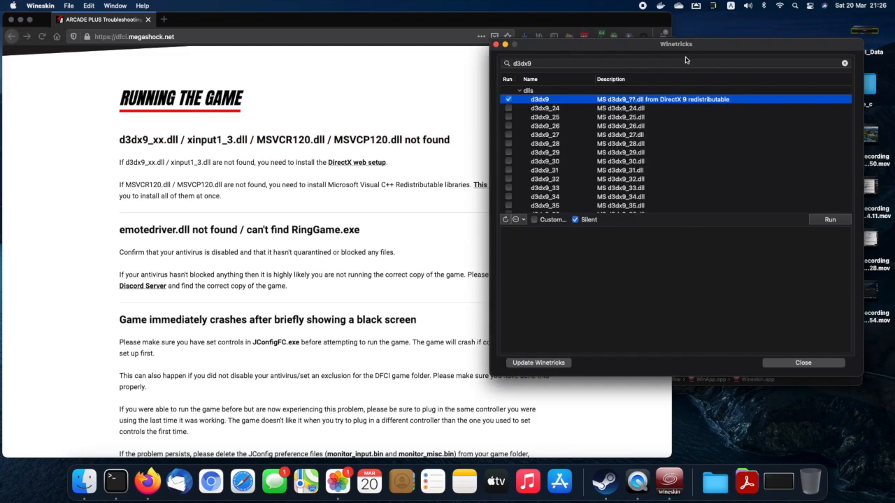
{"action": "left_click", "coordinate": [578, 64]}
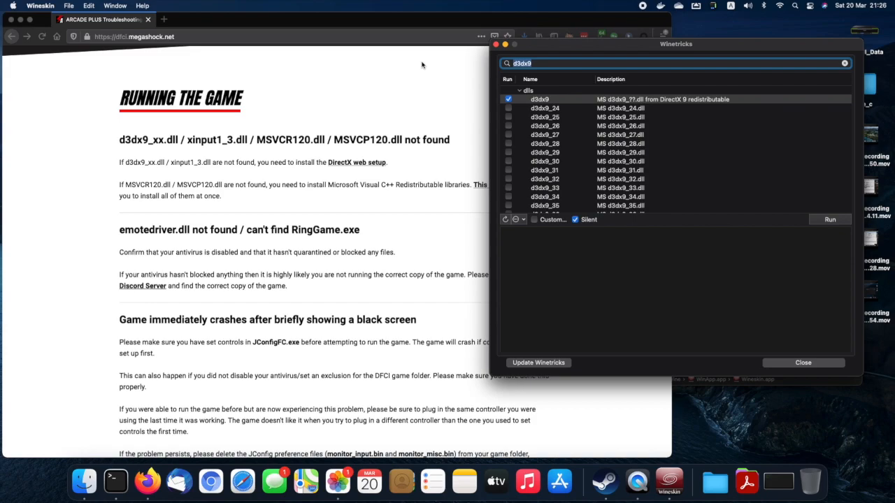
{"action": "type", "text": "msvcr"}
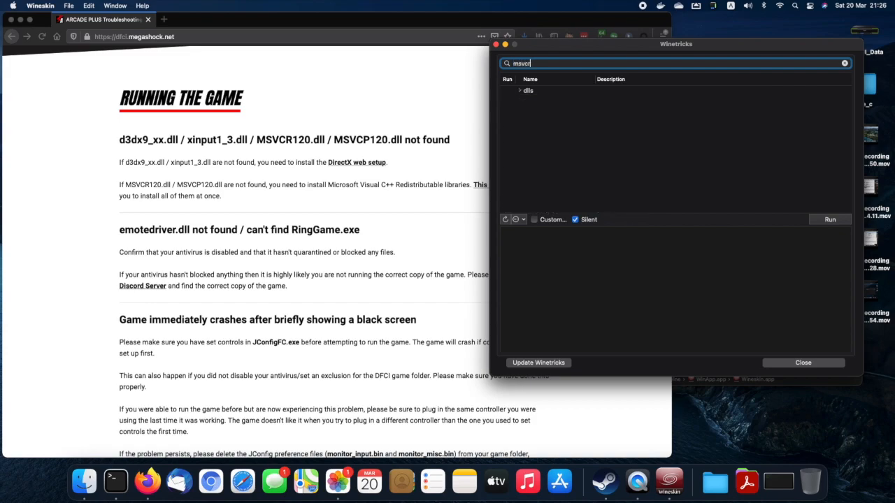
{"action": "left_click", "coordinate": [519, 92]}
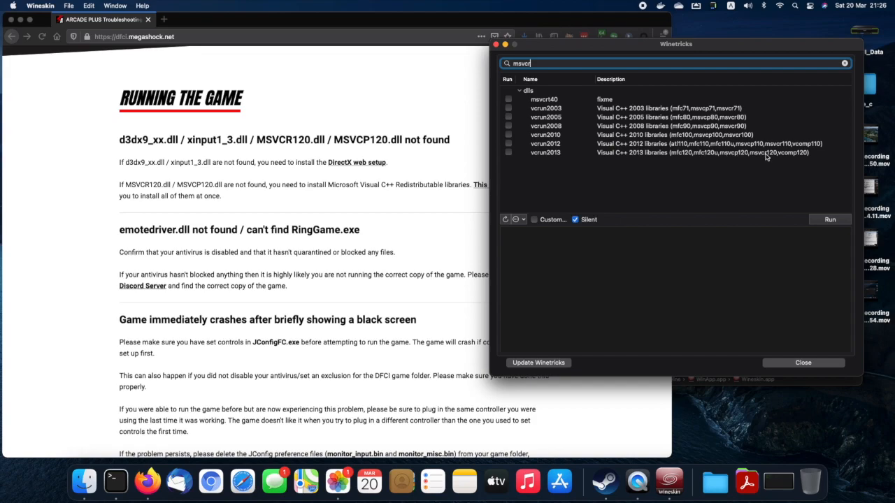
{"action": "left_click", "coordinate": [508, 152]}
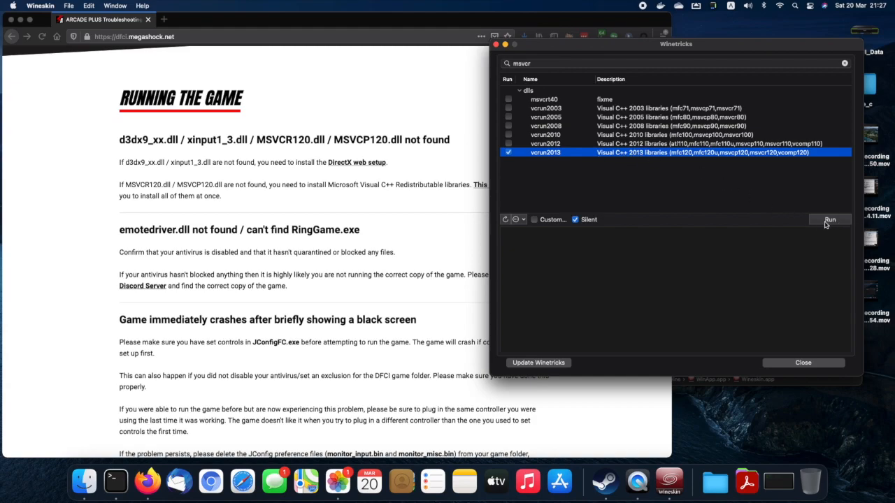
Close Winetricks and the Wineskin Advanced window, and go back up to the Wine folder in Finder
{"action": "left_click", "coordinate": [803, 363]}
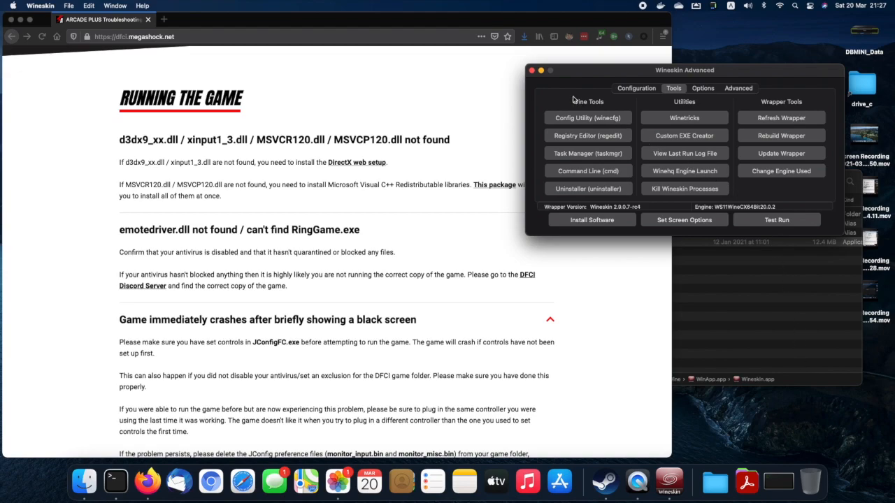
{"action": "left_click", "coordinate": [531, 71]}
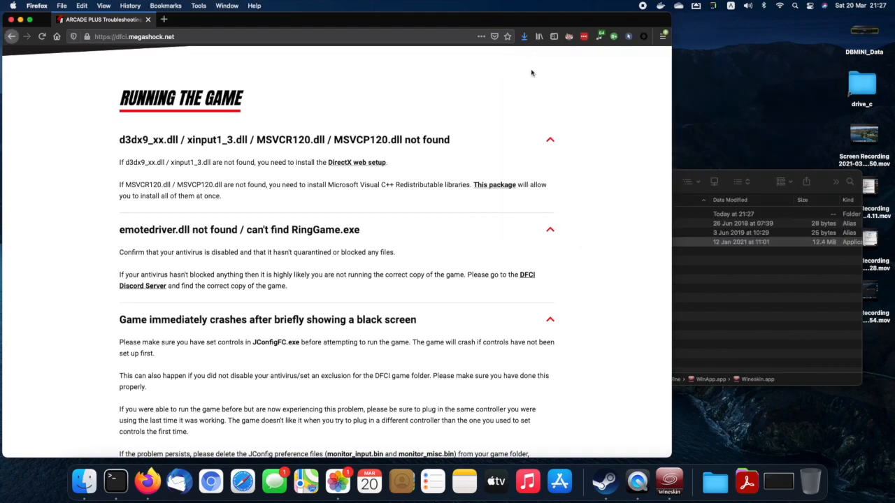
{"action": "left_click", "coordinate": [734, 303]}
{"action": "left_click", "coordinate": [625, 295]}
{"action": "key", "text": "super+Up"}
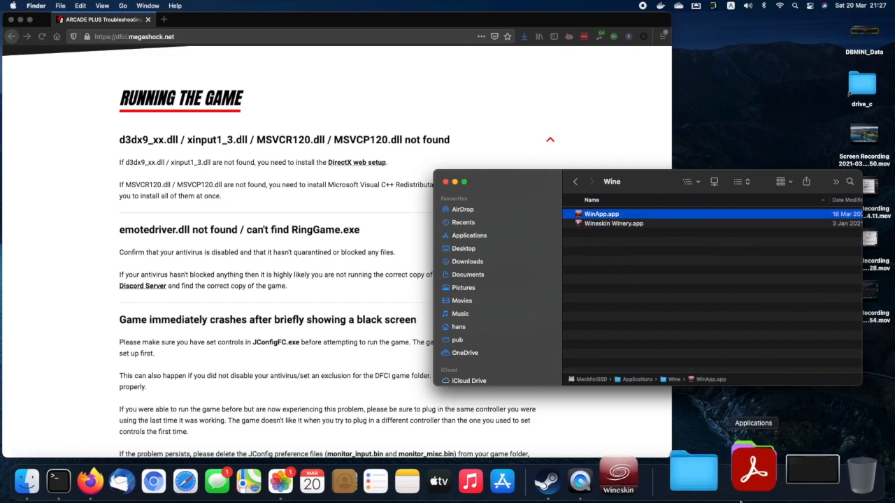
Launch the WinApp wrapper from the Wine folder in Applications and show the drives under My Computer in its file browser
{"action": "left_click", "coordinate": [746, 480]}
{"action": "scroll", "coordinate": [719, 269], "scroll_direction": "down", "scroll_amount": 5}
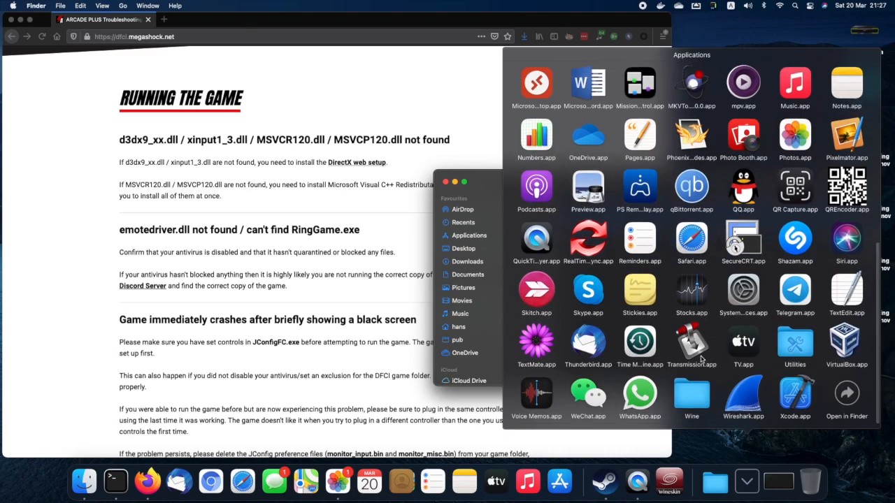
{"action": "left_click", "coordinate": [686, 399]}
{"action": "left_click", "coordinate": [697, 397]}
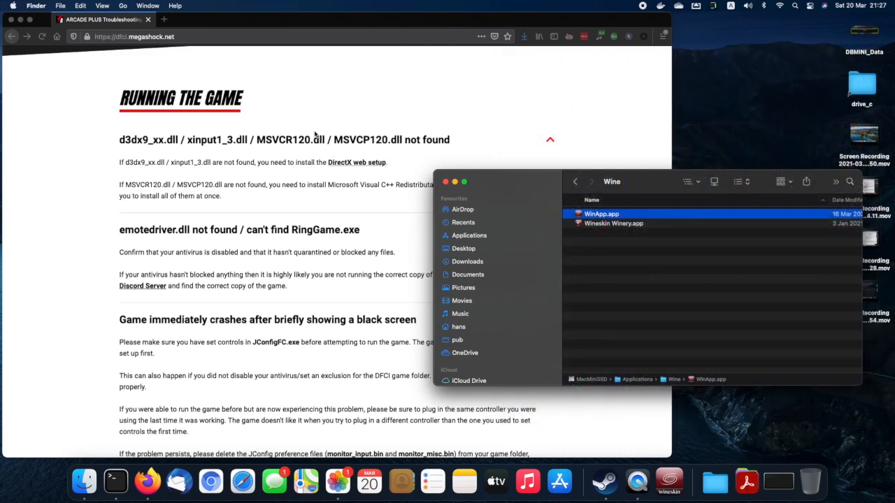
{"action": "double_click", "coordinate": [95, 73]}
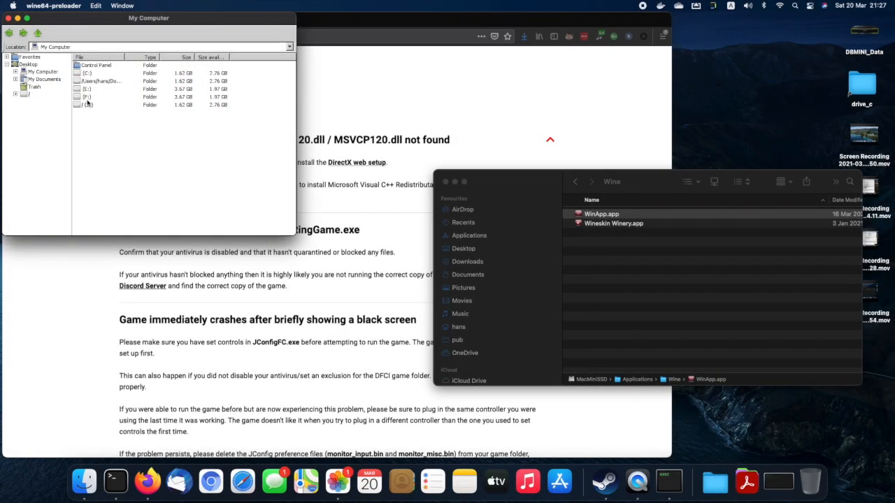
Browse the F: drive through Pocket_version and Fighting Climax Ignition [SDCS] to the Game folder
{"action": "double_click", "coordinate": [87, 98]}
{"action": "double_click", "coordinate": [87, 98]}
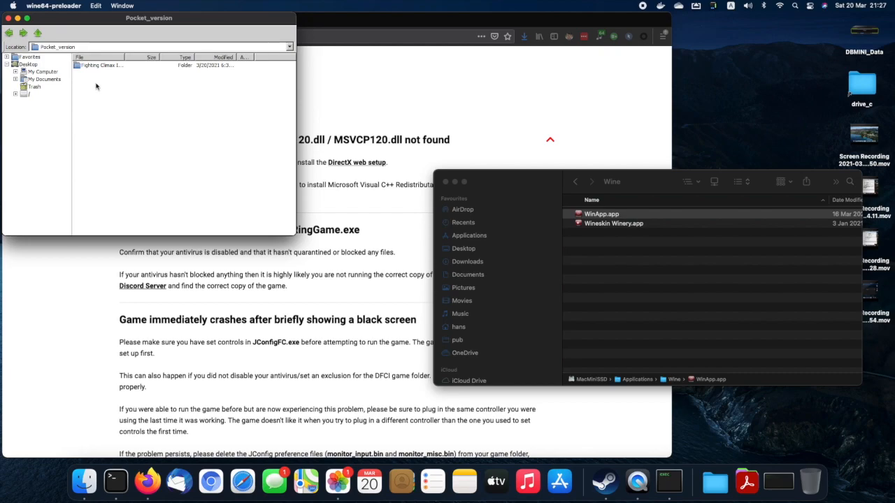
{"action": "double_click", "coordinate": [128, 65]}
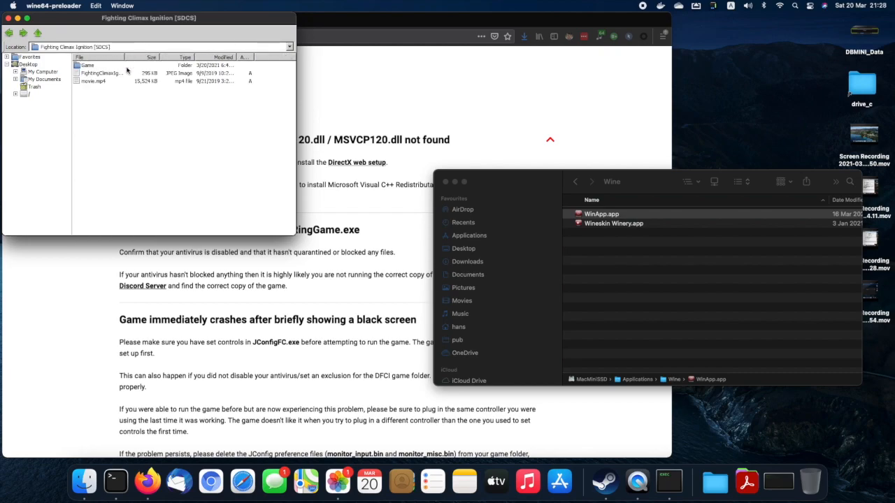
{"action": "double_click", "coordinate": [91, 65]}
{"action": "scroll", "coordinate": [108, 235], "scroll_direction": "down", "scroll_amount": 3}
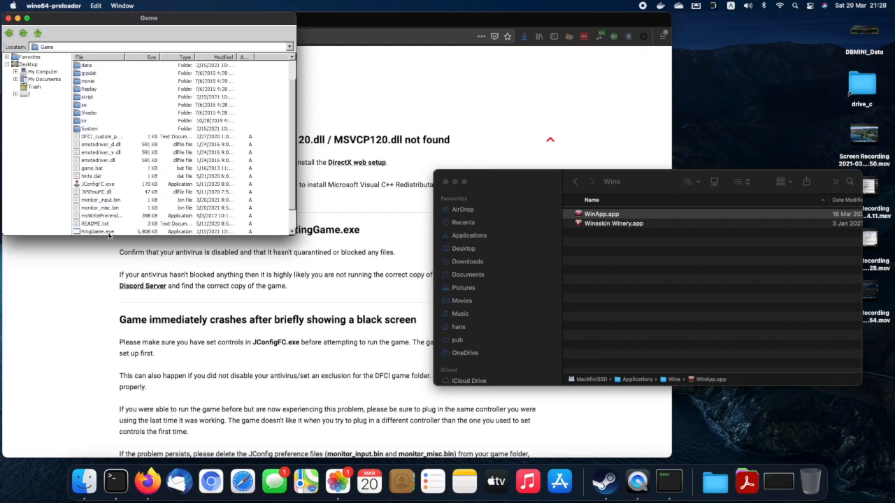
Run RingGame.exe and move the game window away from the screen edge
{"action": "left_click", "coordinate": [98, 209]}
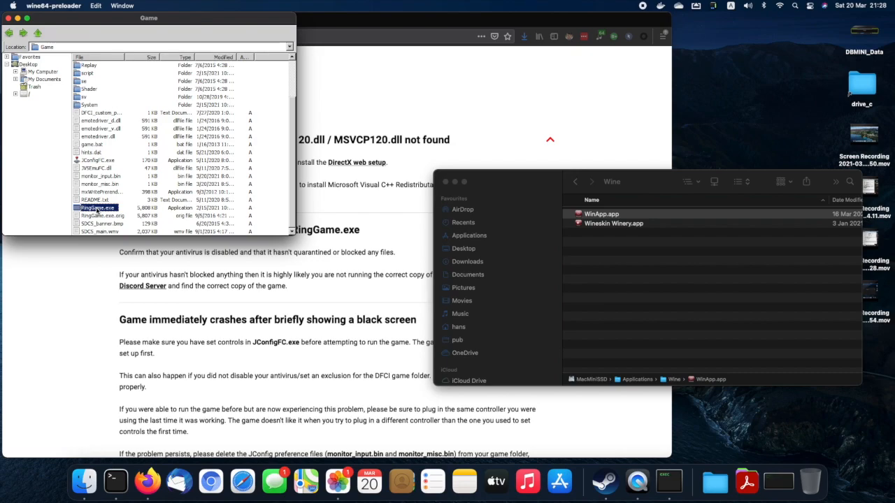
{"action": "double_click", "coordinate": [98, 208]}
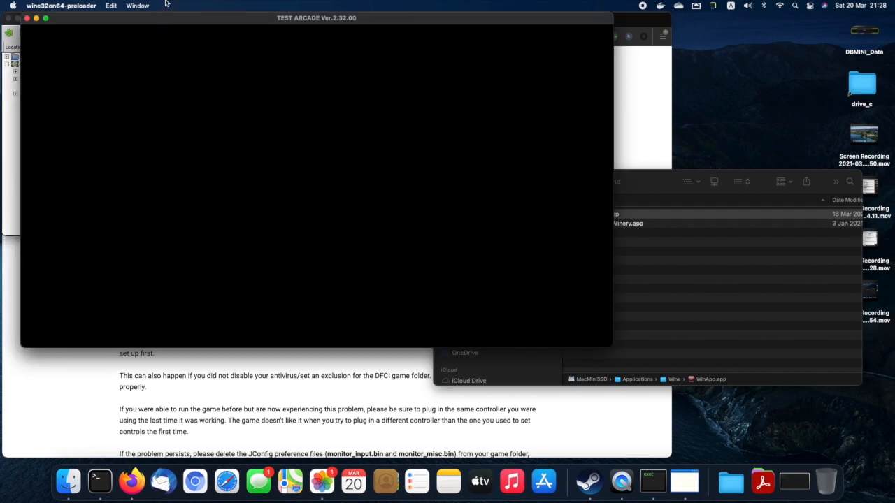
{"action": "left_click_drag", "start_coordinate": [161, 12], "coordinate": [244, 56]}
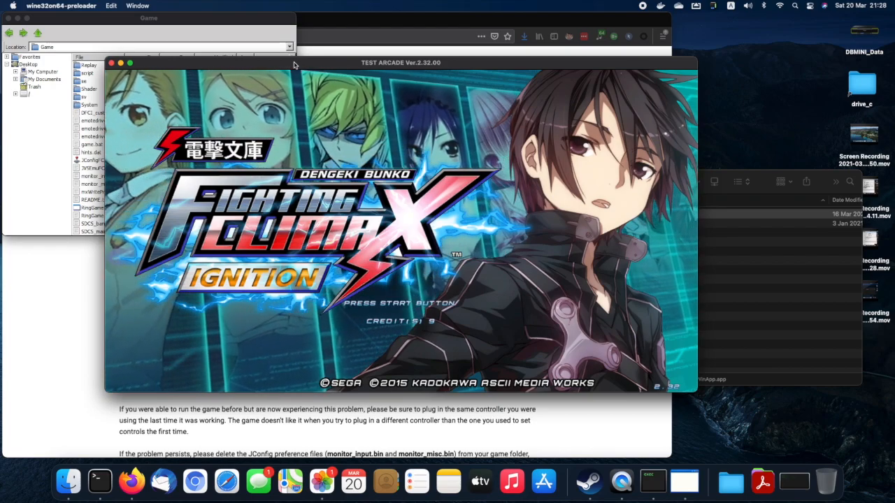
Go from the game's title screen to its mode list and start TRAINING
{"action": "key", "text": "Return"}
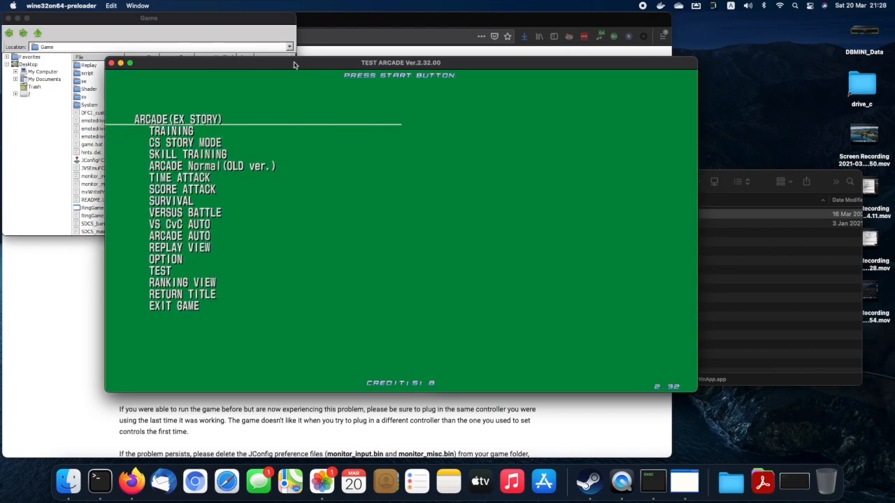
{"action": "key", "text": "Down"}
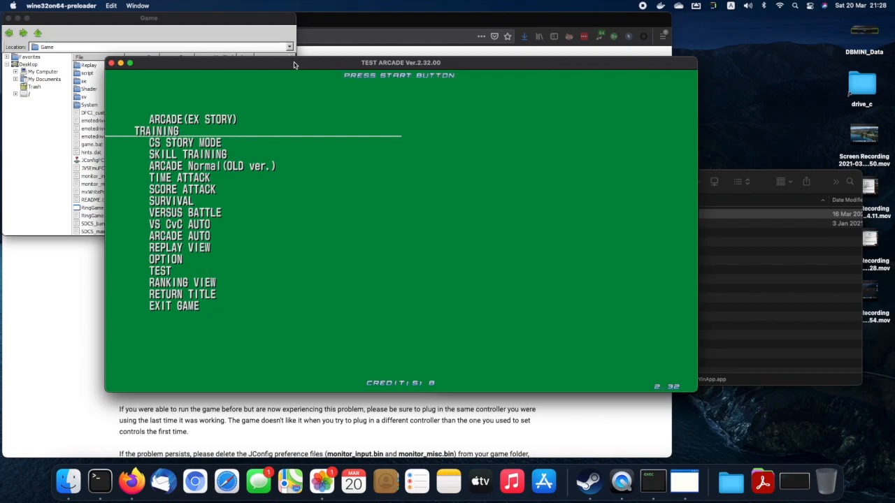
{"action": "key", "text": "Down"}
{"action": "key", "text": "Down"}
{"action": "key", "text": "Down"}
{"action": "key", "text": "Up"}
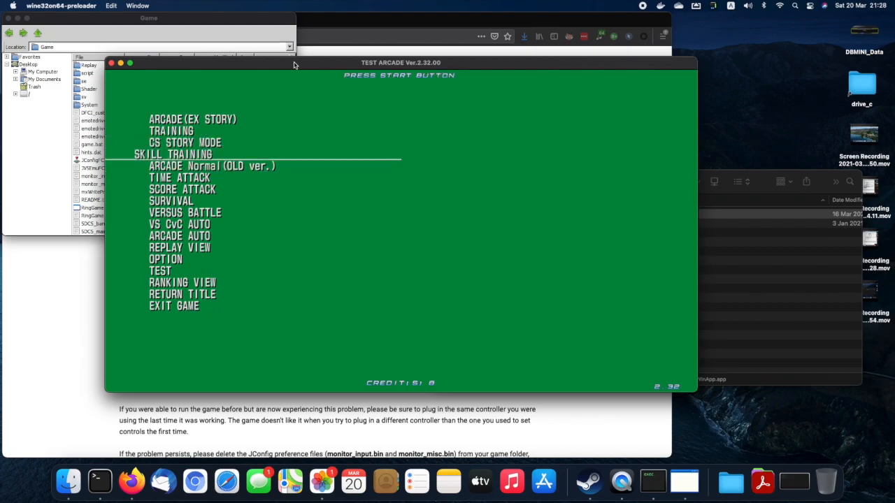
{"action": "key", "text": "Up"}
{"action": "key", "text": "Up"}
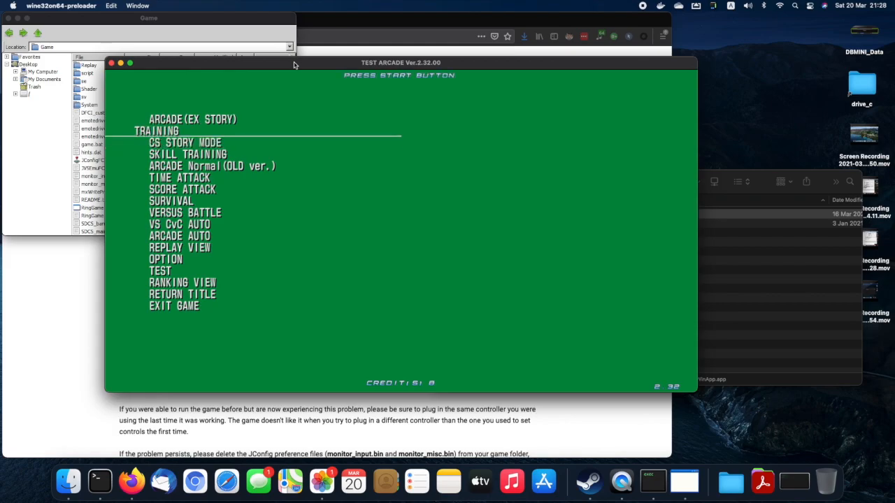
{"action": "key", "text": "Return"}
Select Mikoto Misaka as player 1's character
{"action": "key", "text": "Left"}
{"action": "key", "text": "Return"}
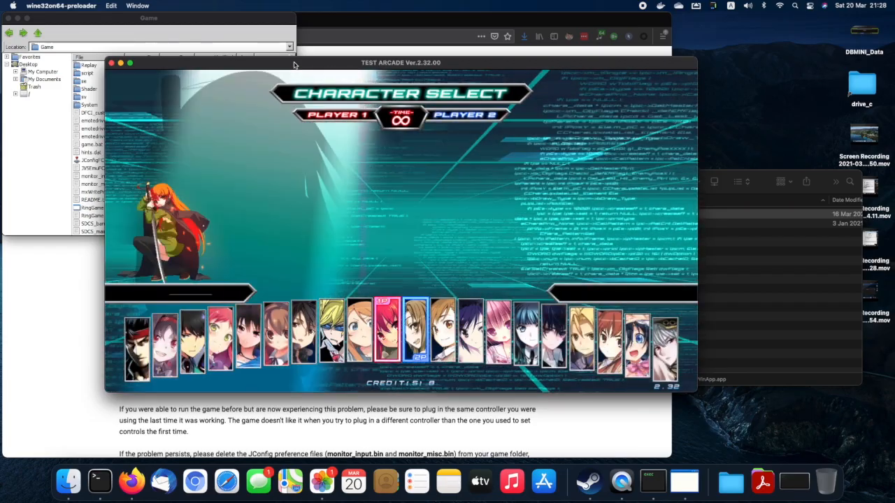
{"action": "key", "text": "Right"}
{"action": "key", "text": "Right"}
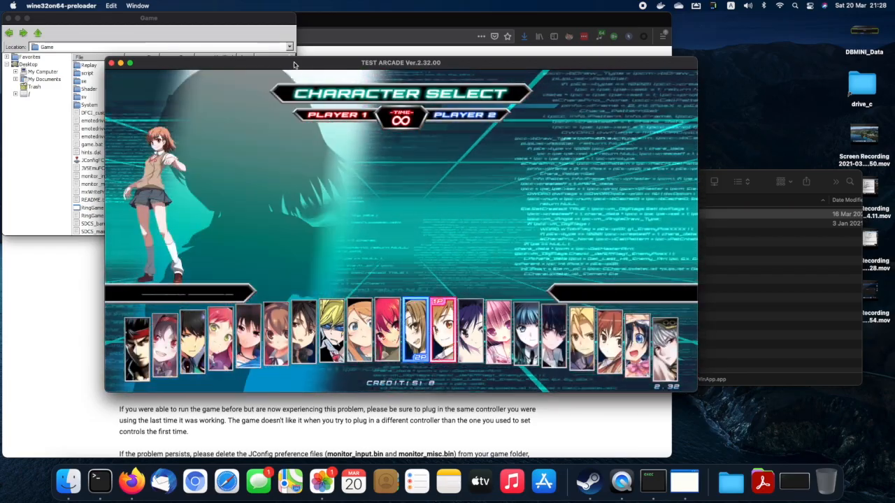
{"action": "key", "text": "Return"}
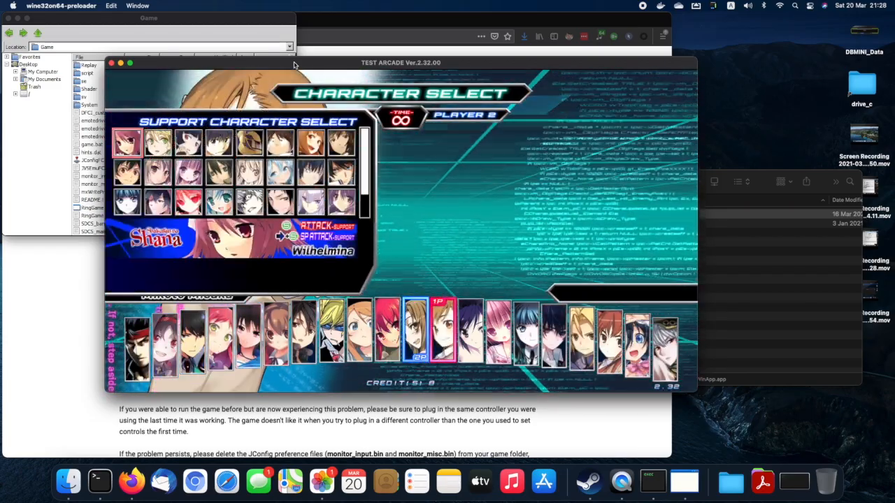
Choose Touma Kamijo as player 1's support character and Accelerator as the blast character
{"action": "key", "text": "Right"}
{"action": "key", "text": "Right"}
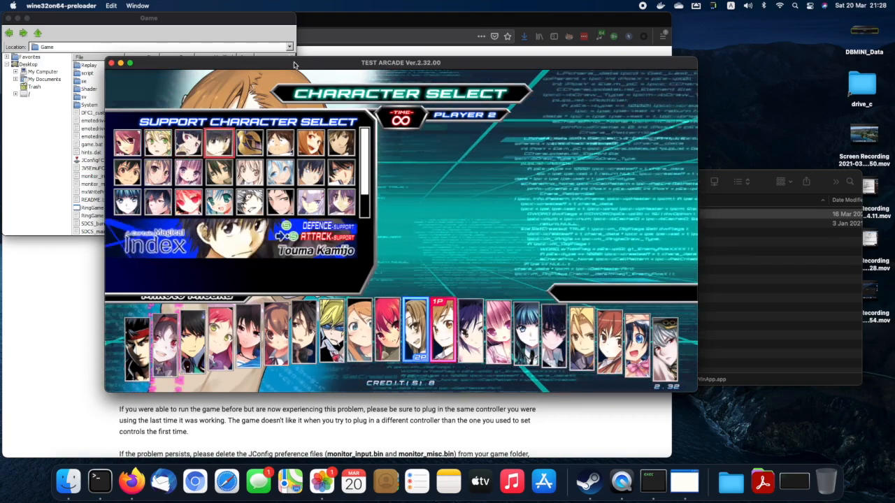
{"action": "key", "text": "Return"}
{"action": "key", "text": "Right"}
{"action": "key", "text": "Right"}
{"action": "key", "text": "Right"}
{"action": "key", "text": "Down"}
{"action": "key", "text": "Right"}
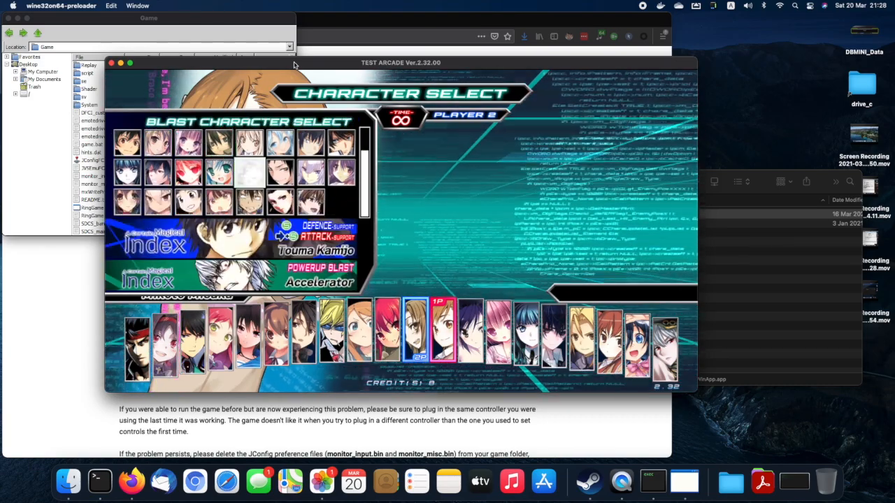
{"action": "key", "text": "Return"}
Select Qwenthur for player 2 with Tomo Asama as support and Wilhelmina as blast character, and start the training match
{"action": "key", "text": "Right"}
{"action": "key", "text": "Right"}
{"action": "key", "text": "Right"}
{"action": "key", "text": "Right"}
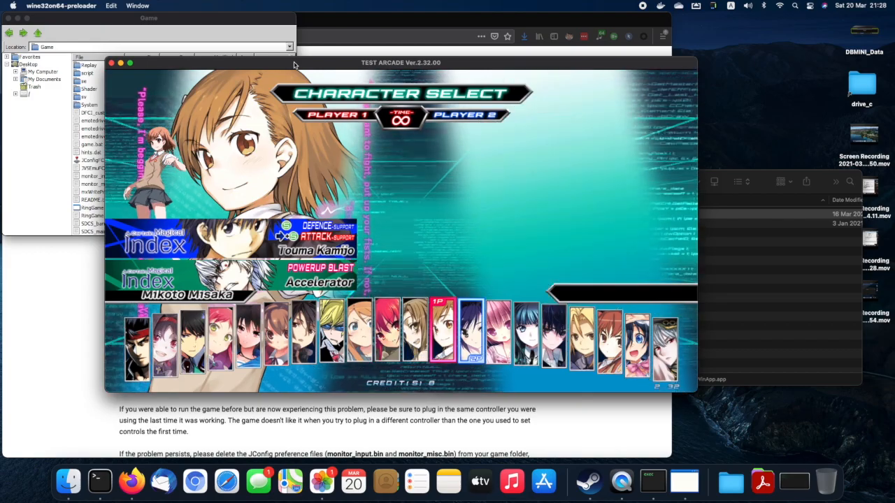
{"action": "key", "text": "Right"}
{"action": "key", "text": "Right"}
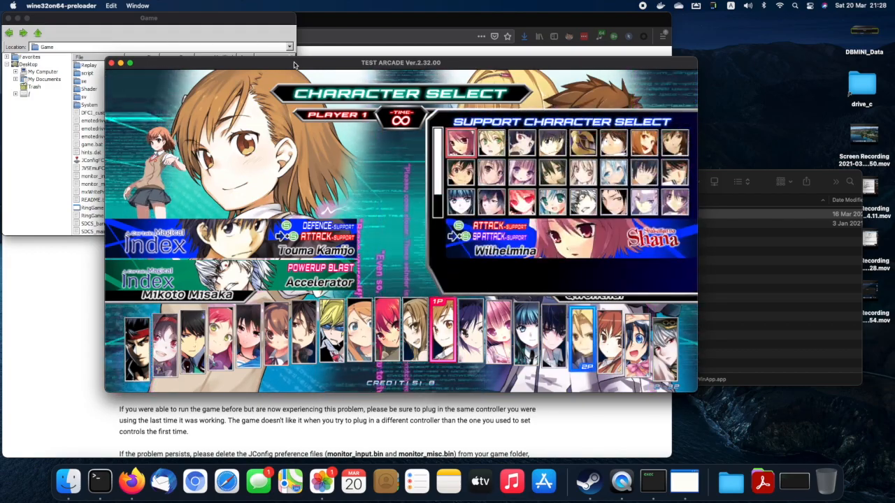
{"action": "key", "text": "Down"}
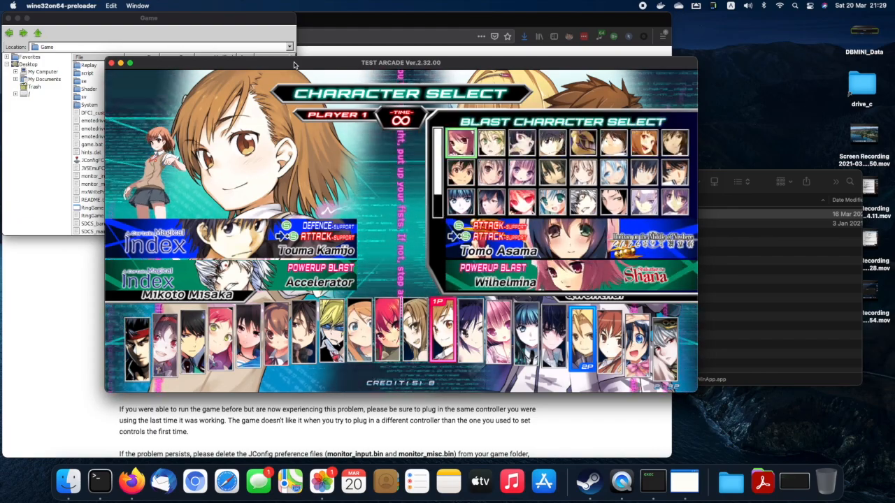
{"action": "key", "text": "Left"}
{"action": "key", "text": "Return"}
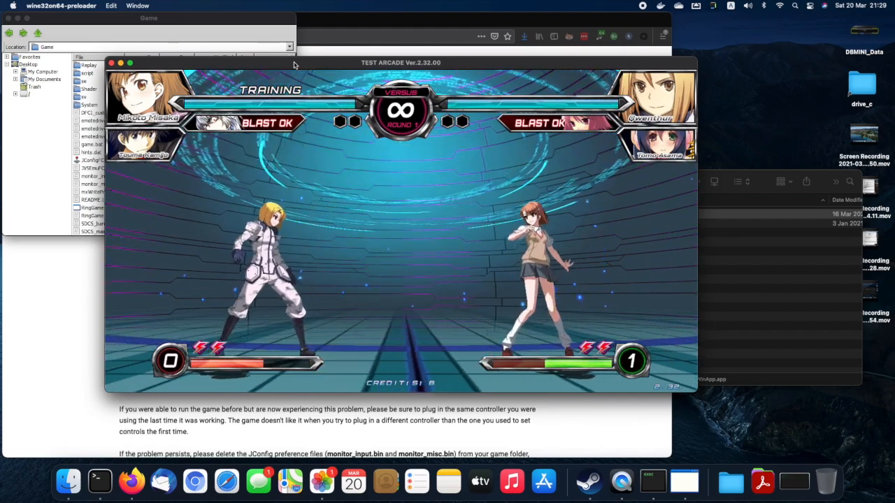
Pause the training match, close the game and the Wine file browser, and return to the Wine folder in Finder
{"action": "key", "text": "Return"}
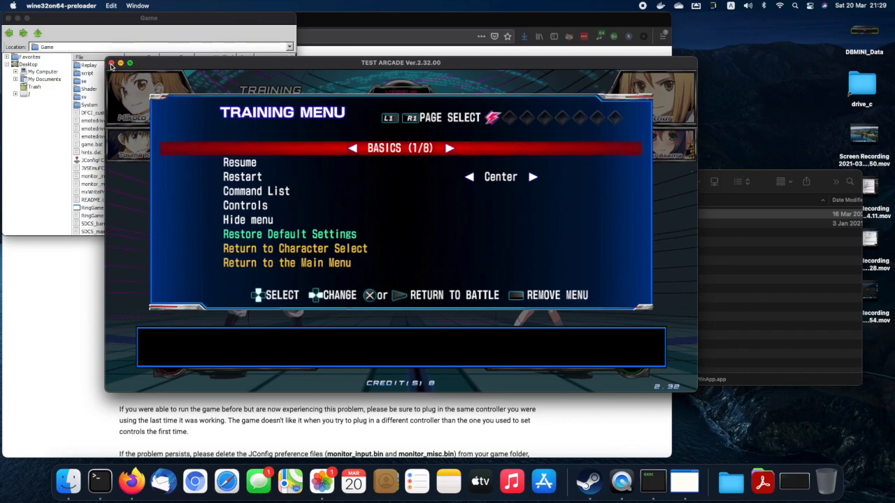
{"action": "left_click", "coordinate": [111, 63]}
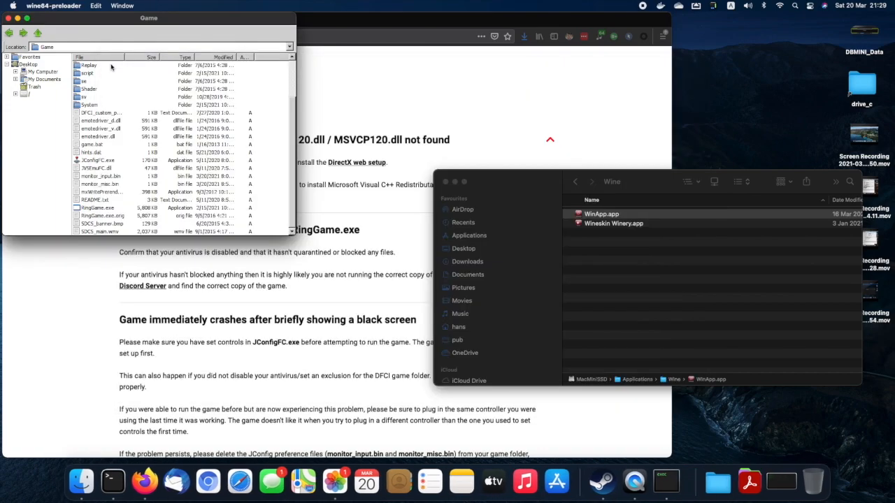
{"action": "left_click", "coordinate": [8, 17]}
{"action": "left_click", "coordinate": [687, 337]}
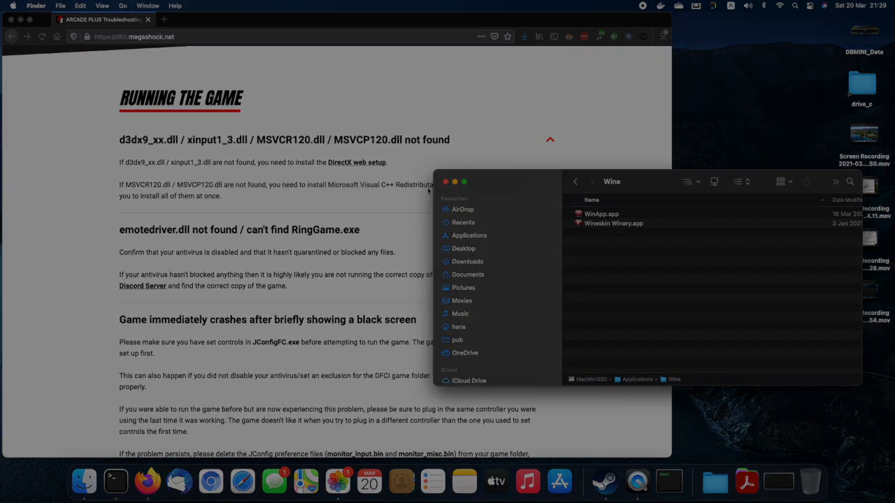